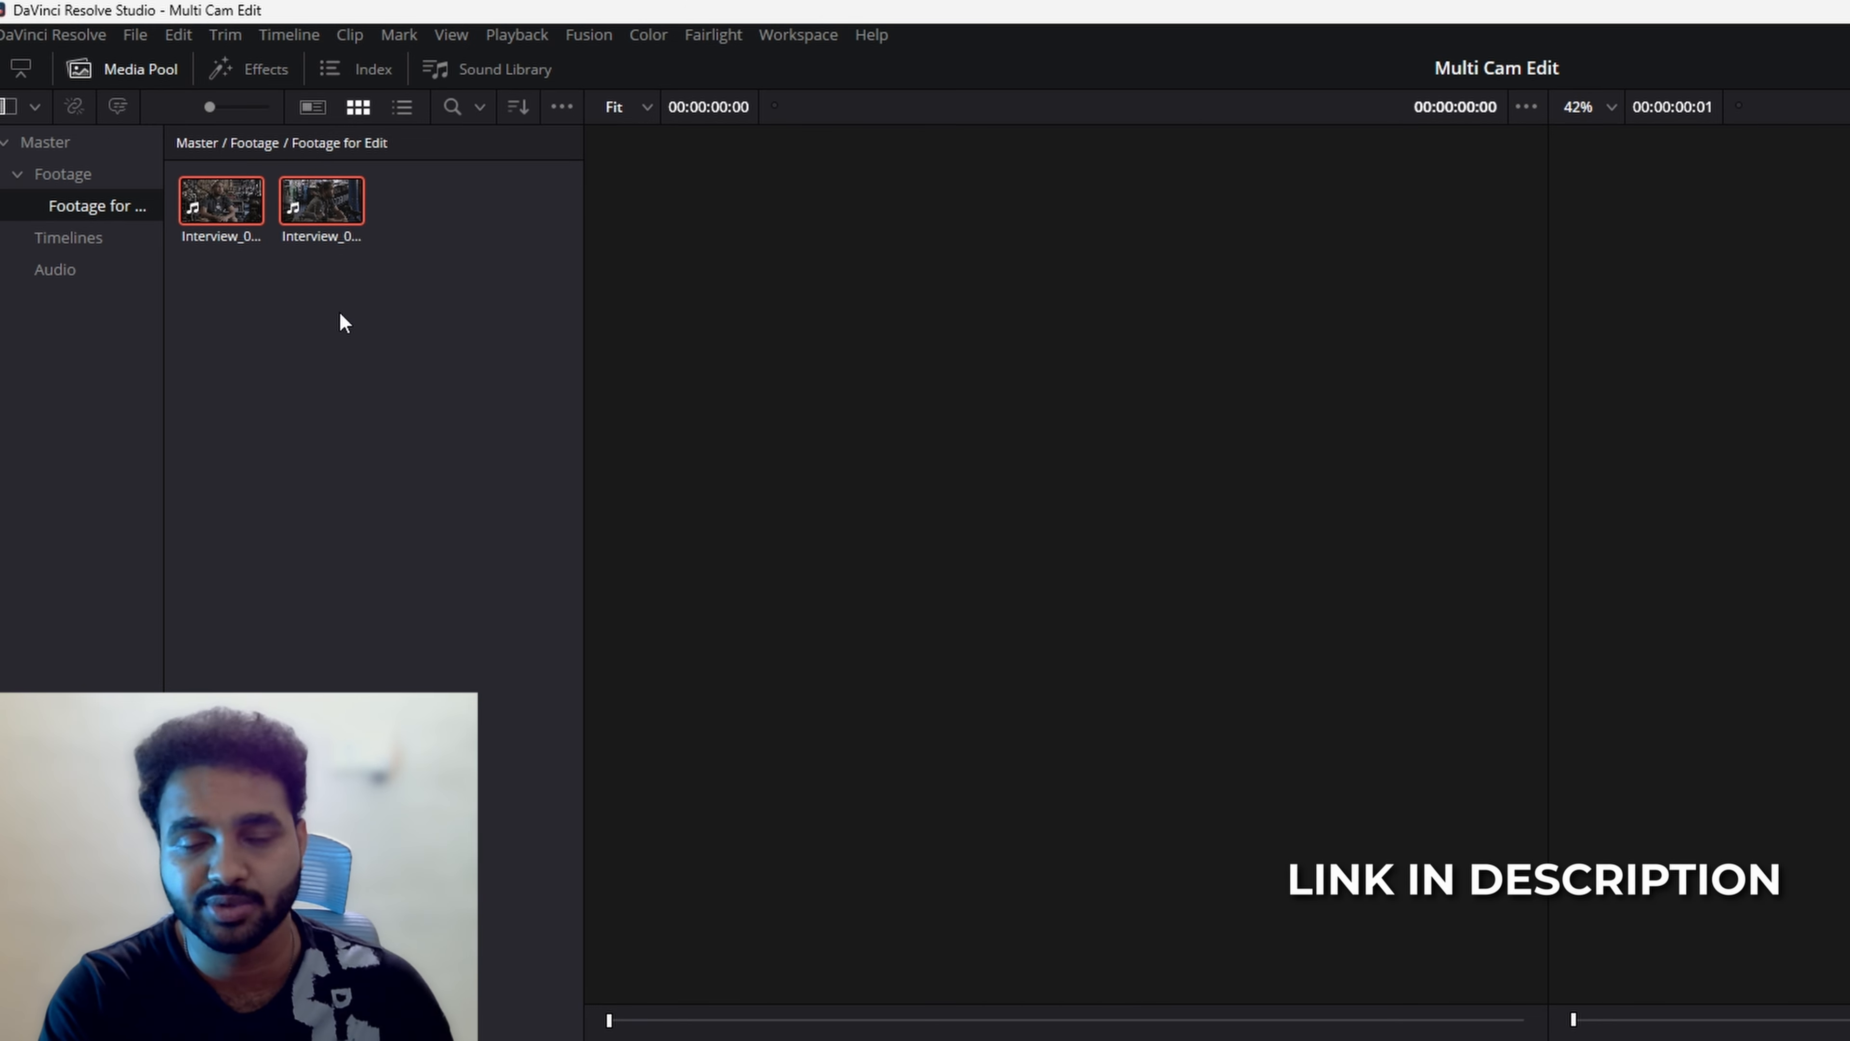
Create a timeline from both interview clips, Interview_01_CAM01.mov and Interview_01_CAM02.mov, and fit it to the view
left_click_drag(397, 299, 179, 210)
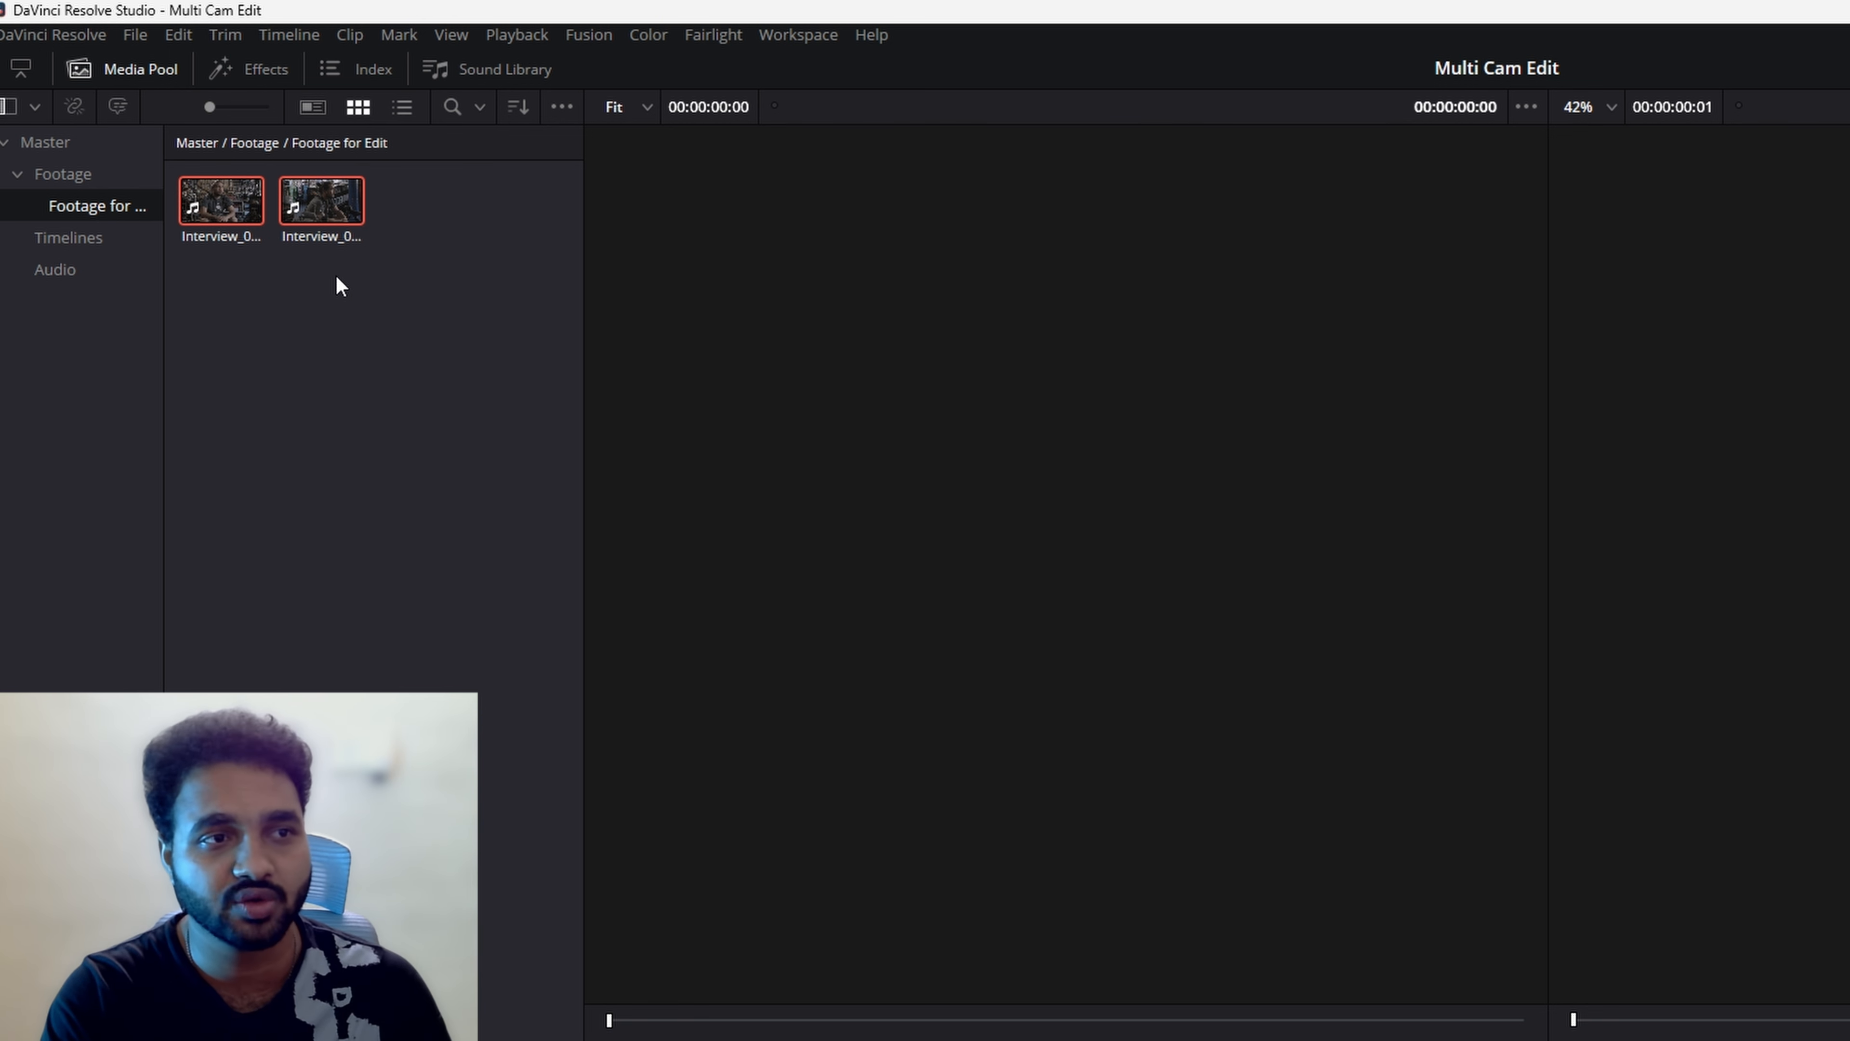
left_click(432, 367)
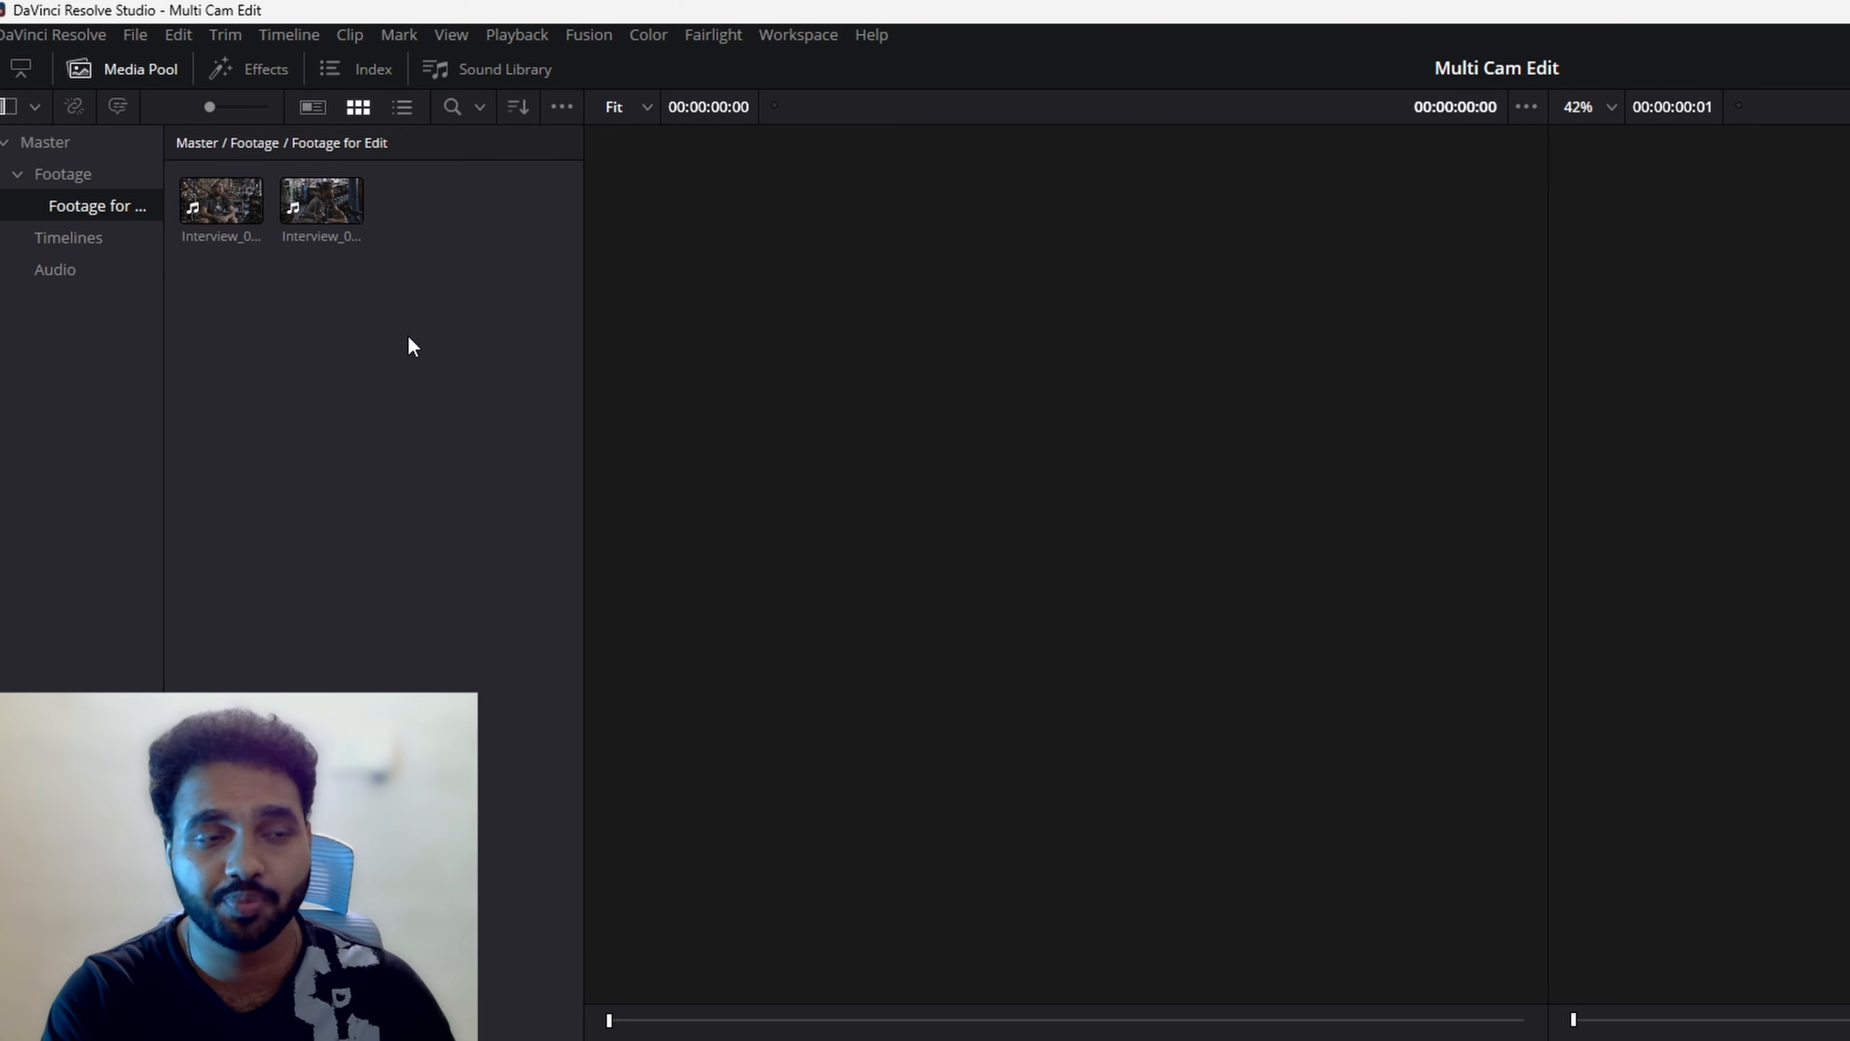
left_click_drag(378, 298, 206, 222)
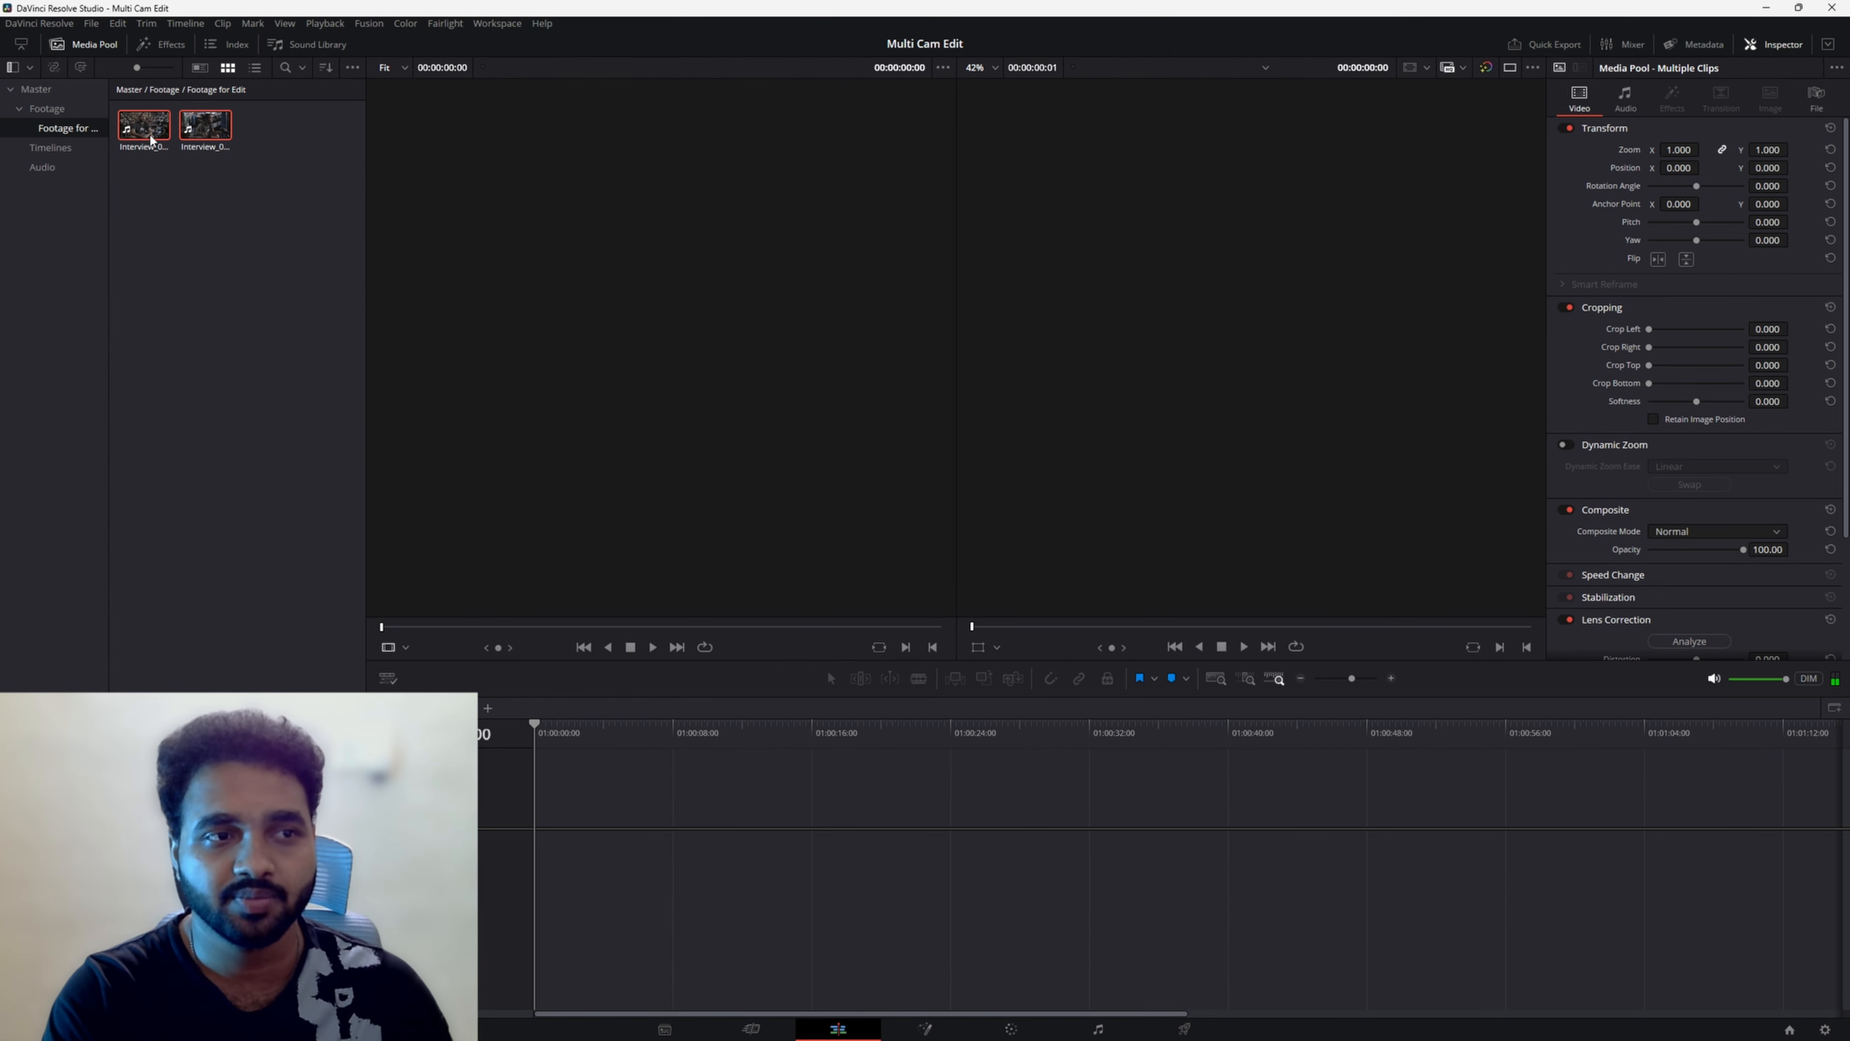
left_click_drag(203, 136, 620, 833)
key("shift+z")
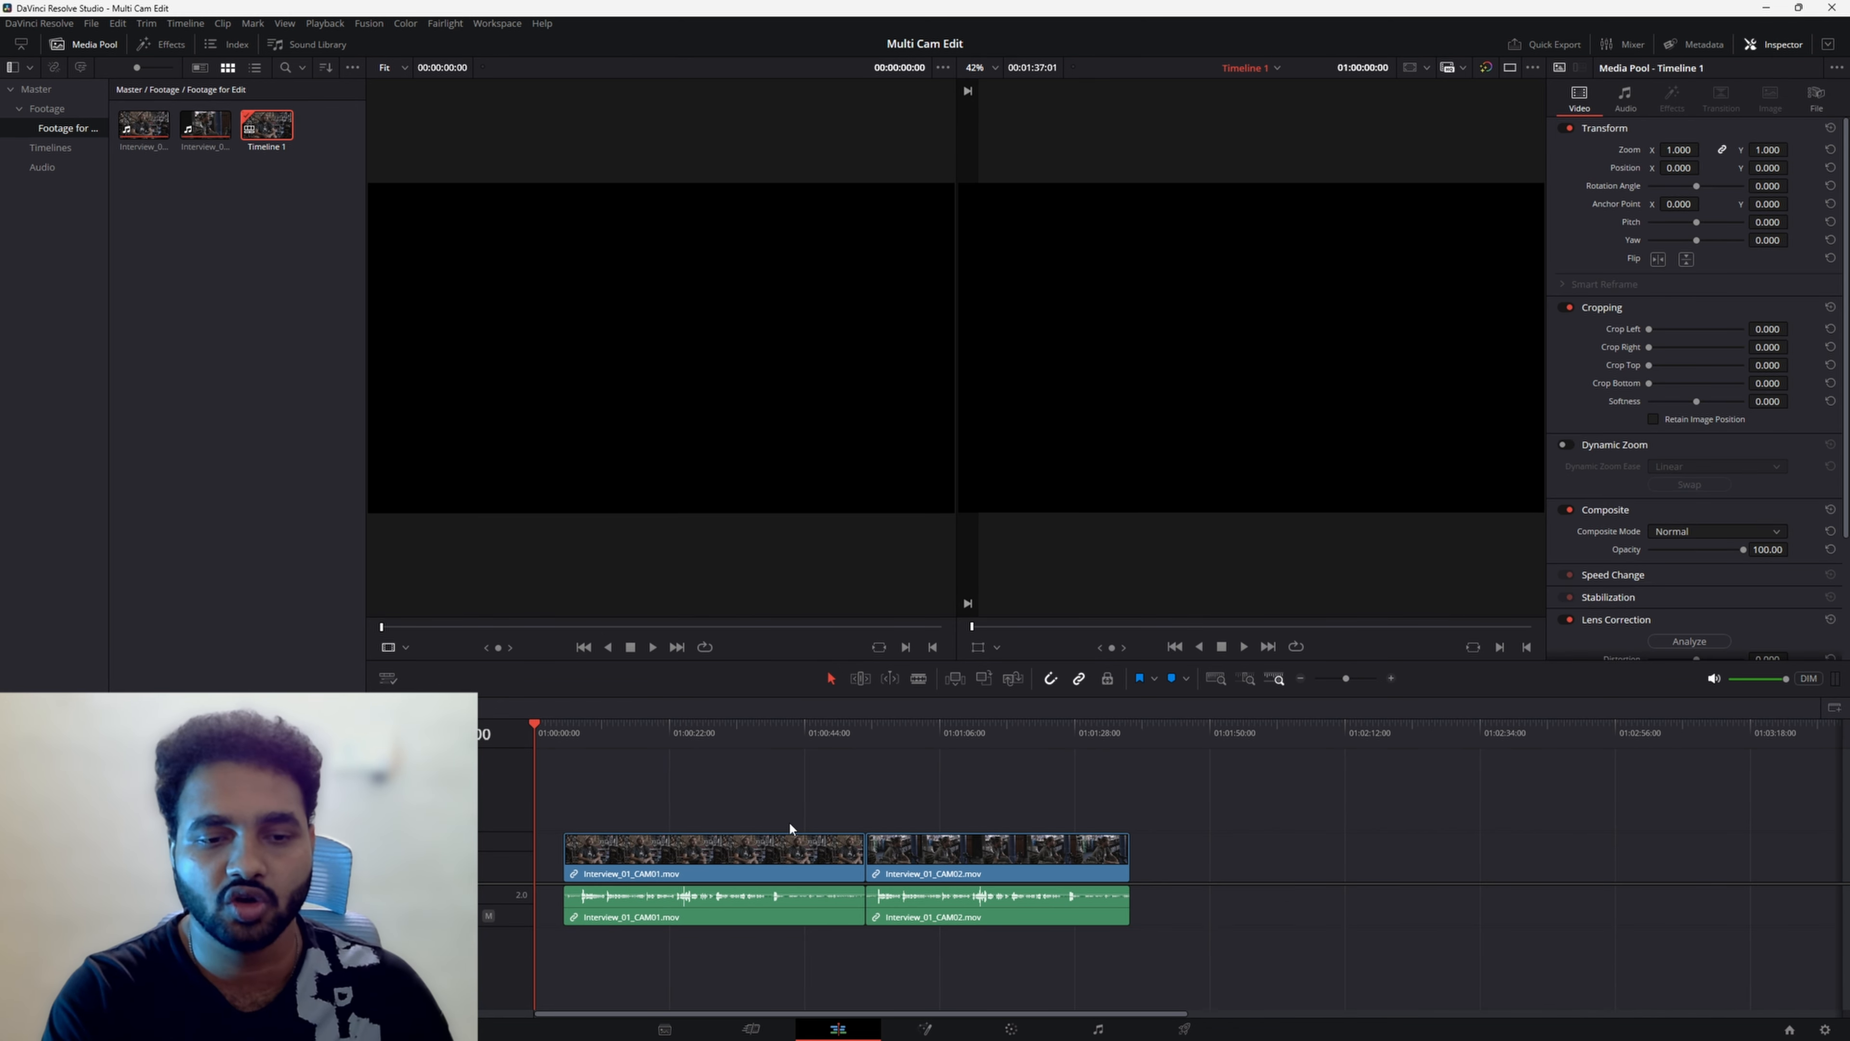
Move both interview clips together to the very start of the timeline at 01:00:00:00
left_click_drag(769, 770, 974, 869)
left_click_drag(747, 845, 708, 838)
left_click(802, 788)
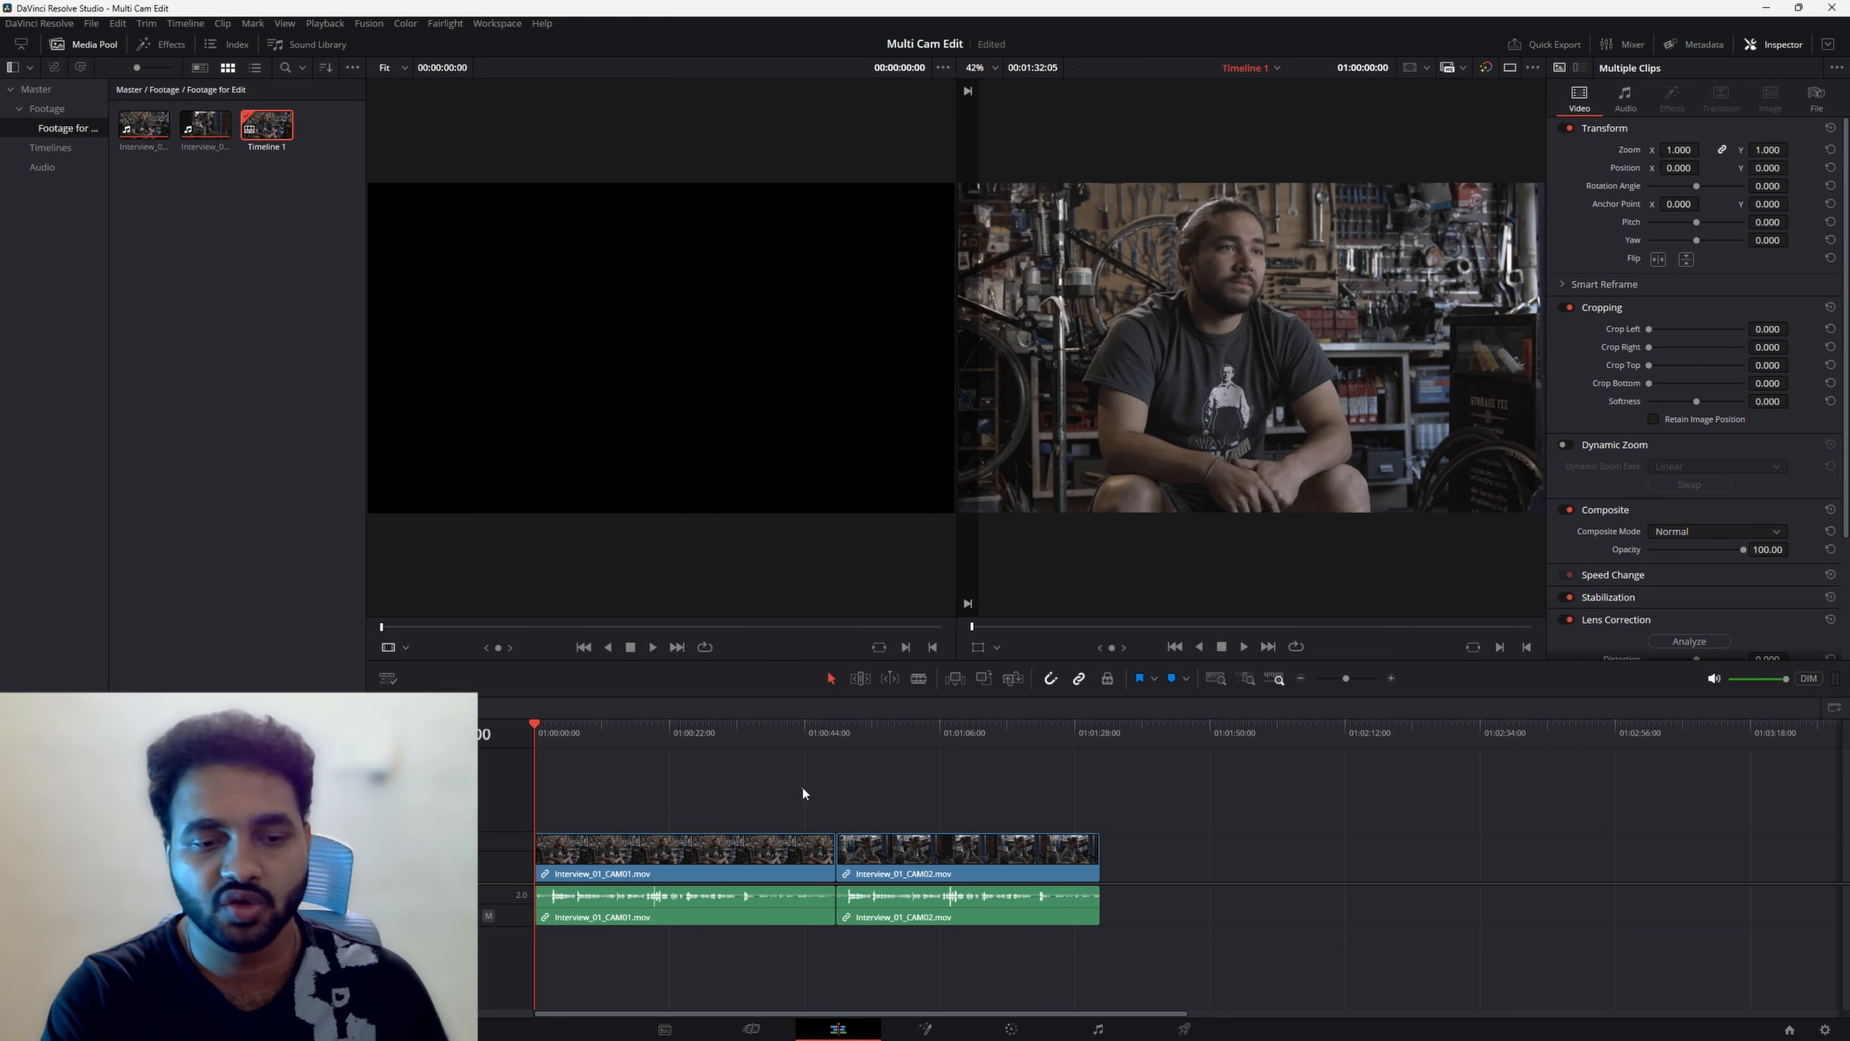
Play and skim through the CAM01 and CAM02 clips to compare the two camera angles
left_click_drag(693, 752, 1006, 942)
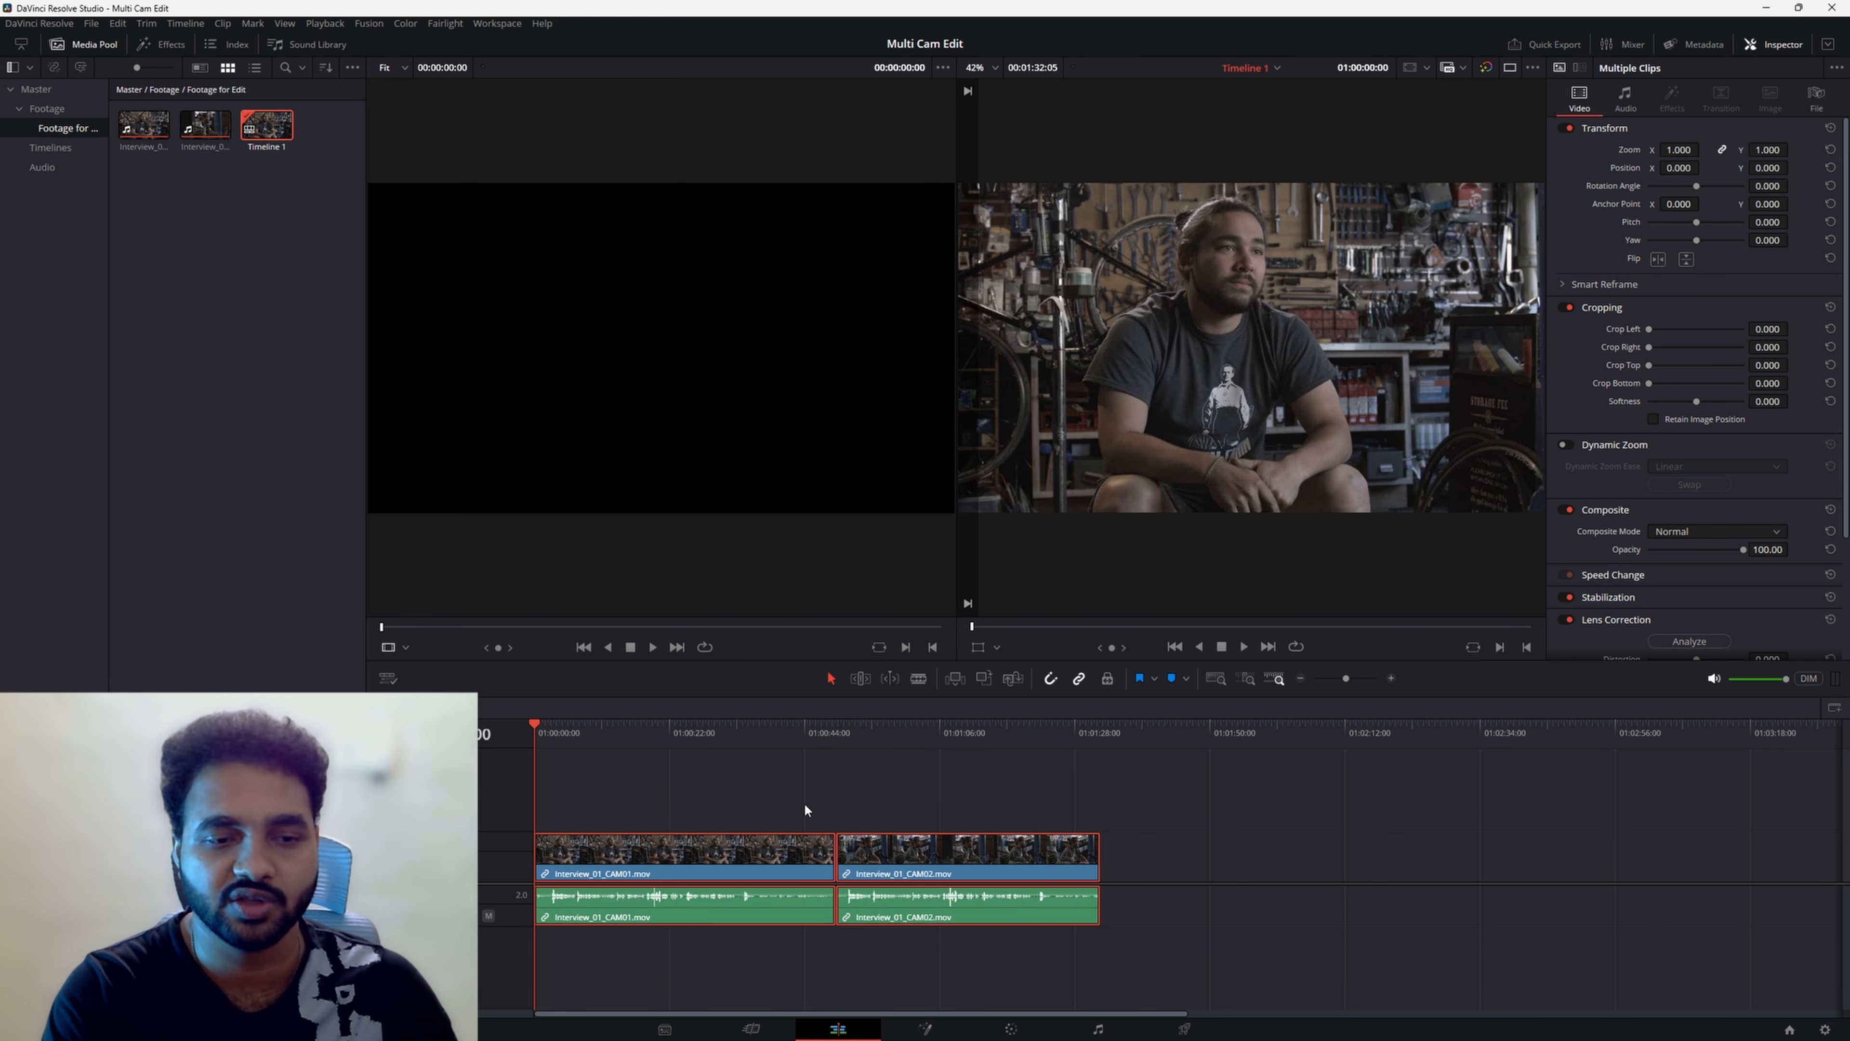
key("space")
left_click(624, 728)
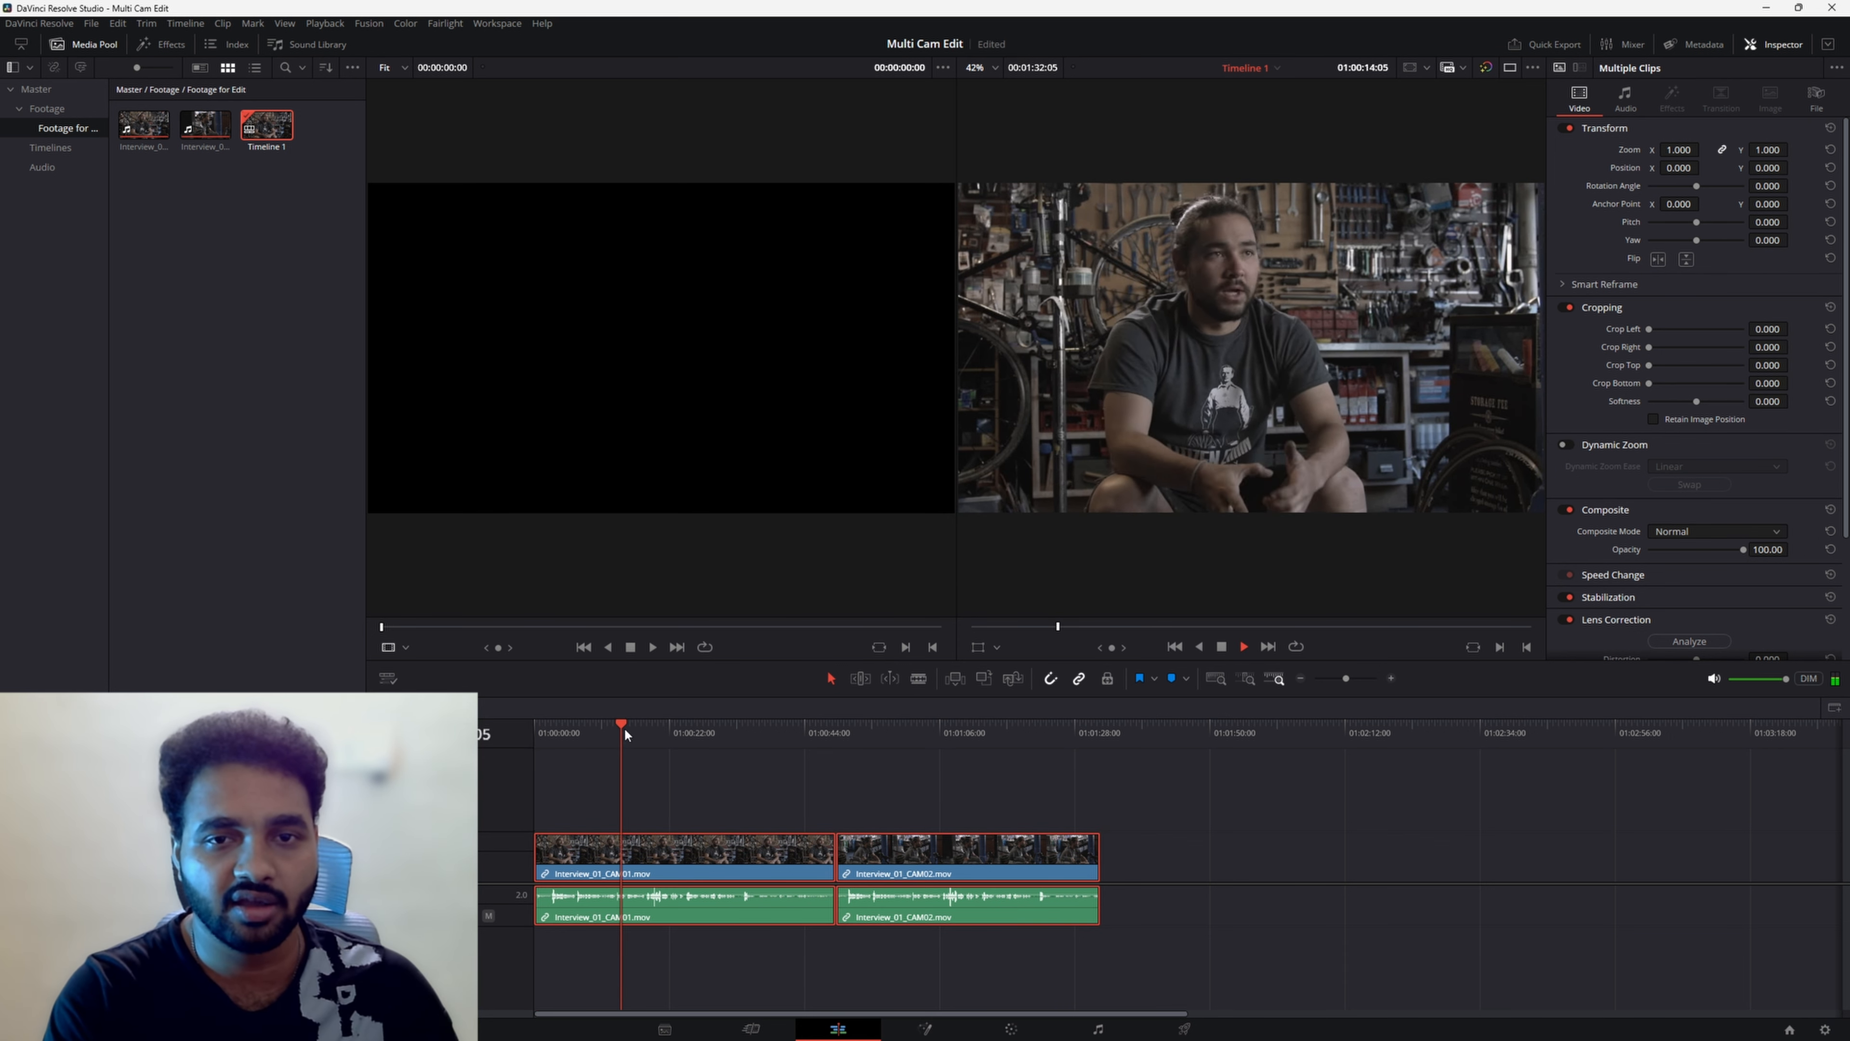
left_click(660, 725)
left_click(884, 737)
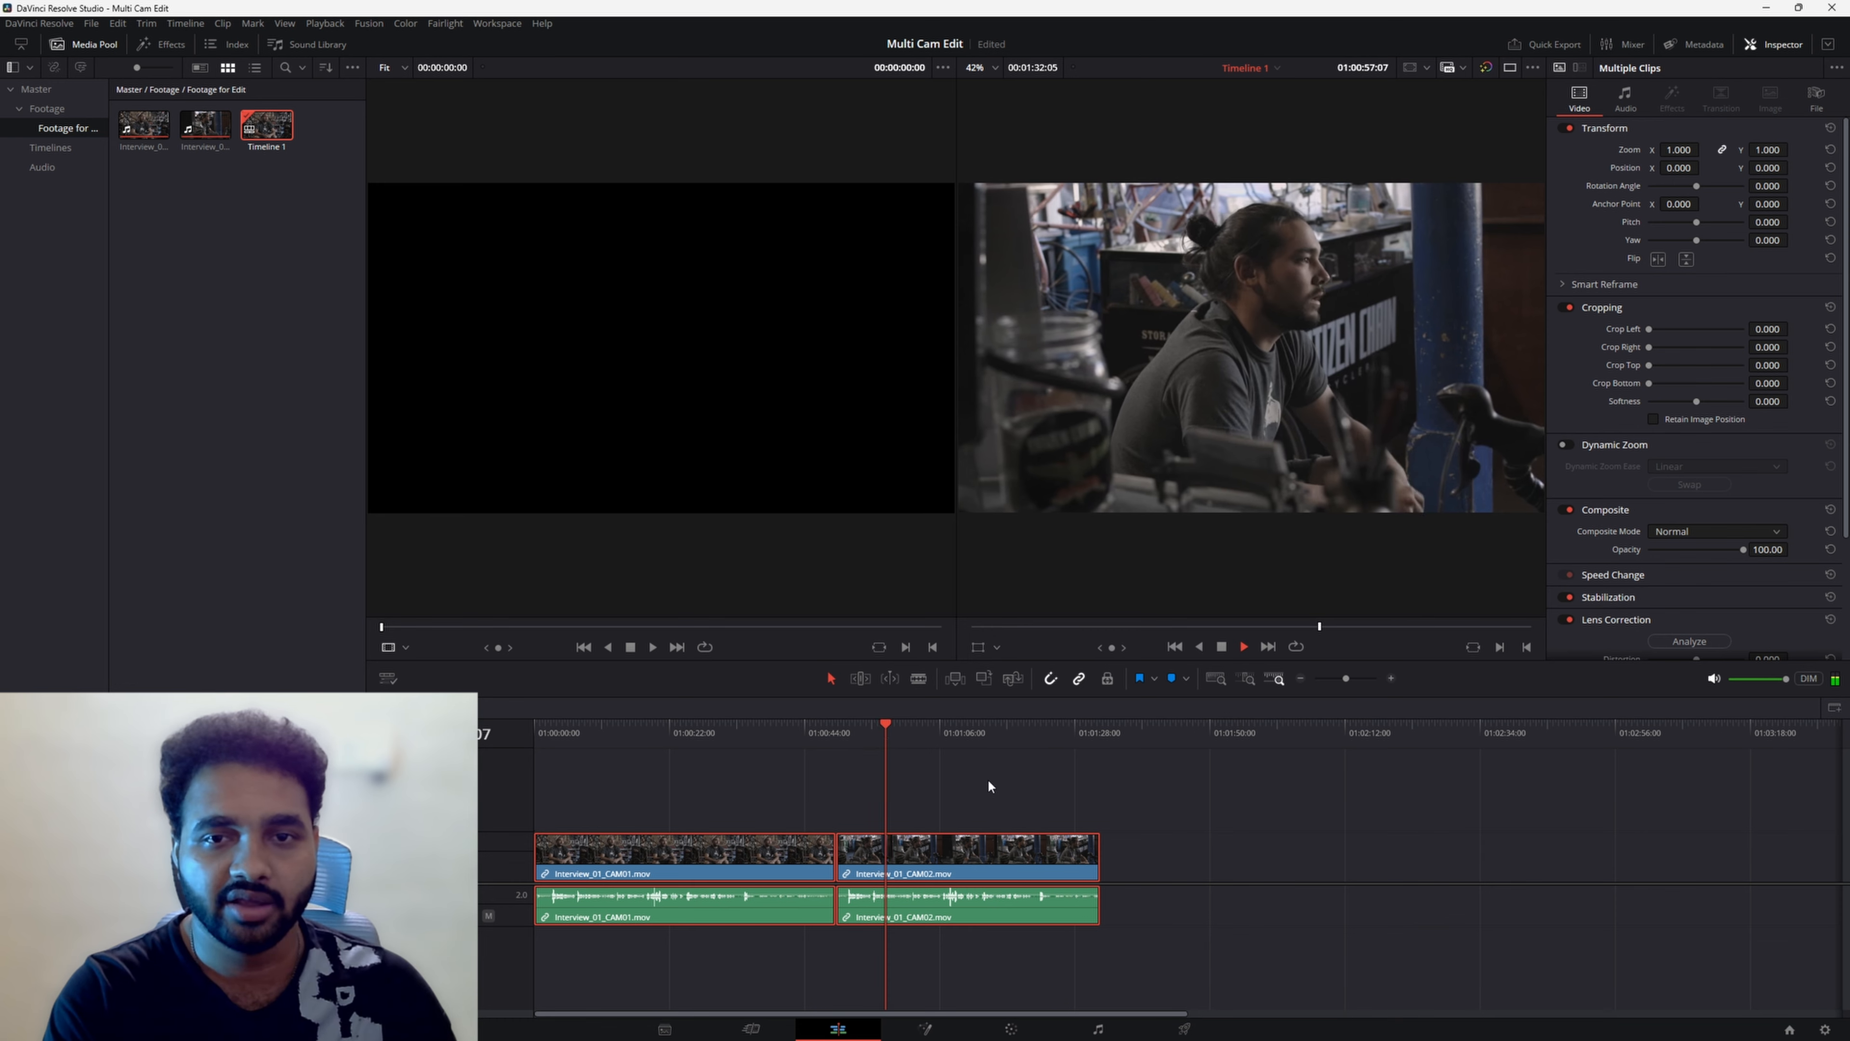
Move the Interview_01_CAM02.mov clip up to the Video 2 track with its audio on Audio 2
left_click(1020, 784)
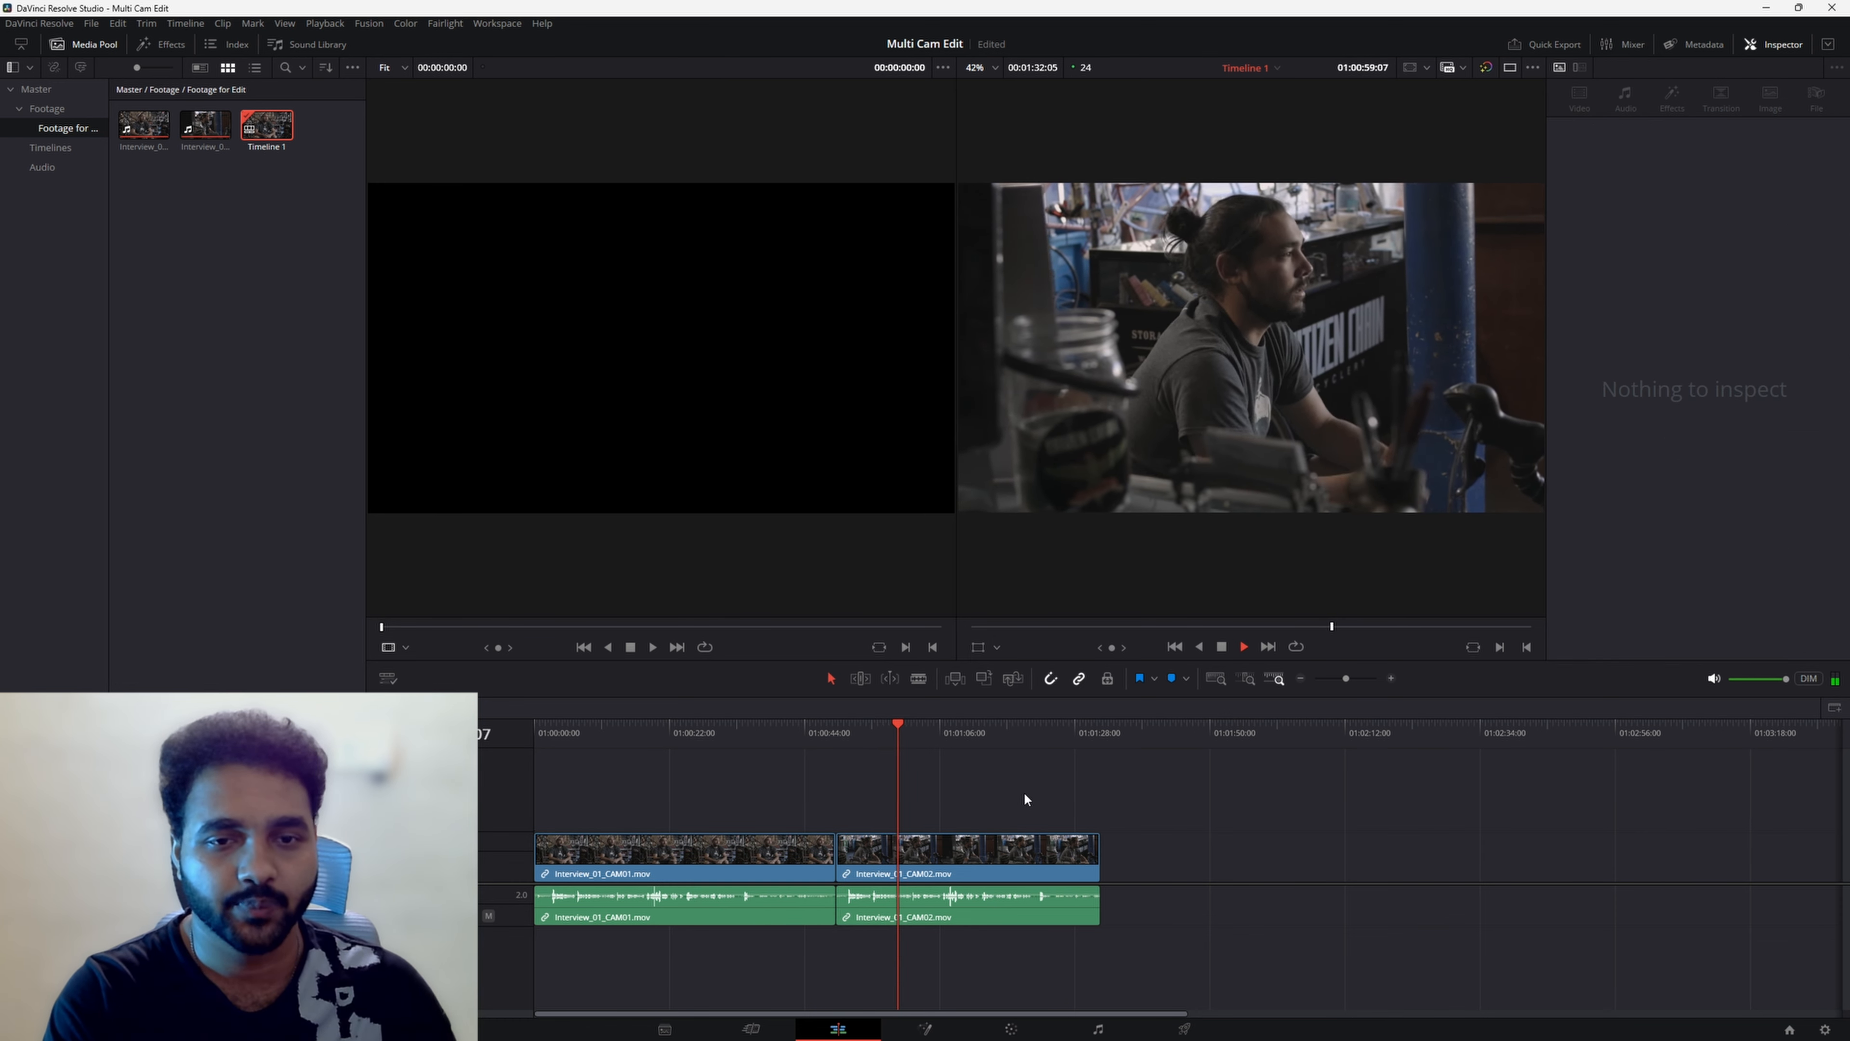
left_click(1035, 901)
left_click_drag(935, 850, 934, 804)
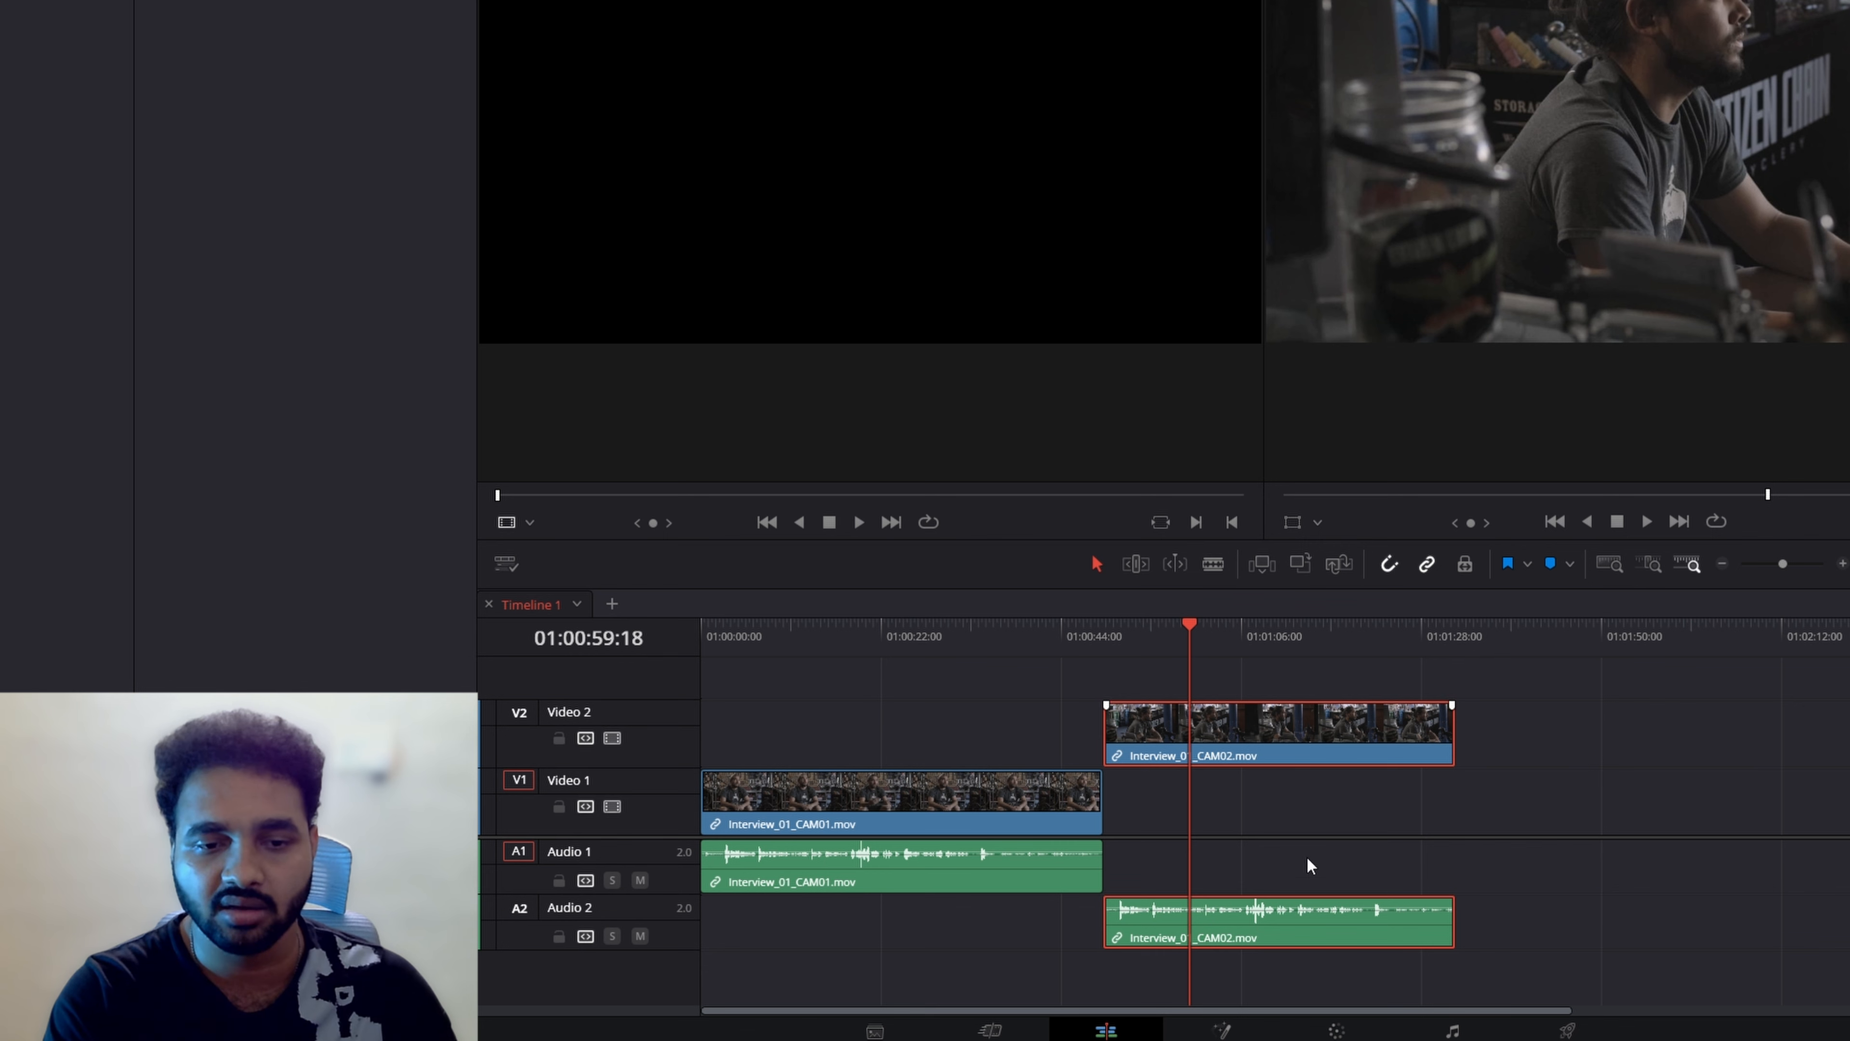
Auto-align the CAM01 and CAM02 clips by waveform, using track number 1
left_click_drag(1289, 930, 968, 734)
right_click(1014, 795)
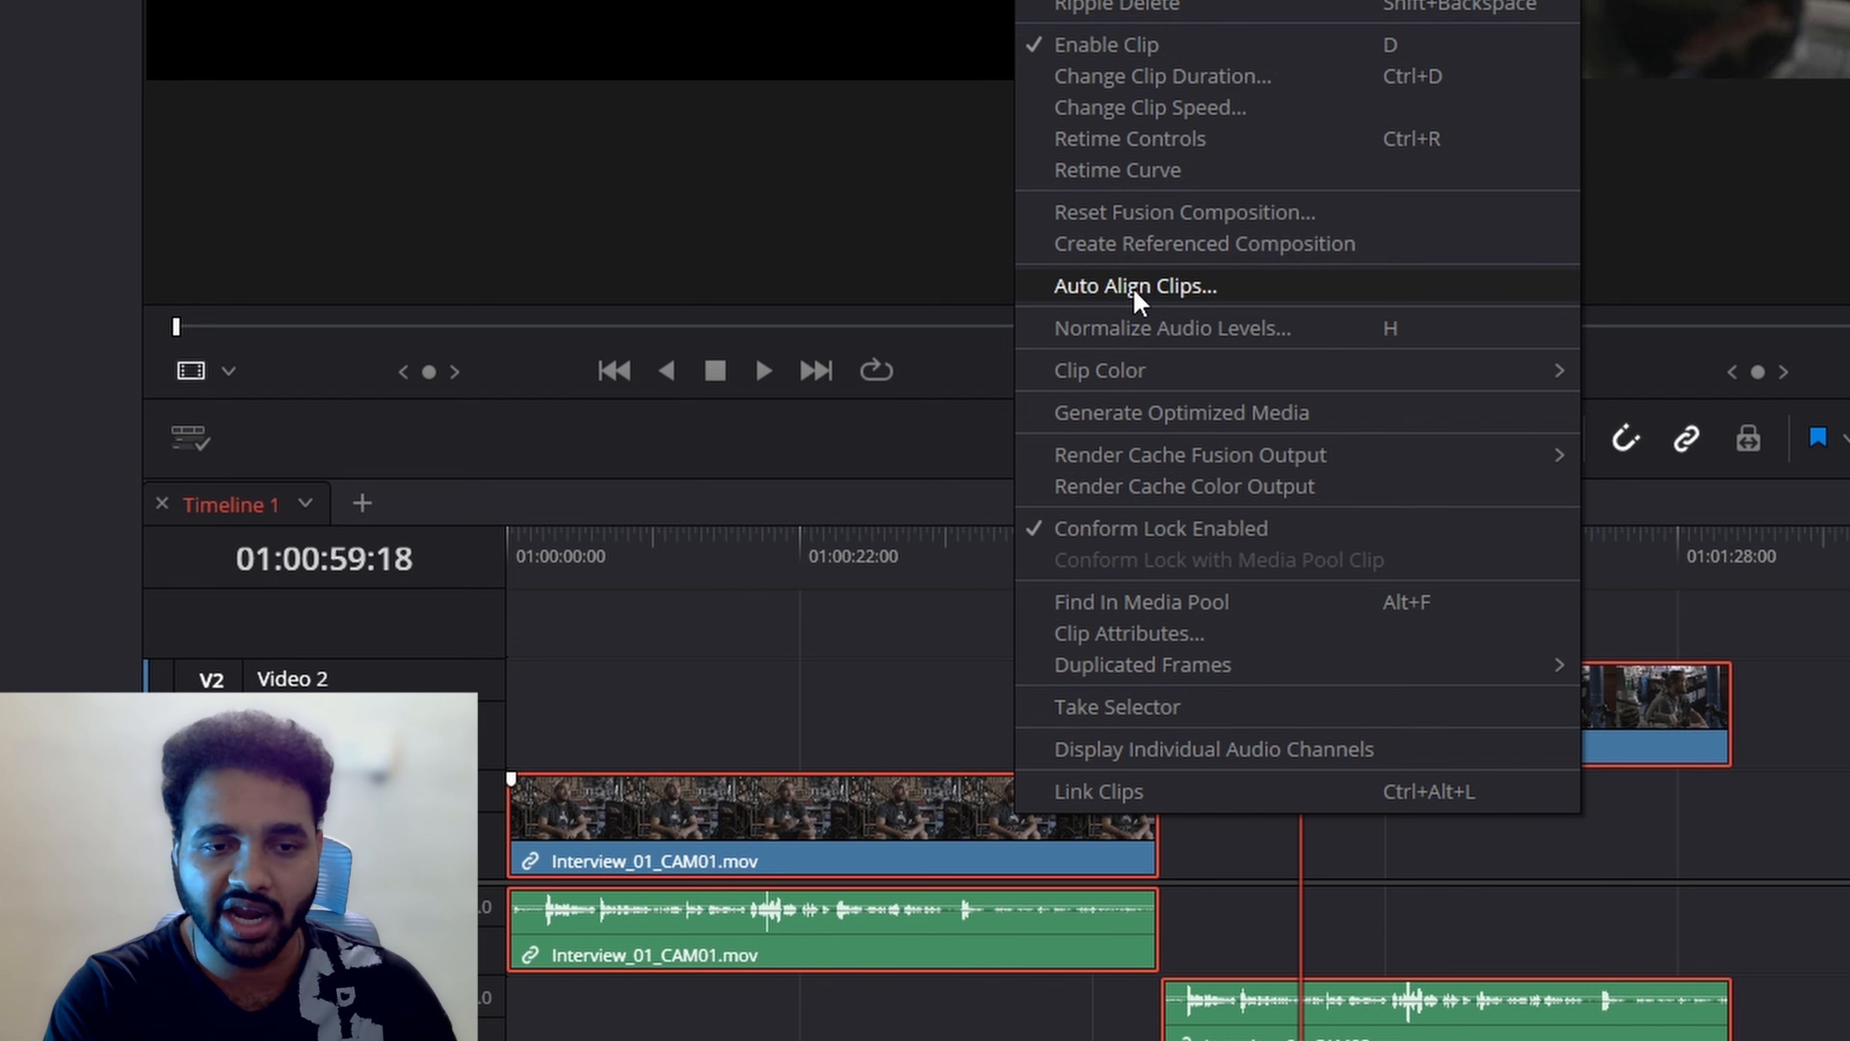
left_click(1191, 288)
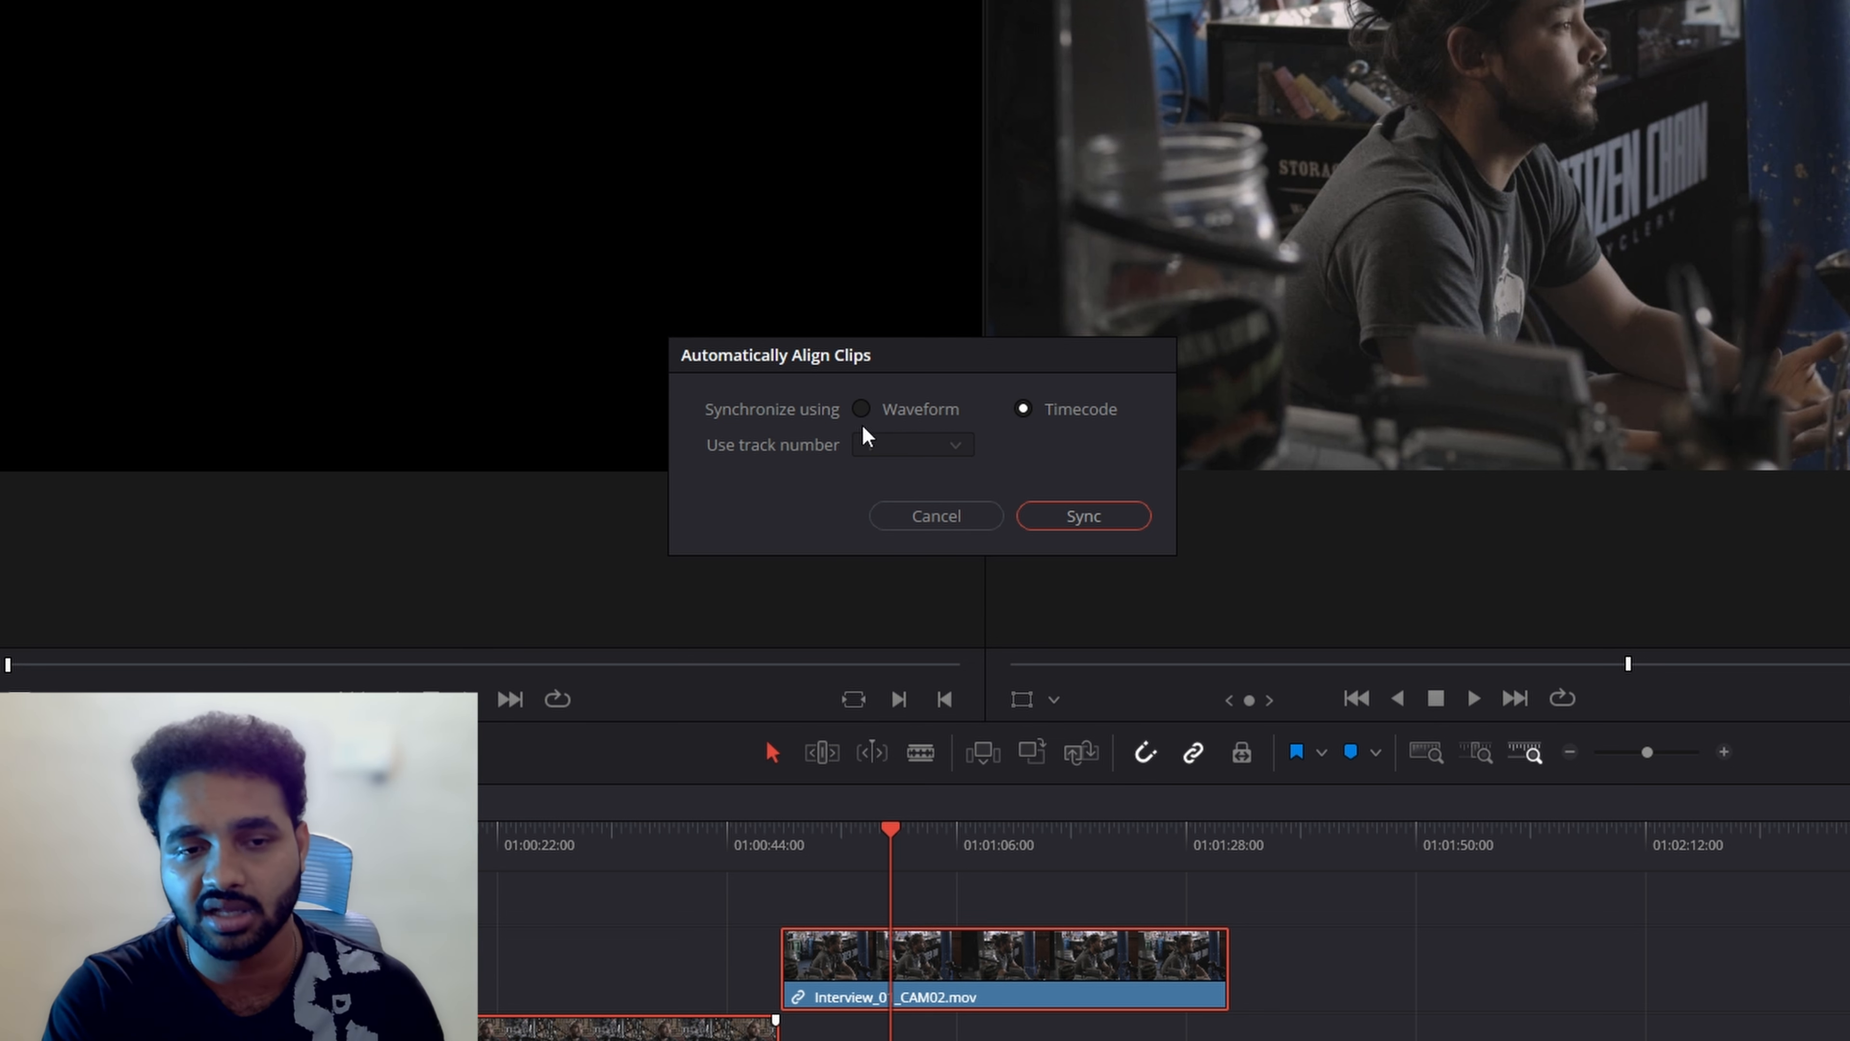
left_click(904, 417)
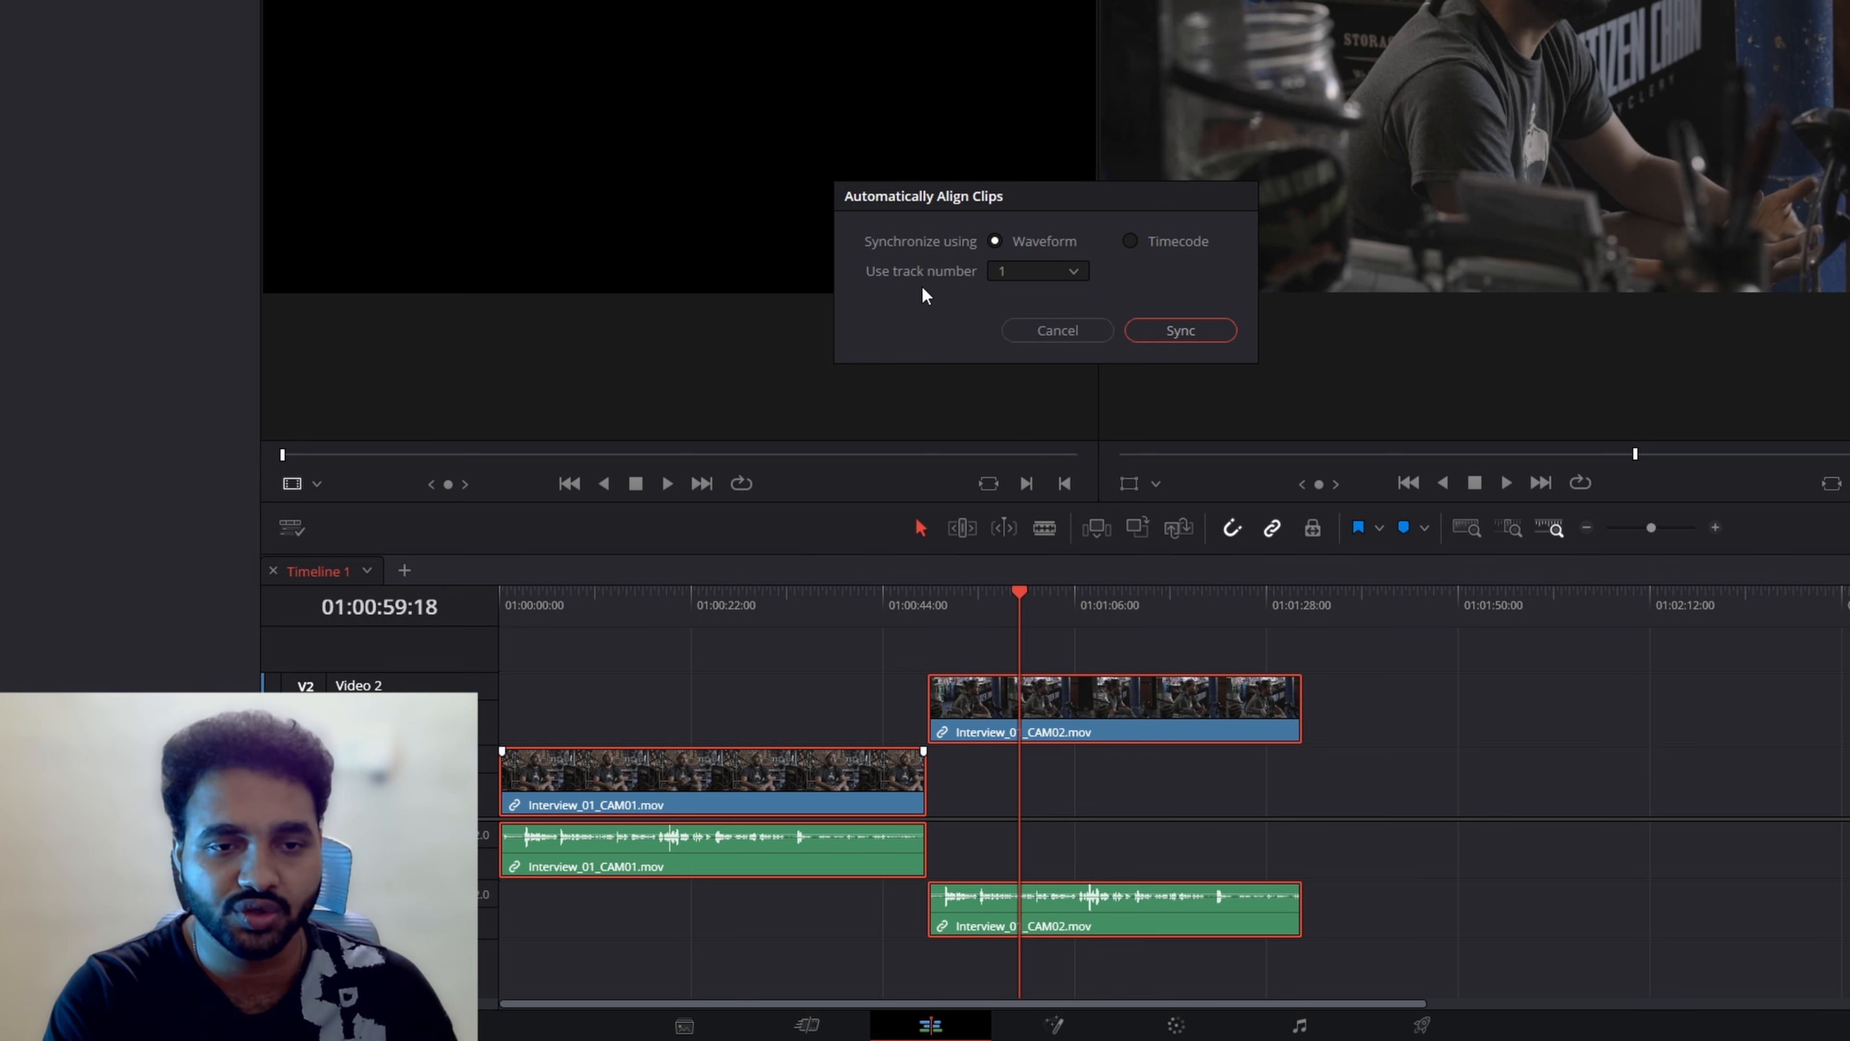
left_click(1062, 281)
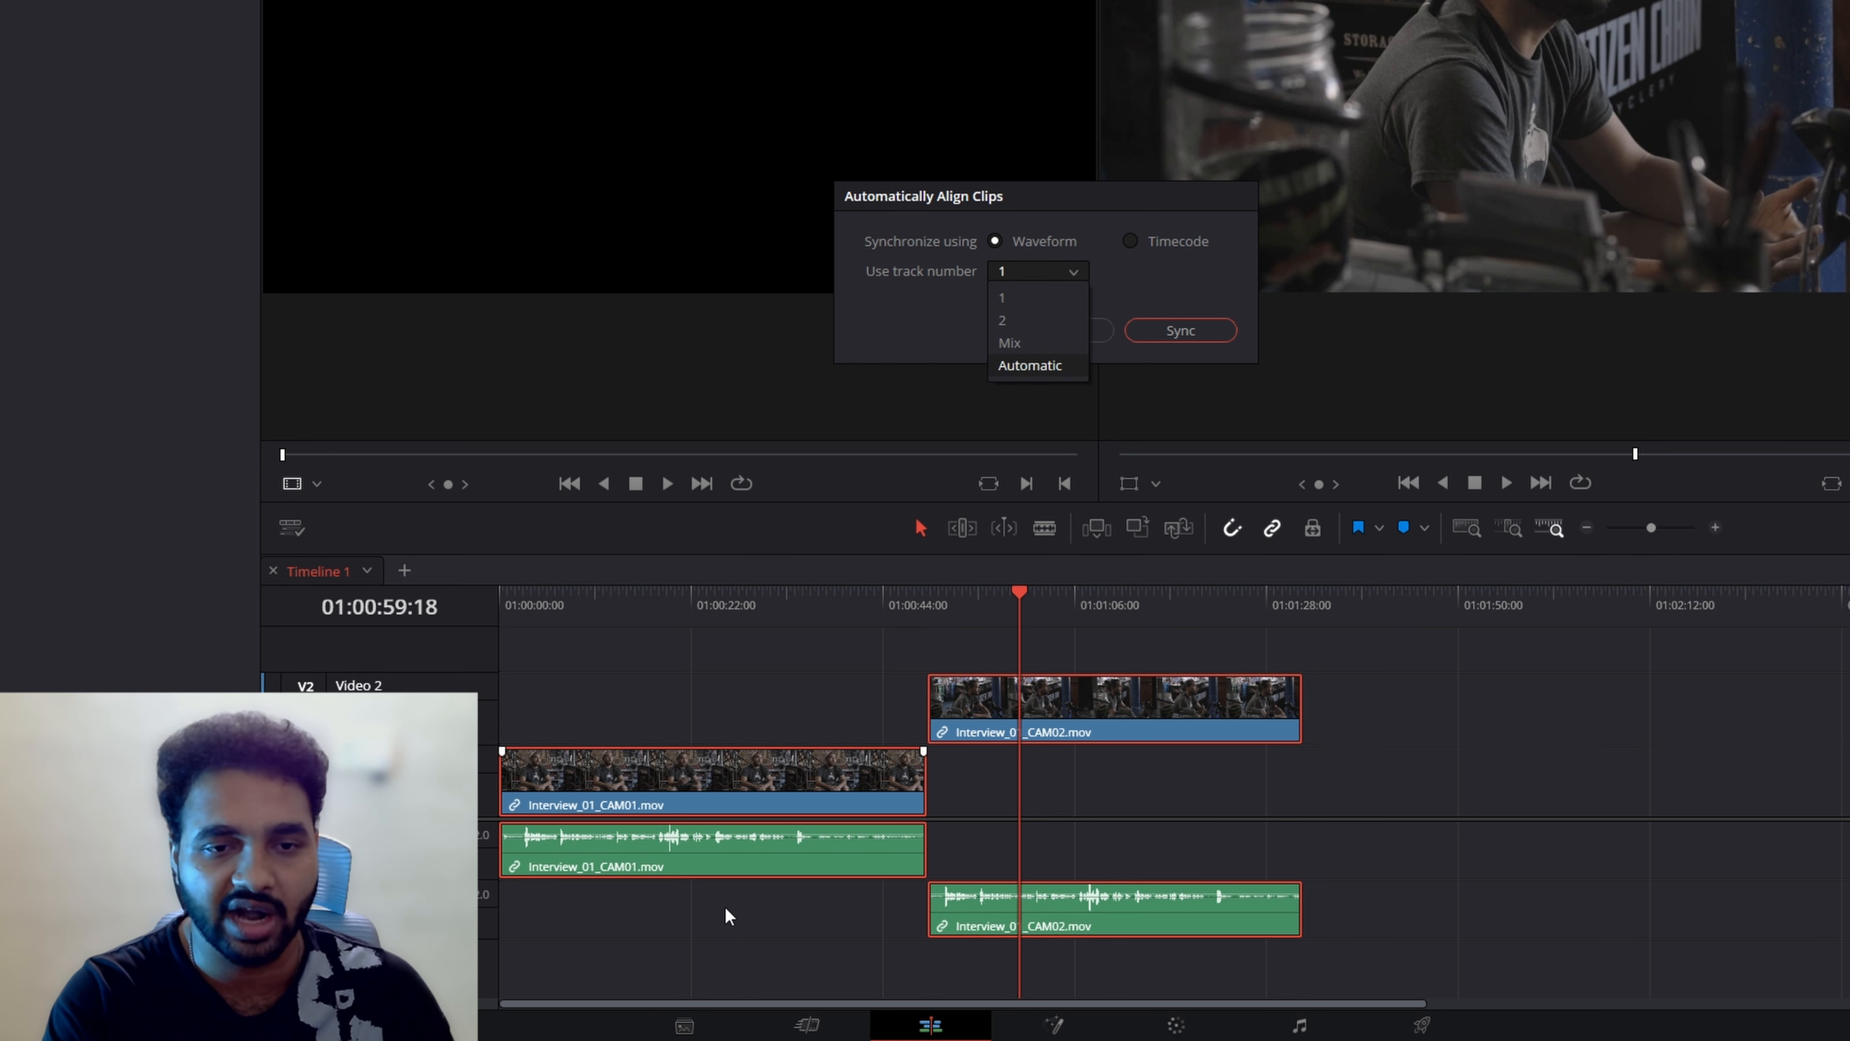
left_click(1043, 299)
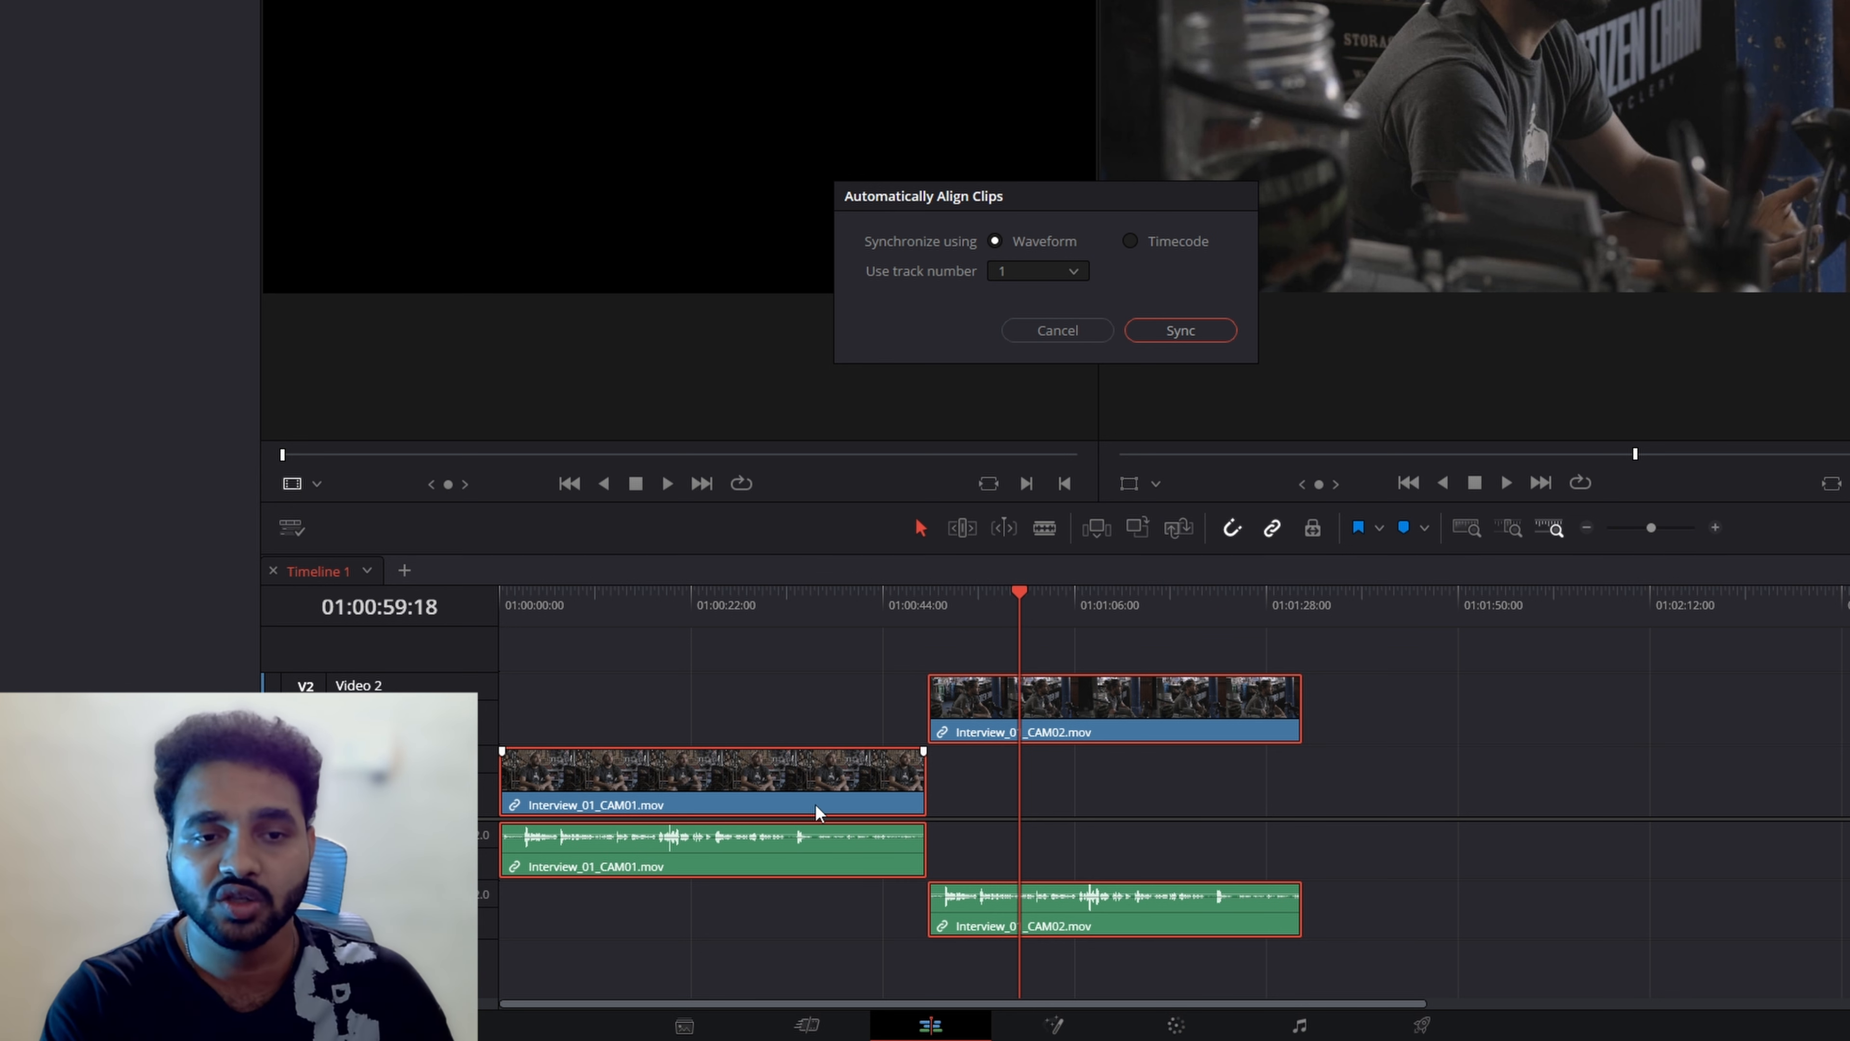
left_click(1009, 266)
left_click(1012, 297)
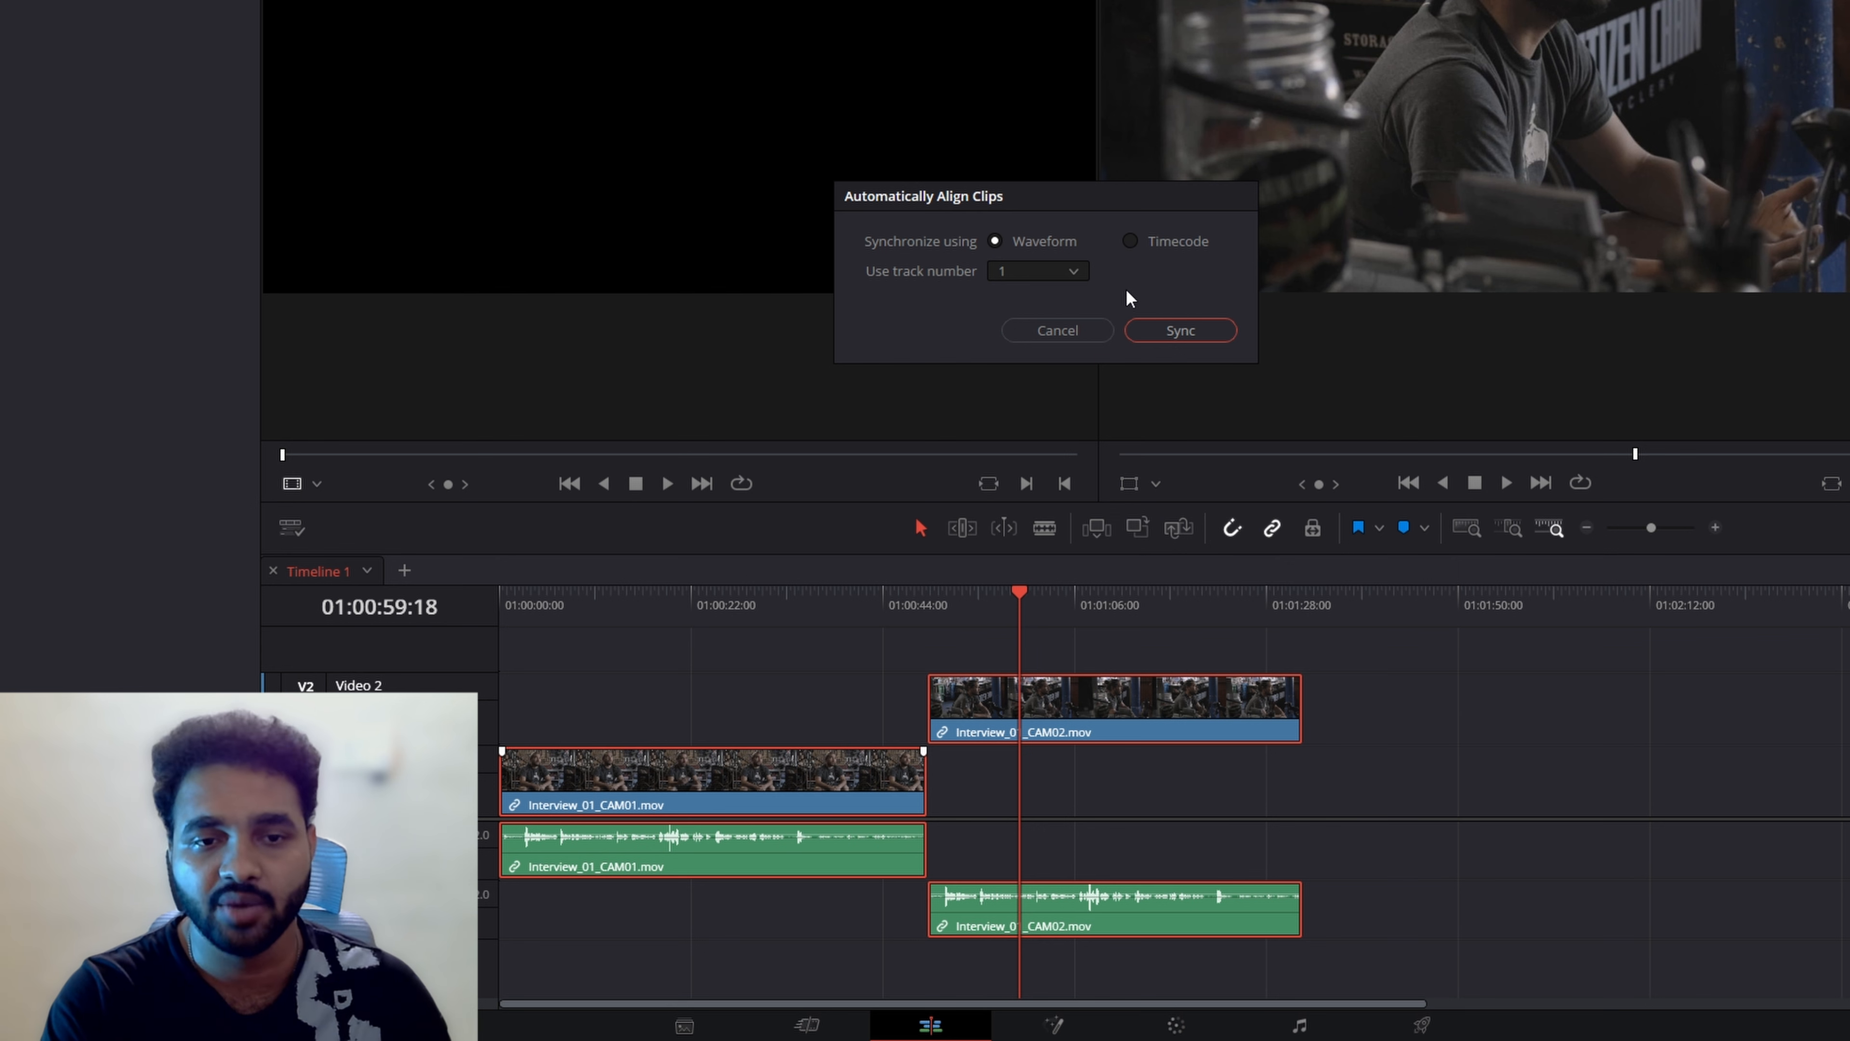
left_click(1197, 328)
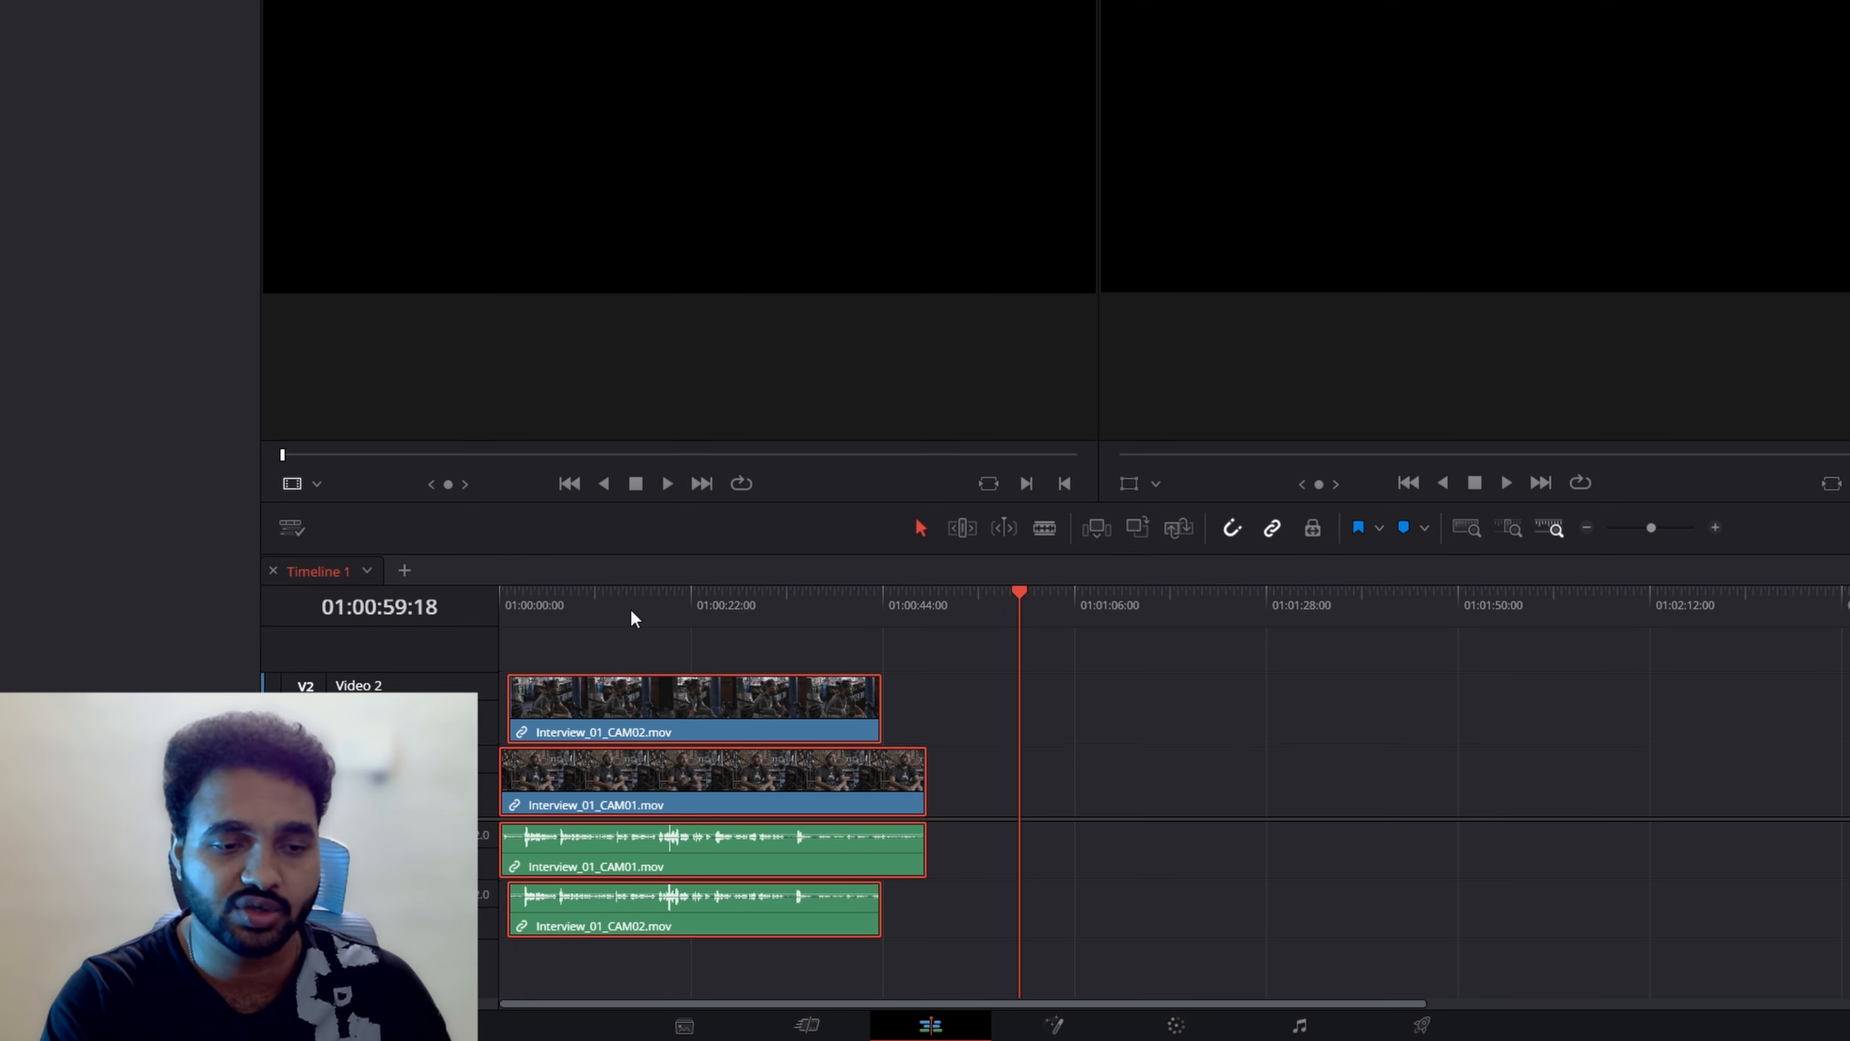
Play the aligned clips from about one second in to check that both cameras are in sync
left_click(513, 605)
scroll(1172, 734, "up", 5)
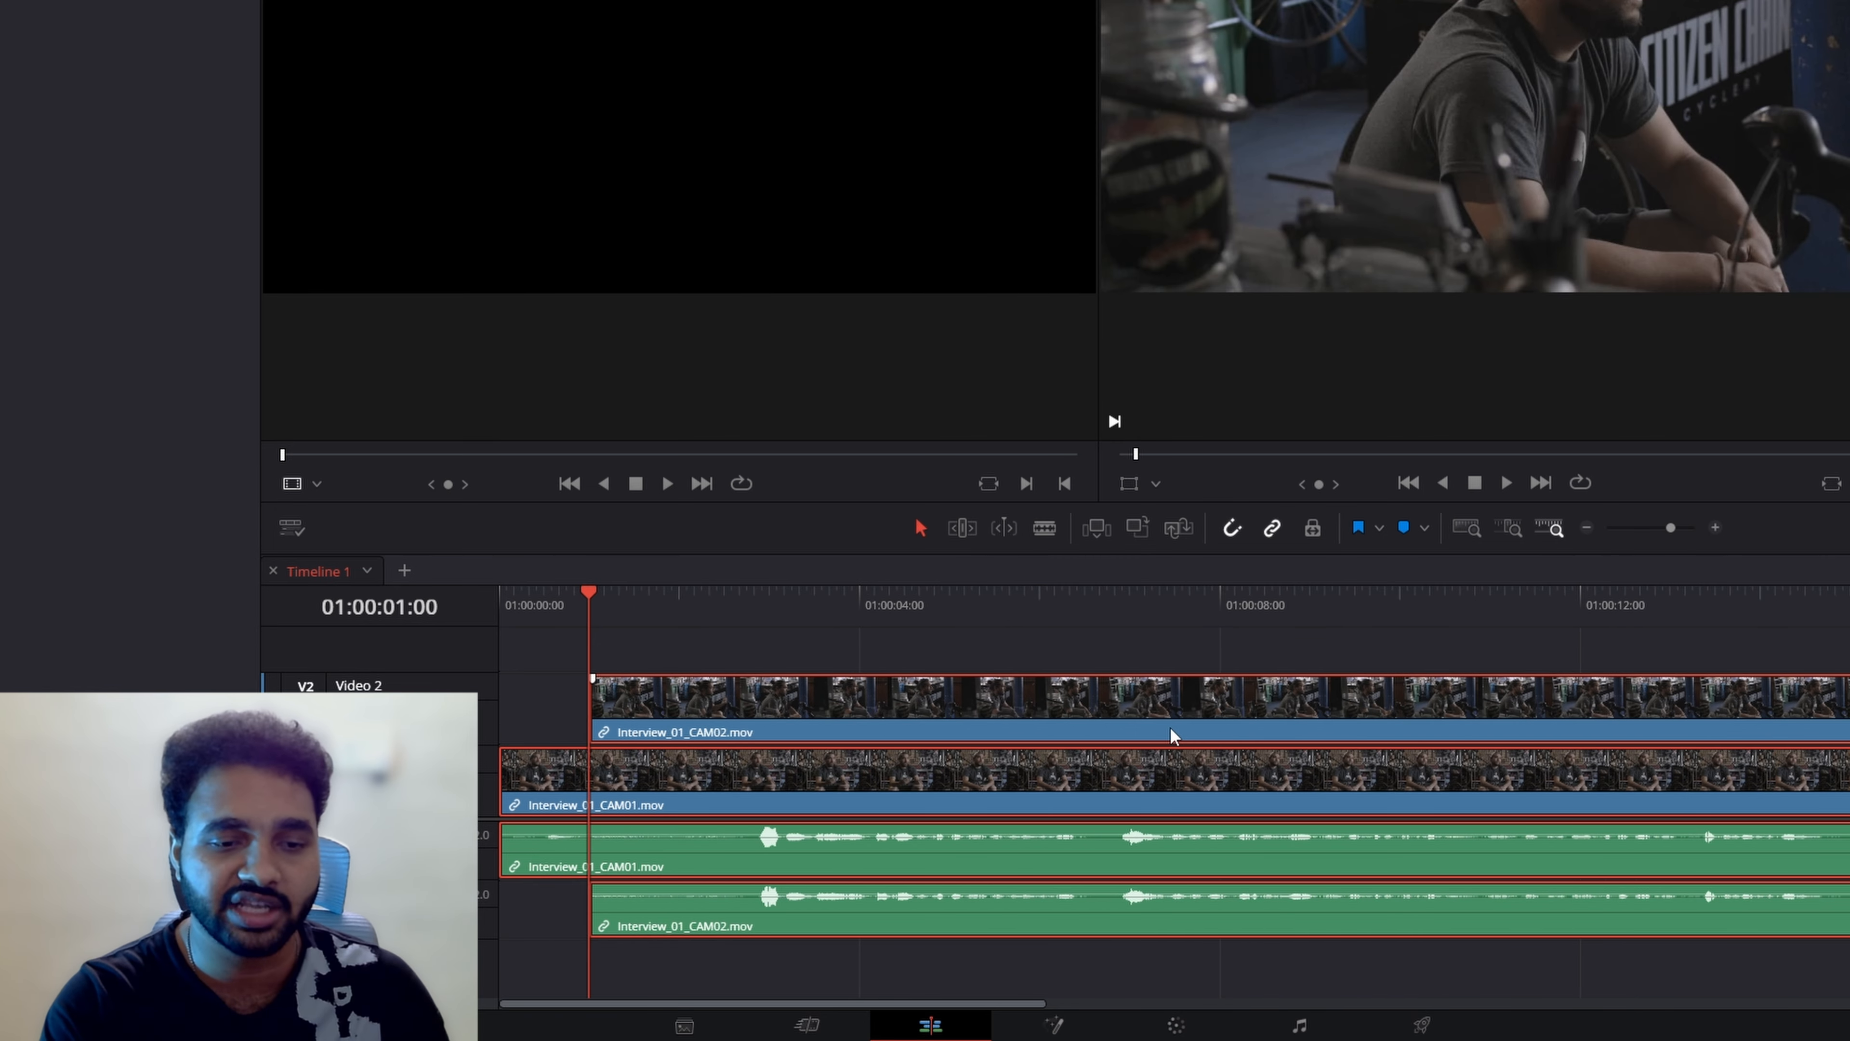
scroll(1172, 735, "down", 3)
key("space")
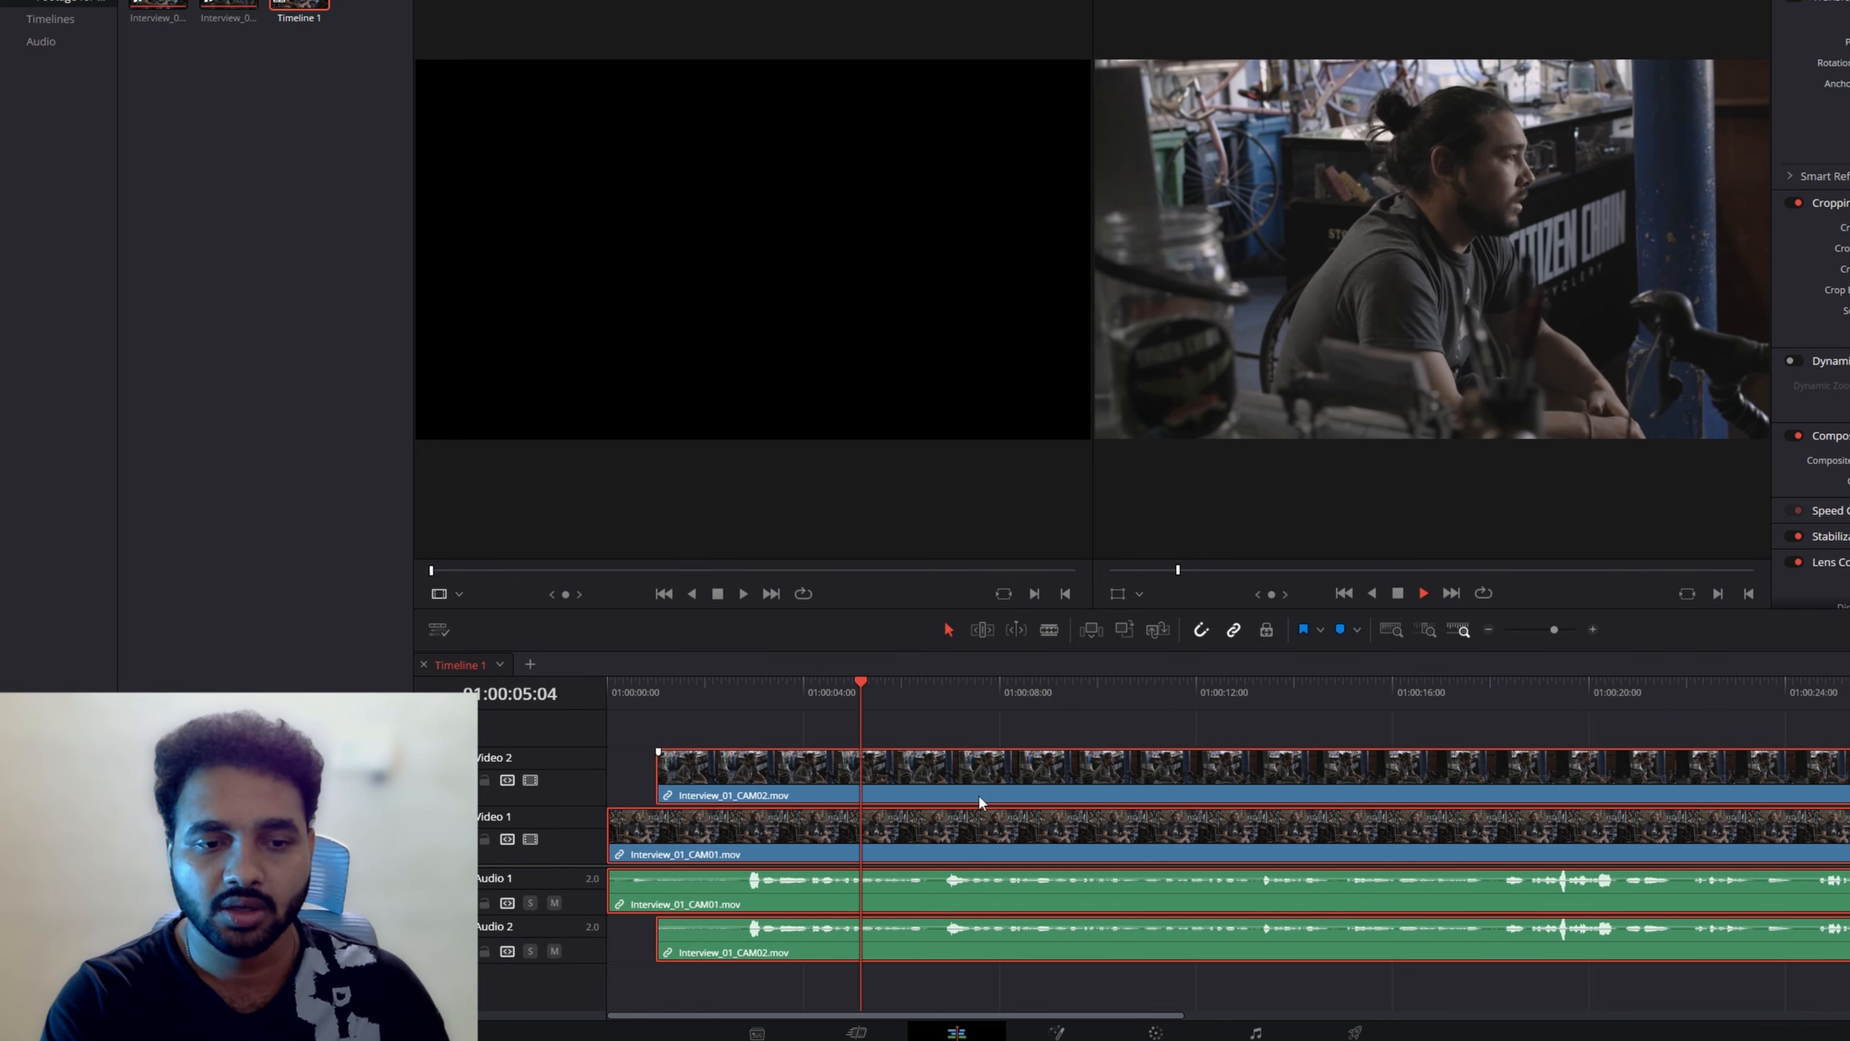
scroll(979, 801, "down", 2)
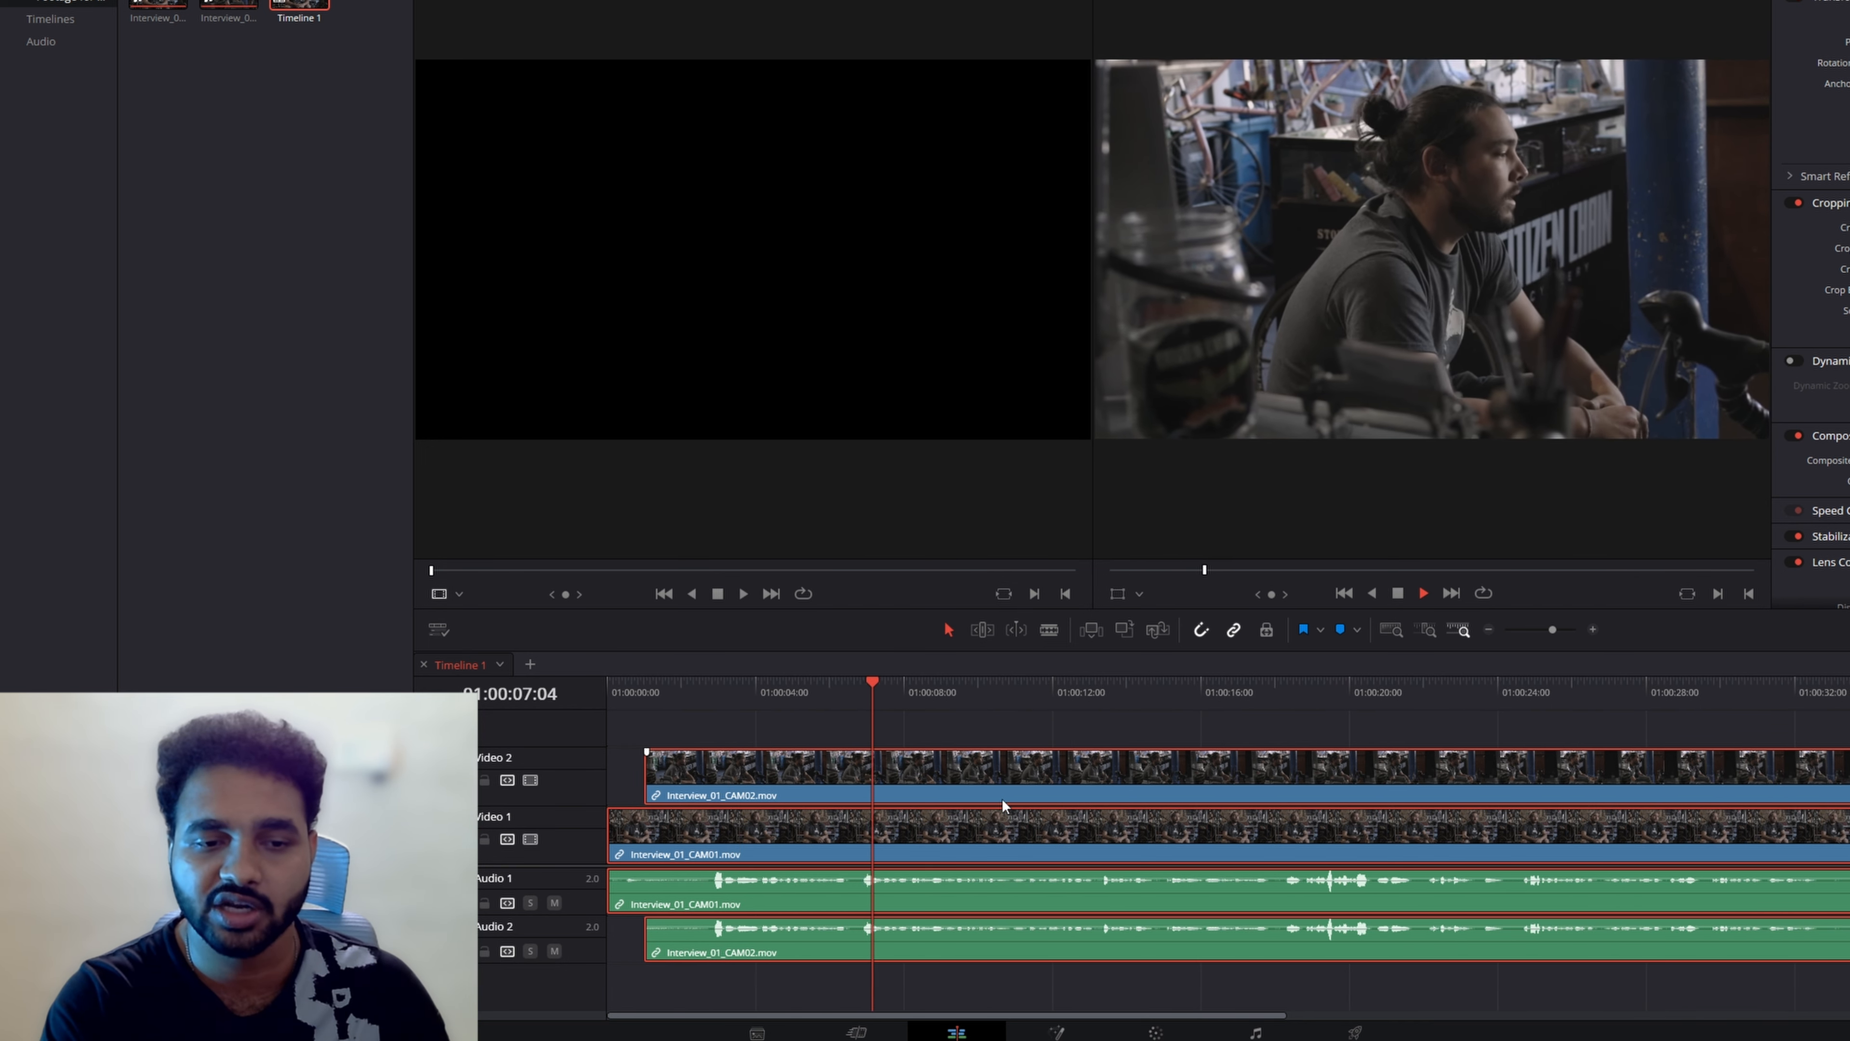
key("space")
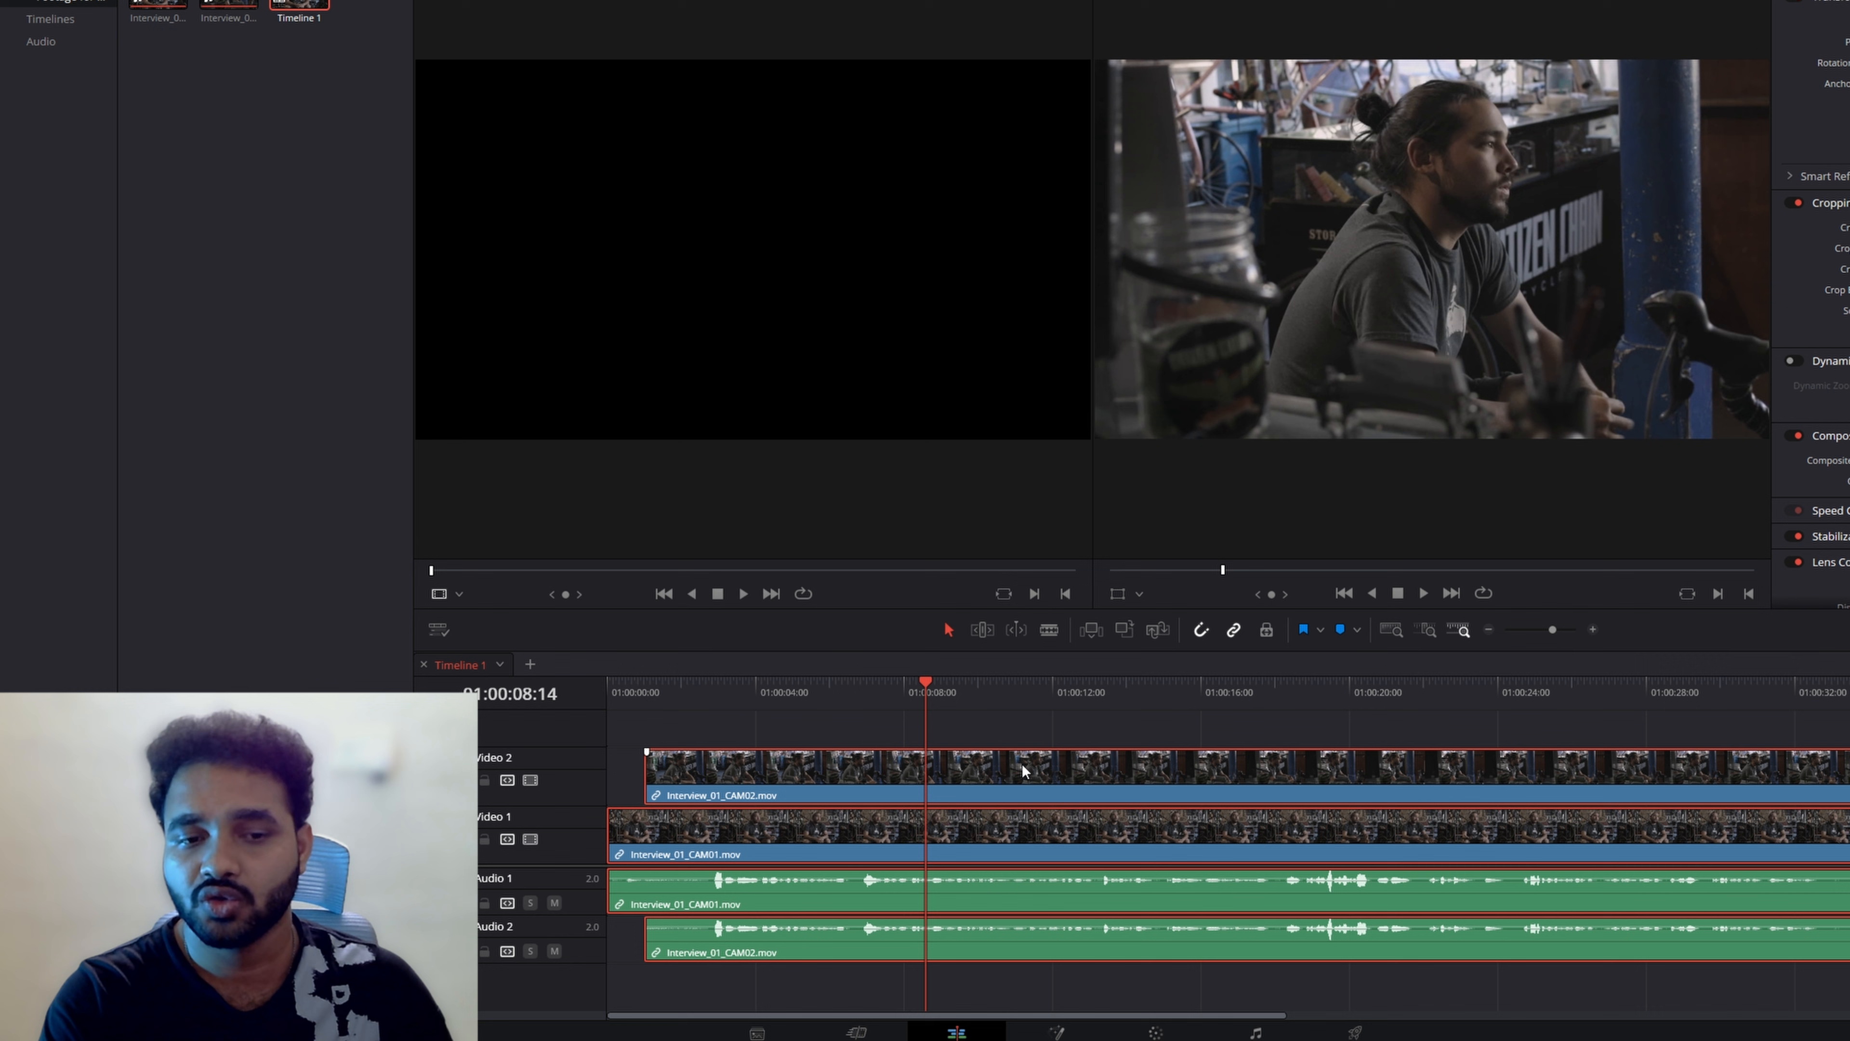
Trim away the start and end of CAM01 that CAM02 does not cover, closing the opening gap and ending both clips at 01:00:43:01
left_click(1109, 728)
scroll(1143, 830, "down", 5)
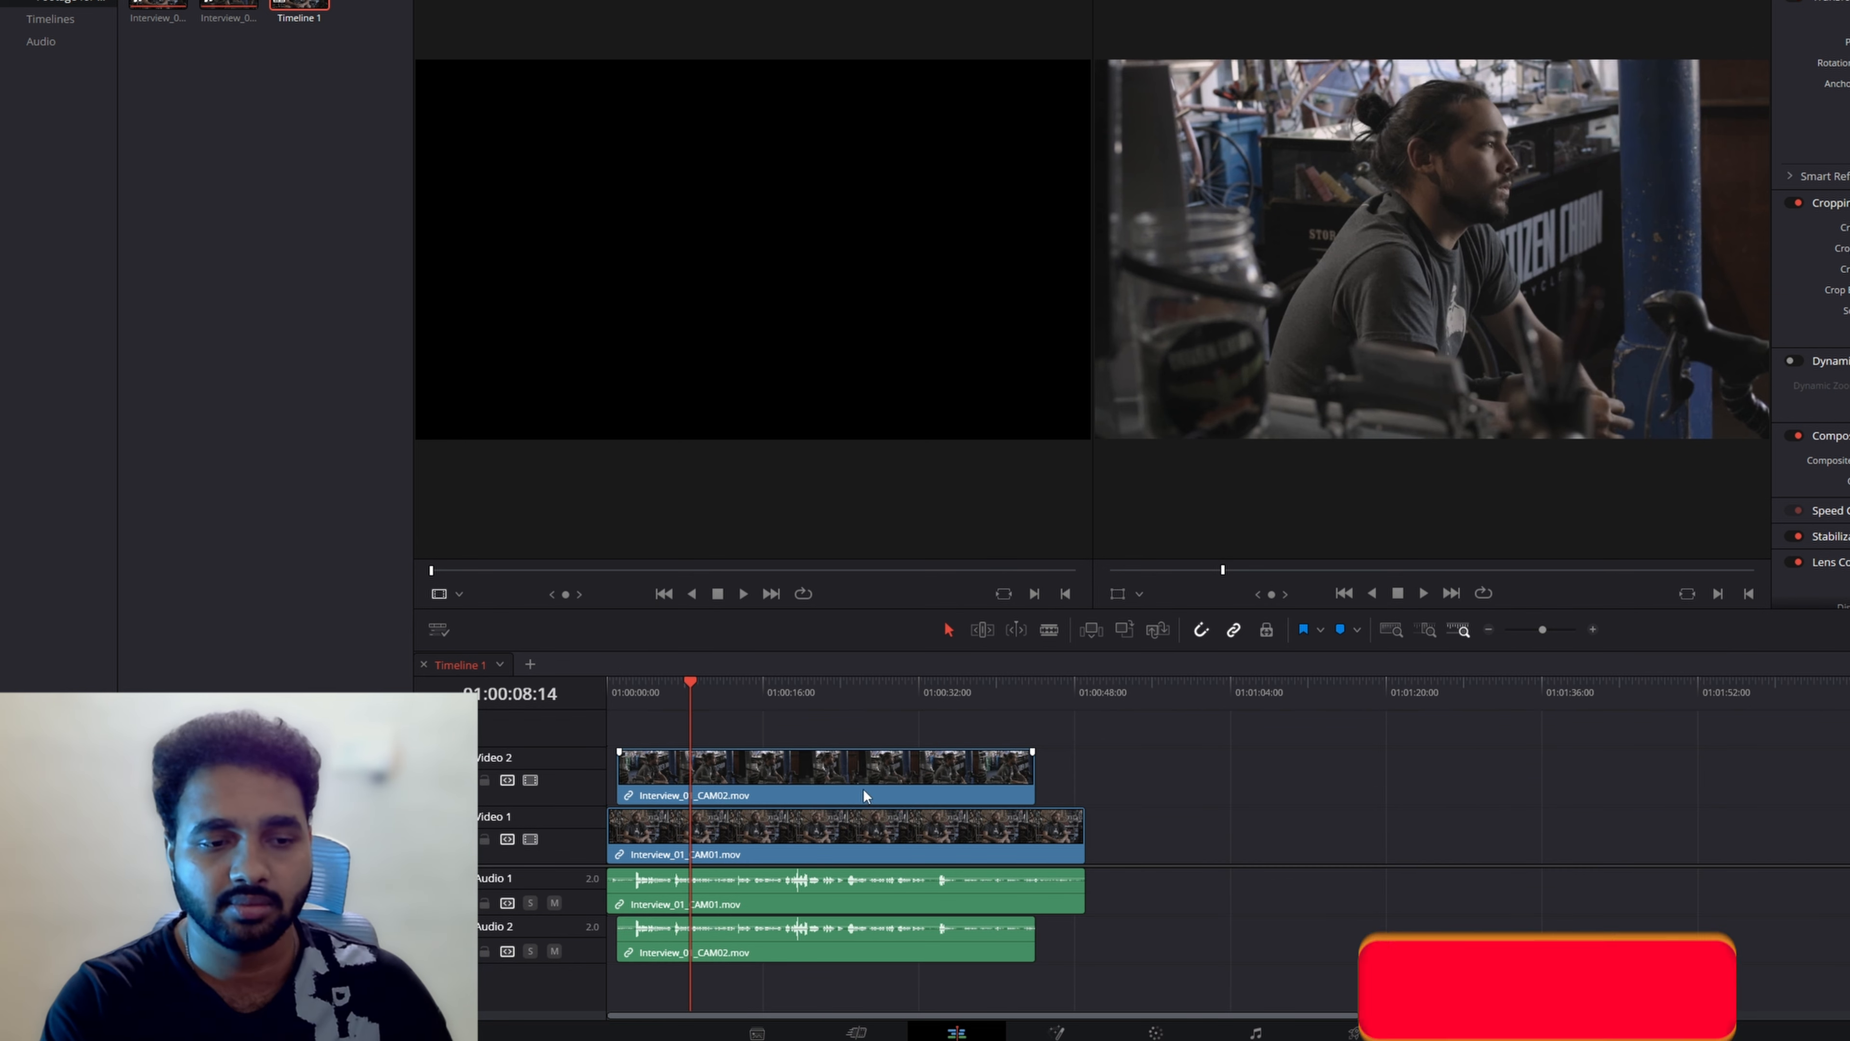
left_click(624, 692)
scroll(736, 802, "up", 6)
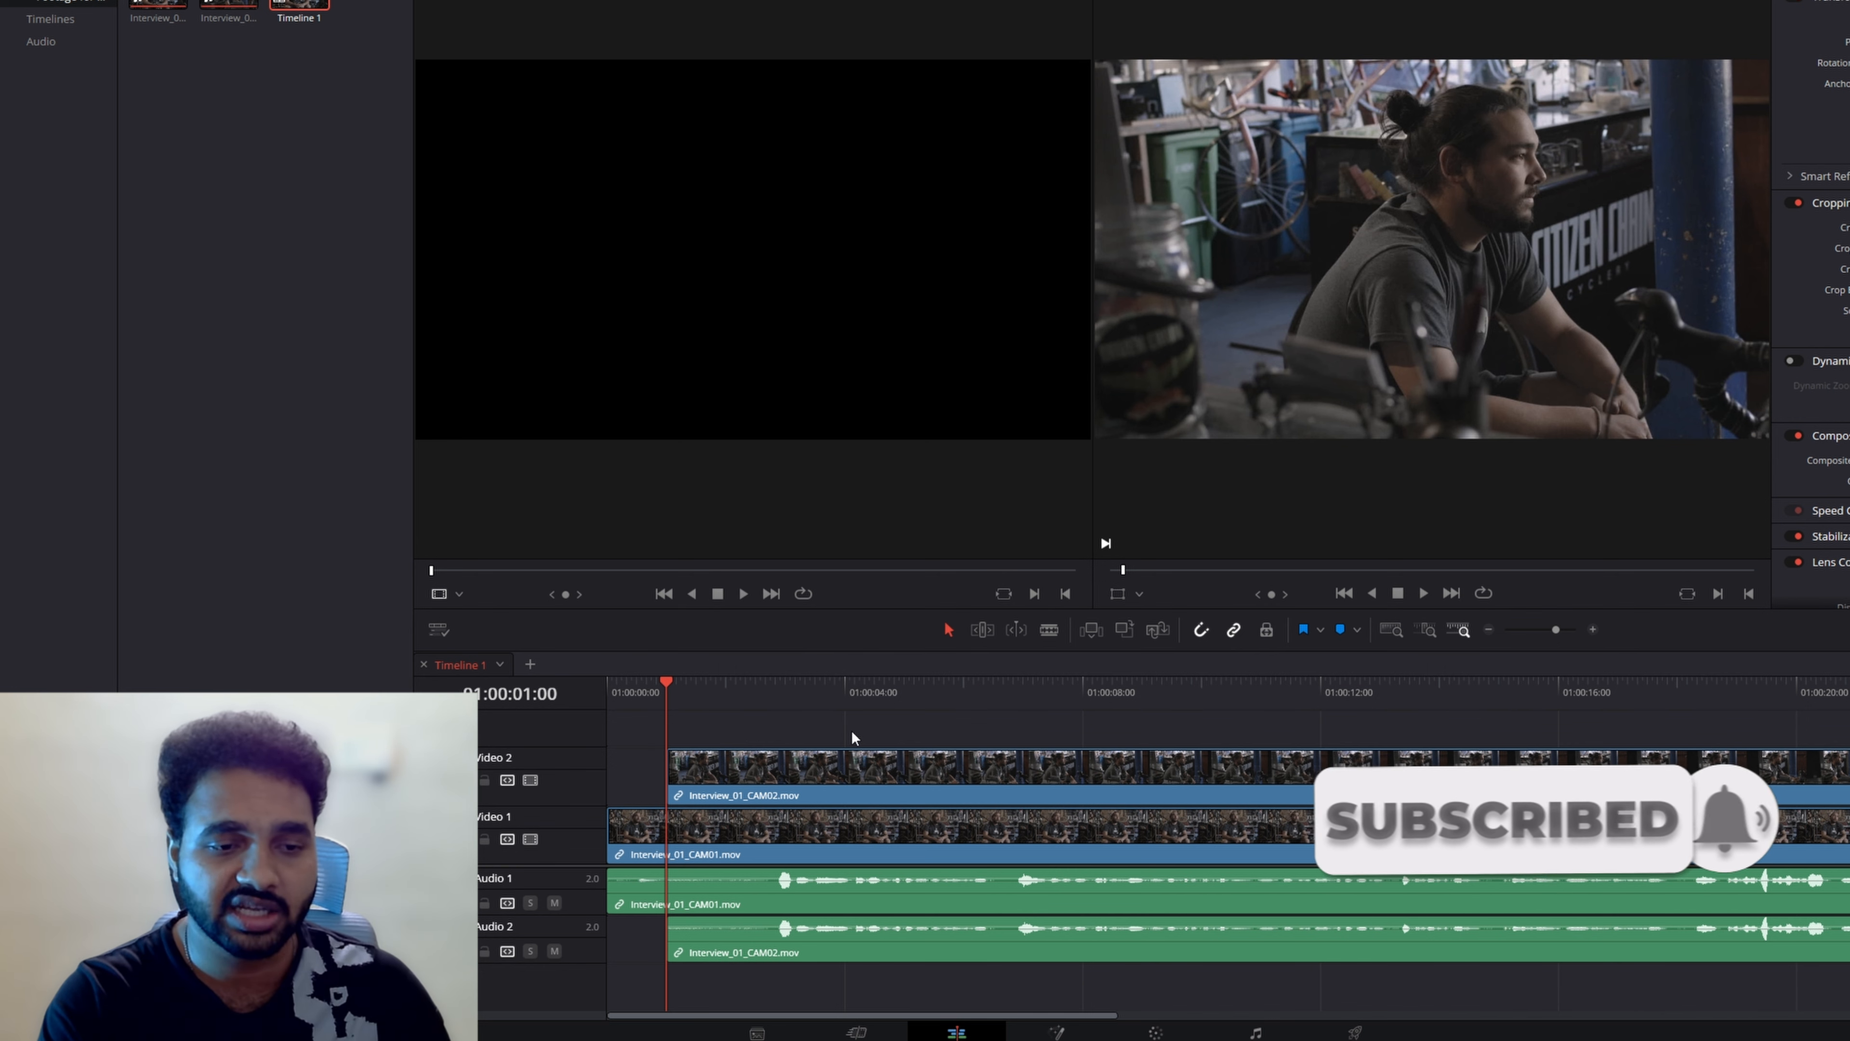
scroll(1032, 778, "down", 6)
left_click(927, 698)
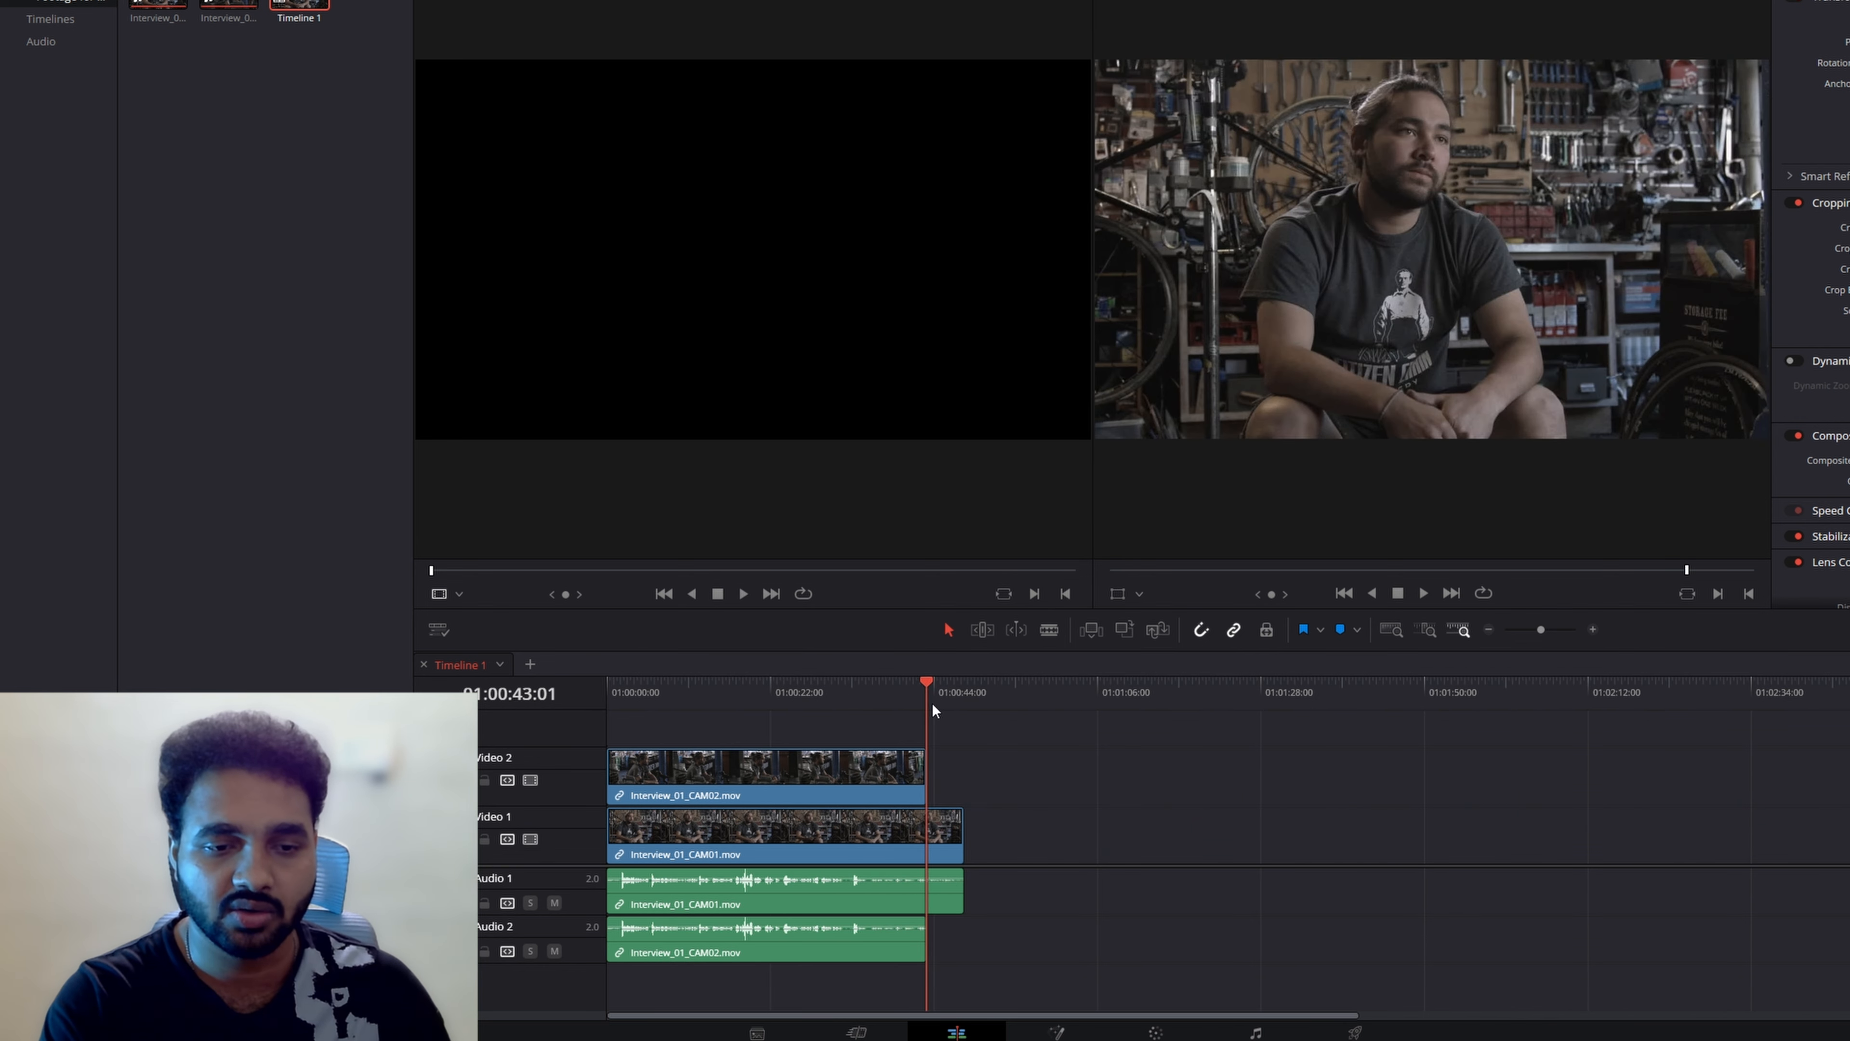
key("shift+]")
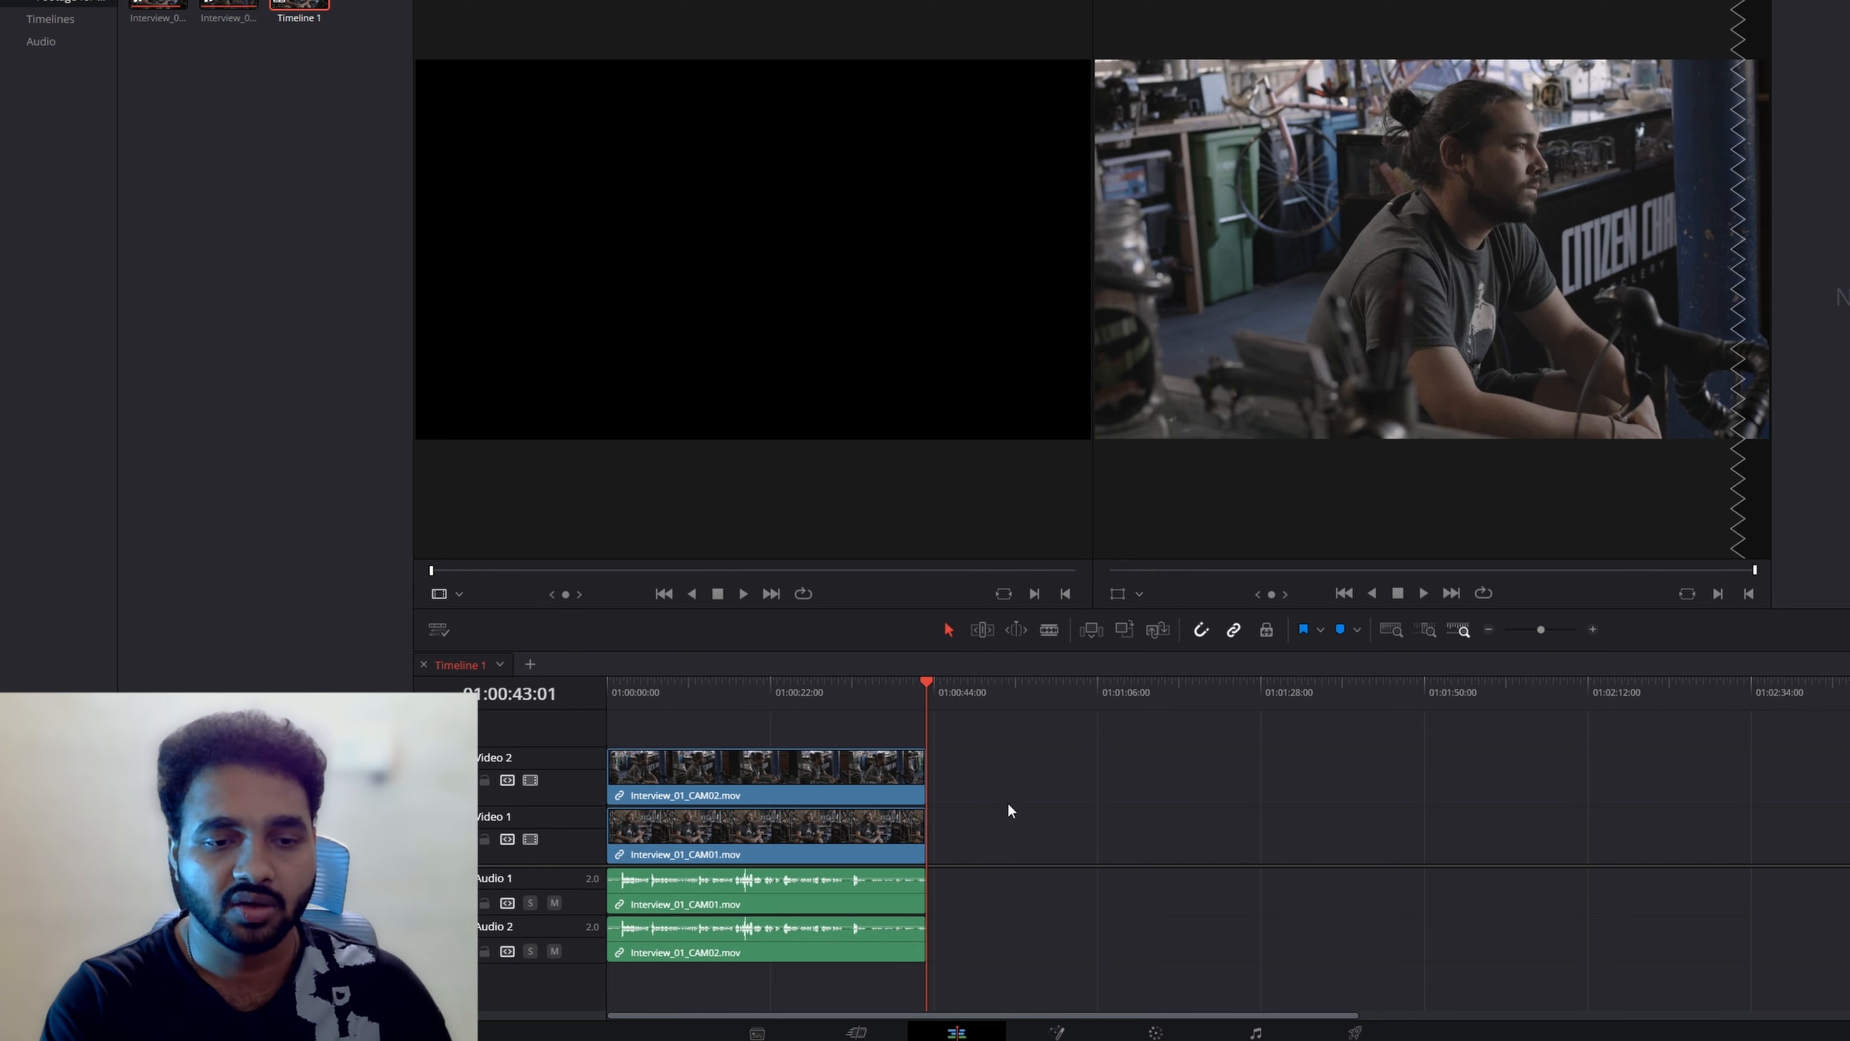
Play the trimmed timeline from its start to review the matched clips
scroll(1007, 802, "up", 3)
key("Home")
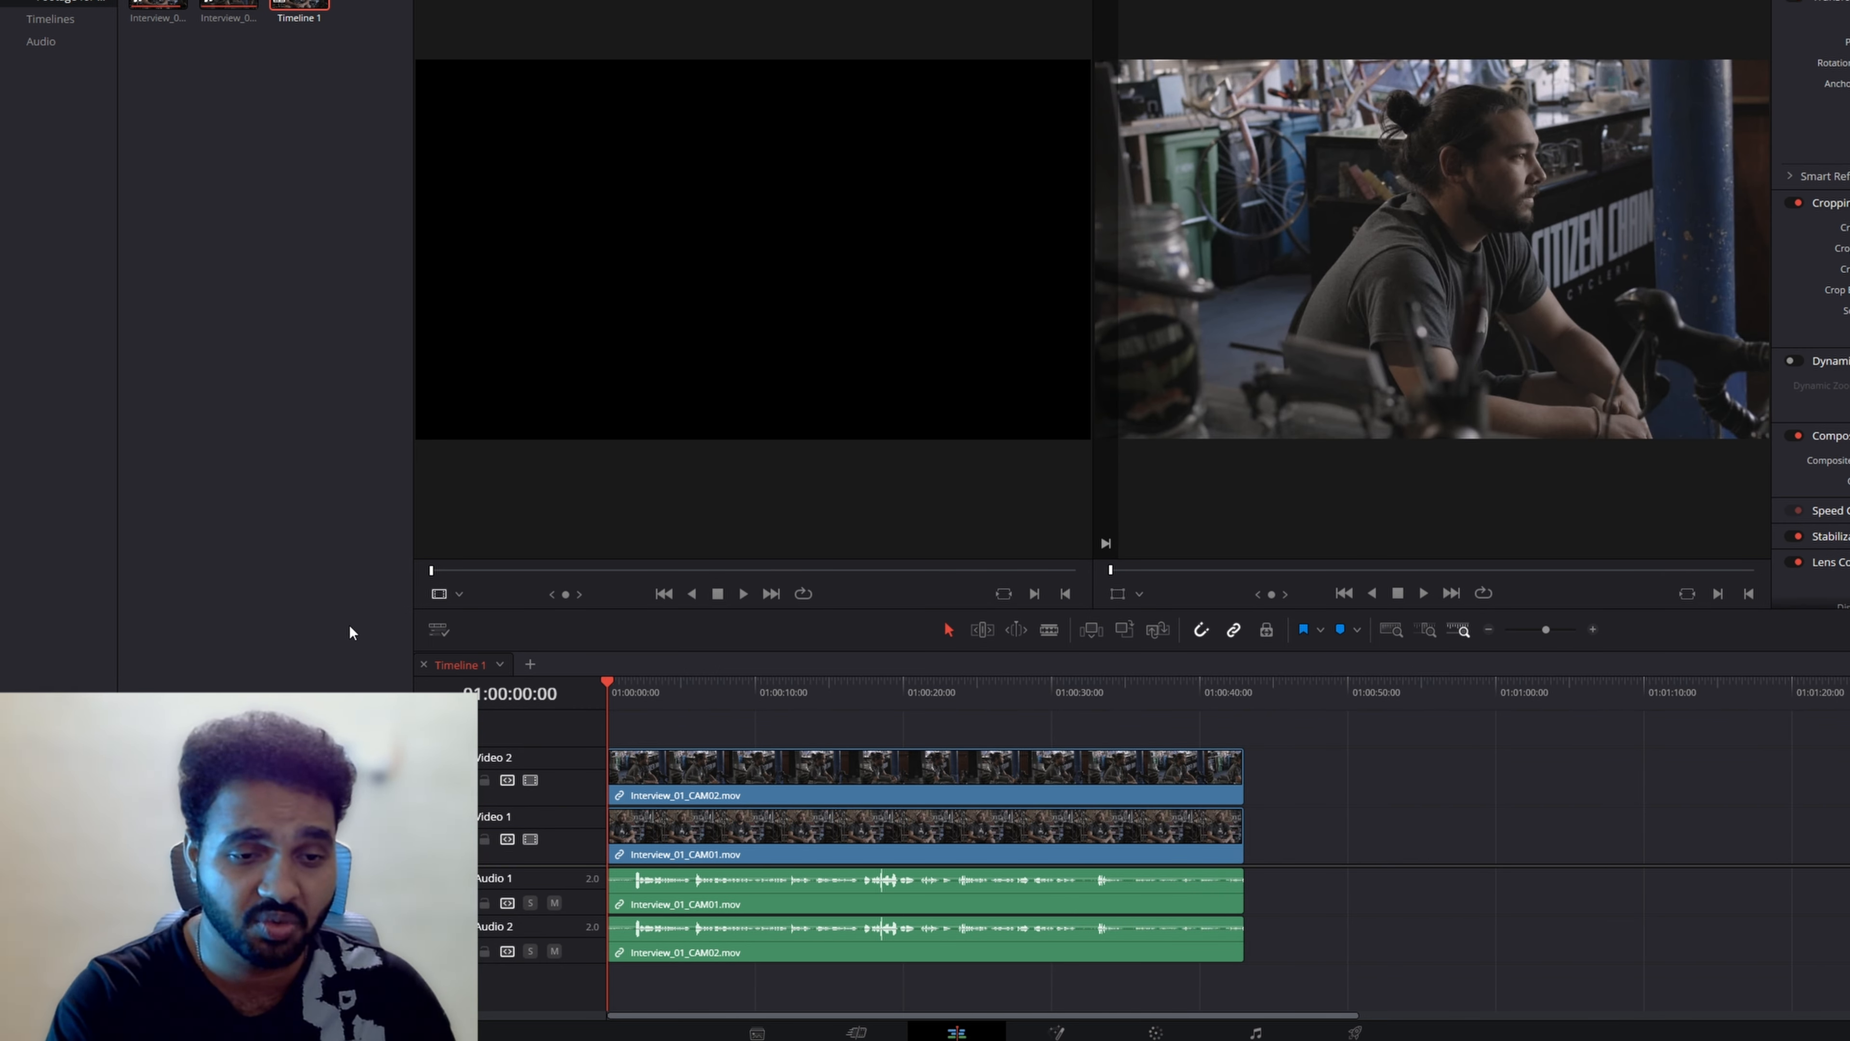
key("space")
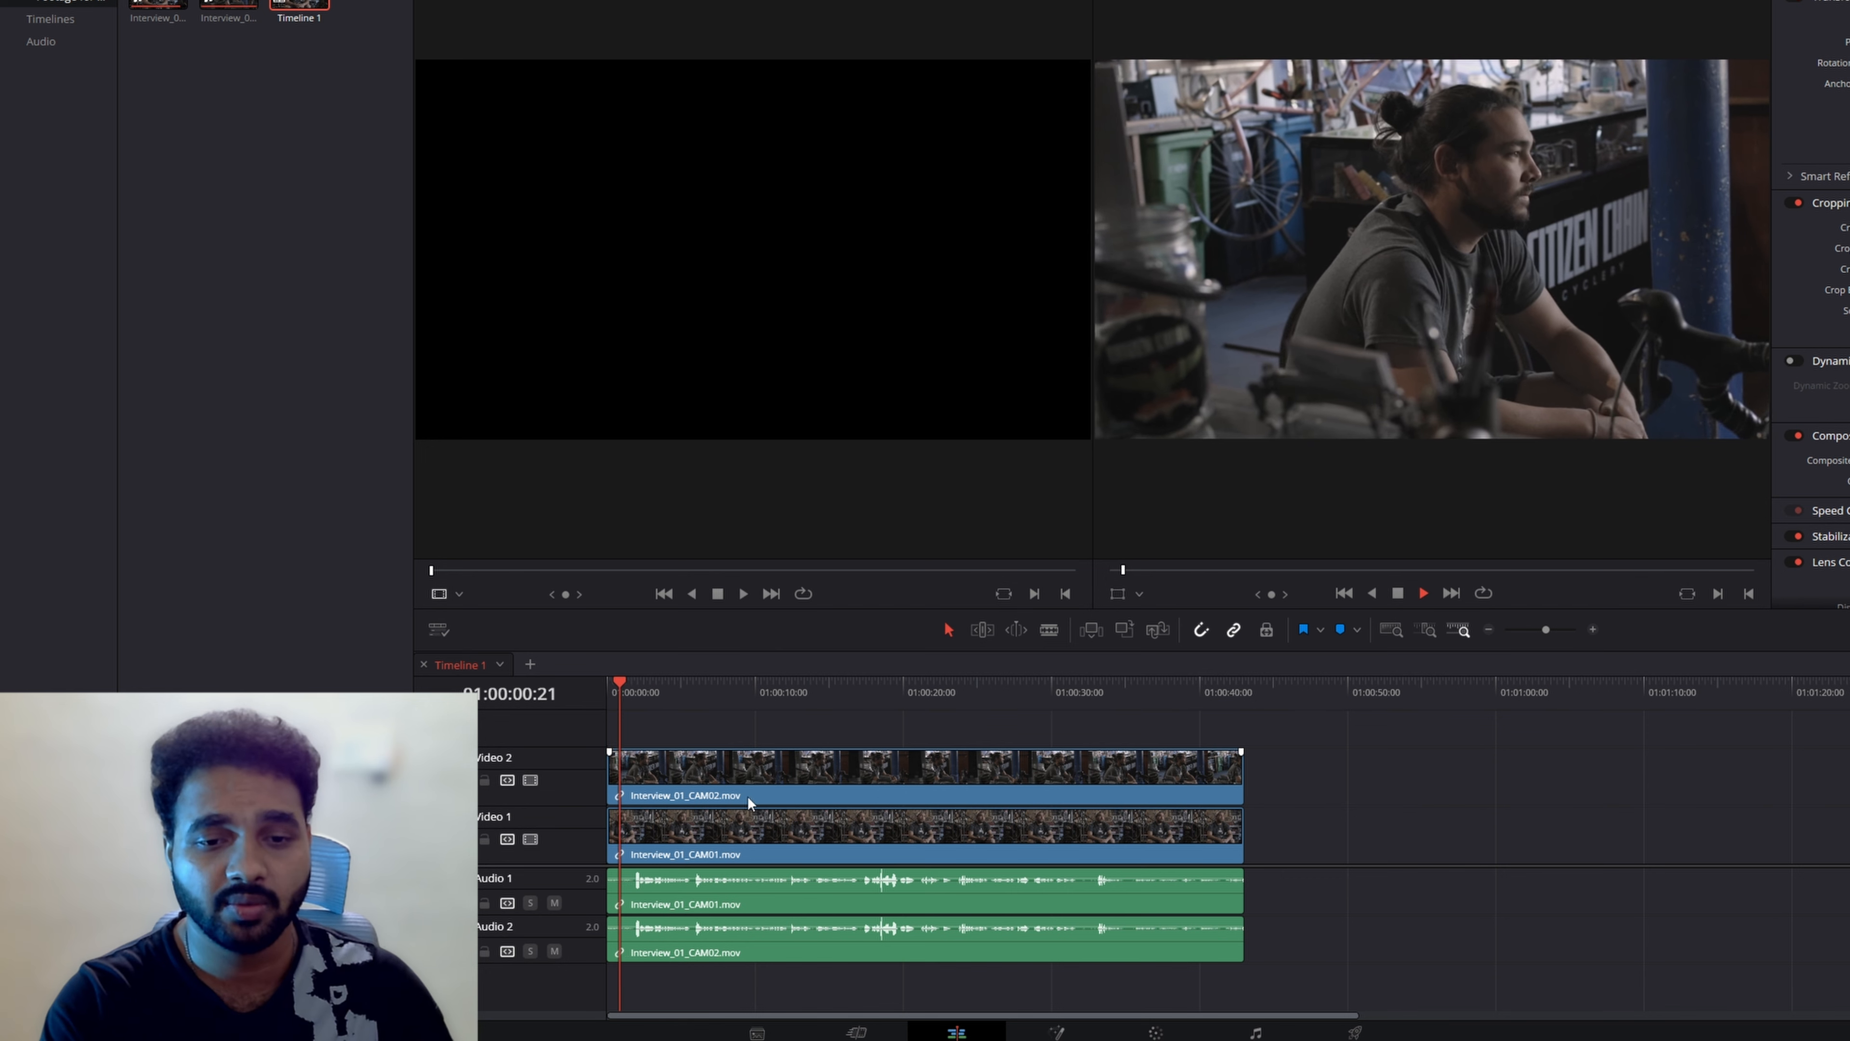
key("space")
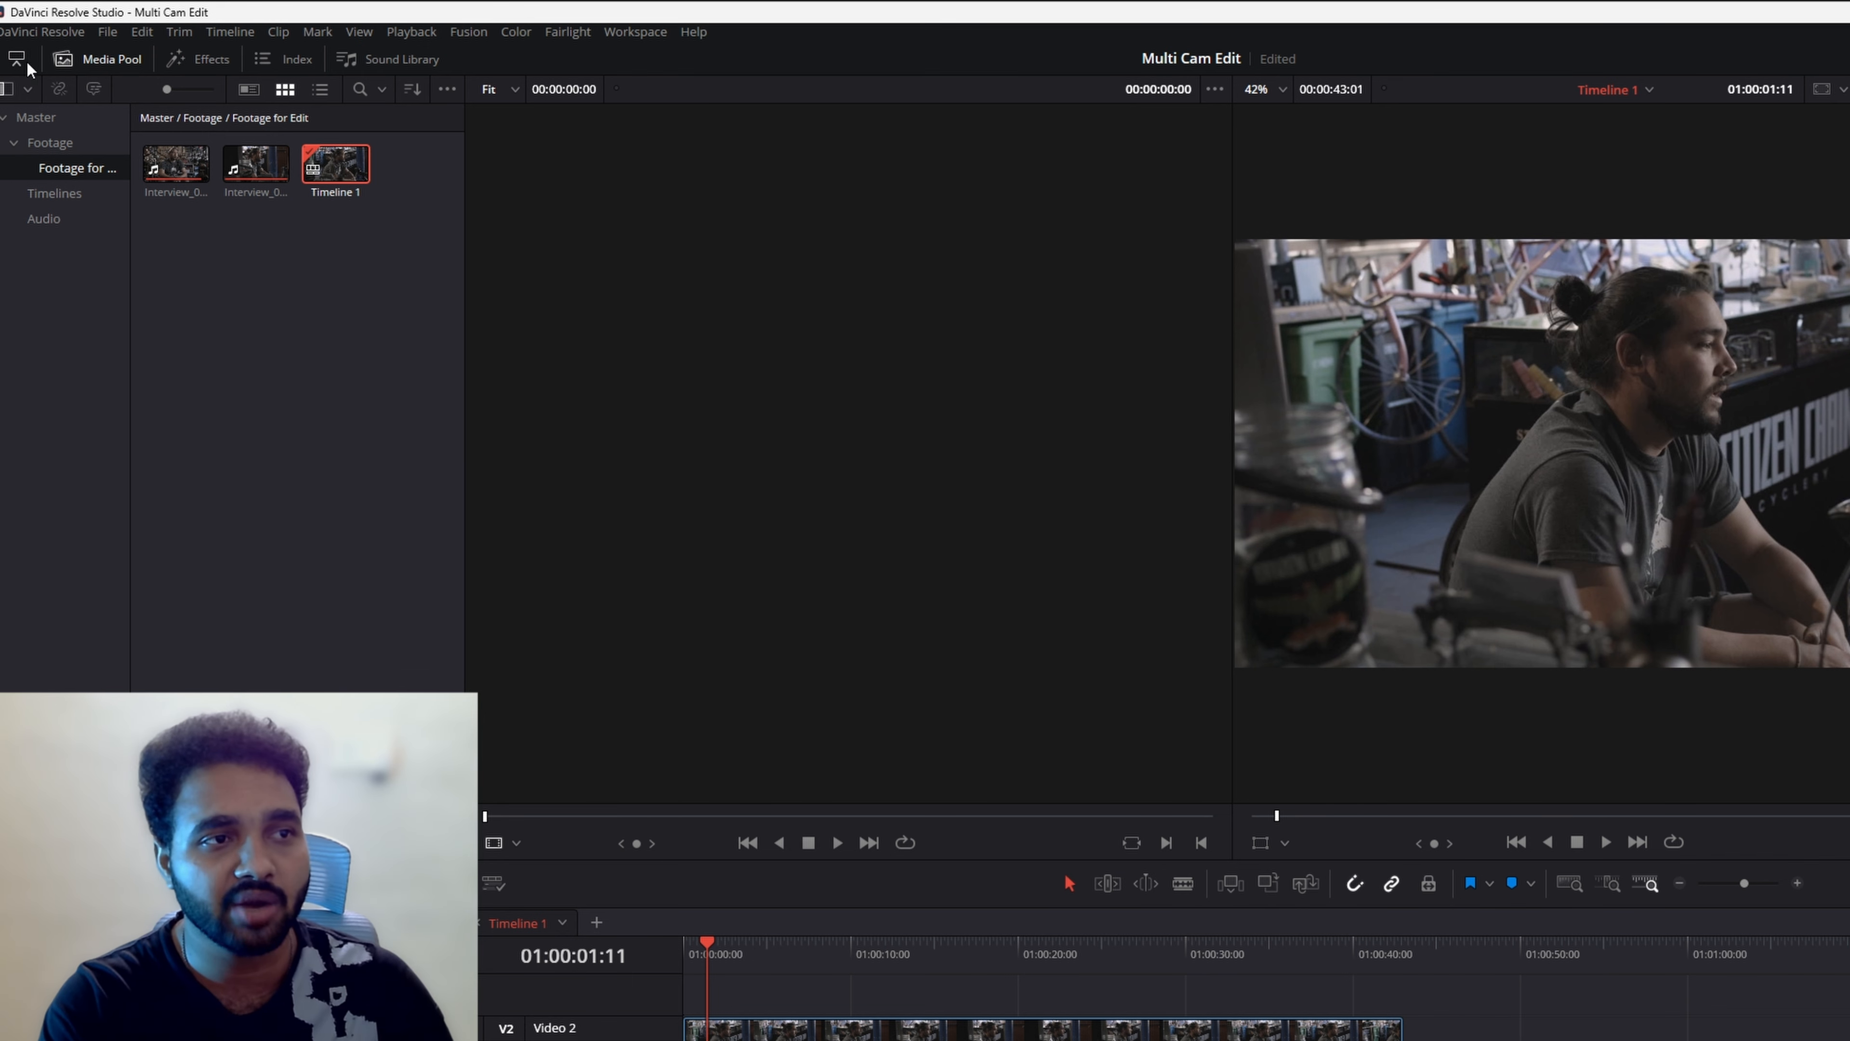
left_click(108, 64)
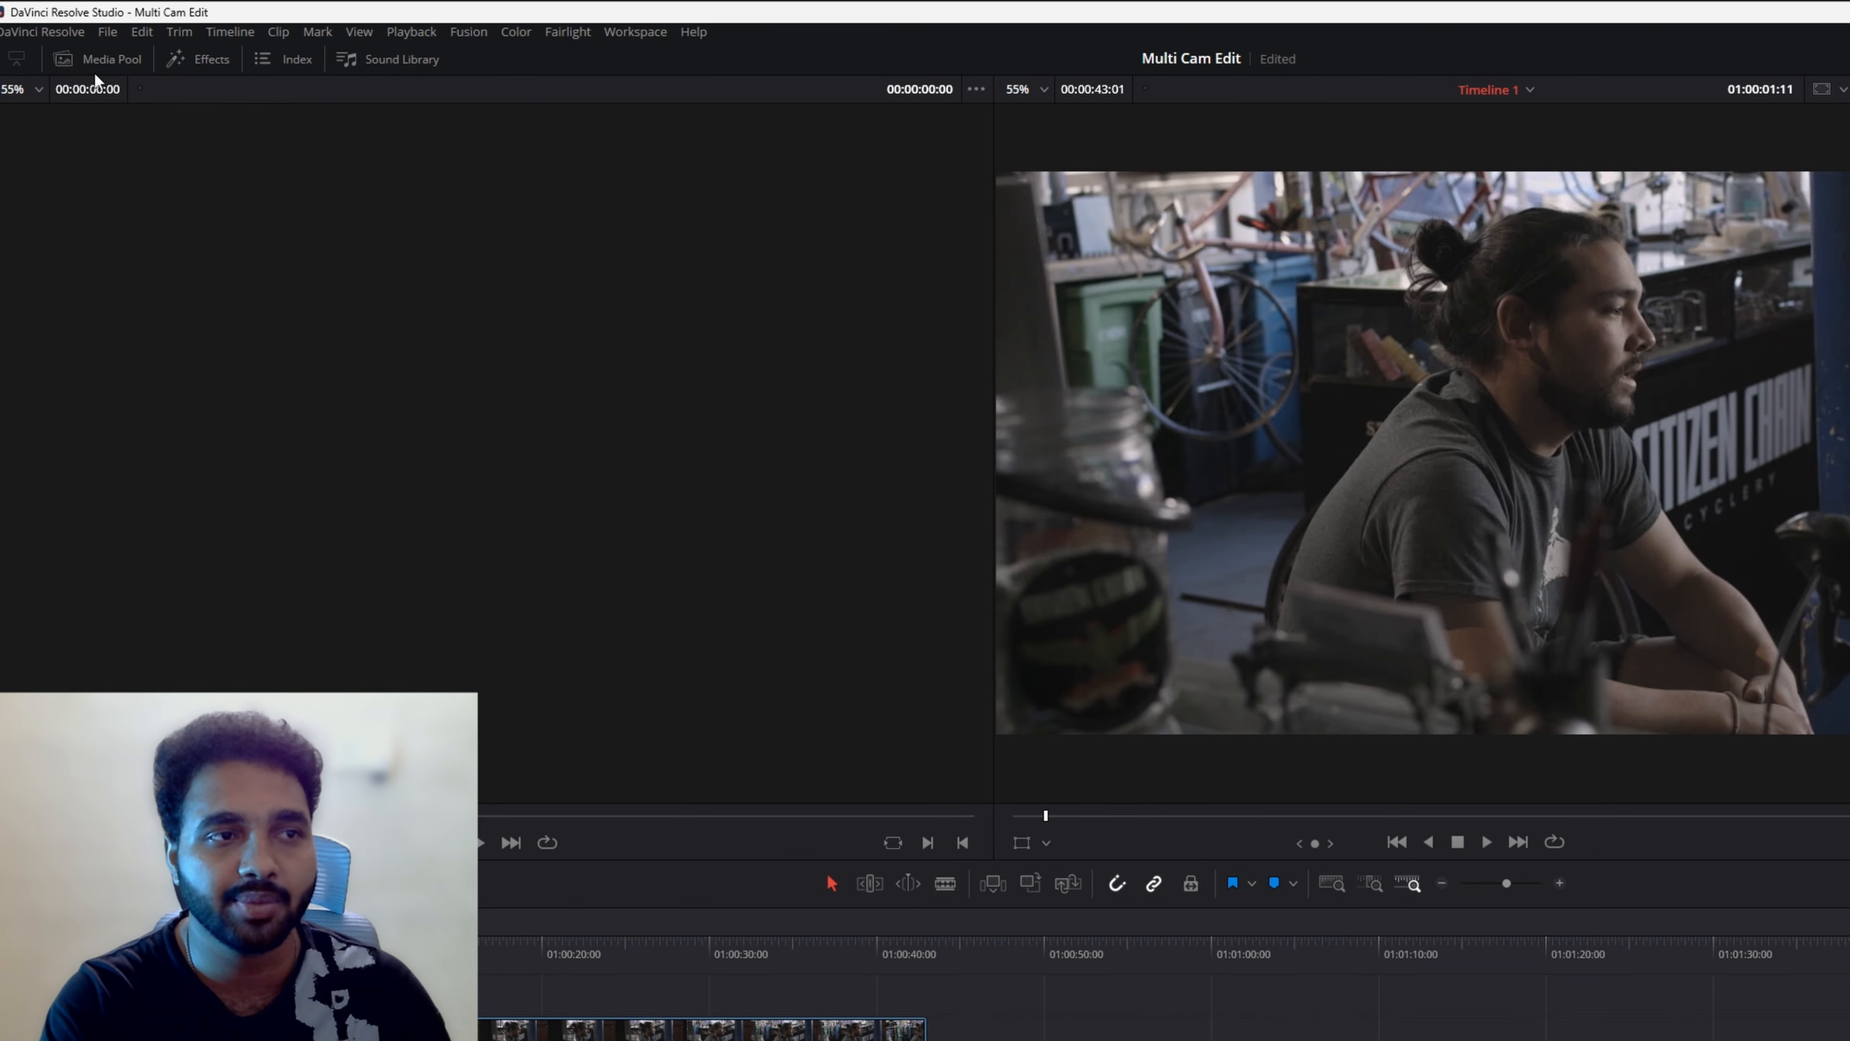
left_click(111, 59)
left_click(94, 66)
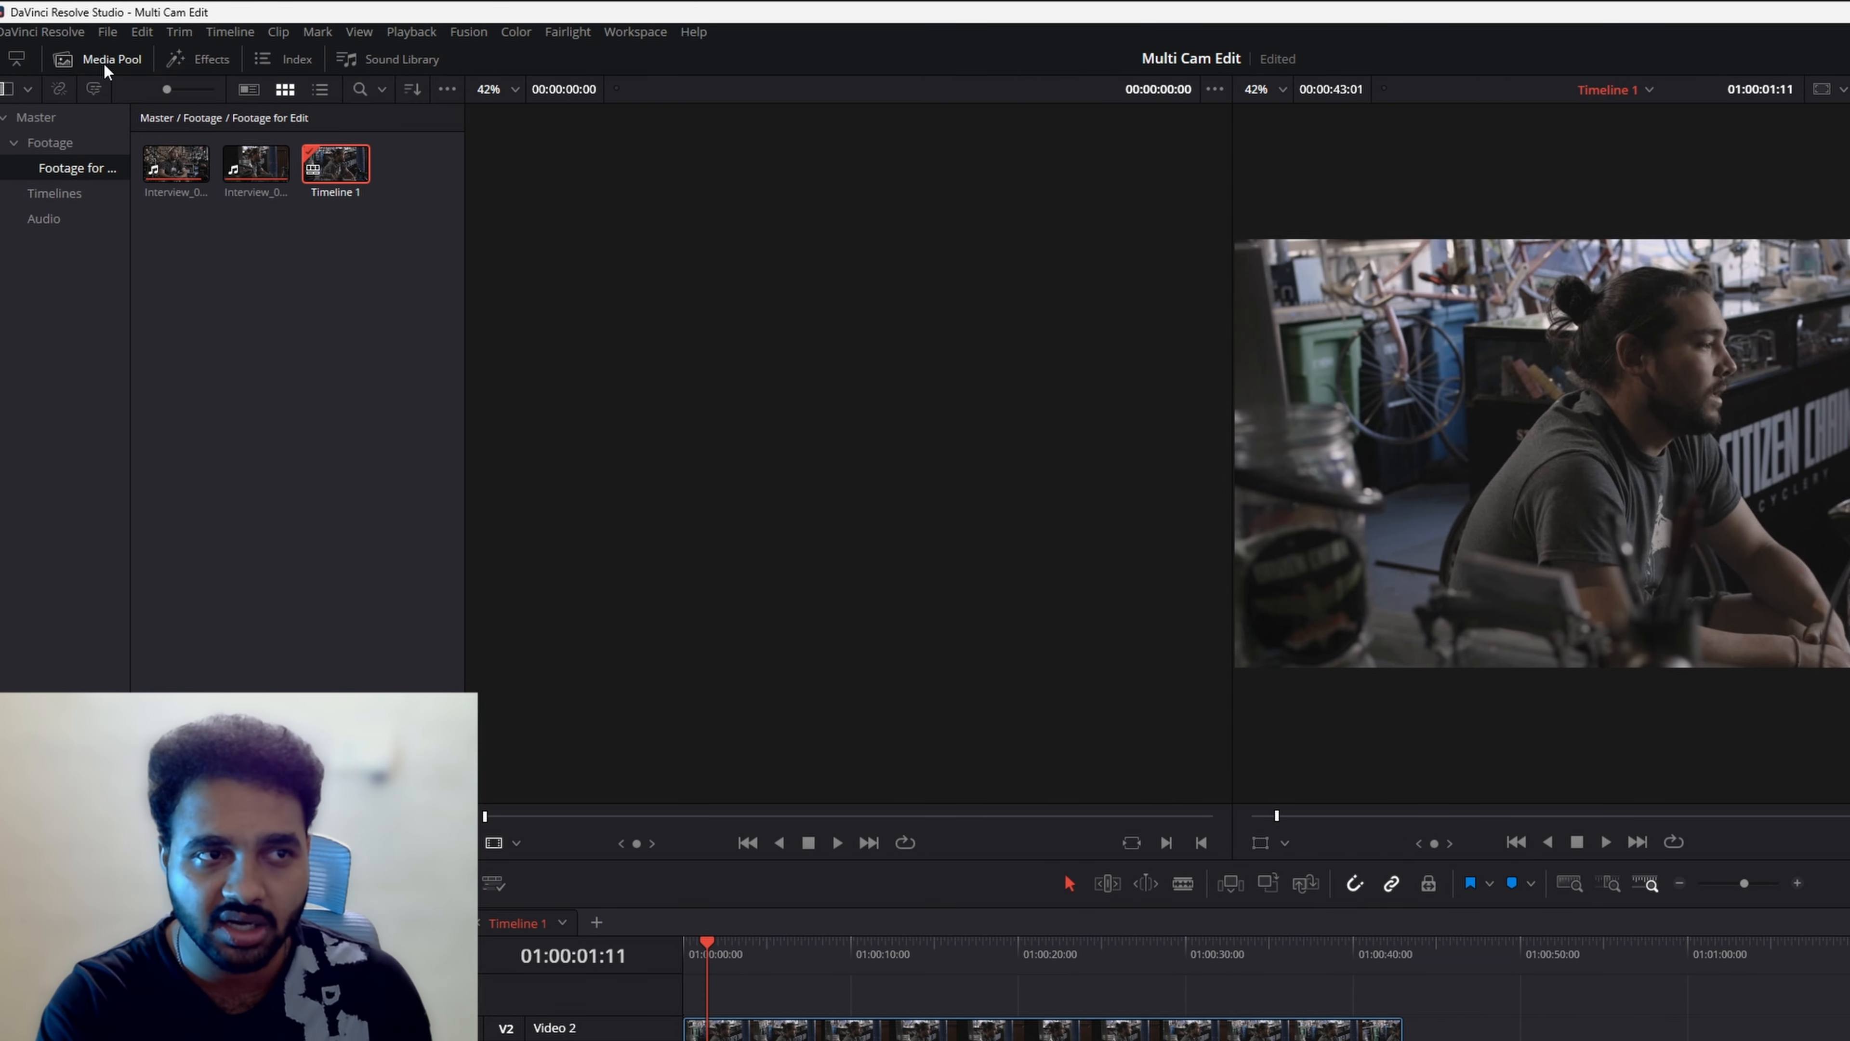
left_click(103, 62)
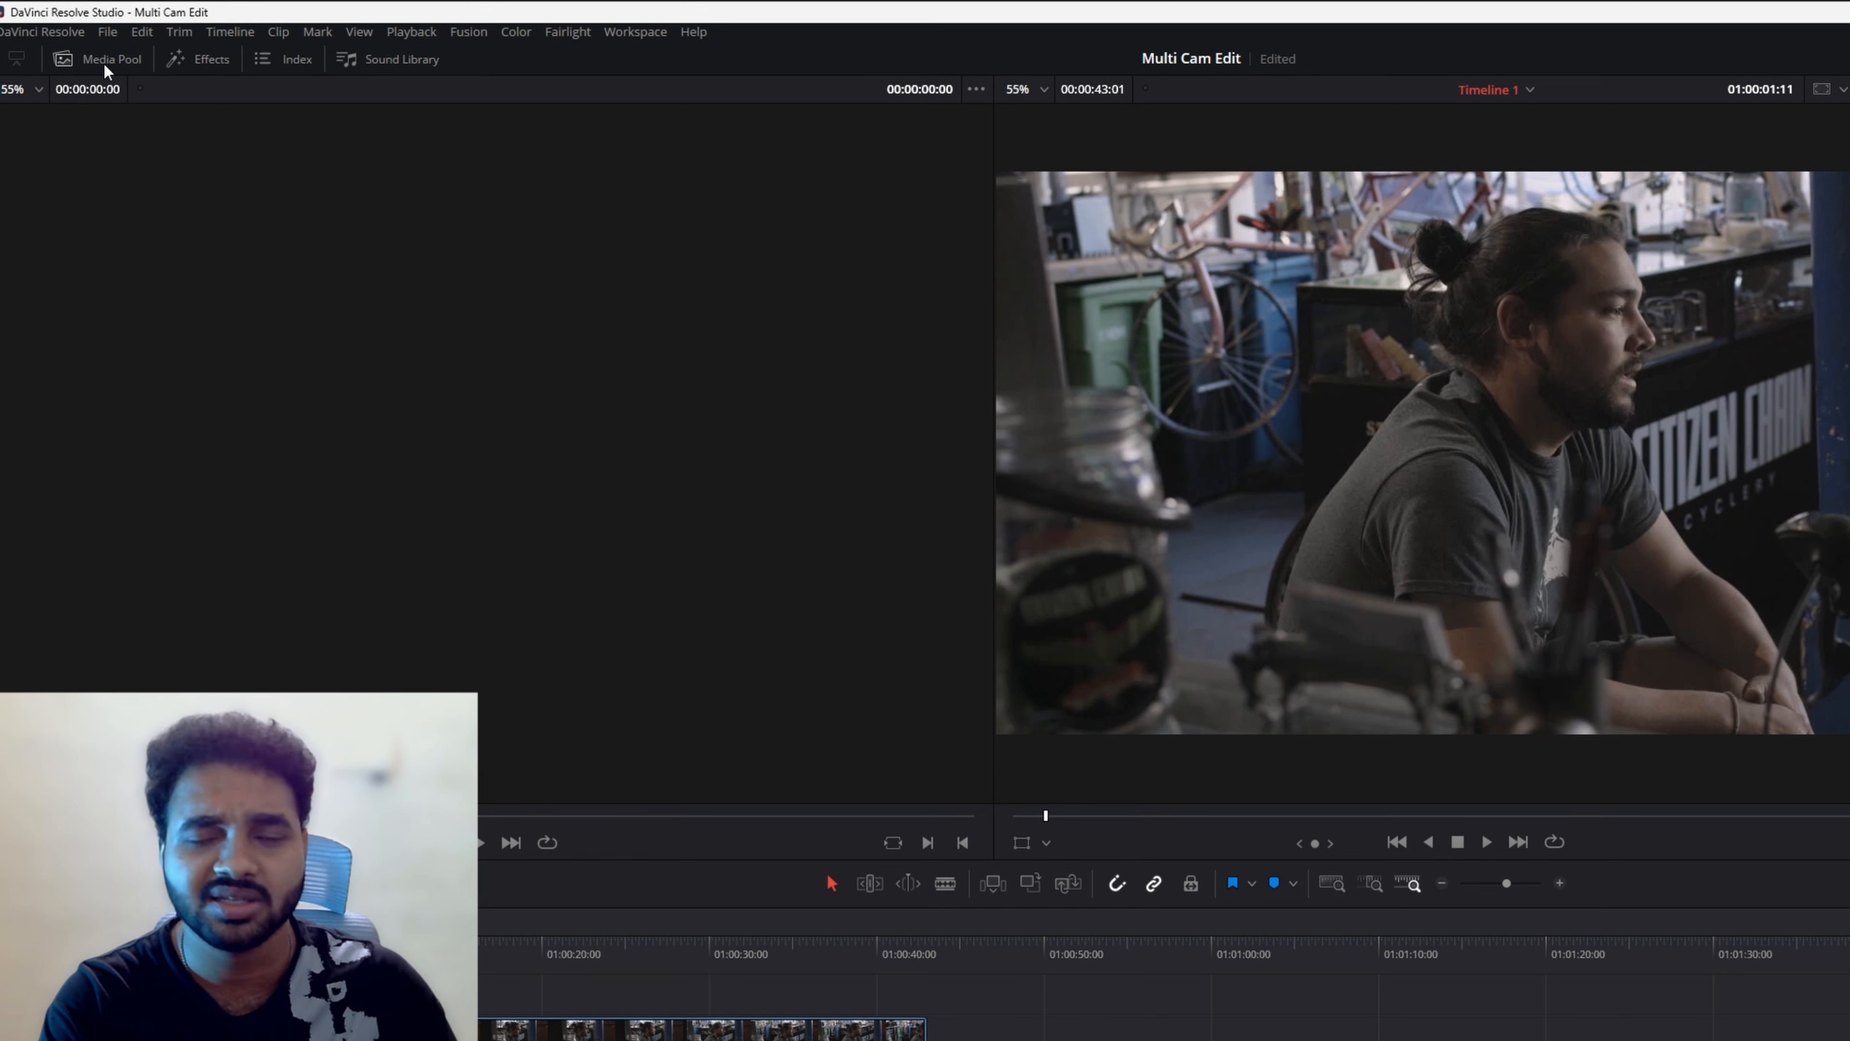
left_click(102, 63)
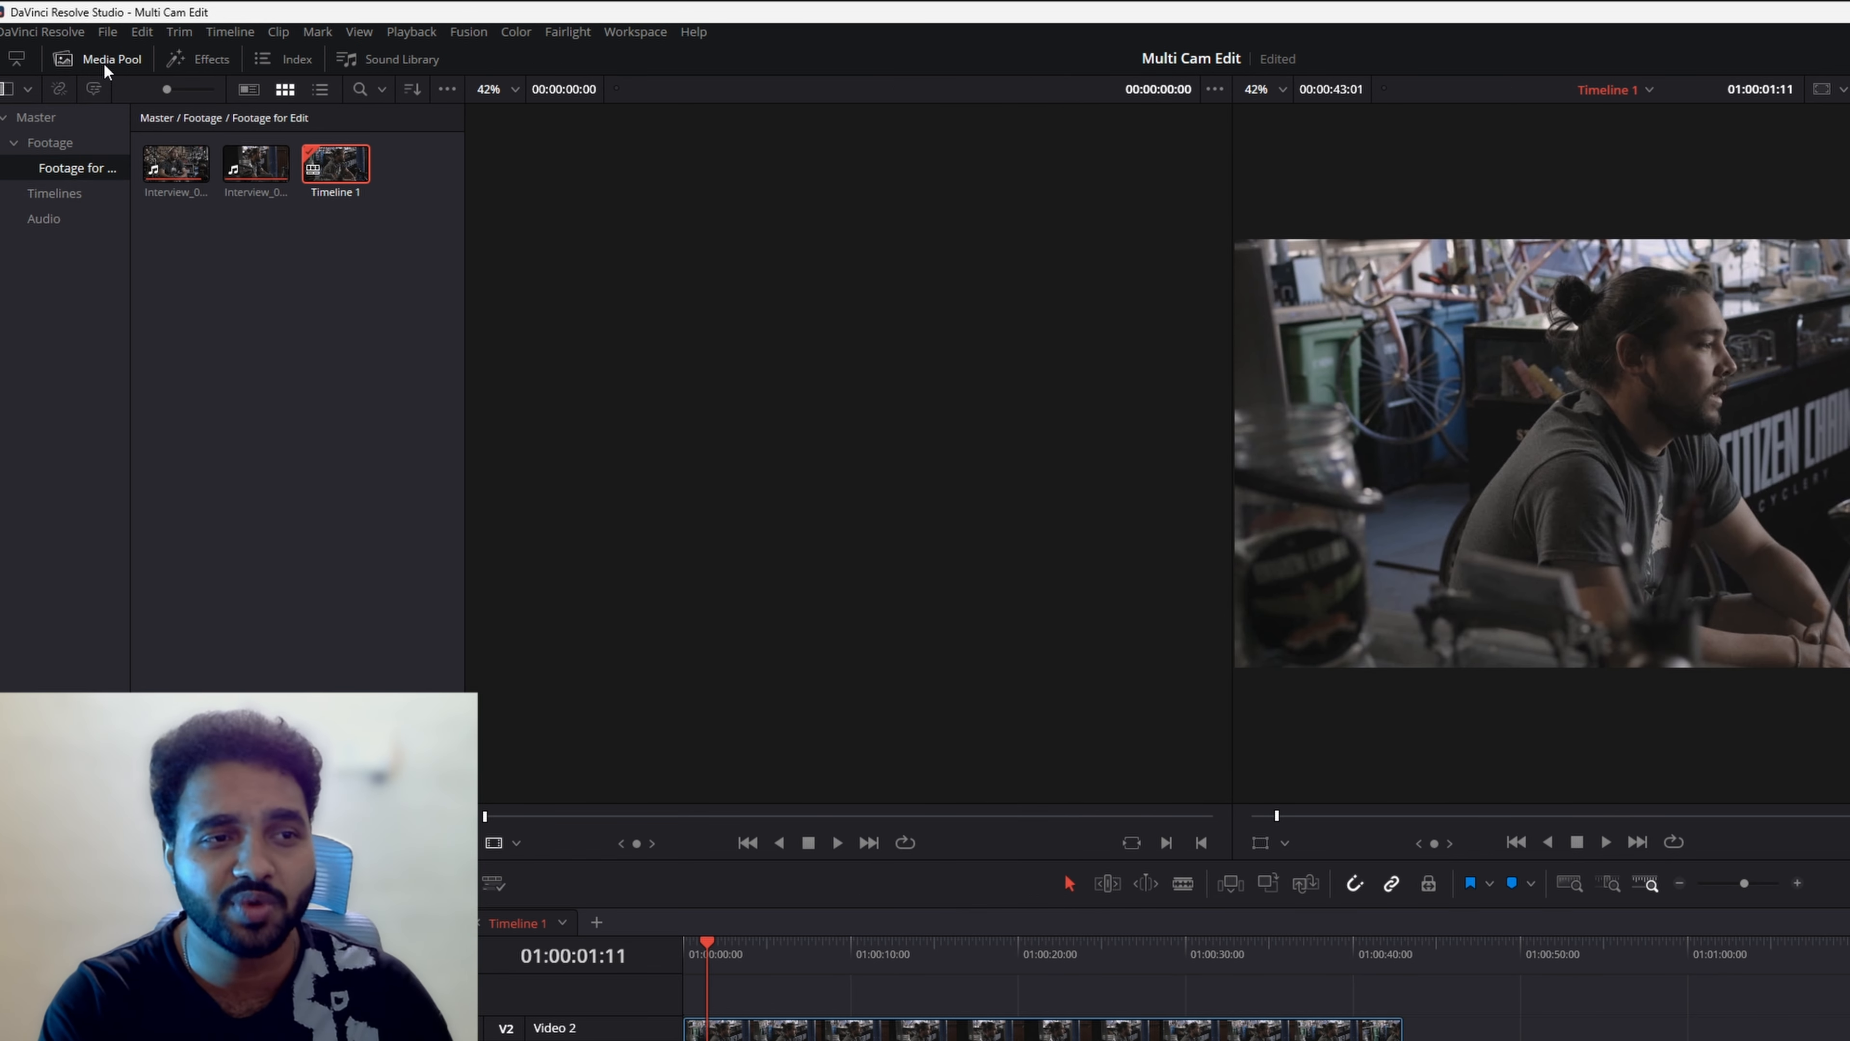
Convert Timeline 1 in the Footage for Edit bin to a multicam clip
left_click(321, 263)
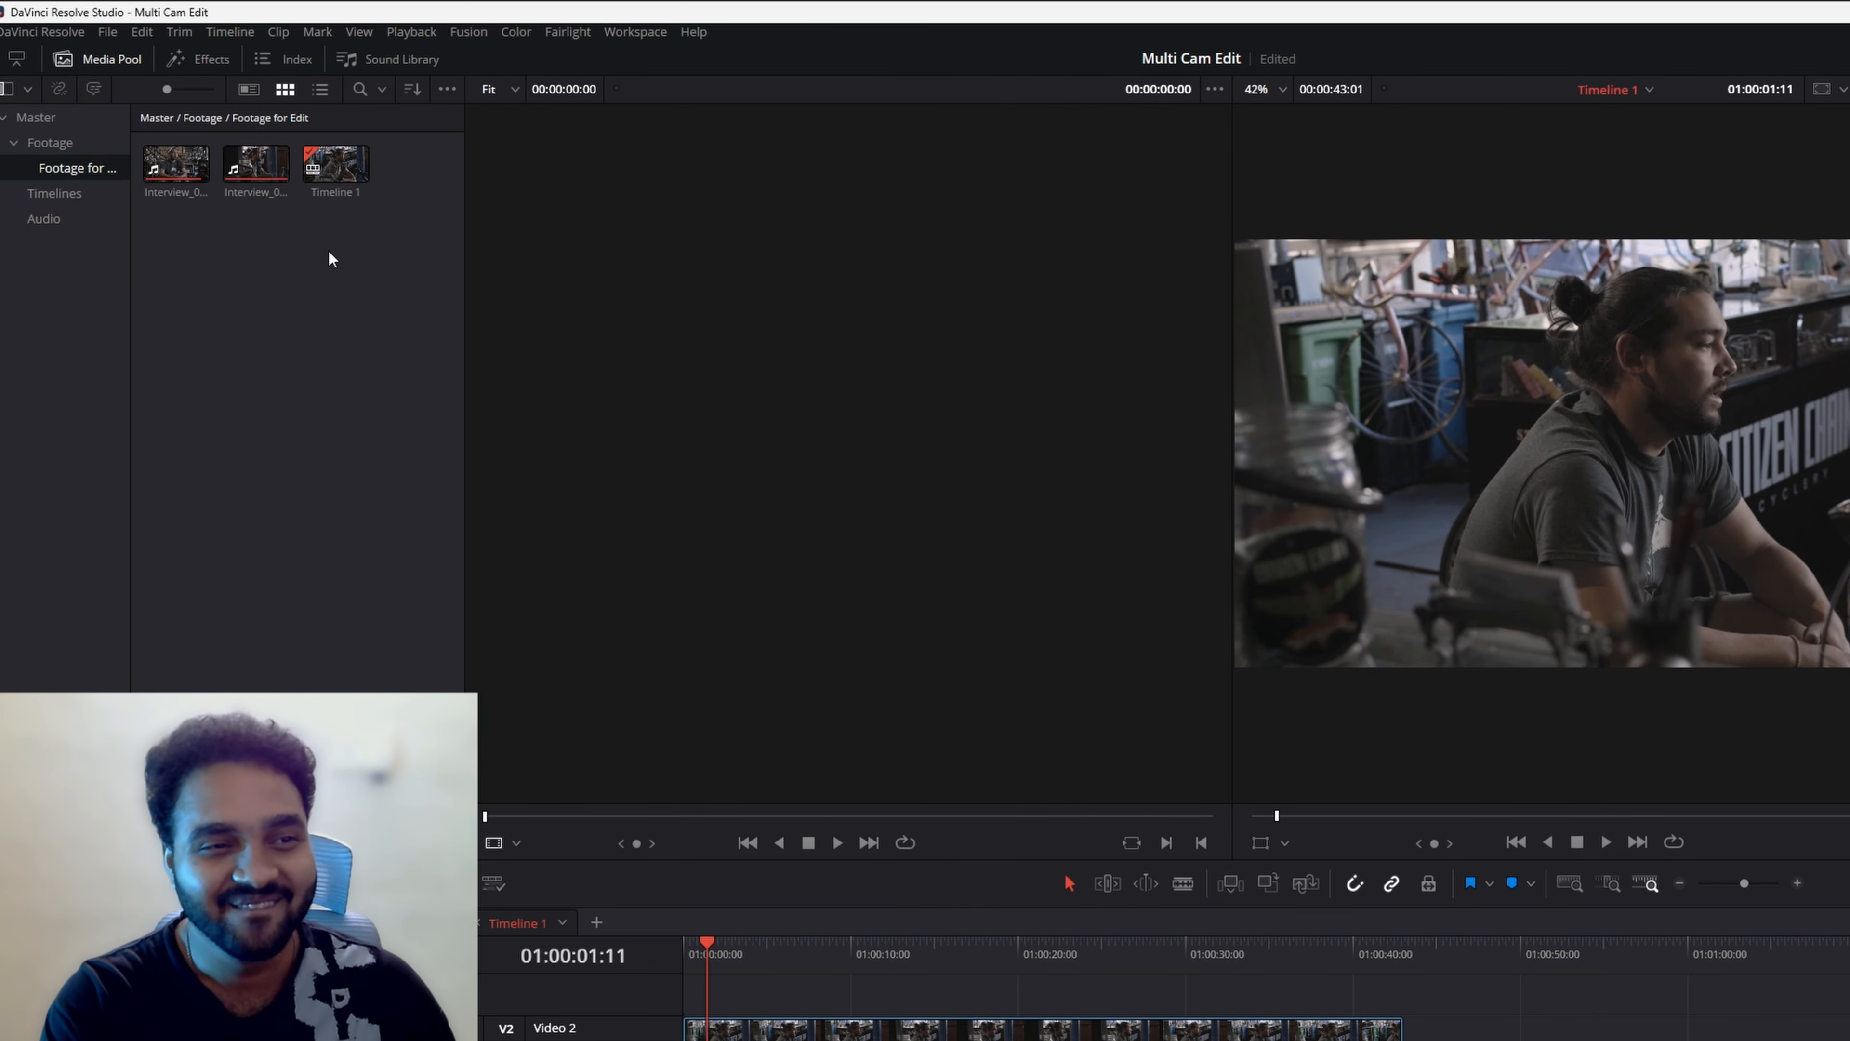
right_click(341, 170)
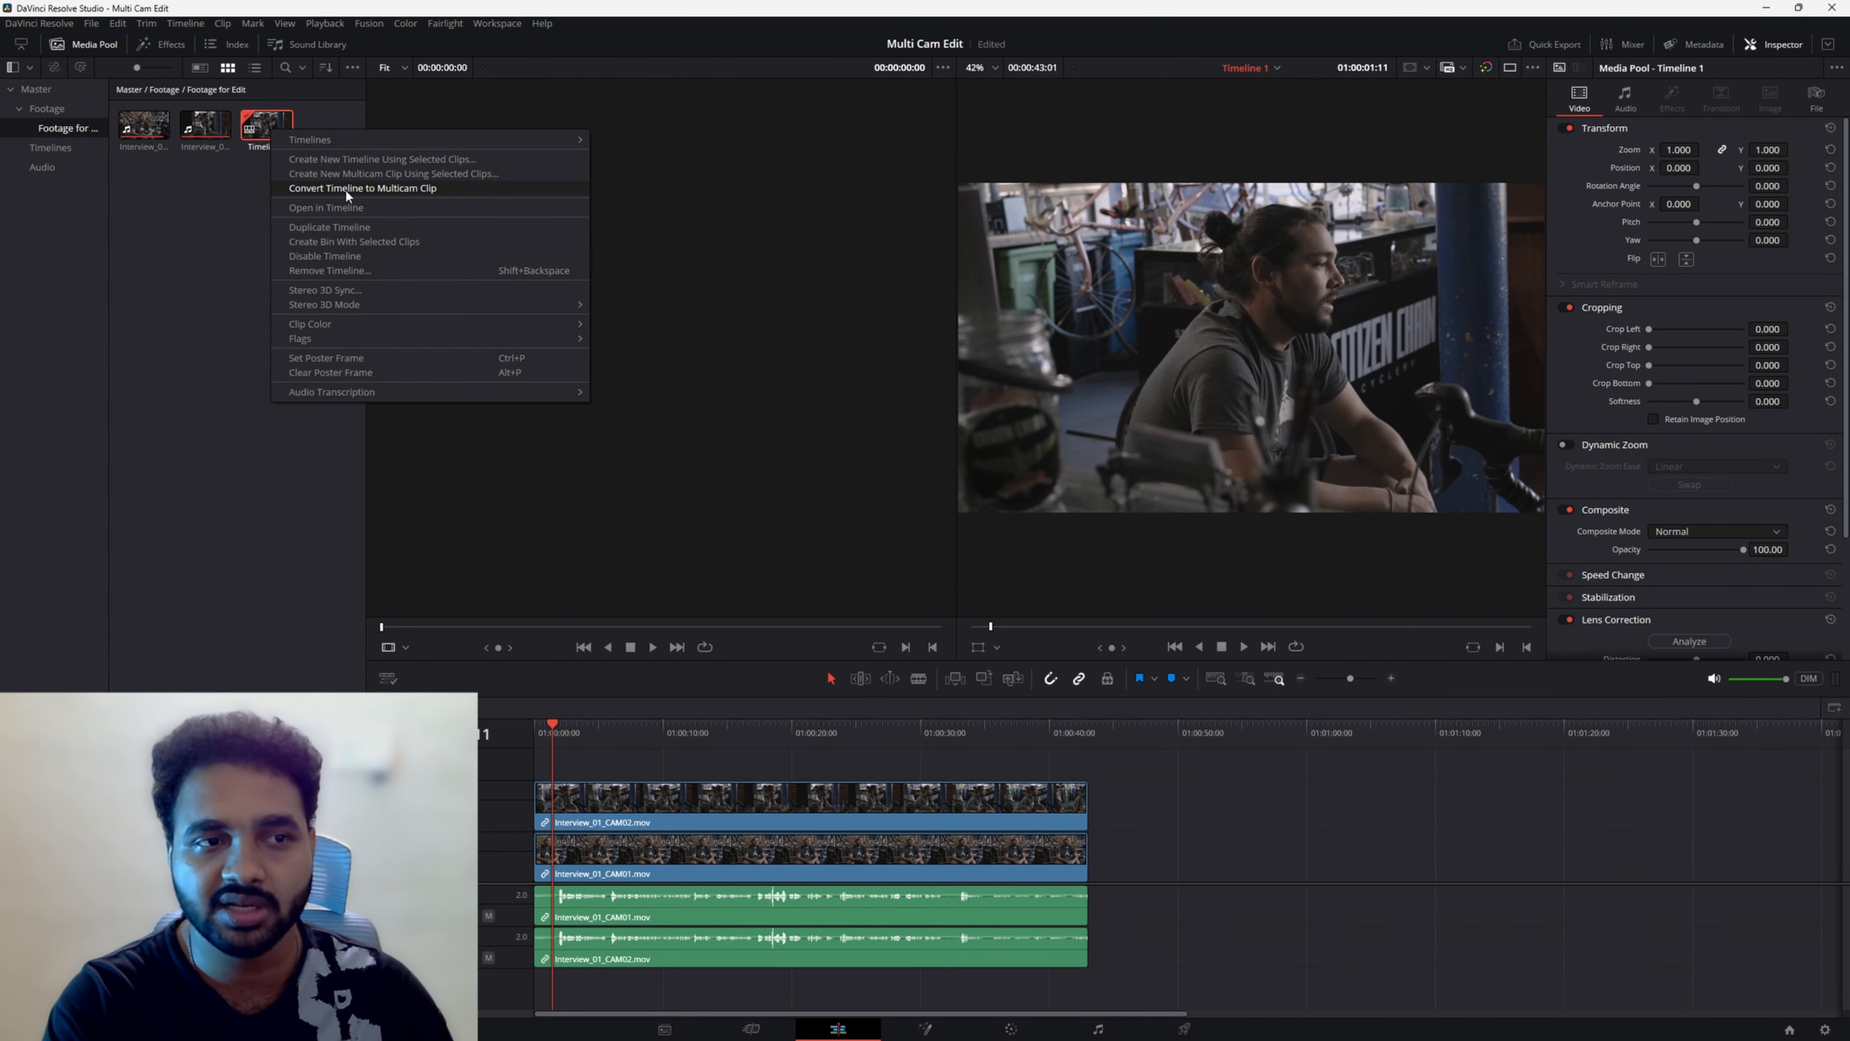
left_click(345, 188)
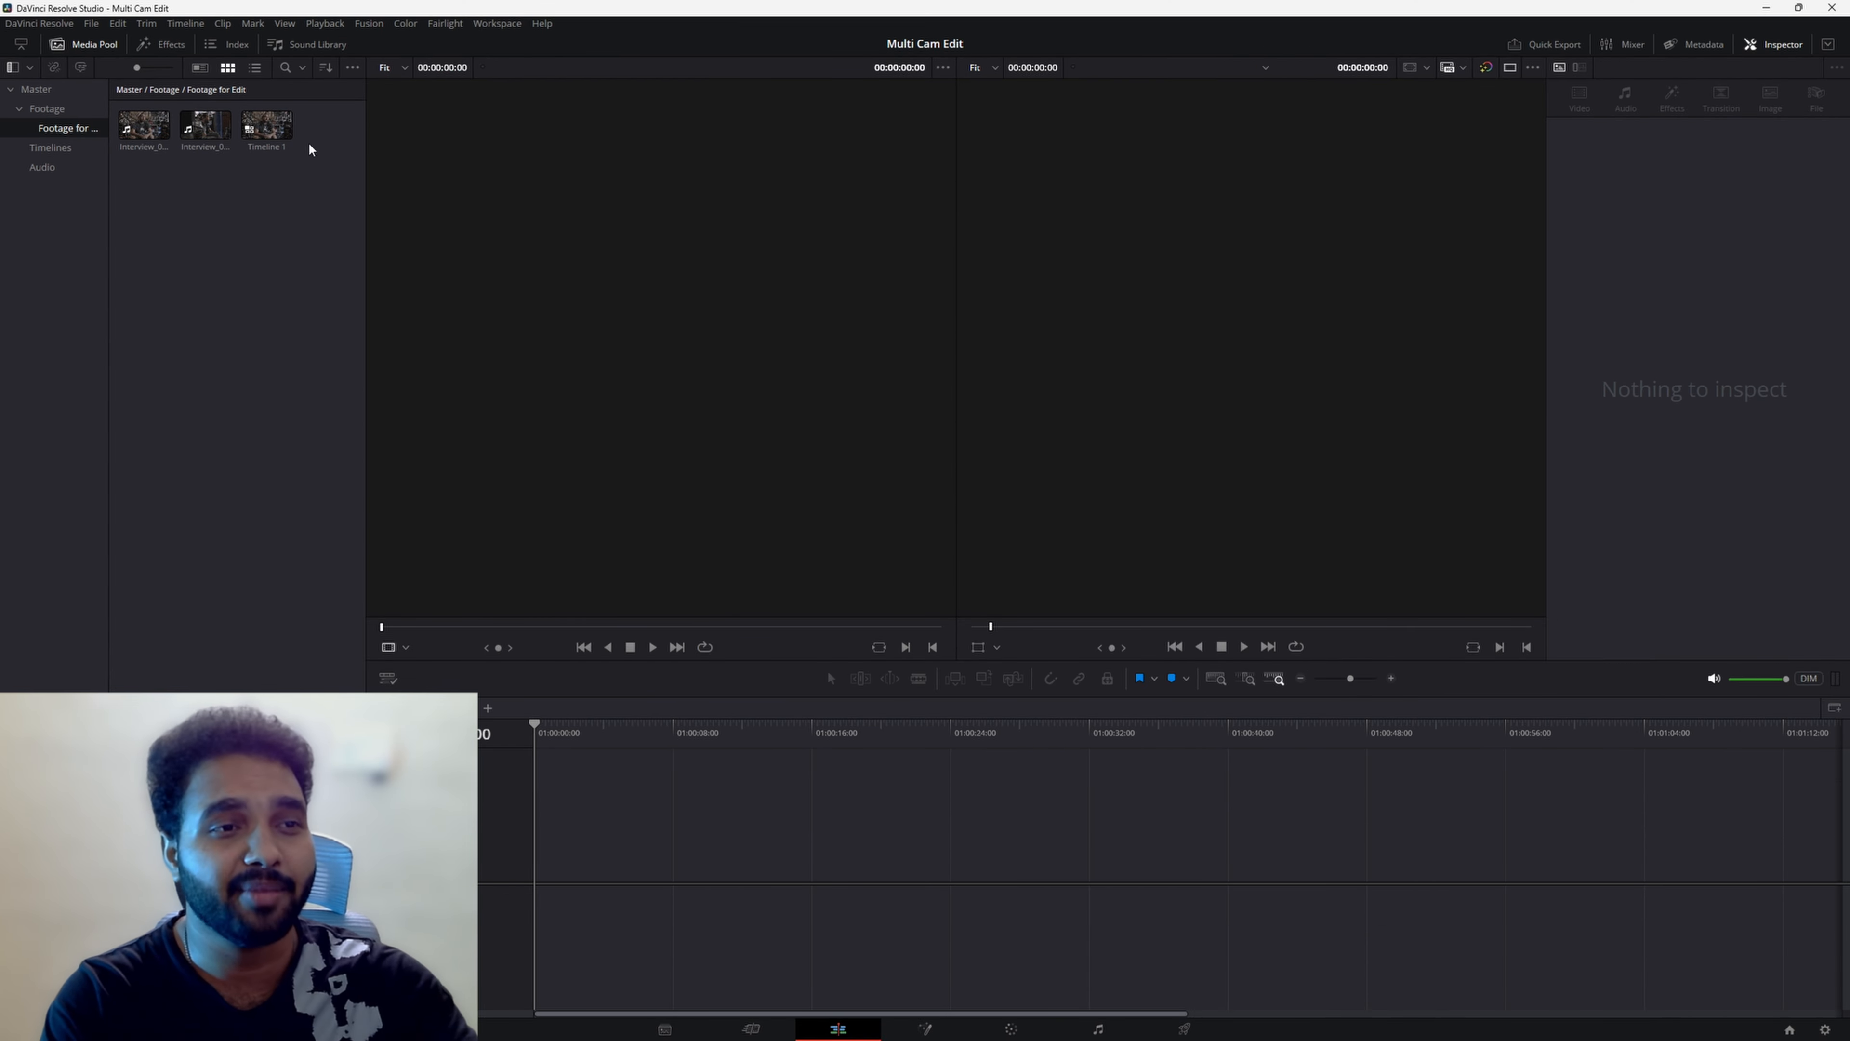
Preview the Interview_01_CAM02.mov source clip and scrub through it to see its single camera angle
double_click(266, 125)
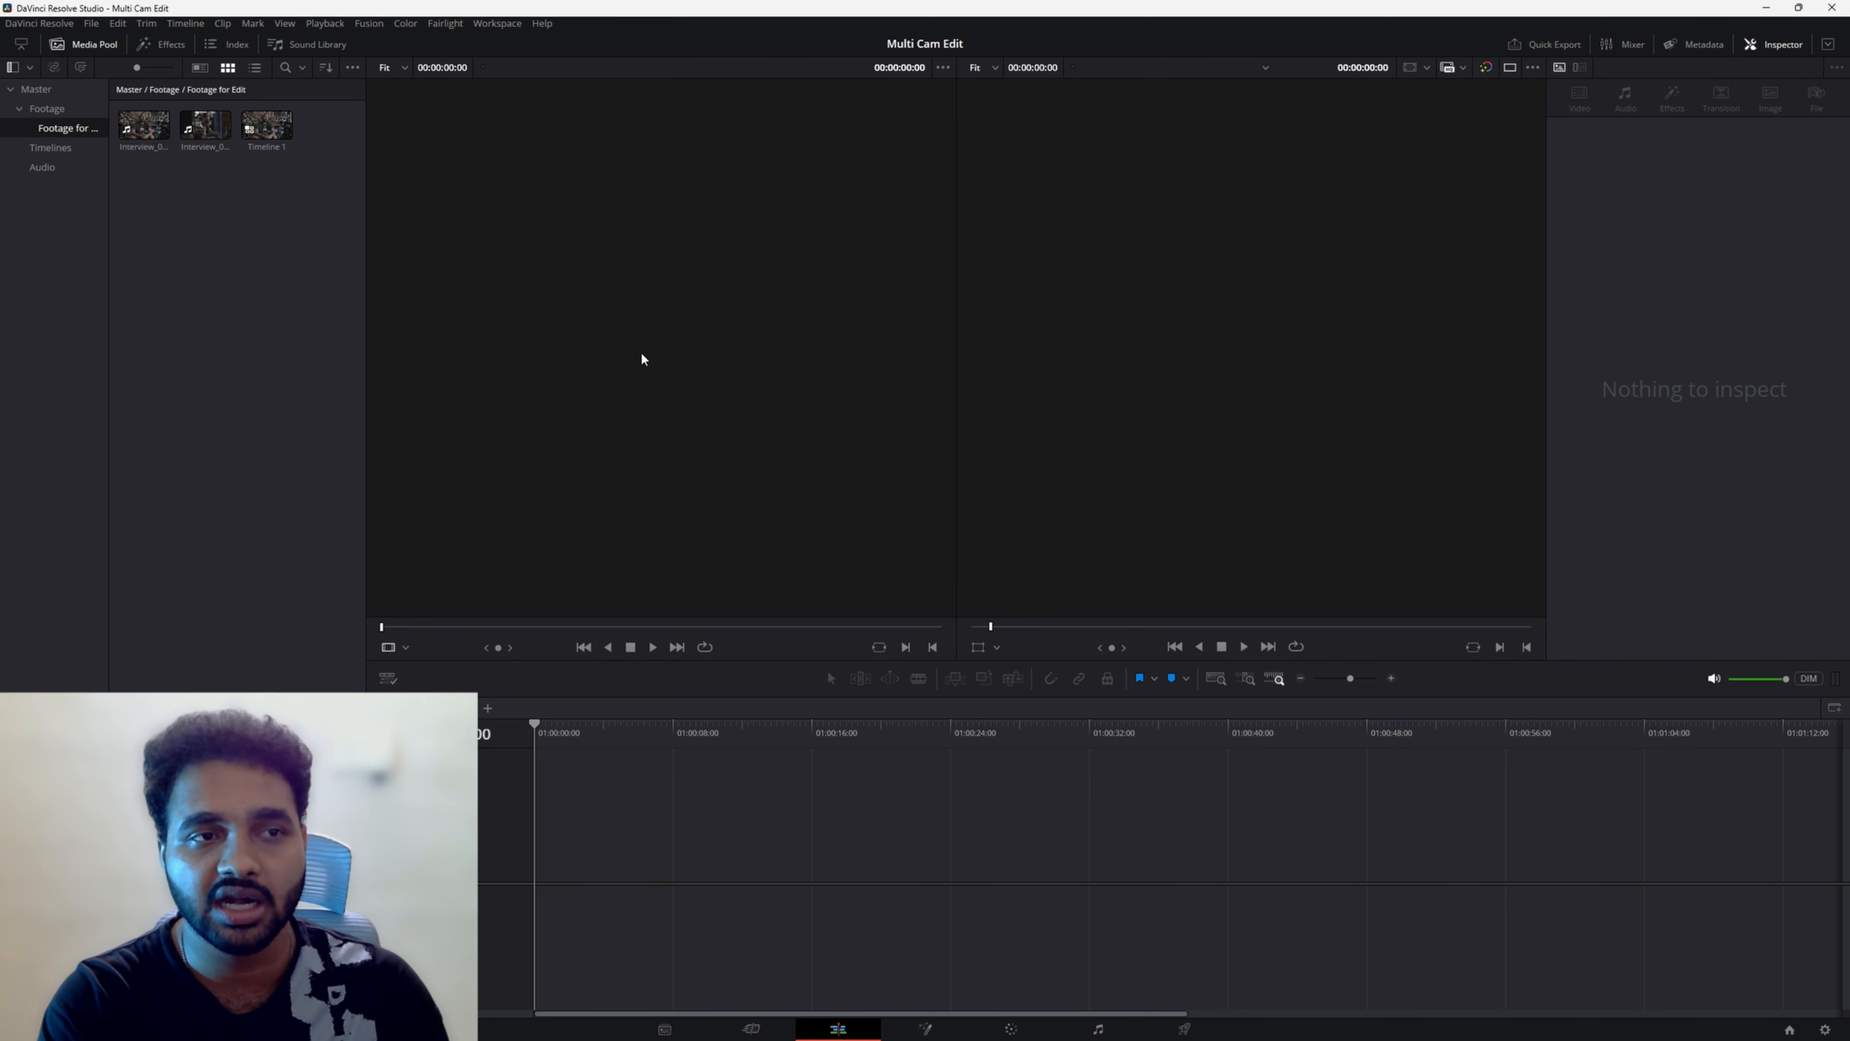
left_click(201, 128)
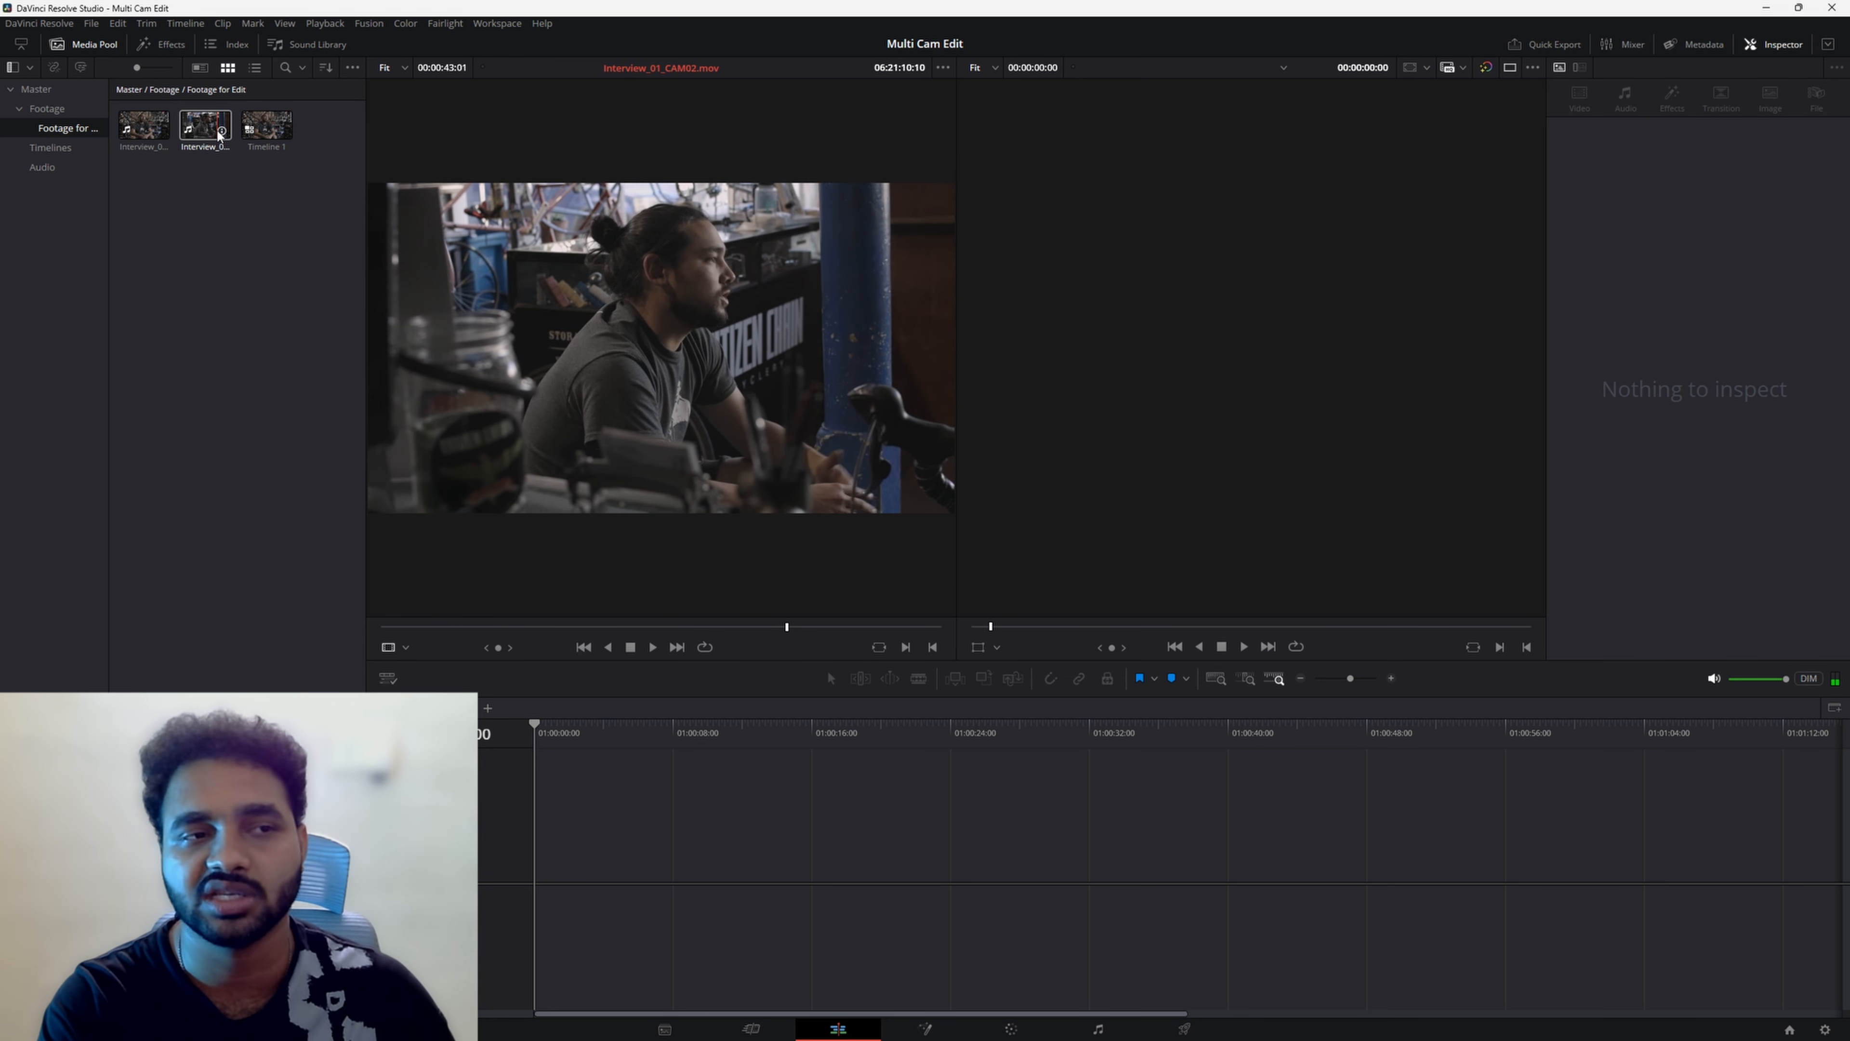
left_click(242, 410)
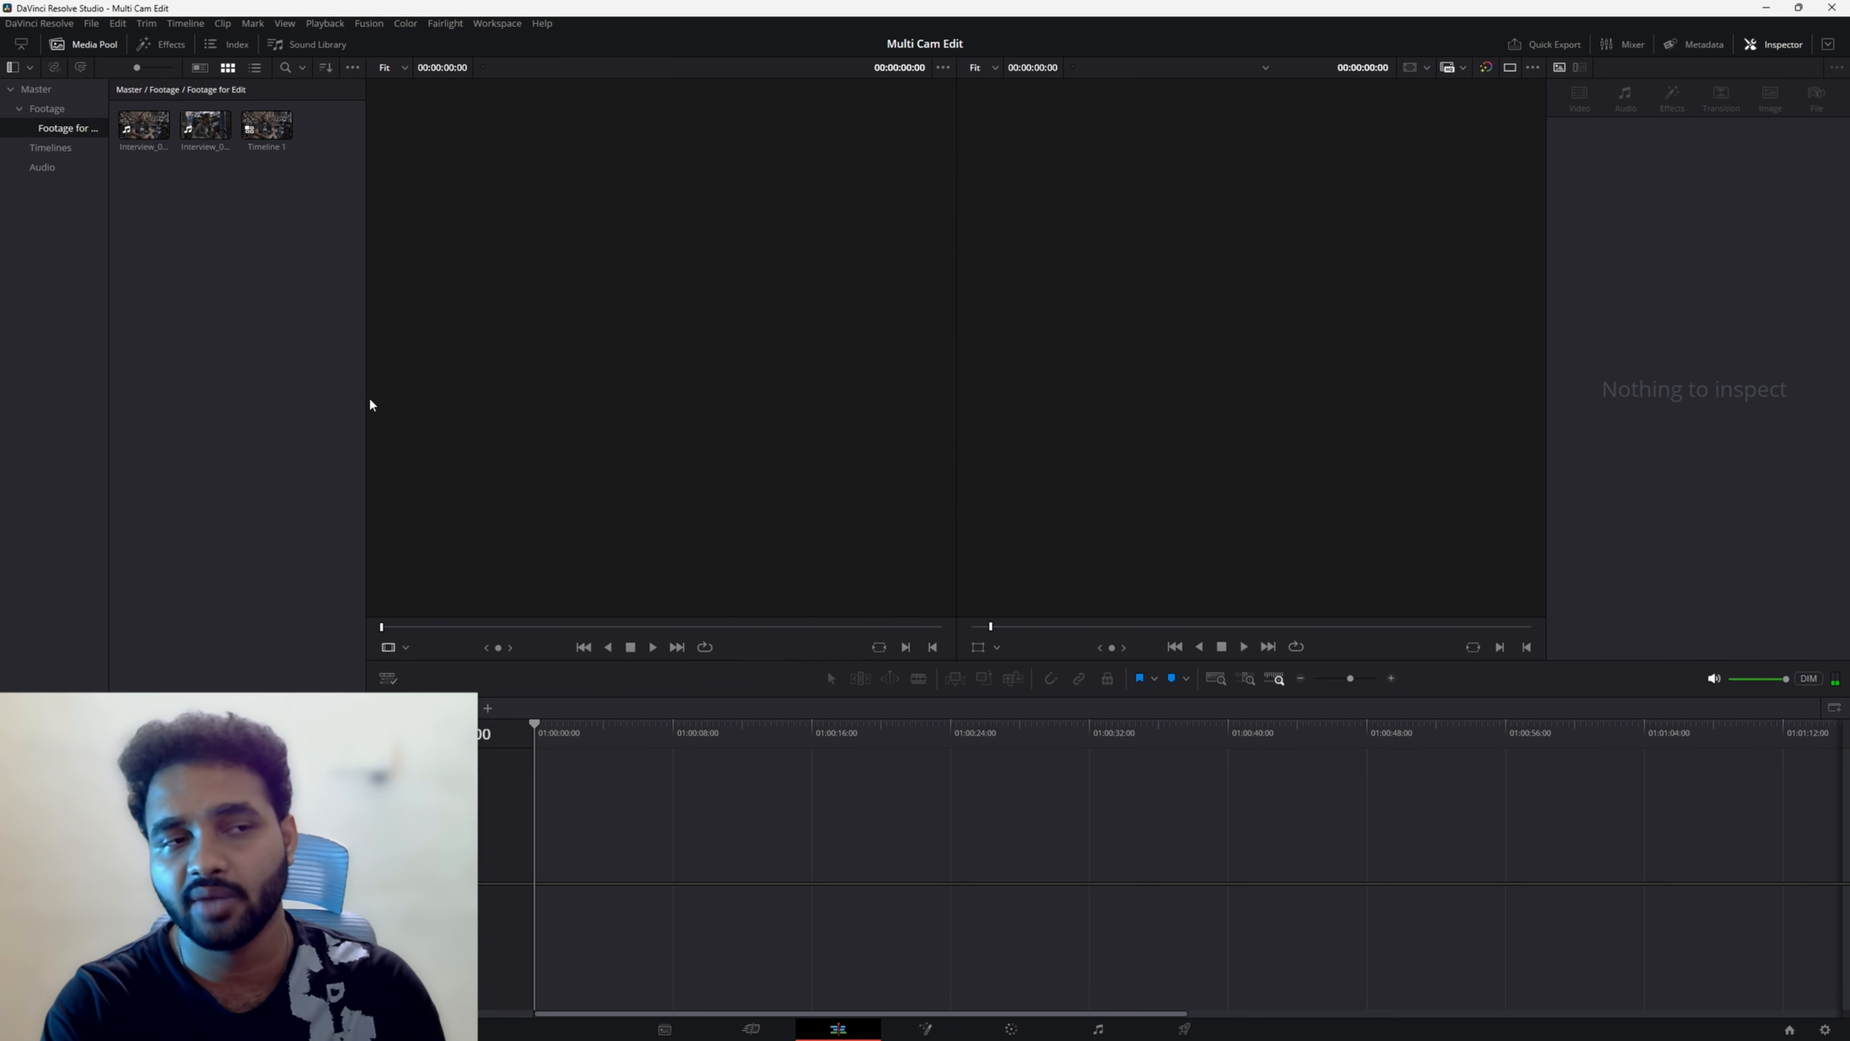
left_click(205, 129)
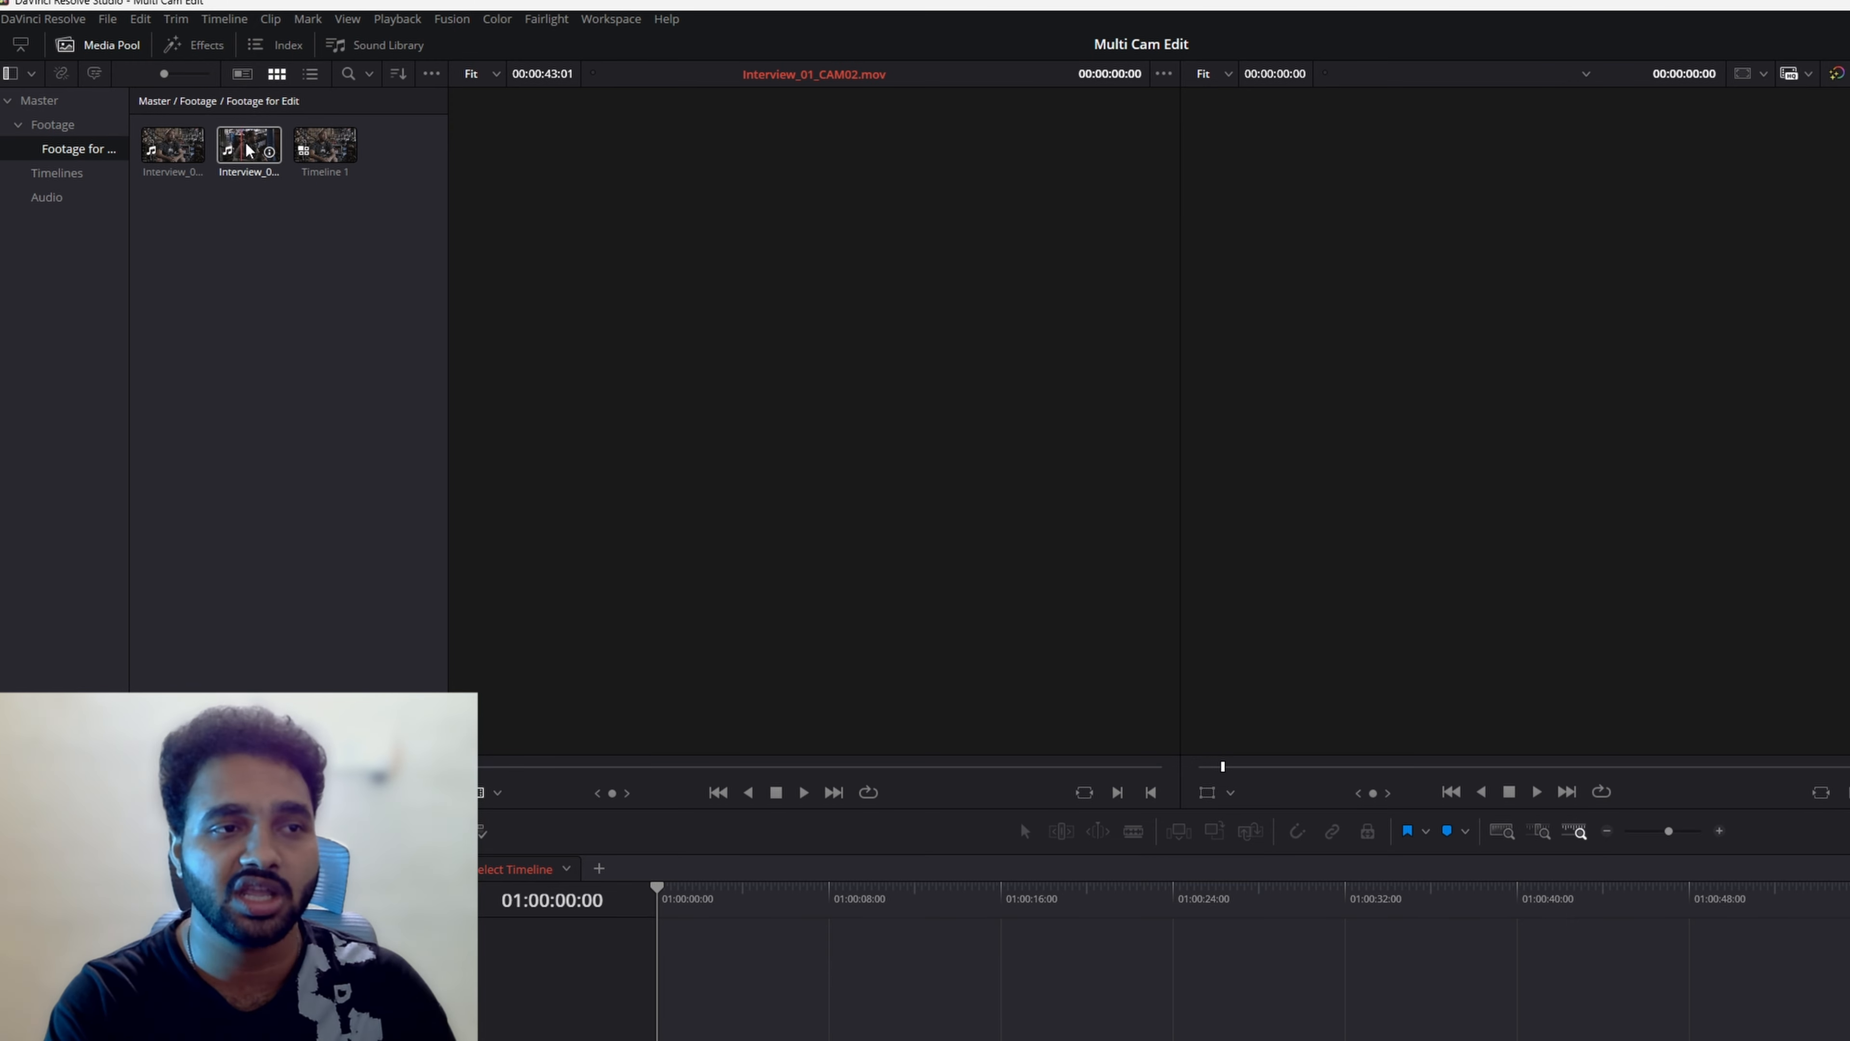
left_click(246, 149)
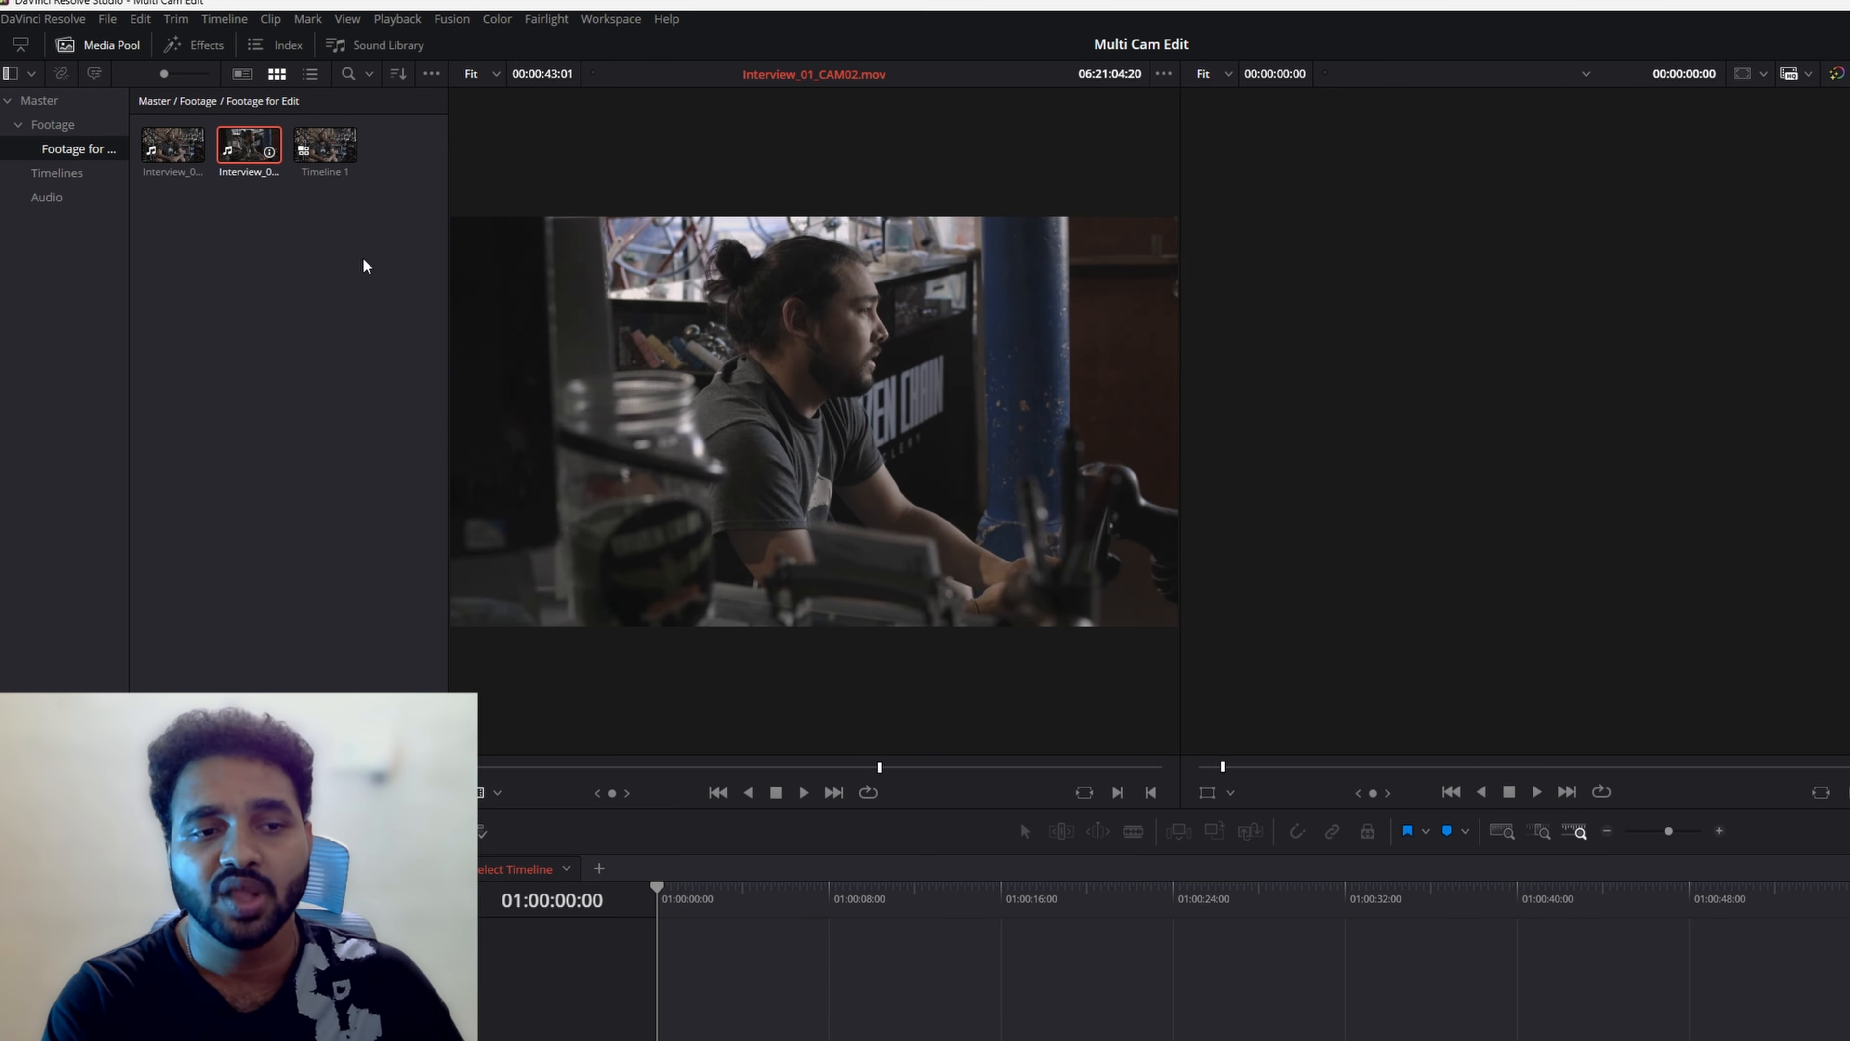
left_click_drag(838, 767, 697, 769)
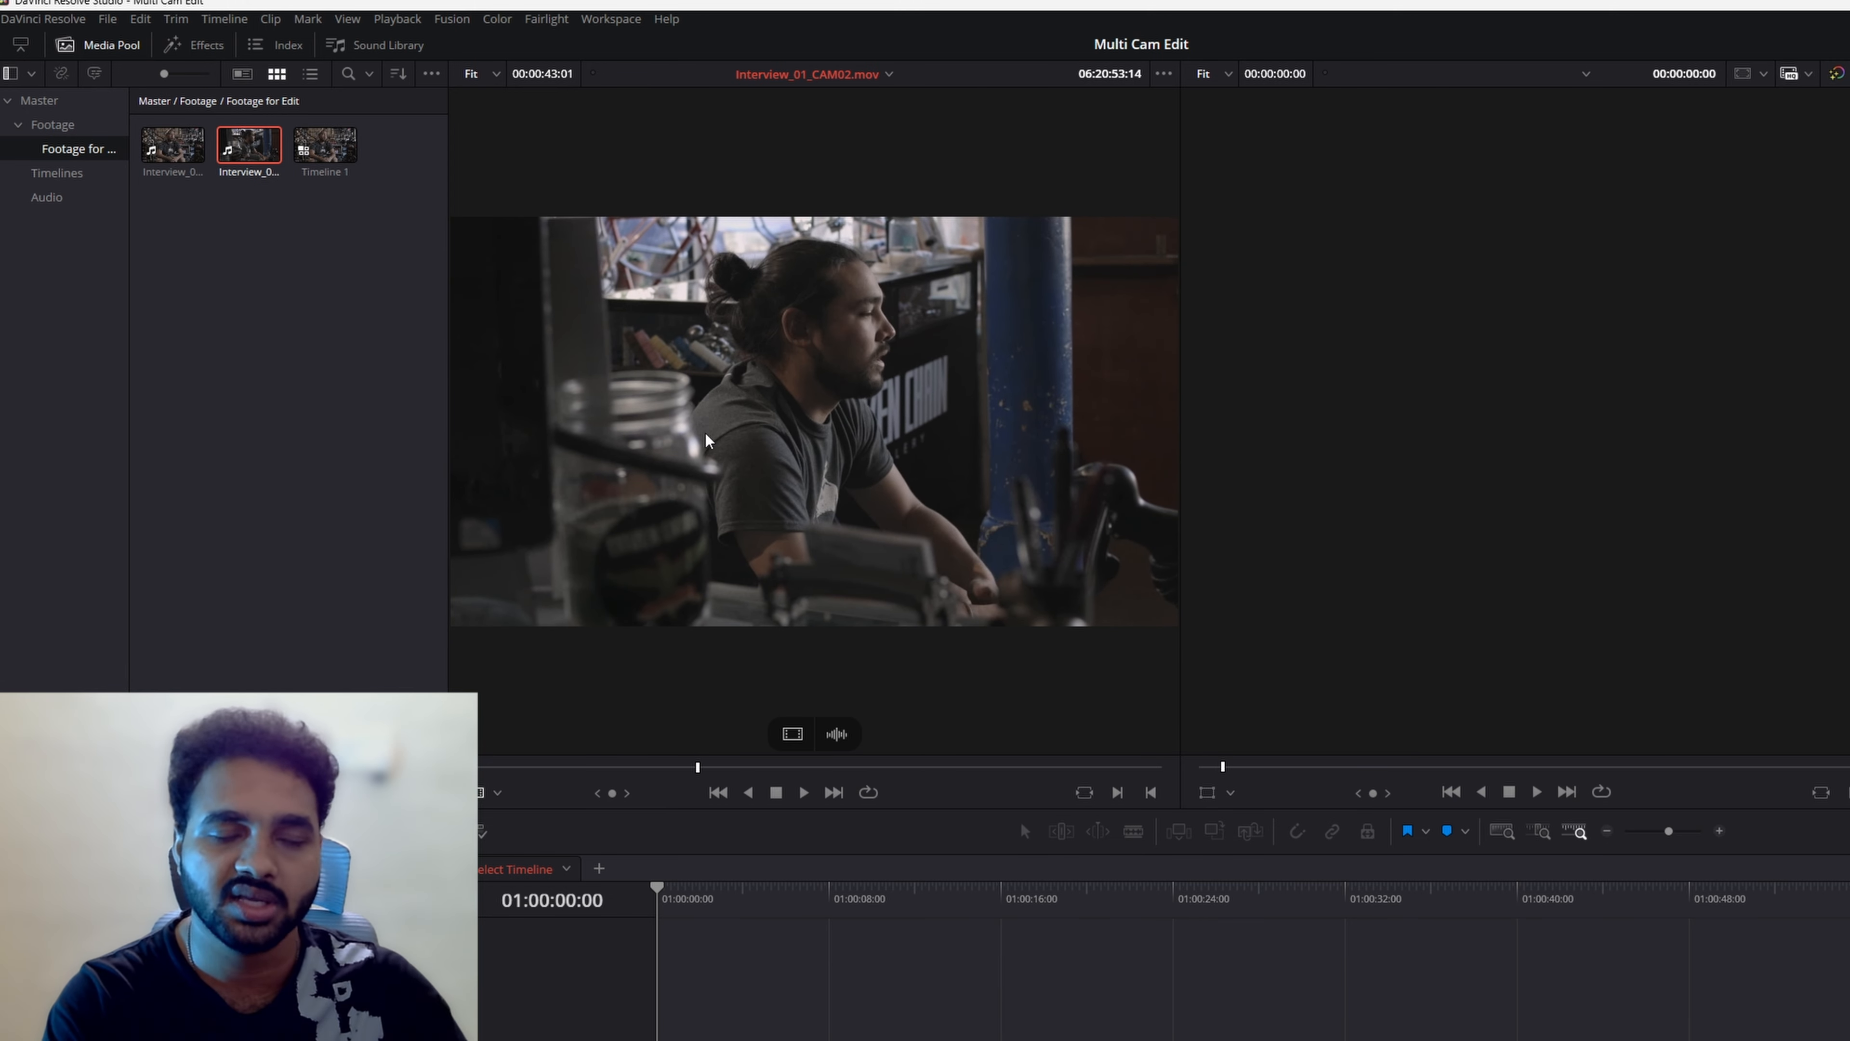
Load the Timeline 1 multicam clip for preview and scrub through it to compare both camera angles
double_click(333, 149)
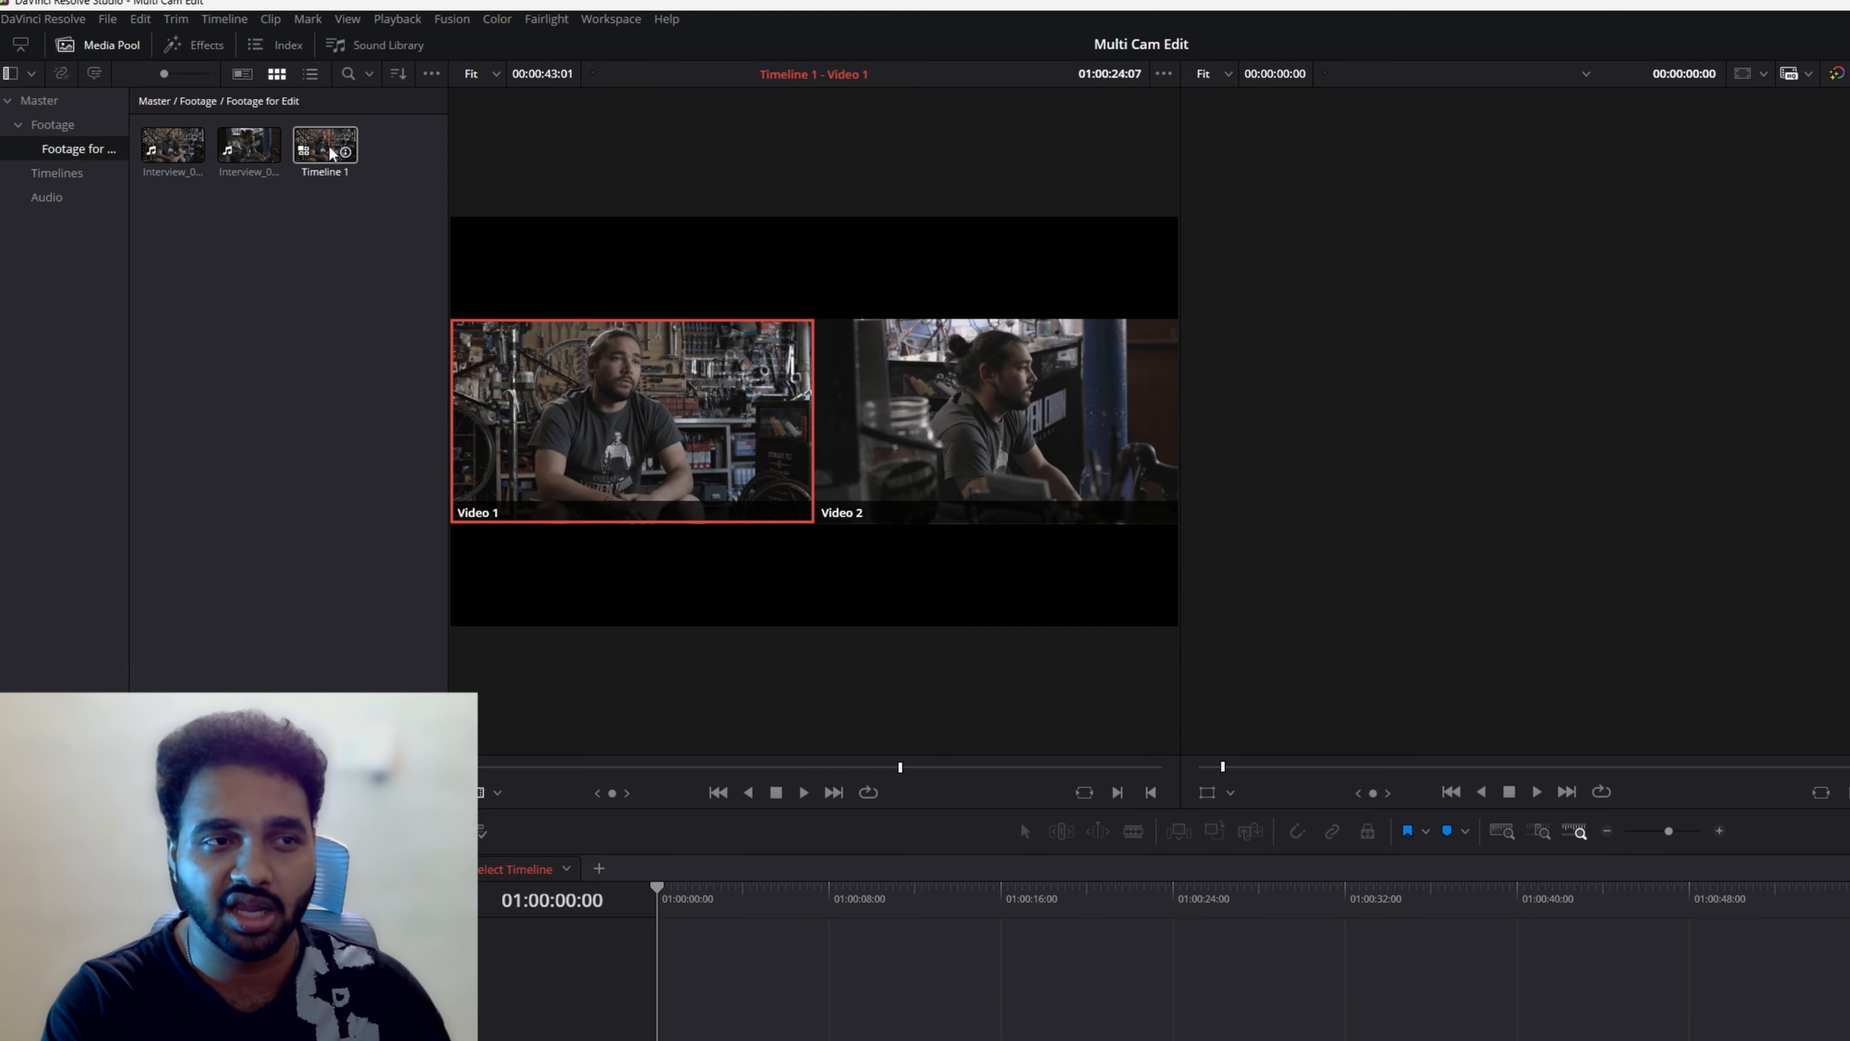
double_click(329, 150)
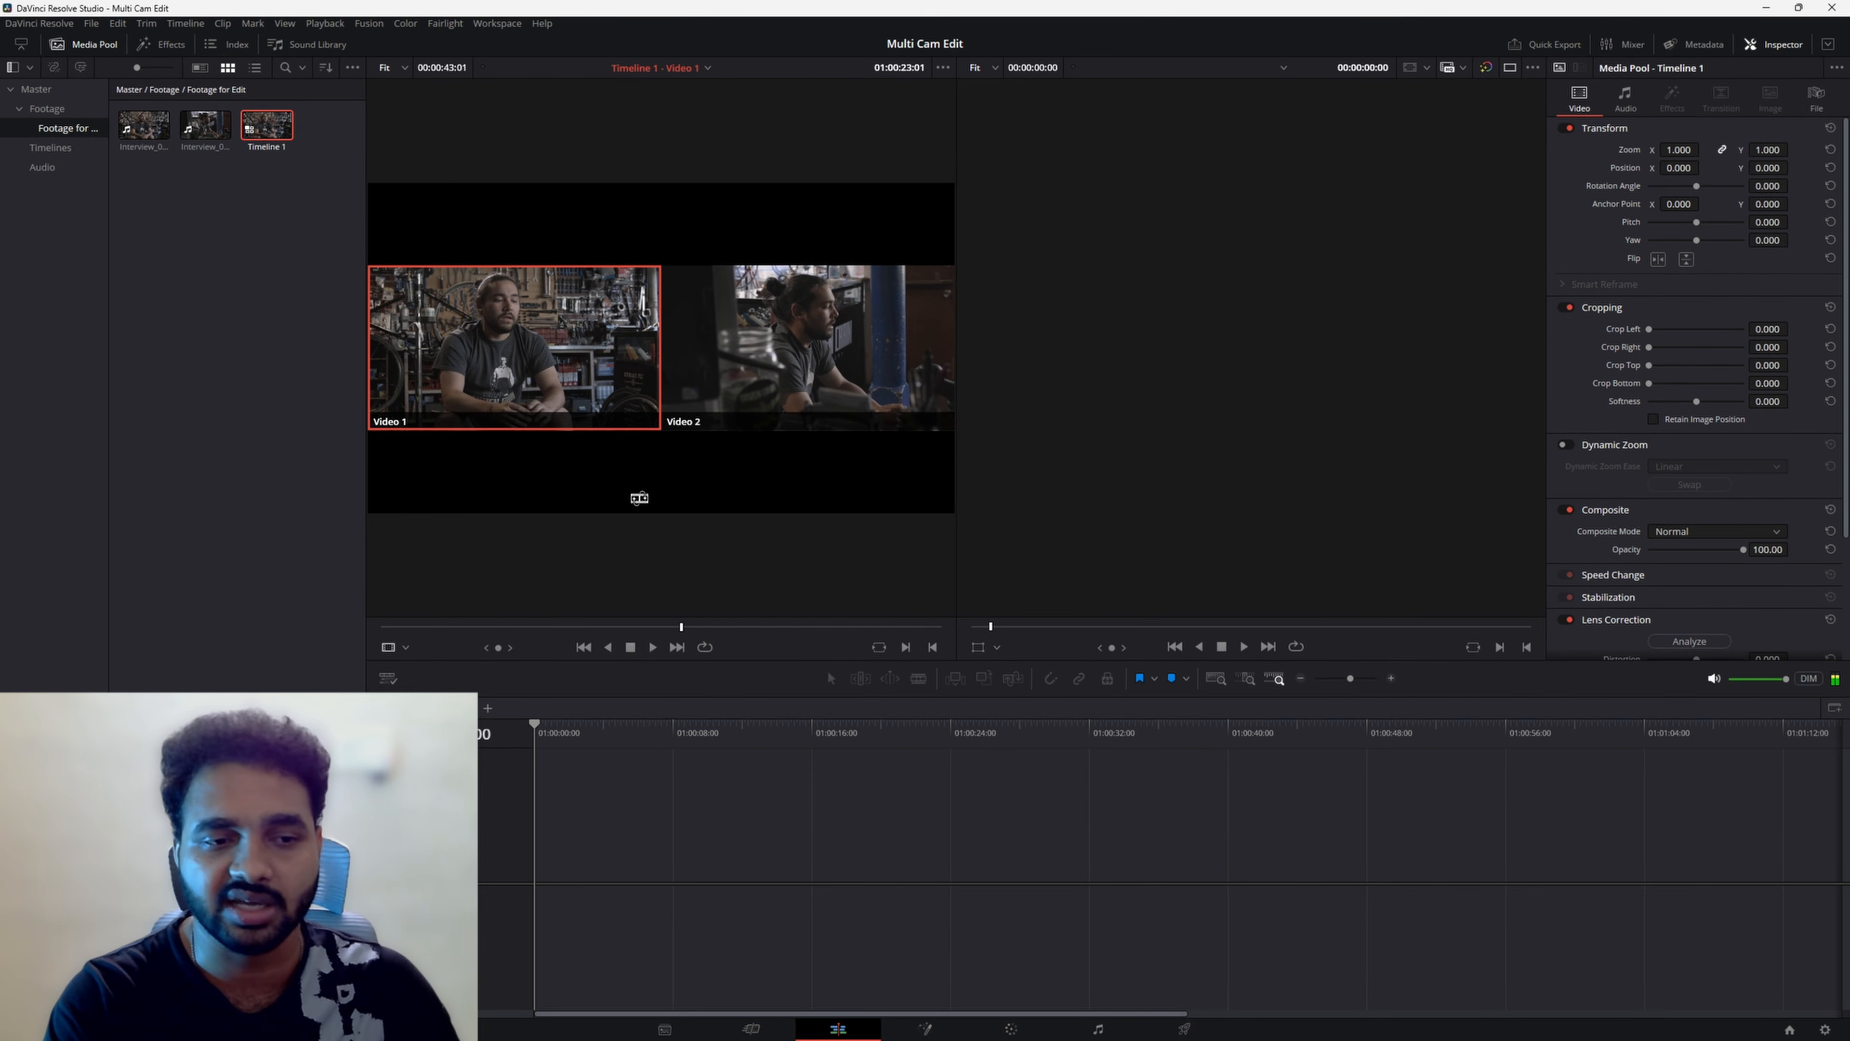
left_click_drag(504, 628, 695, 634)
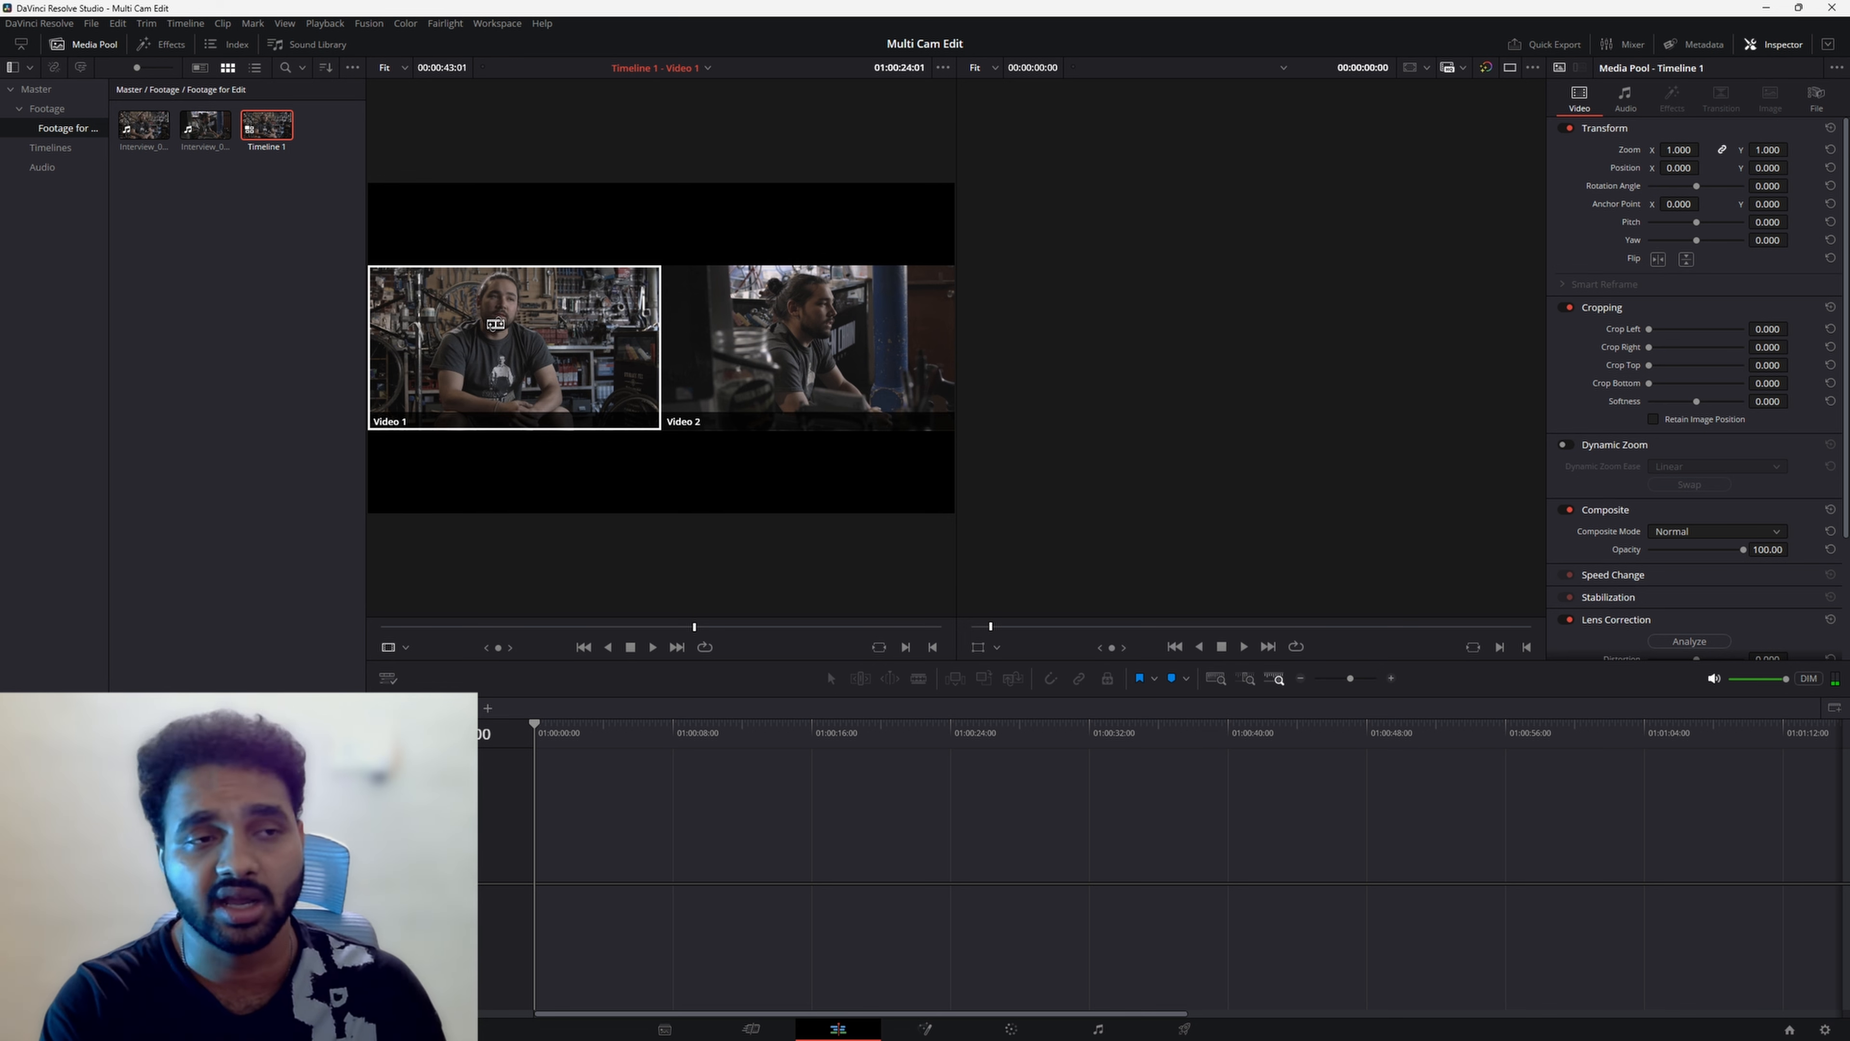
left_click(496, 324)
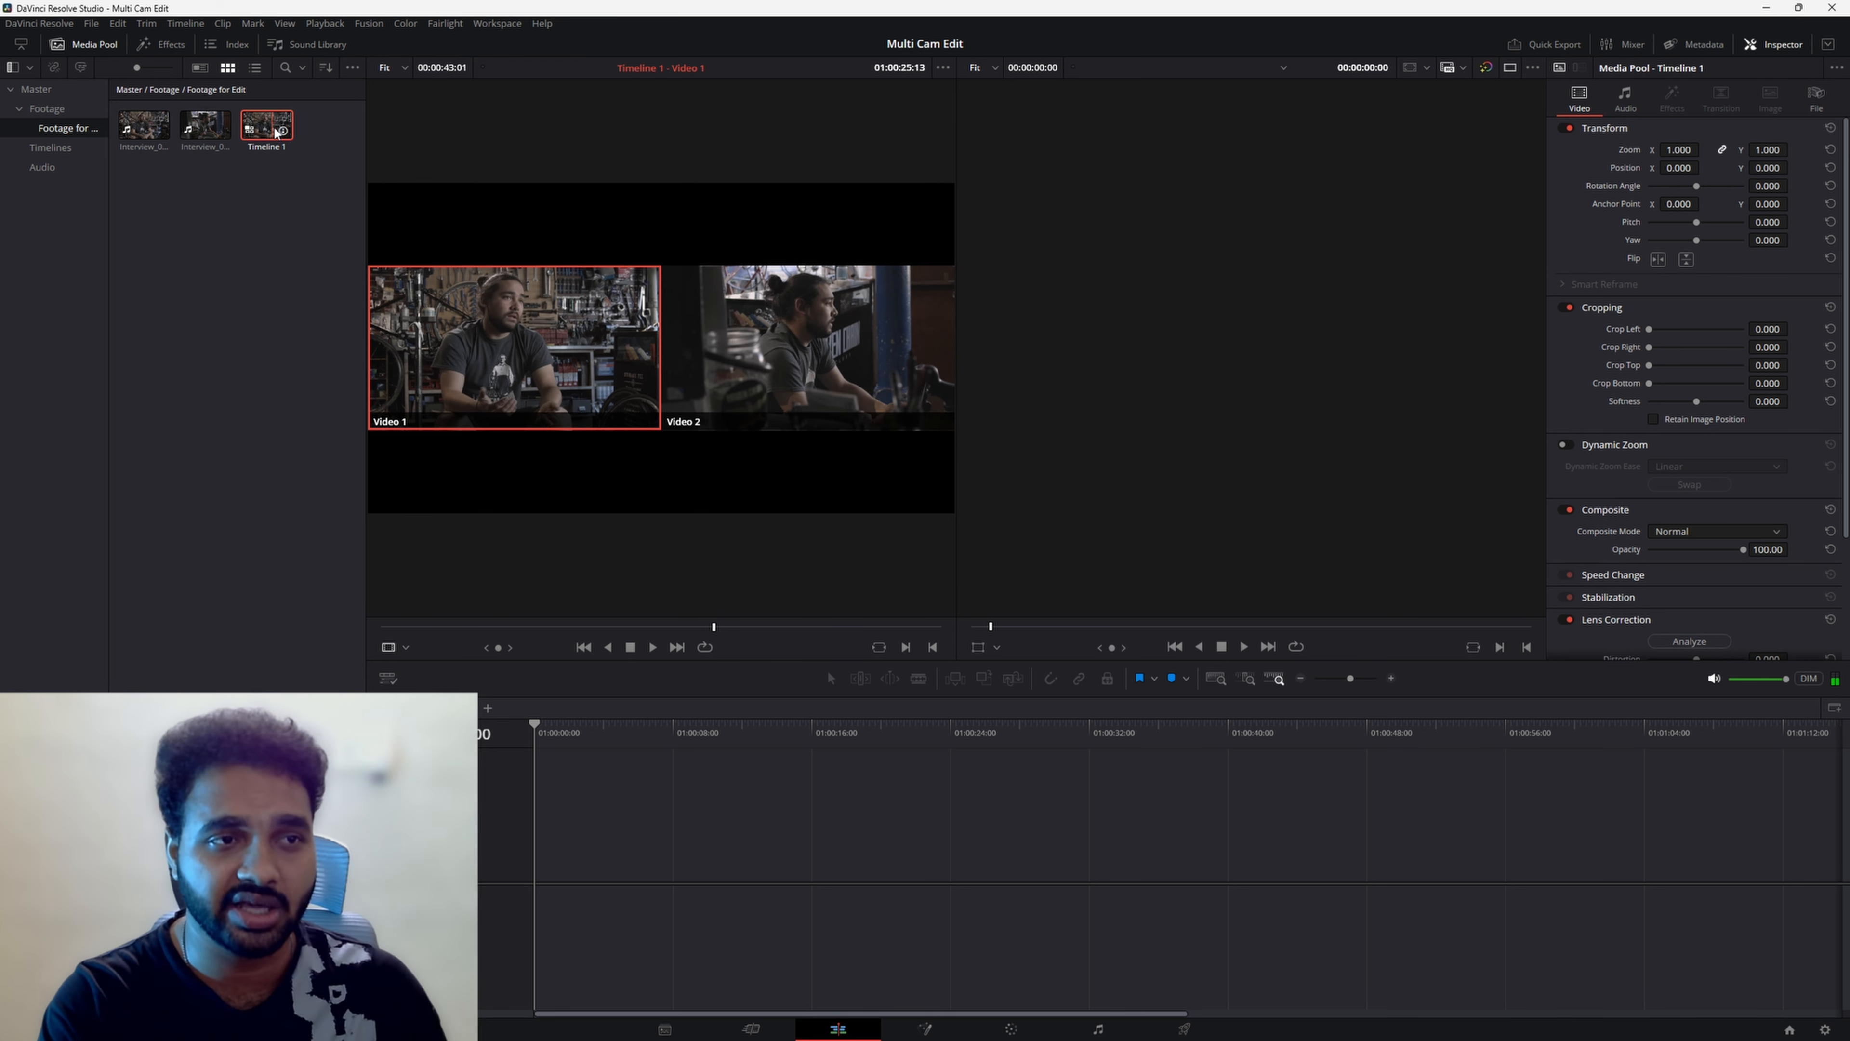
Add the Timeline 1 multicam clip to the empty timeline area and rename the clip in the bin as Multi cam Timeline
left_click_drag(276, 131, 625, 878)
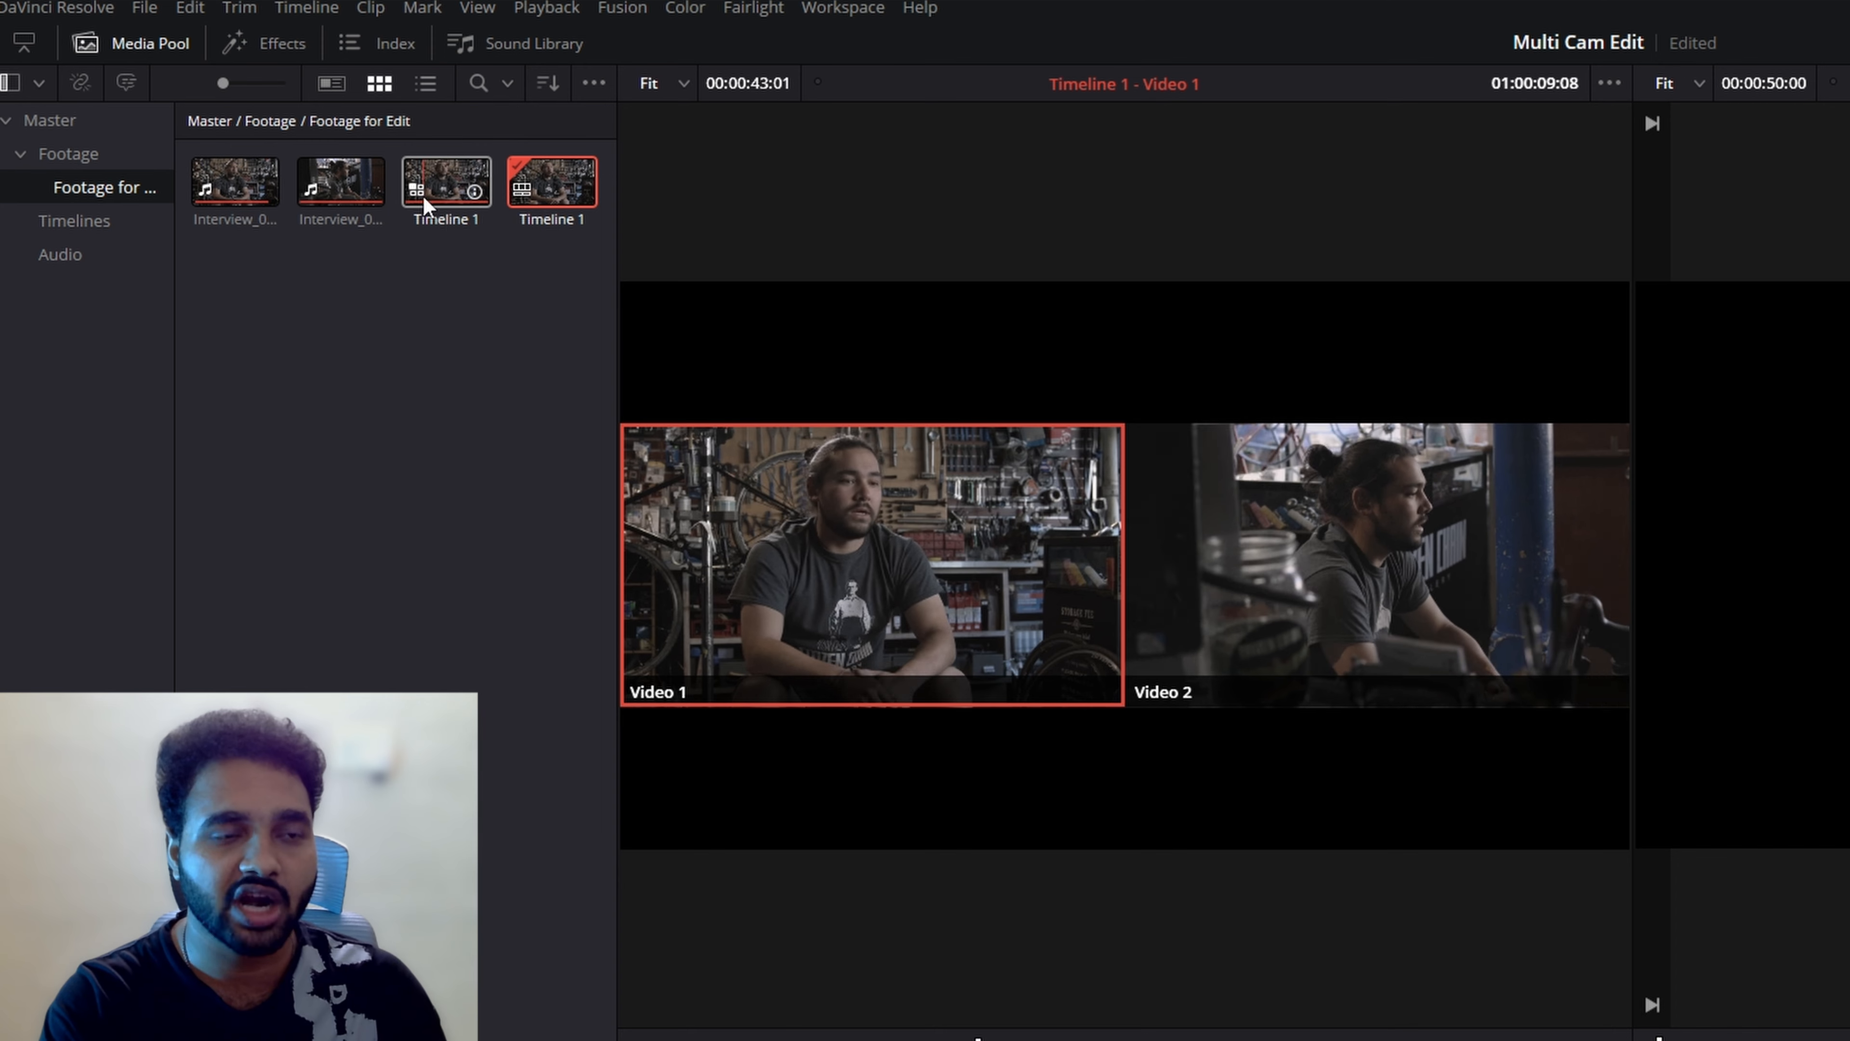
left_click(458, 220)
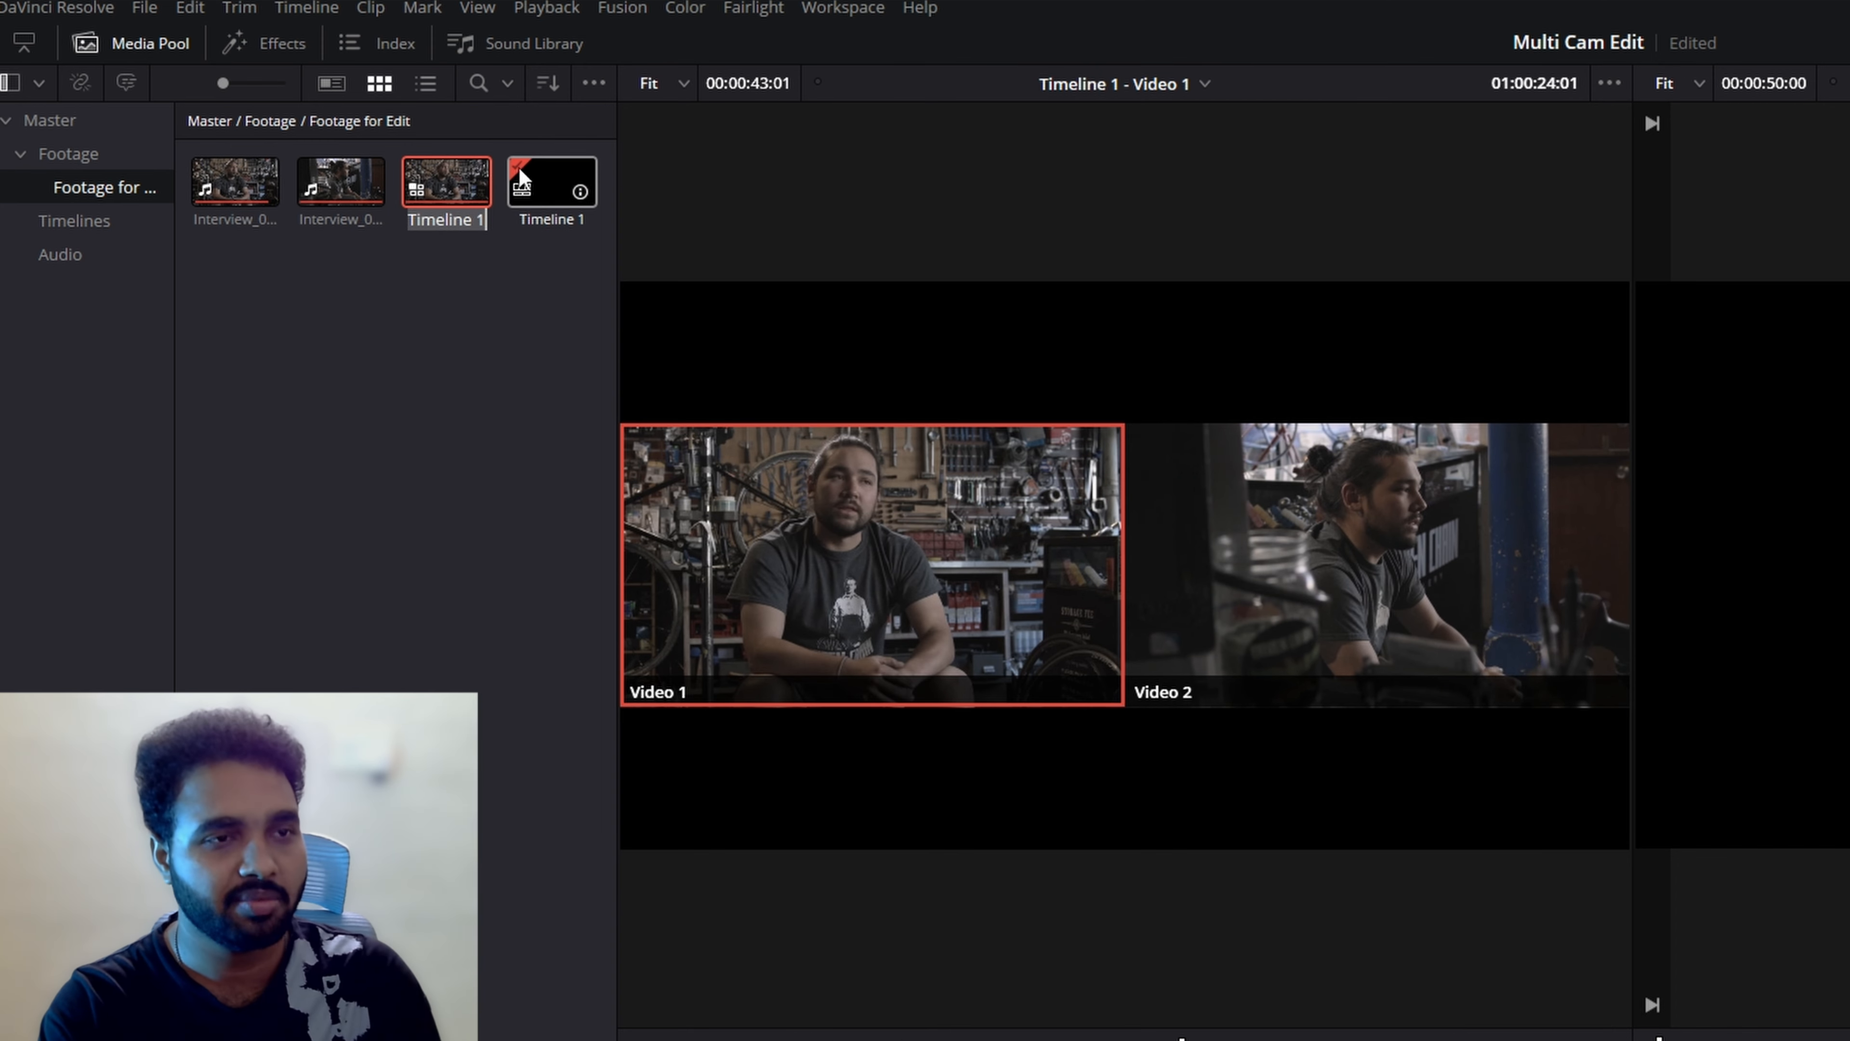
type("u")
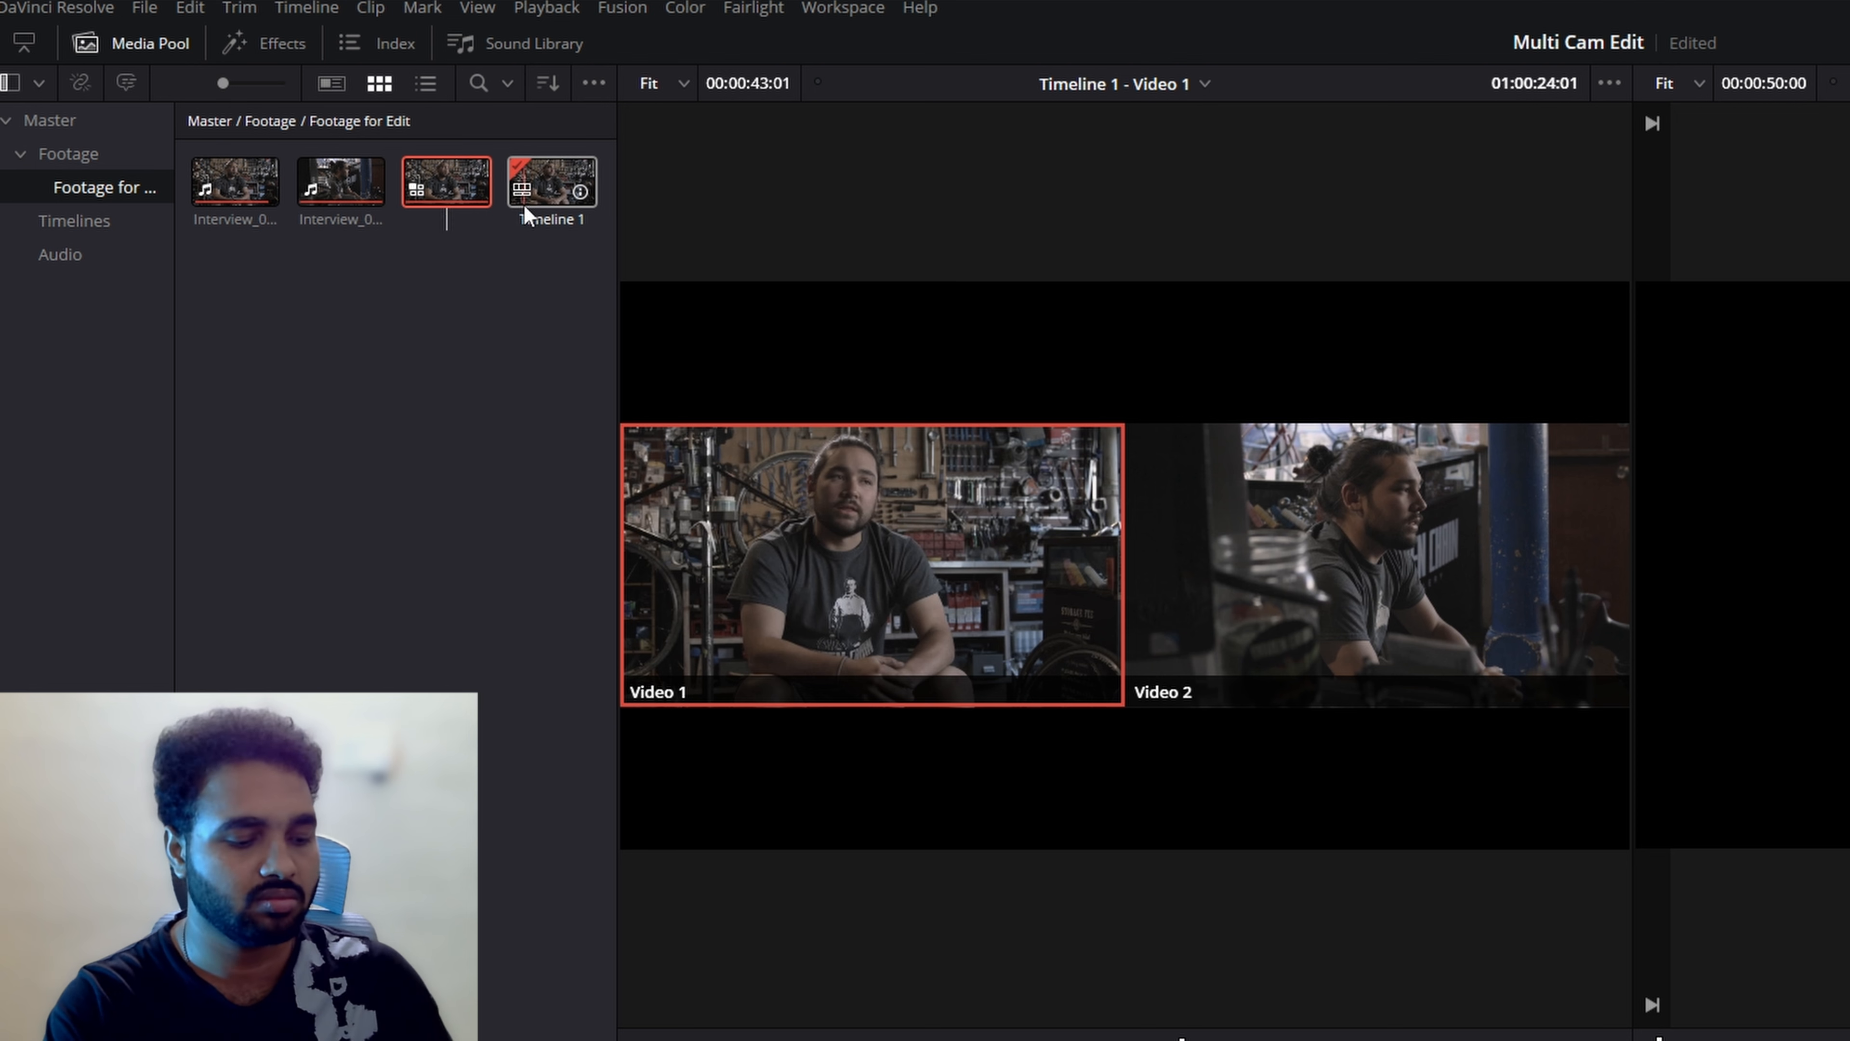
type("ulti cam ")
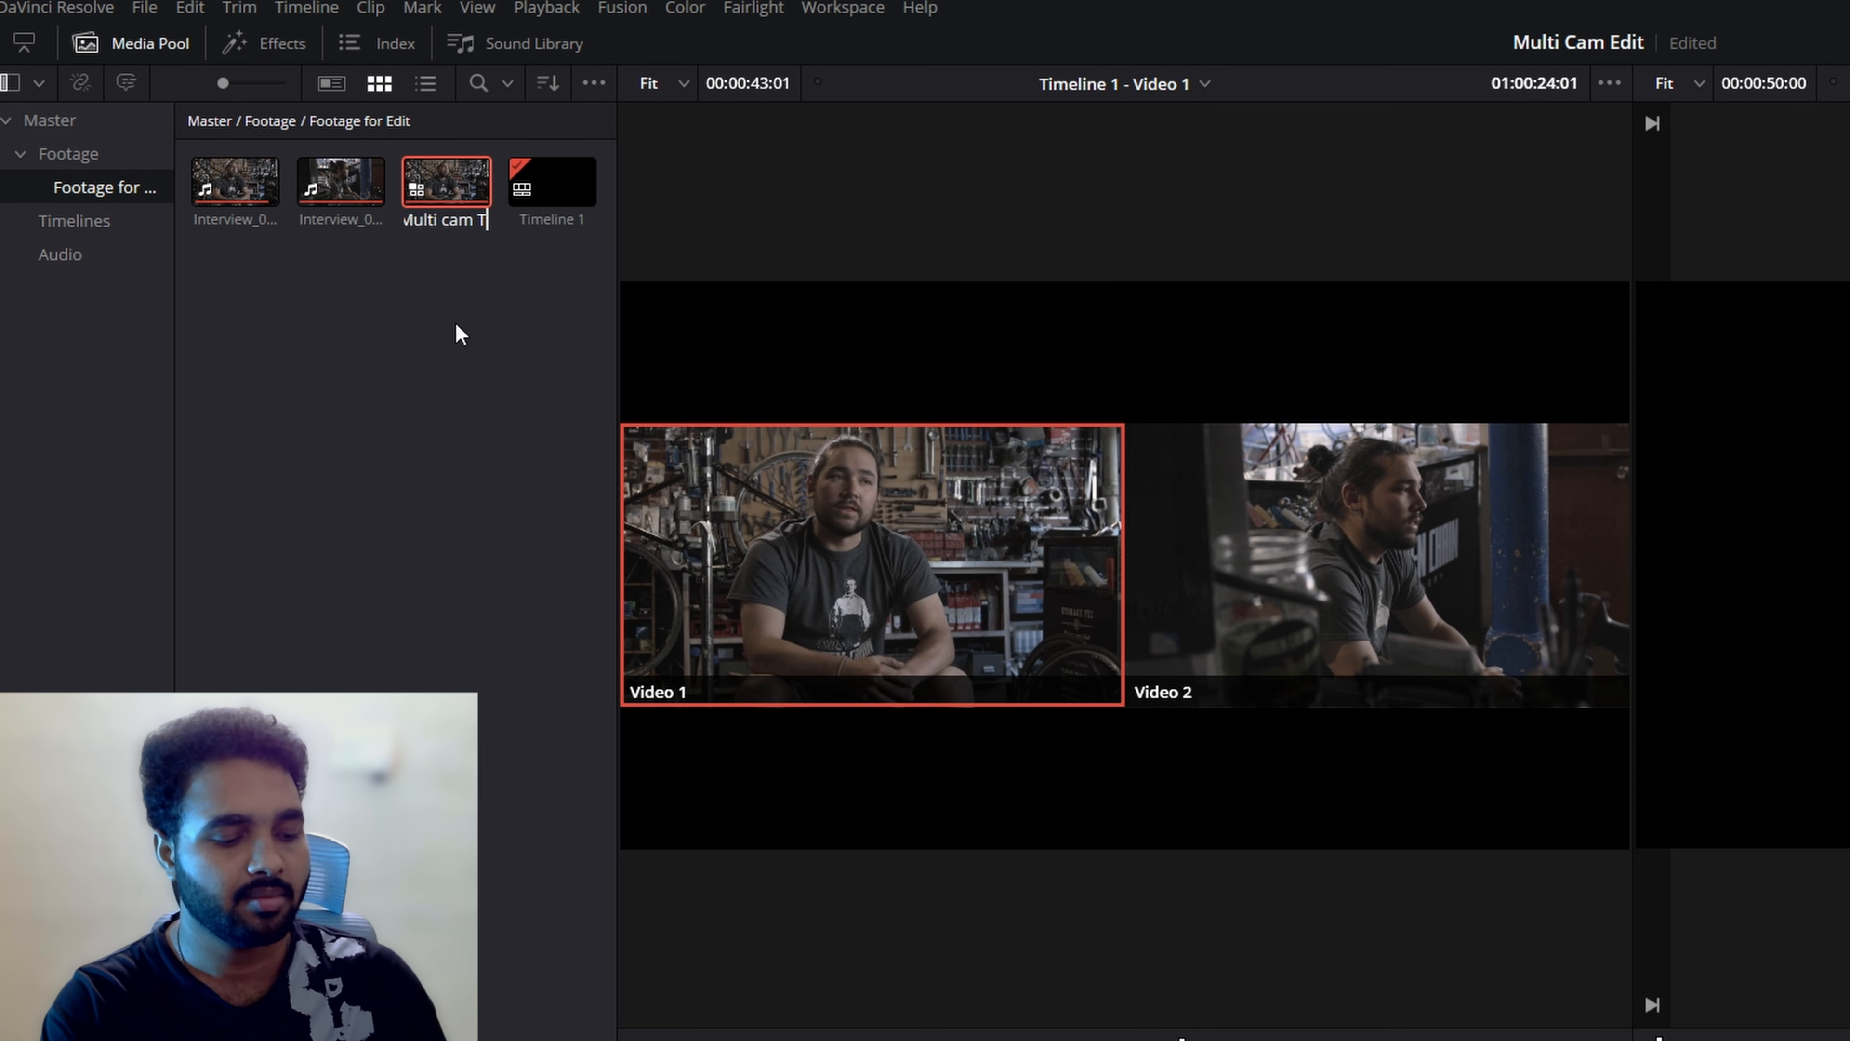
type("Timeline")
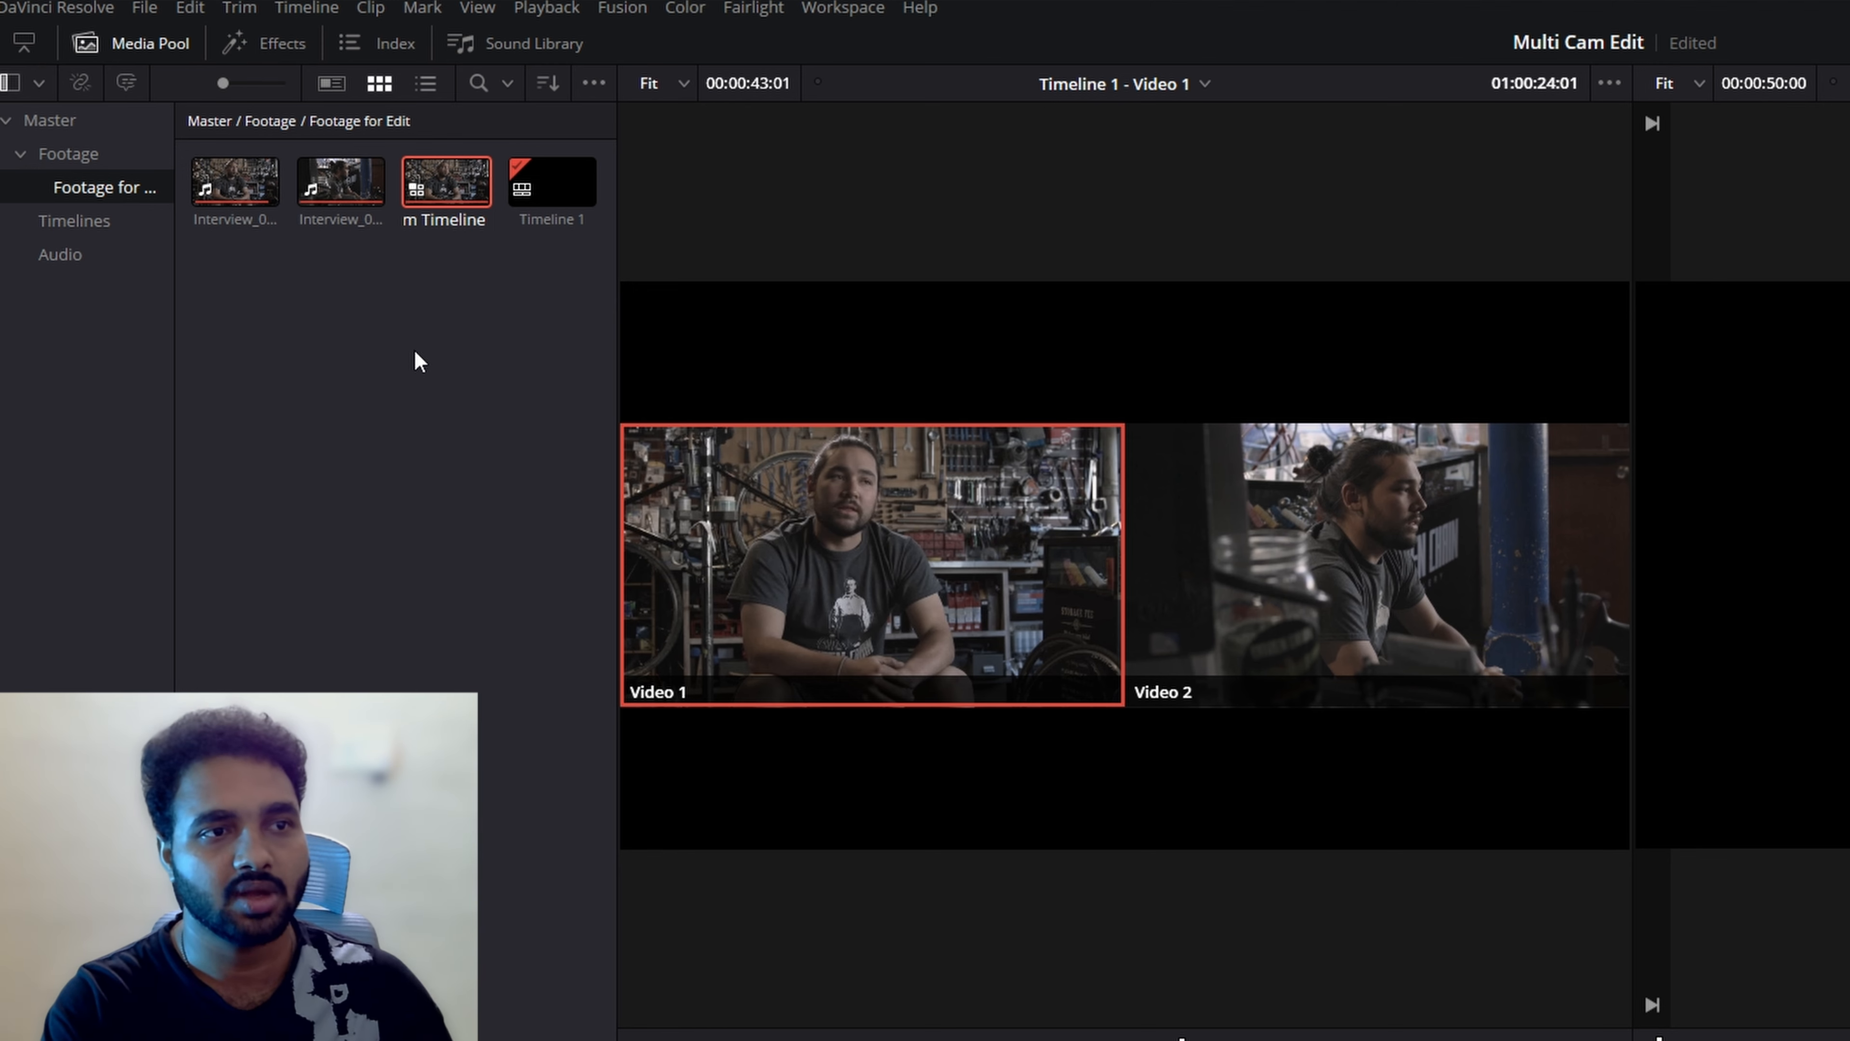
key("Return")
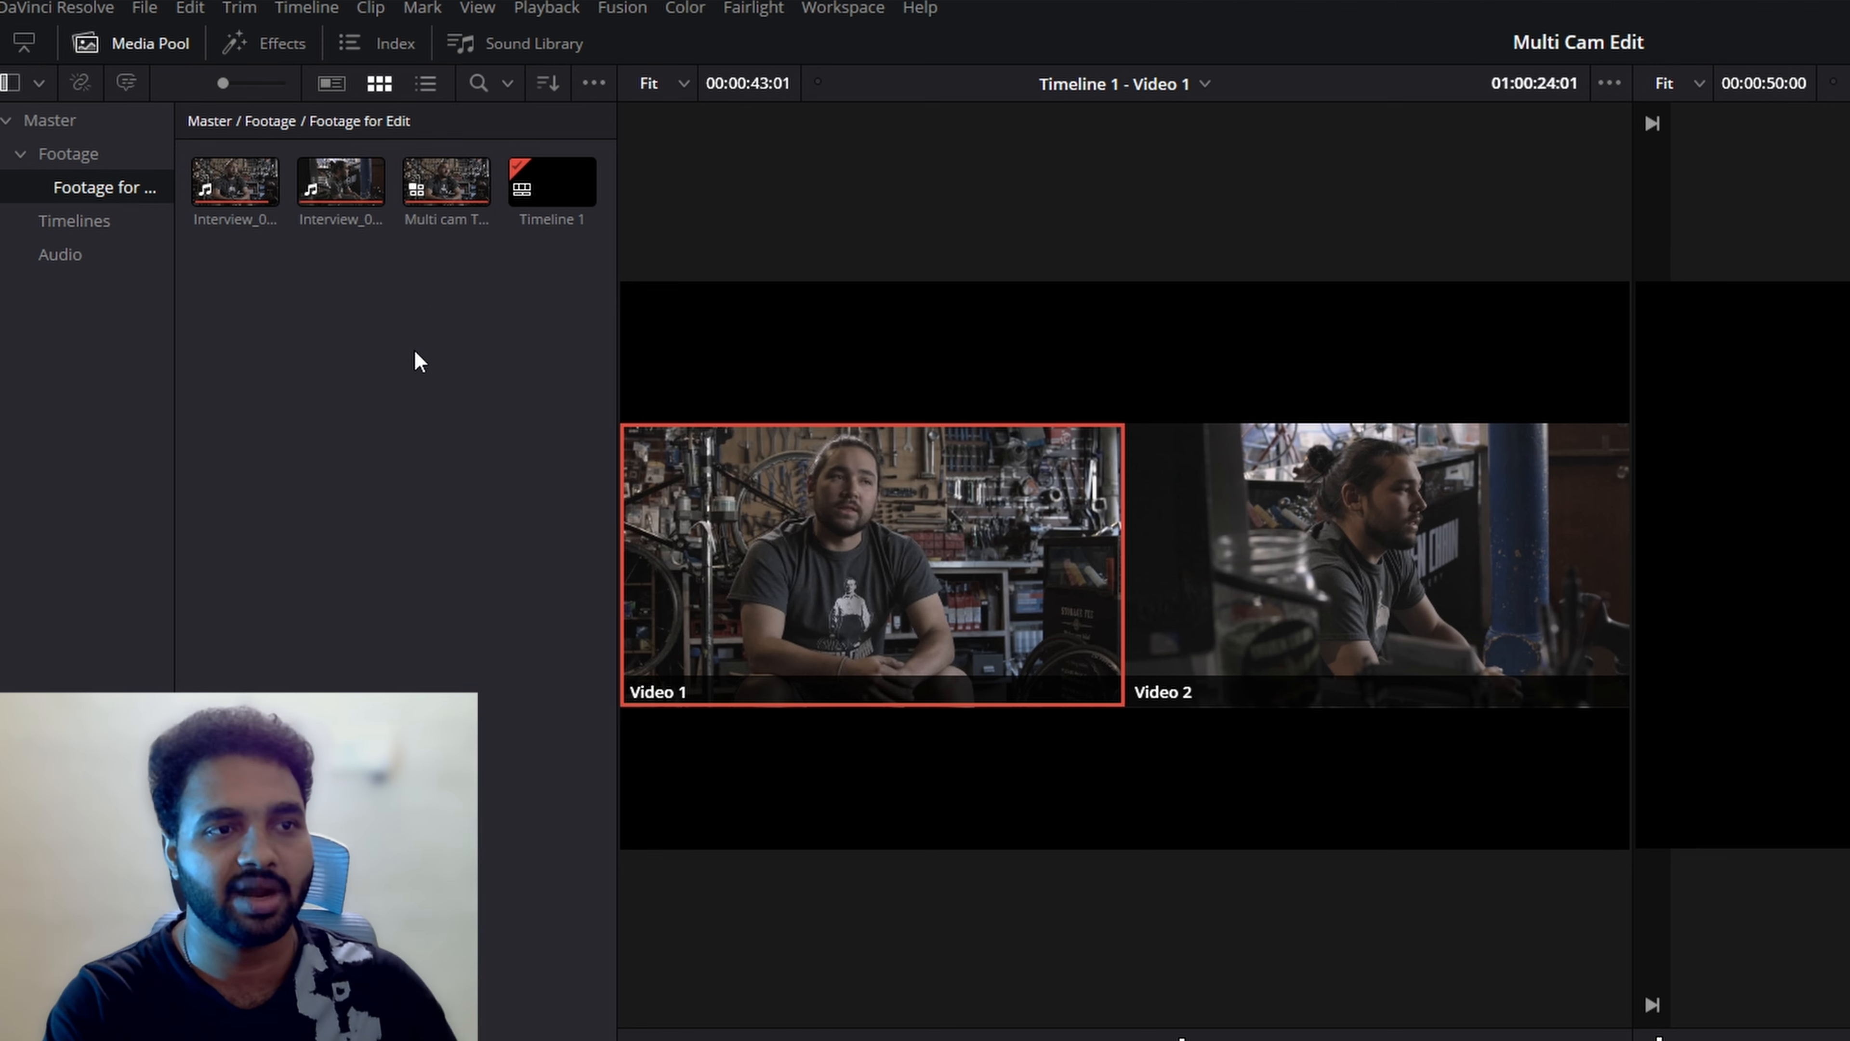
Move the multicam clip to the start of Timeline 1 and ripple-trim its opening up to 01:00:01:15
double_click(548, 195)
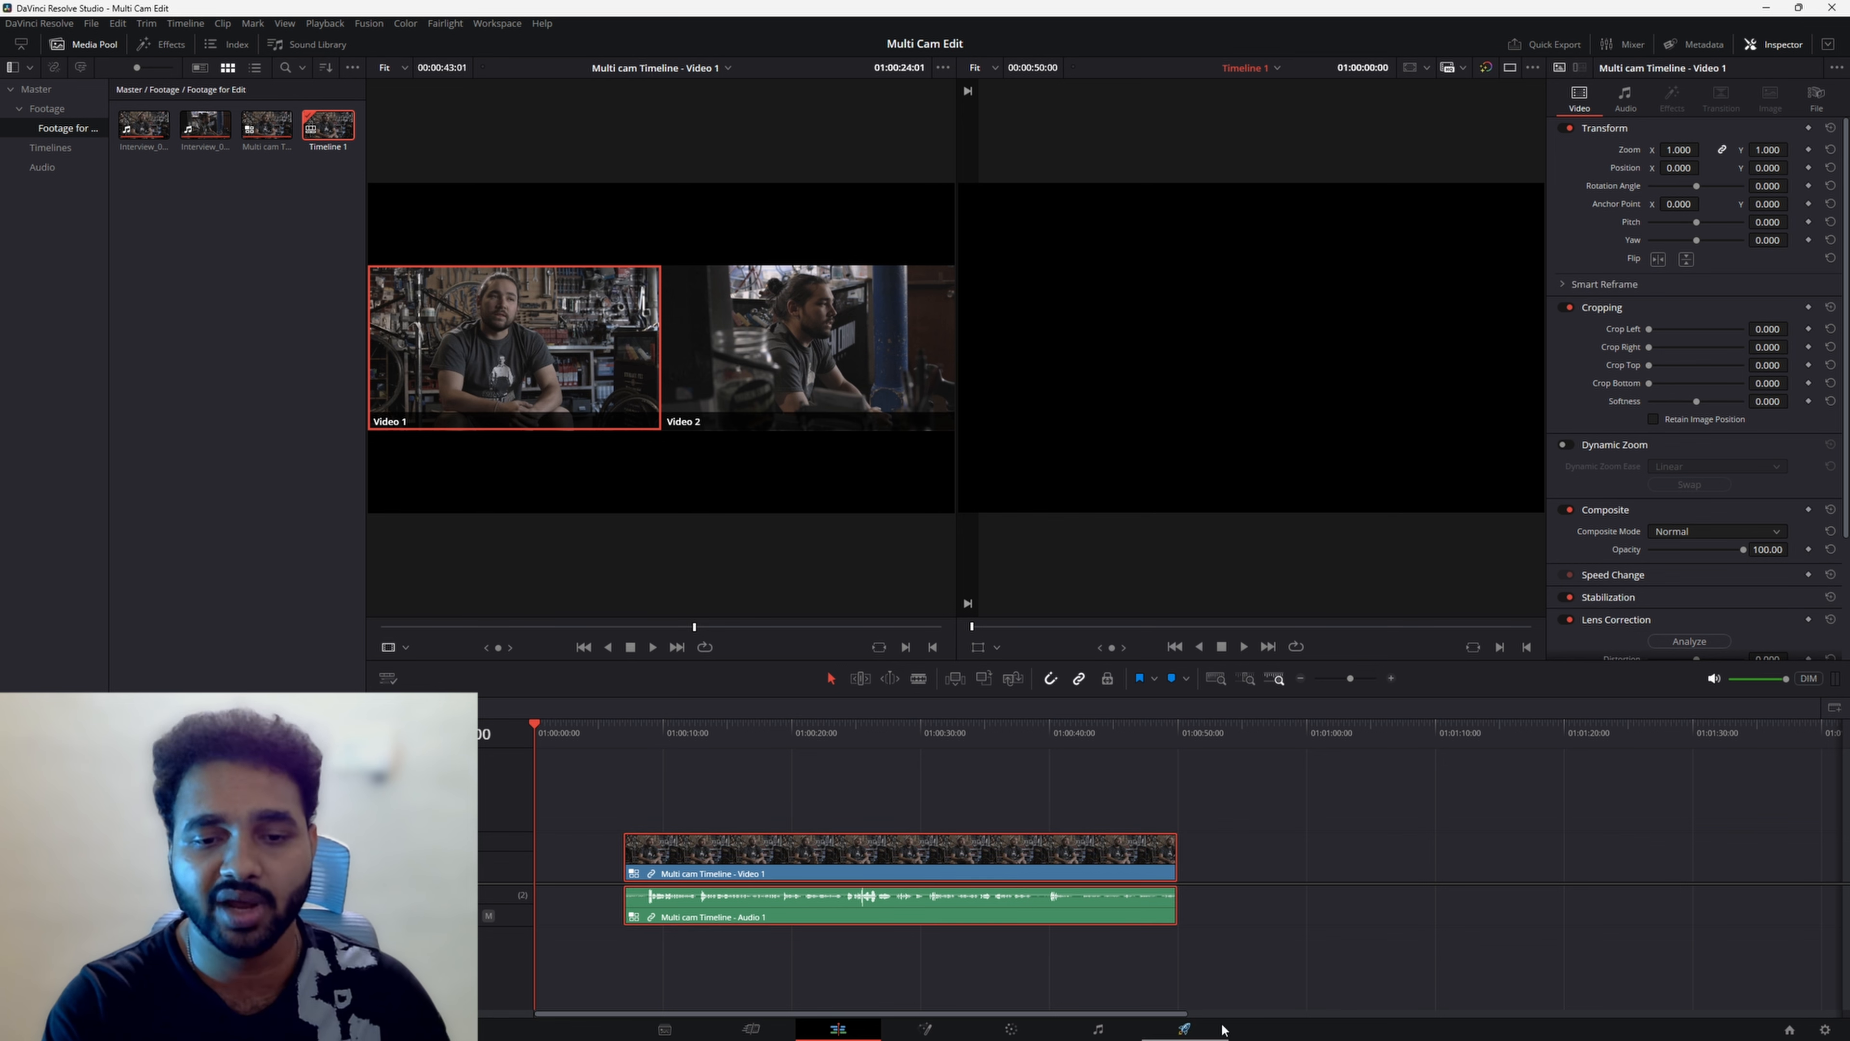
left_click_drag(810, 863, 721, 864)
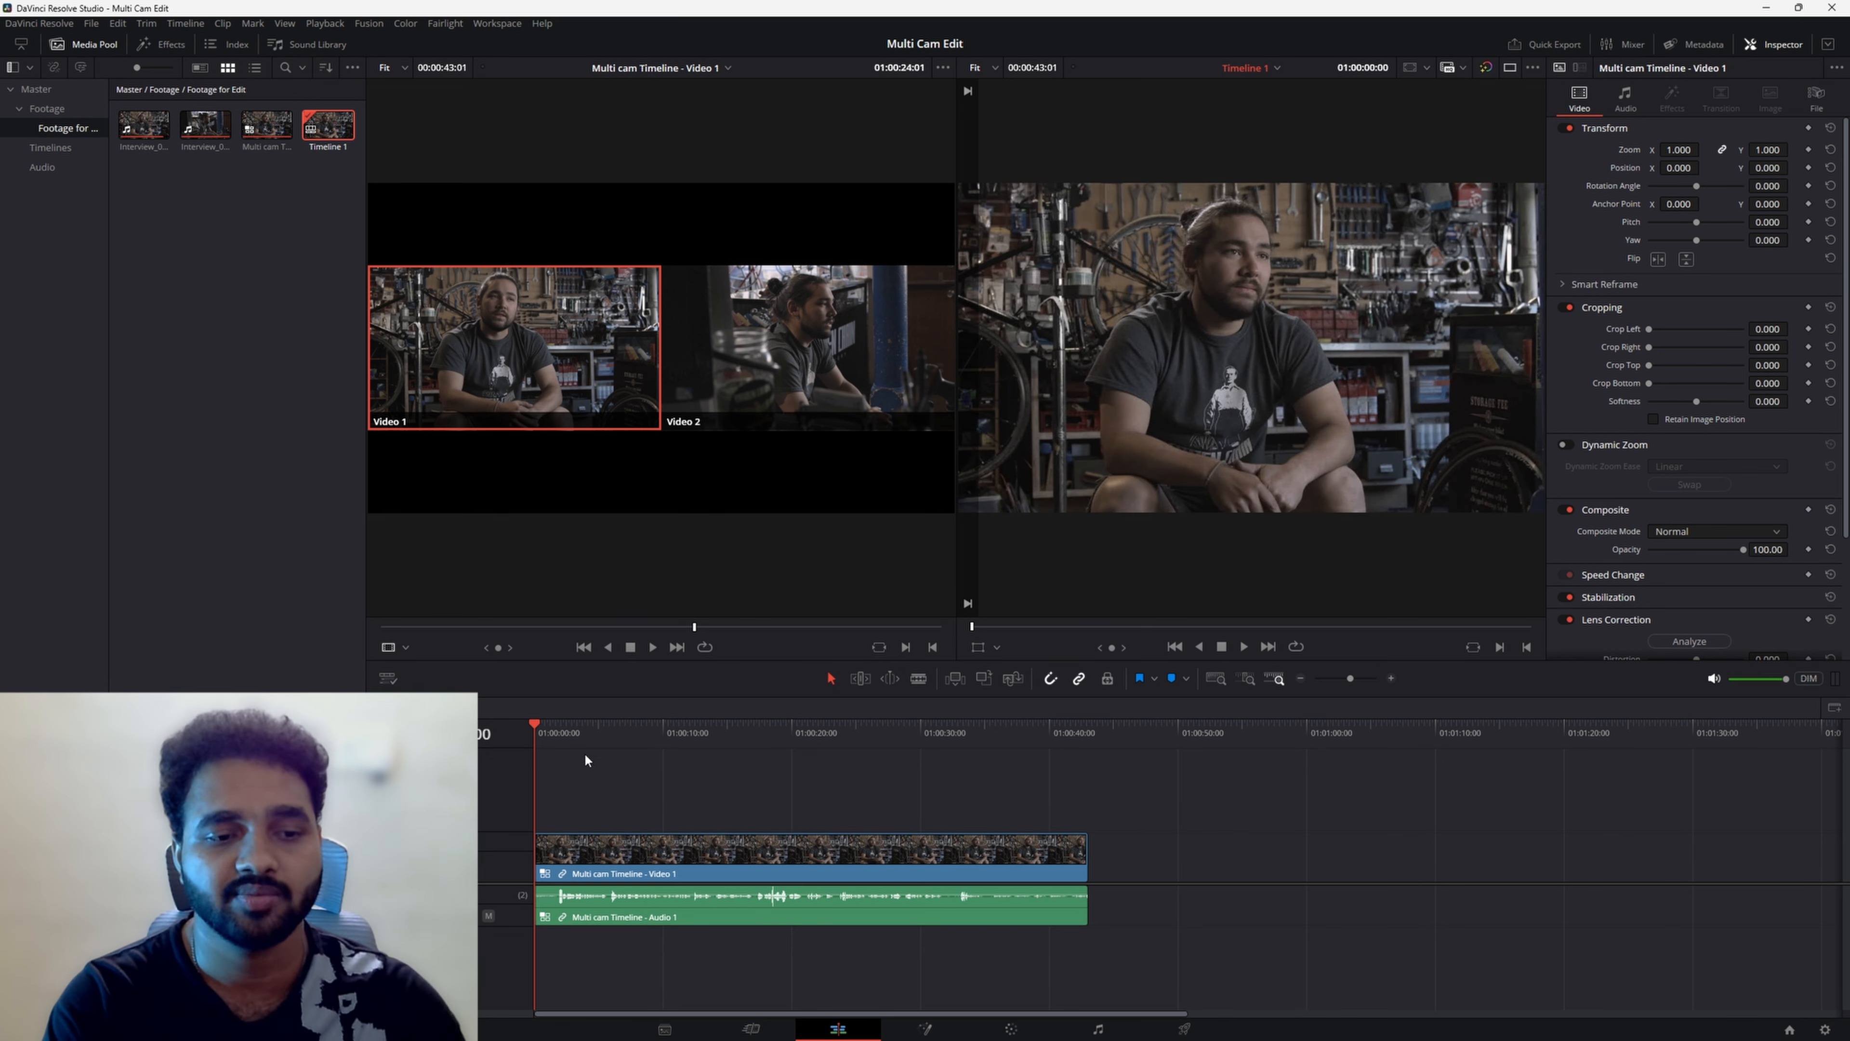
scroll(617, 826, "up", 1)
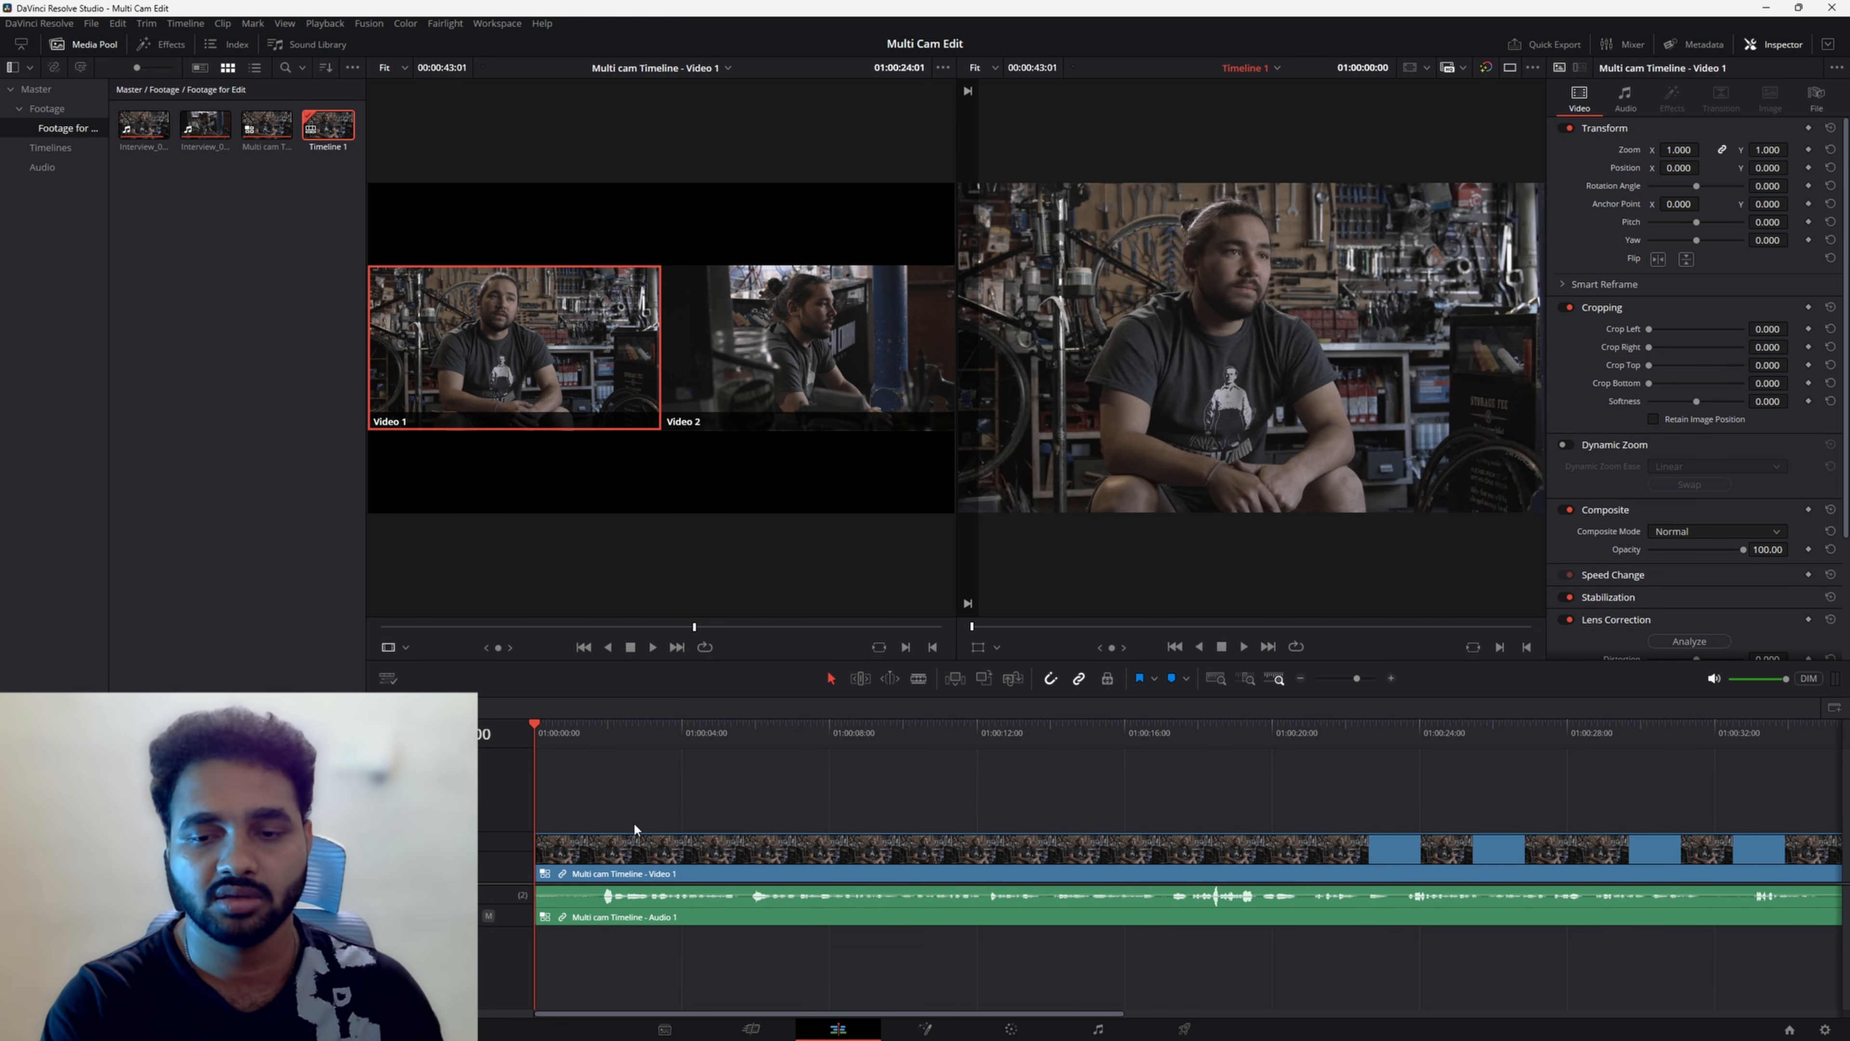
scroll(645, 818, "up", 2)
key("space")
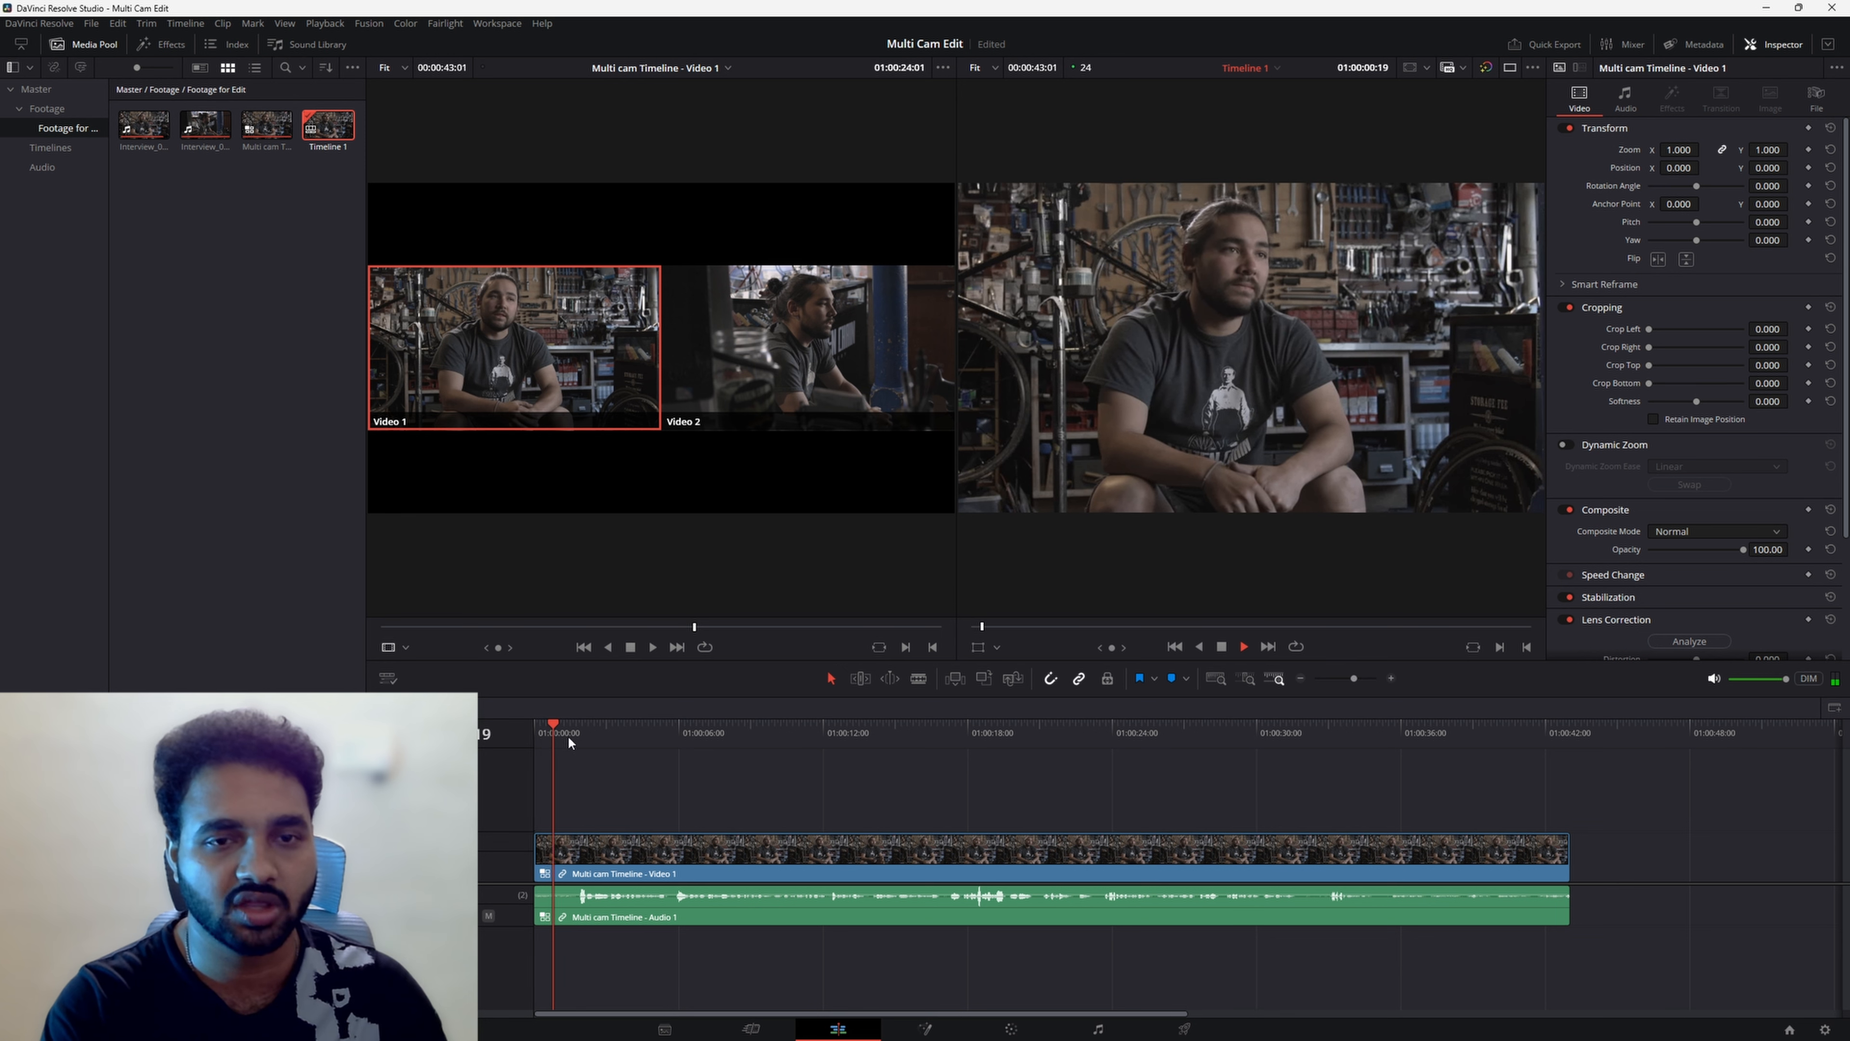
key("space")
left_click_drag(568, 735, 574, 735)
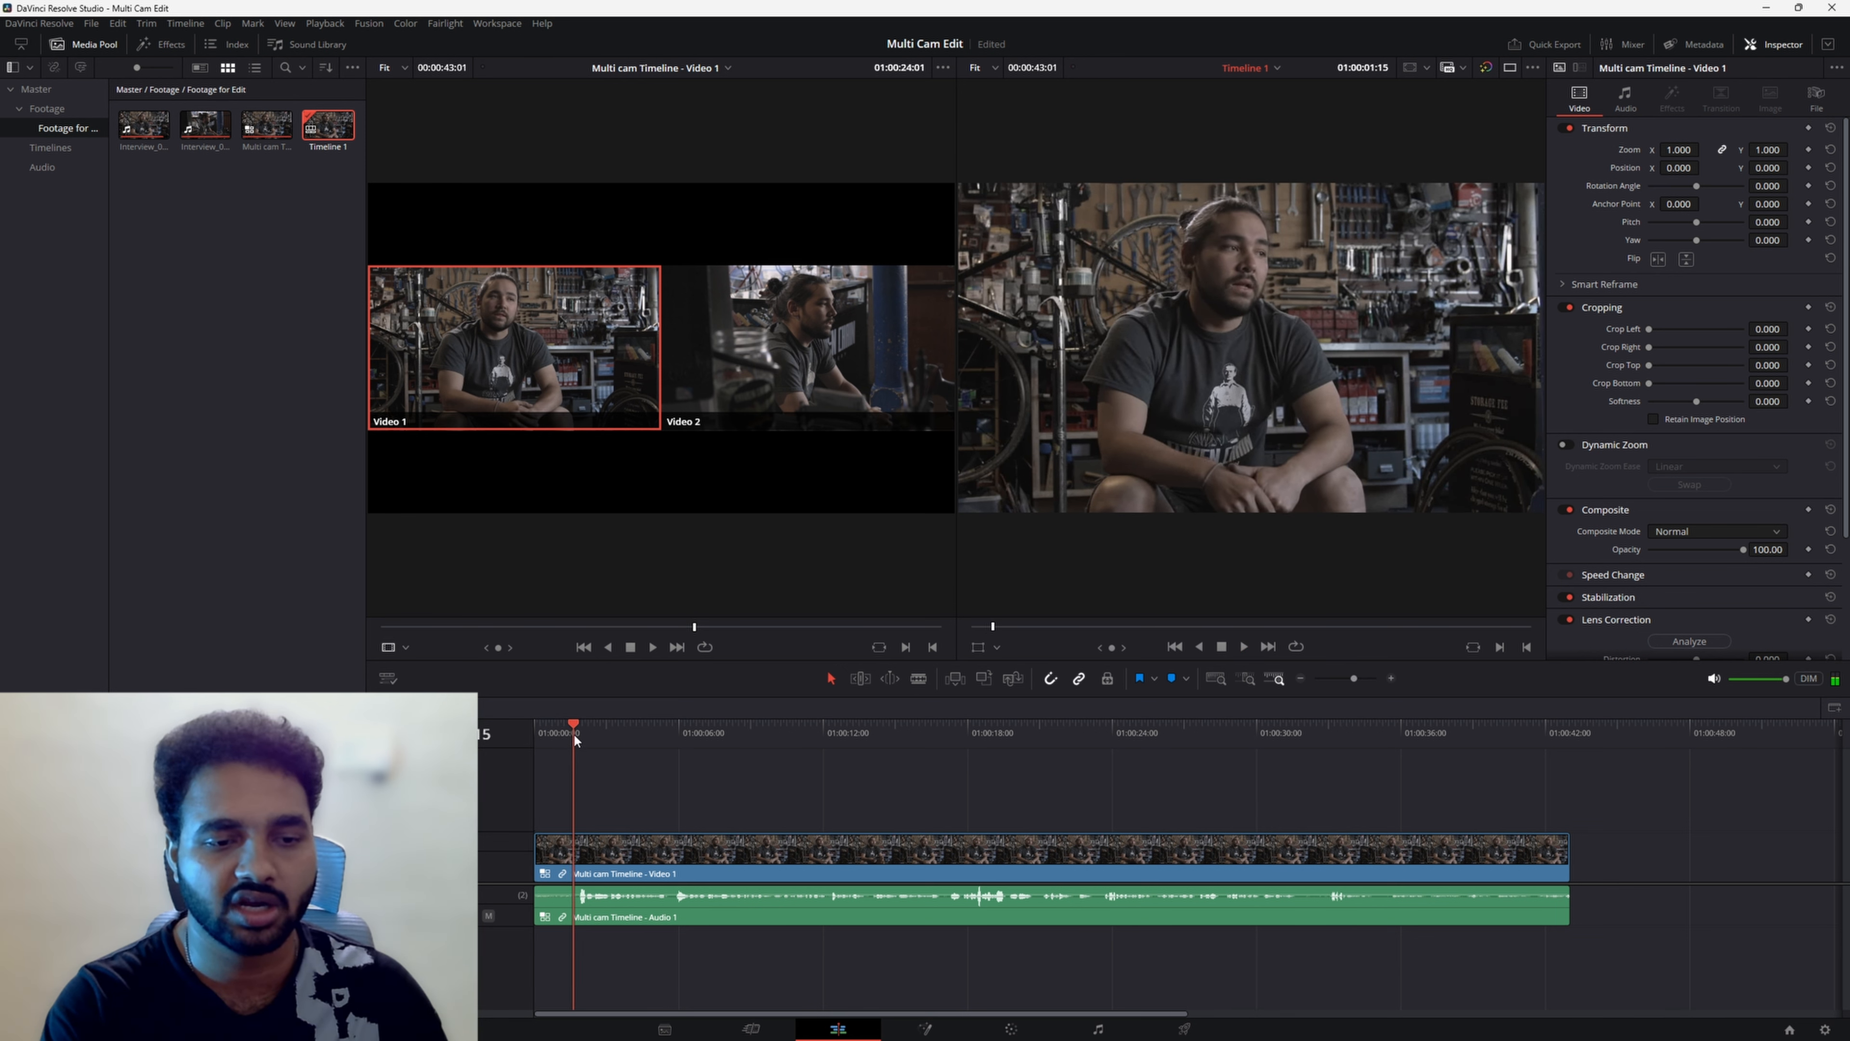
key("ctrl+shift+[")
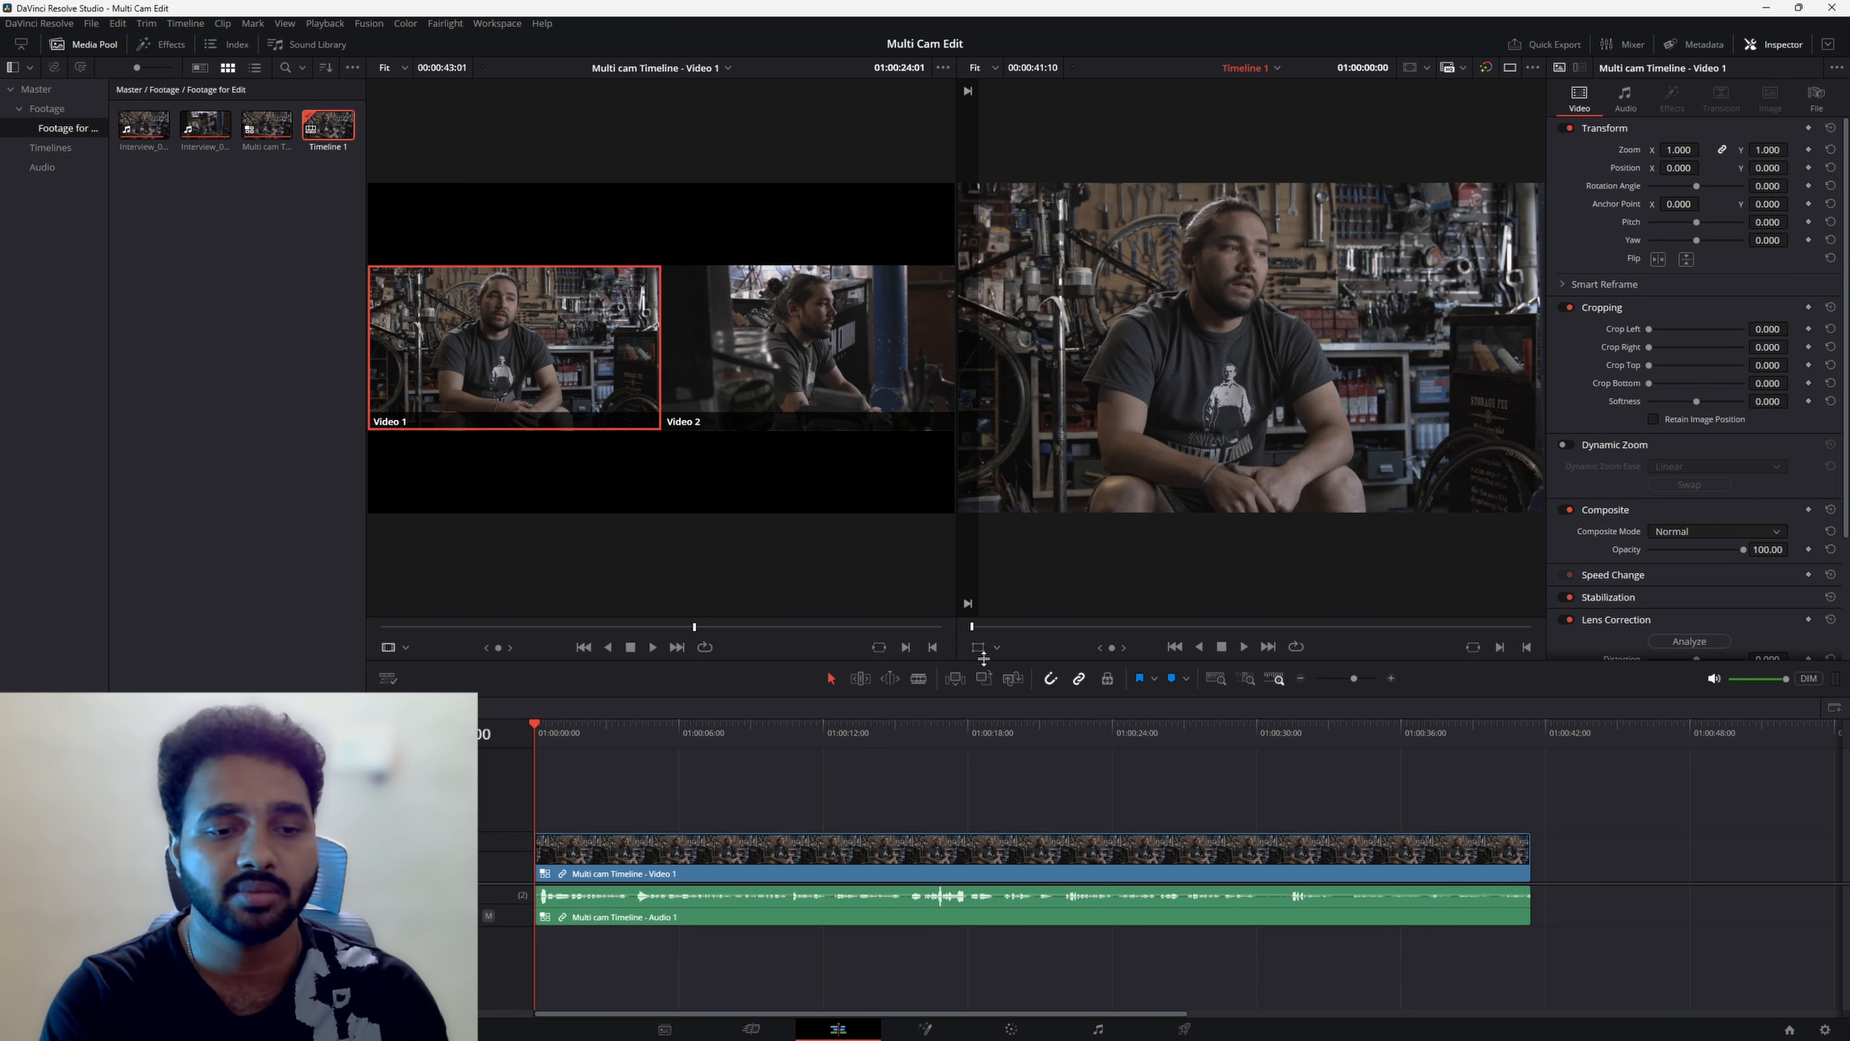
Select the multicam clip in the timeline and switch the source viewer to Multicam mode
left_click(1236, 877)
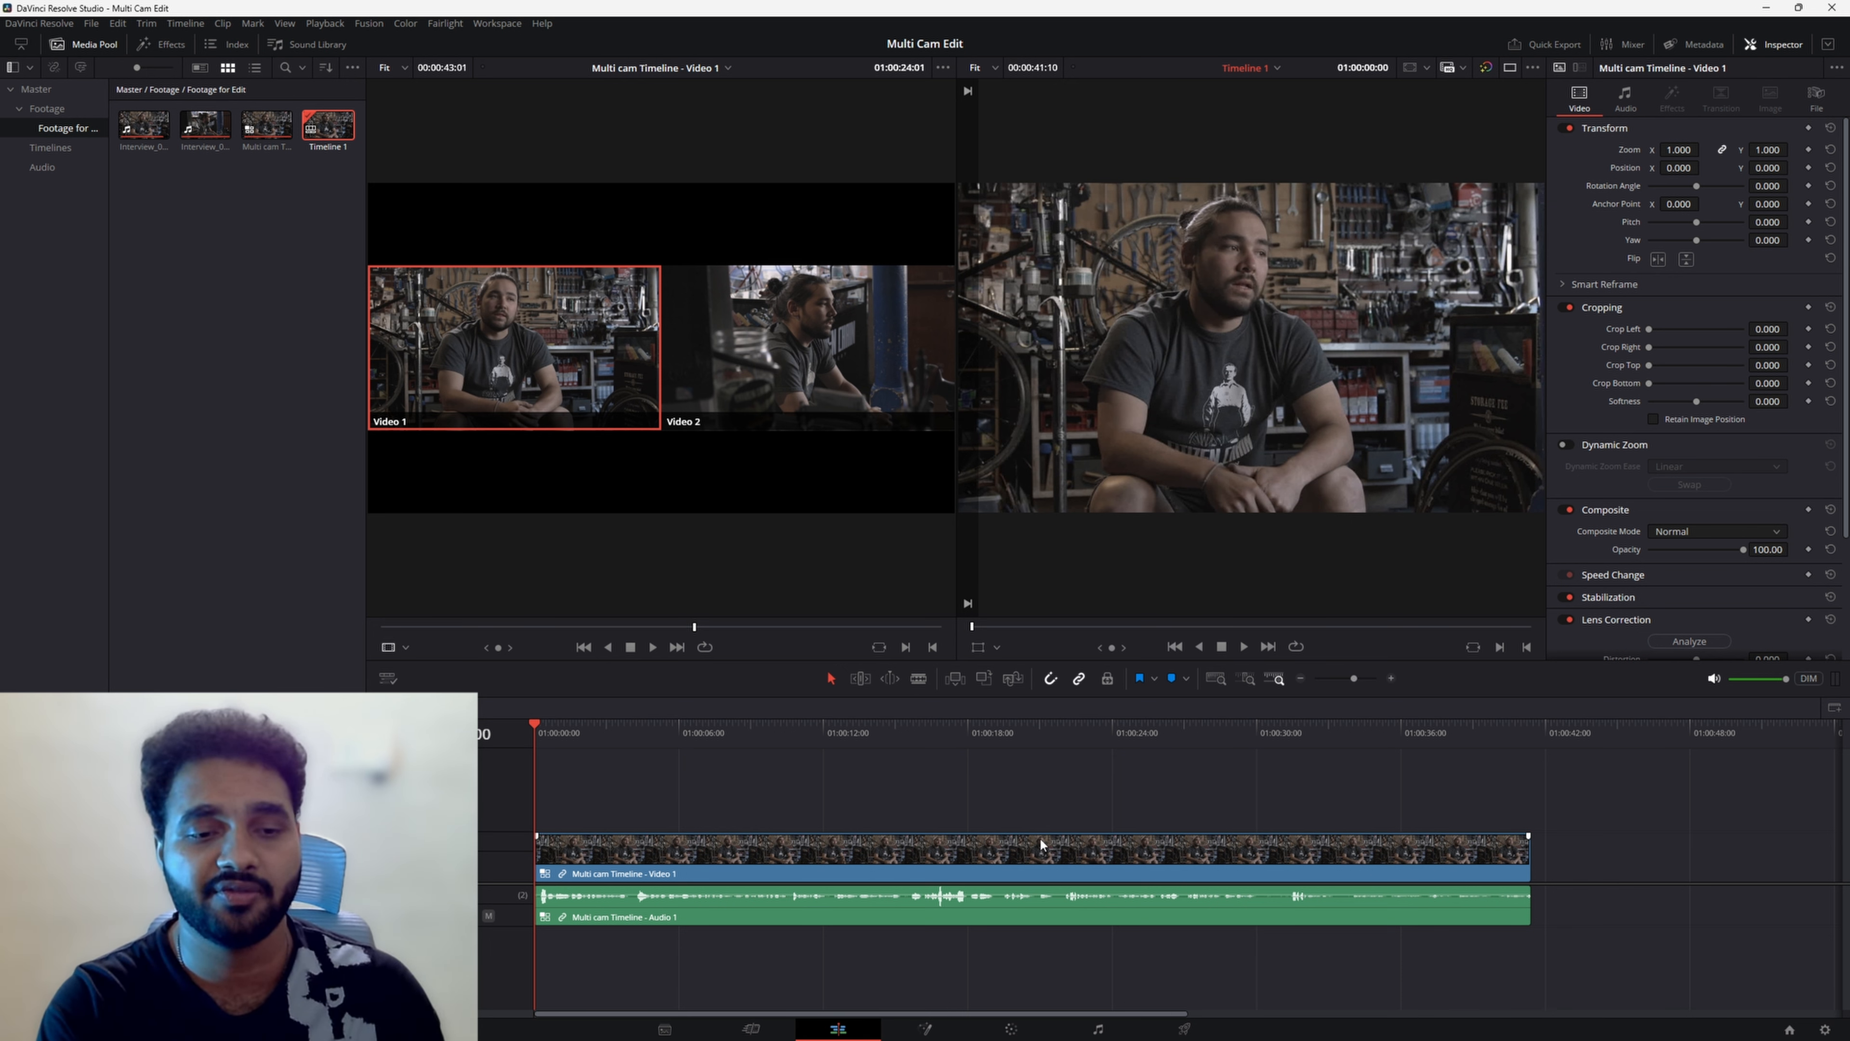
left_click(875, 855)
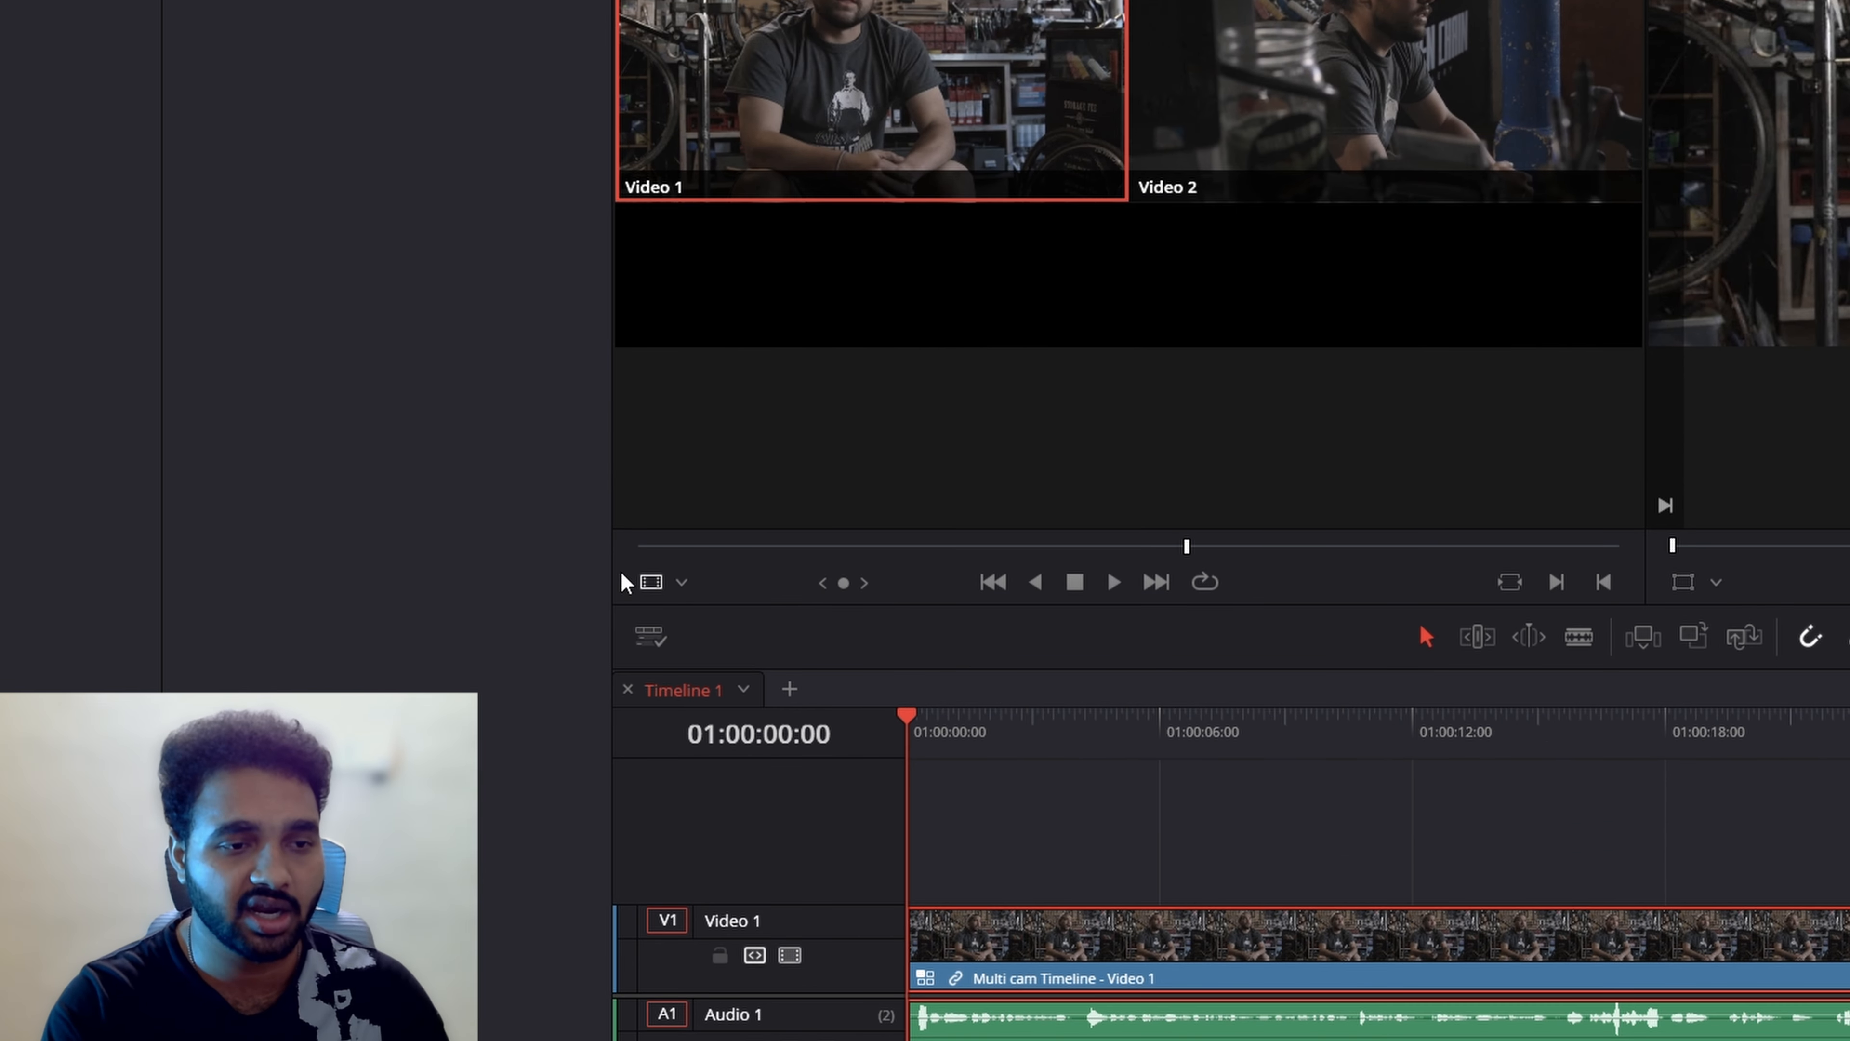
left_click(681, 584)
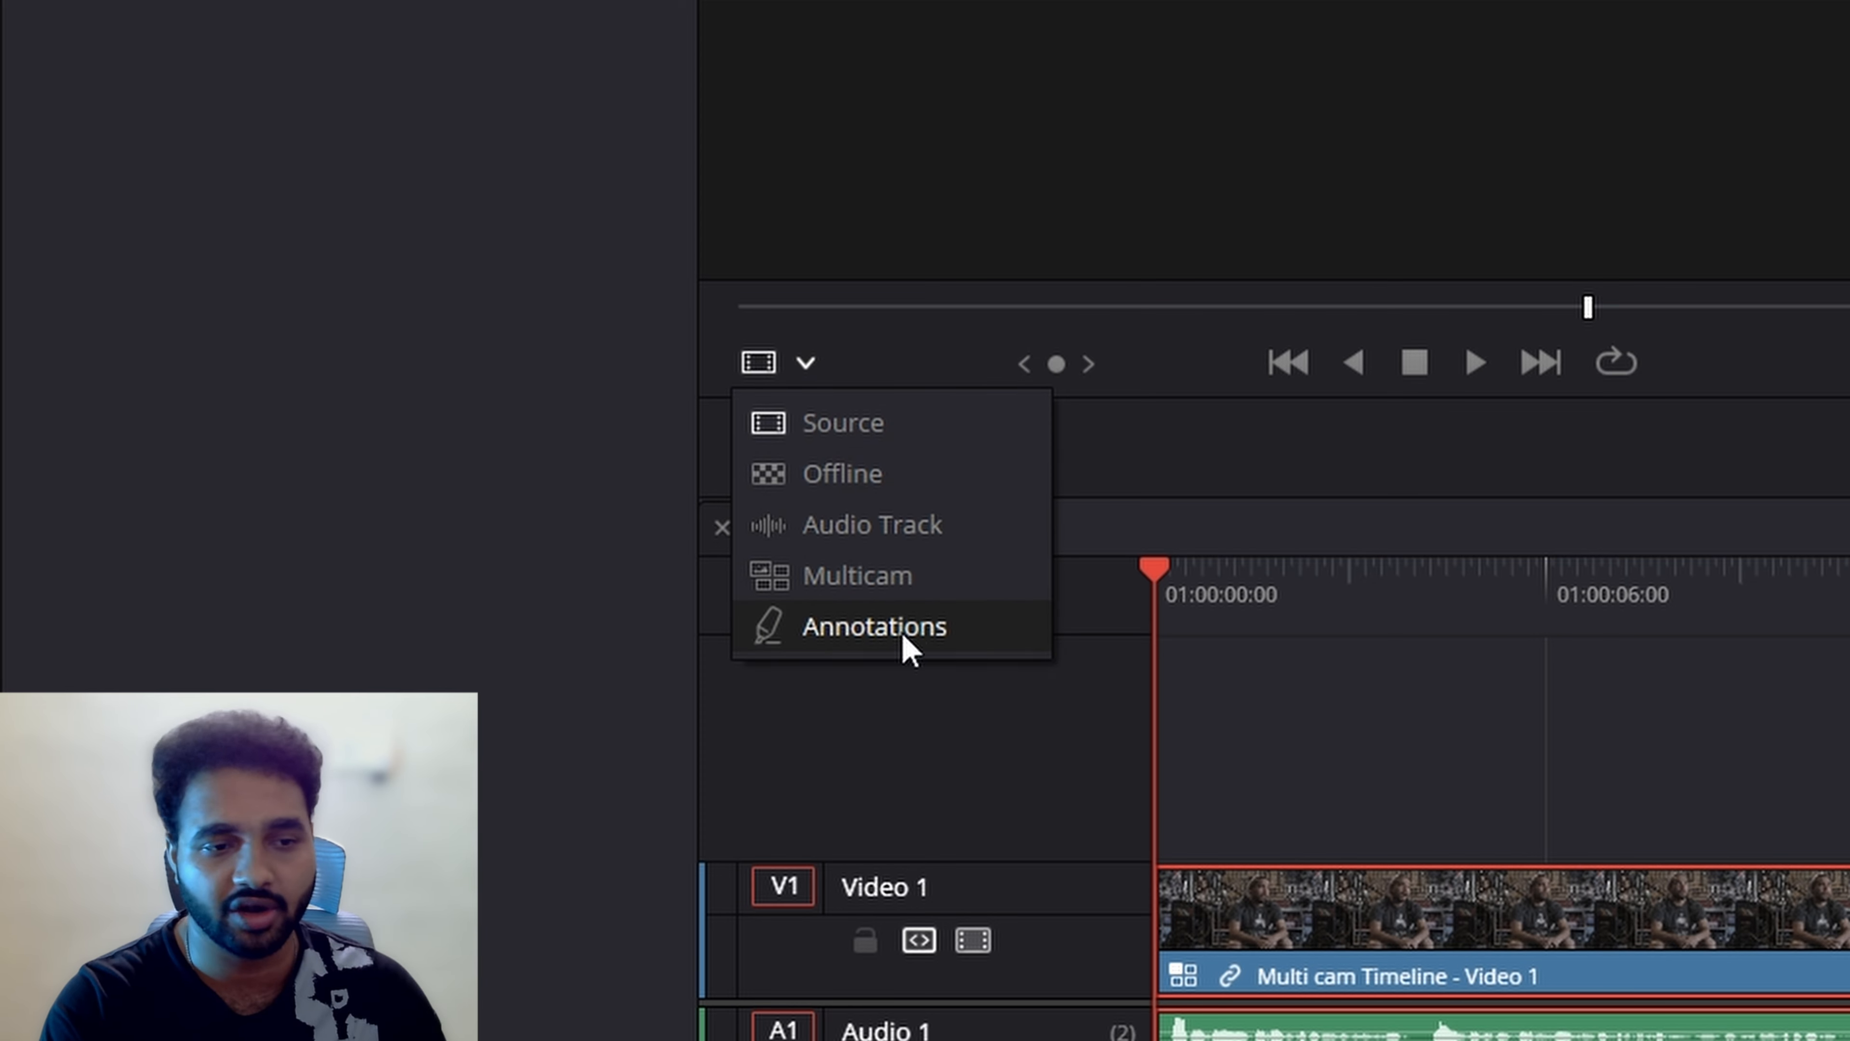
left_click(896, 577)
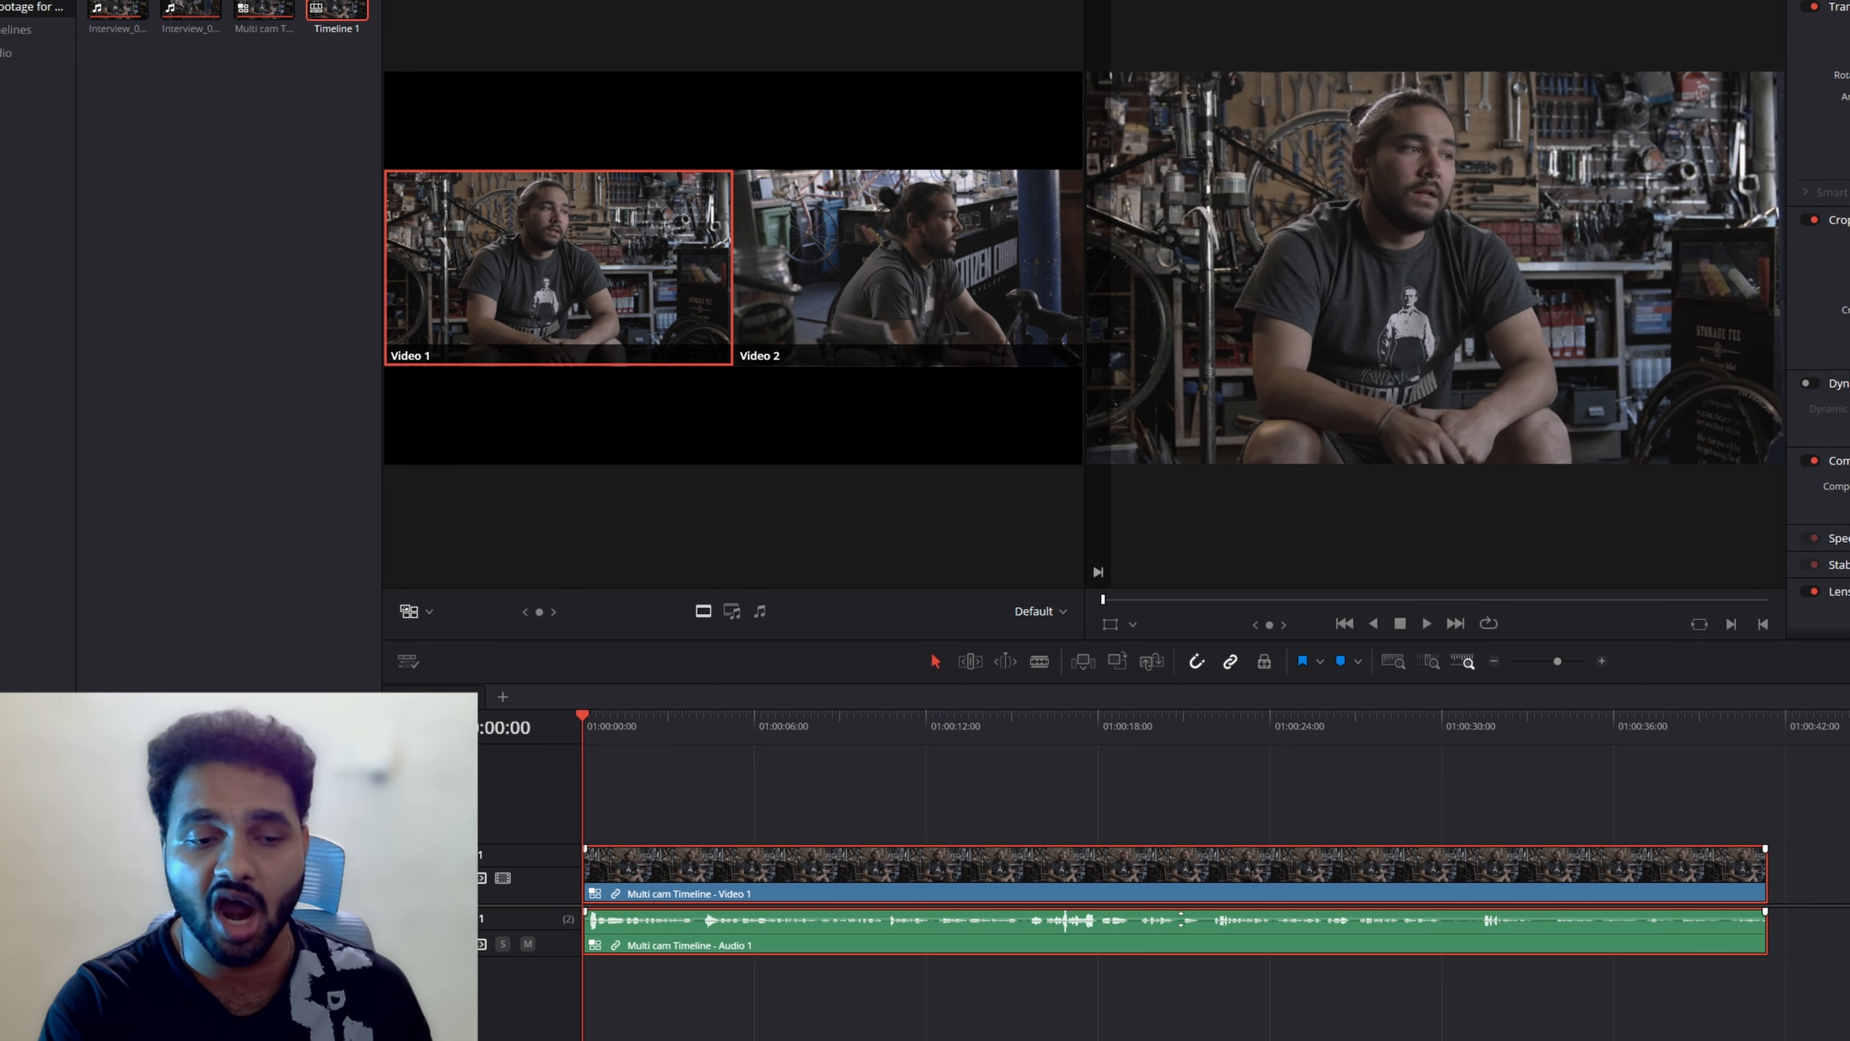
Set multicam switching to Video Only so angle cuts leave the audio track uncut
left_click(730, 613)
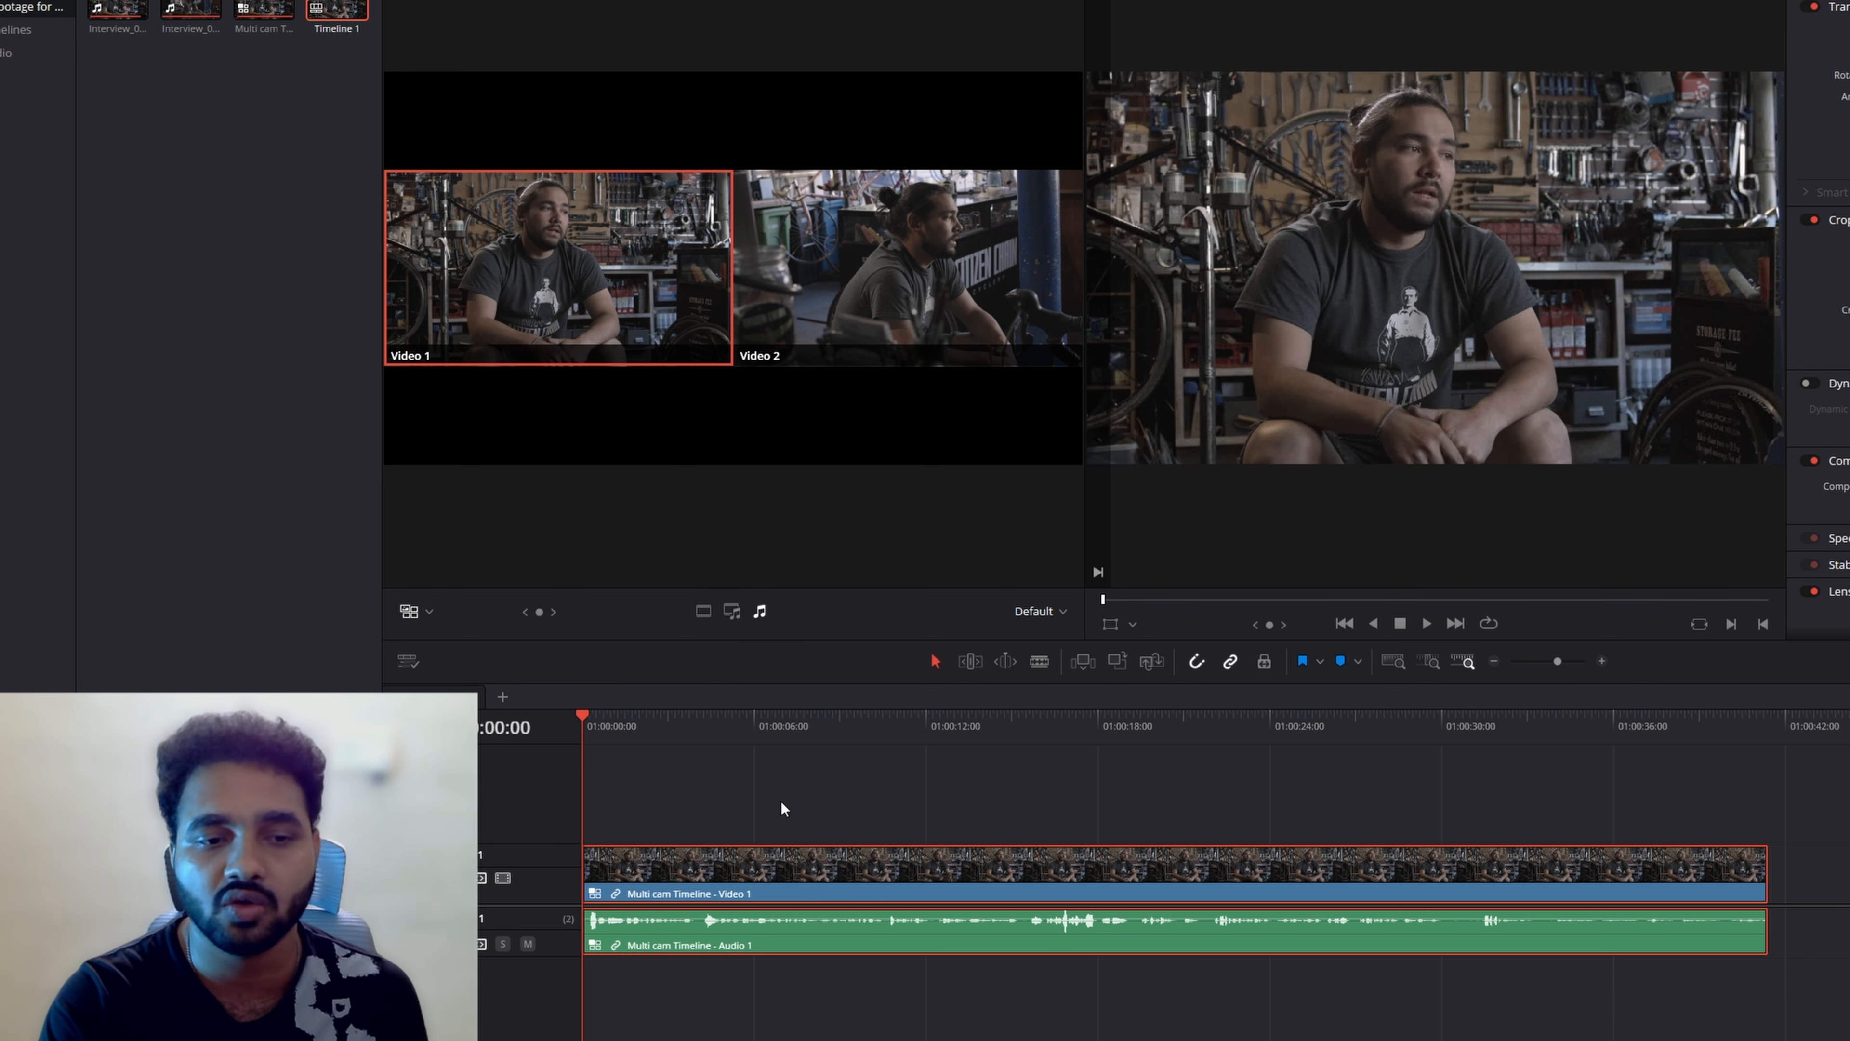
left_click(872, 723)
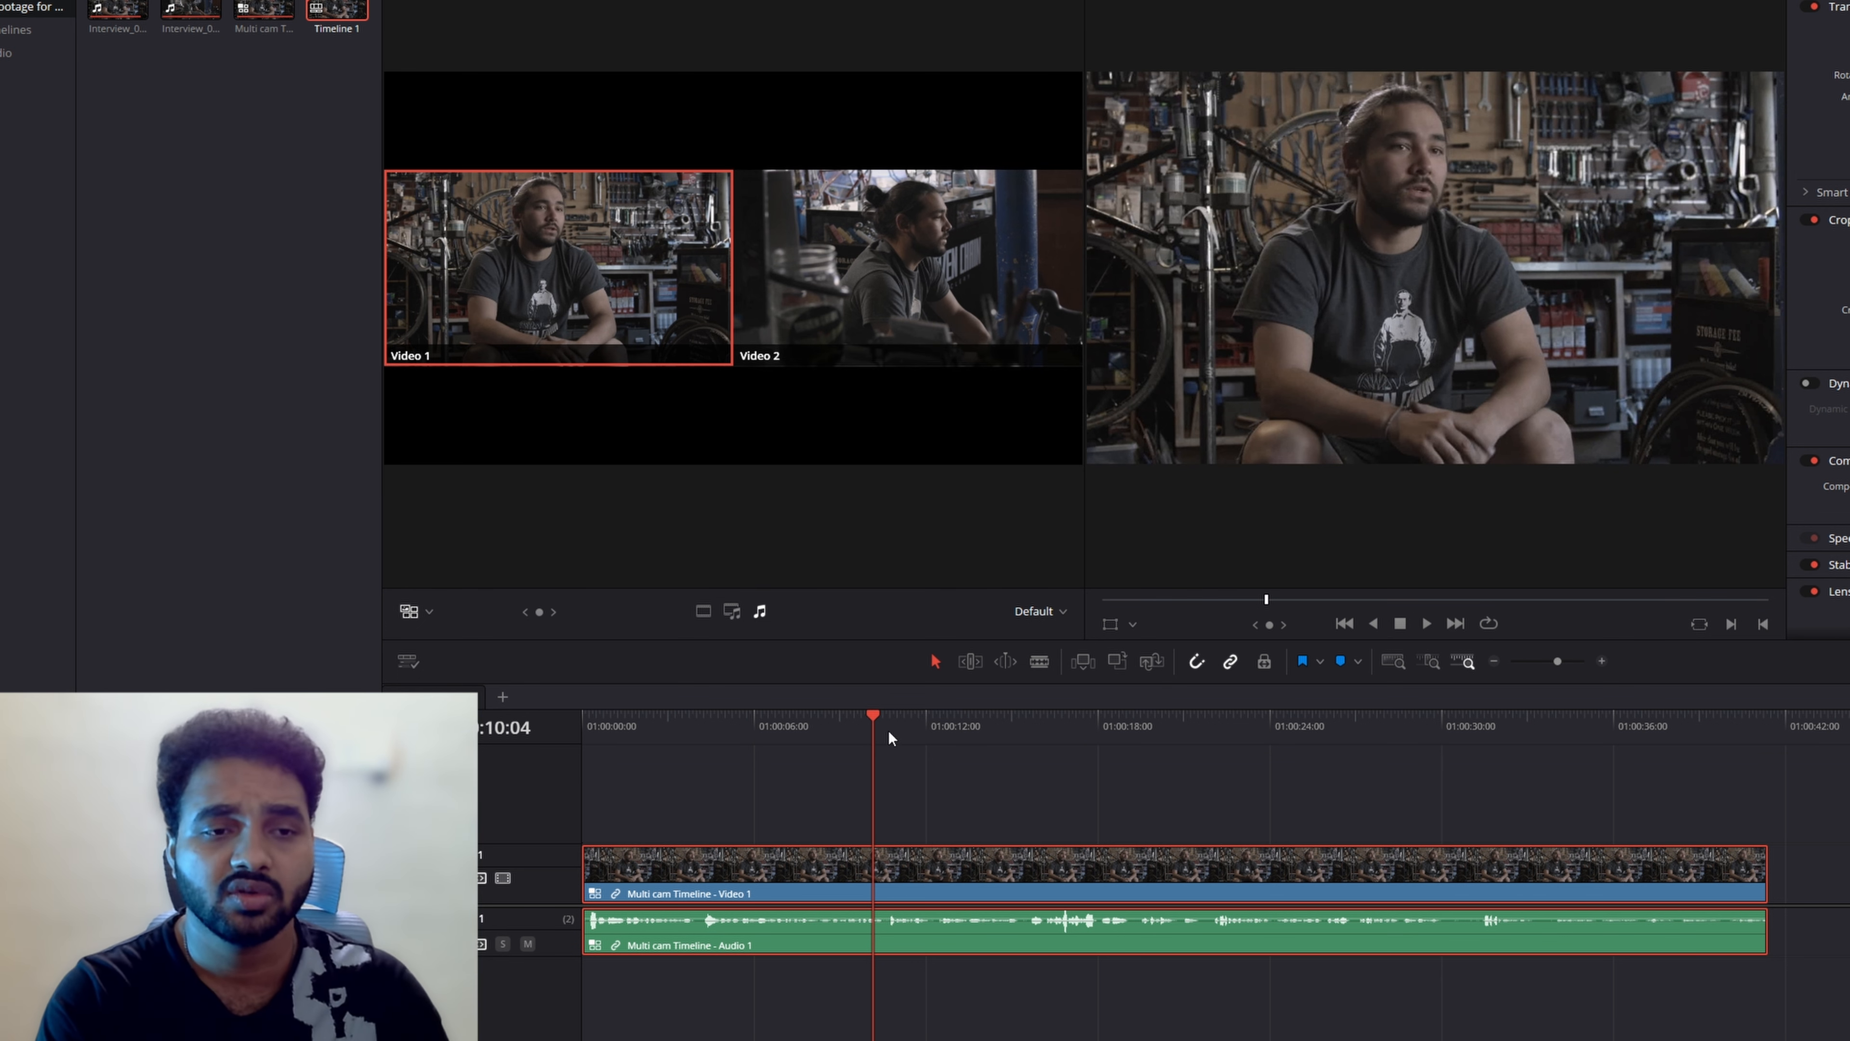
left_click_drag(807, 718, 635, 711)
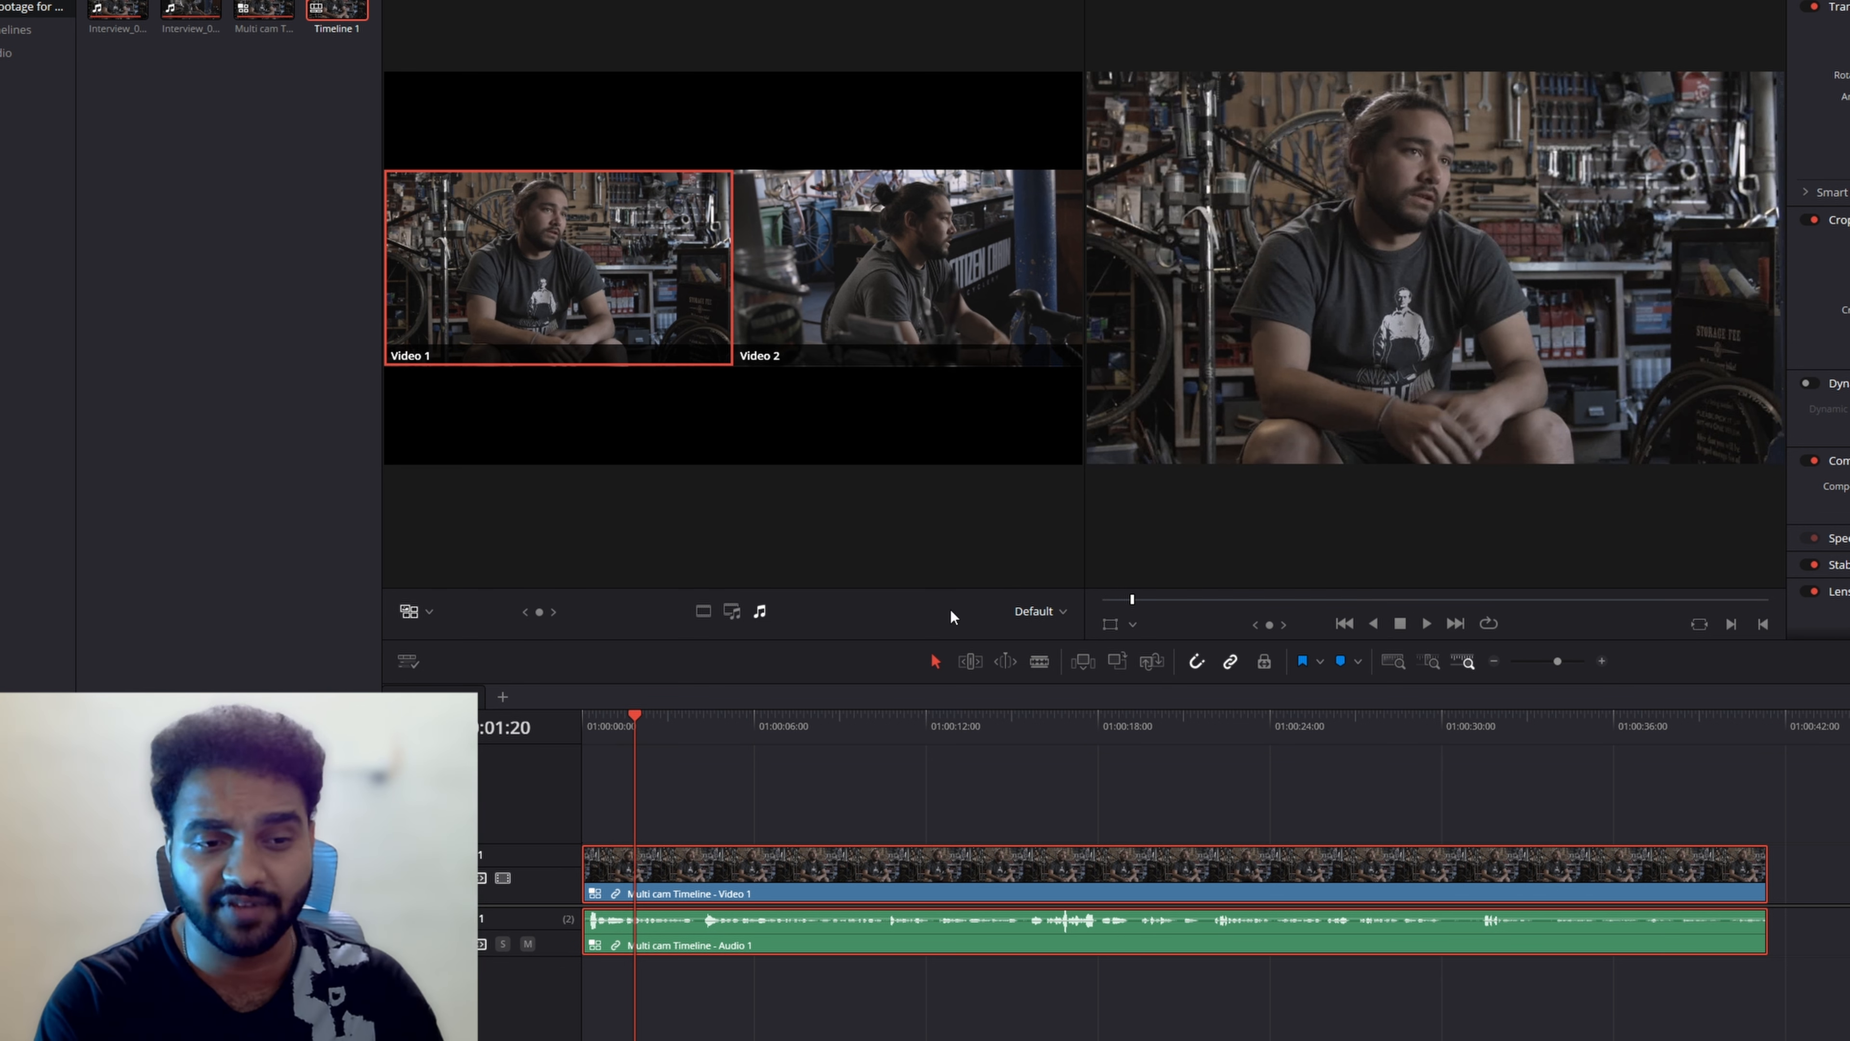
left_click(702, 612)
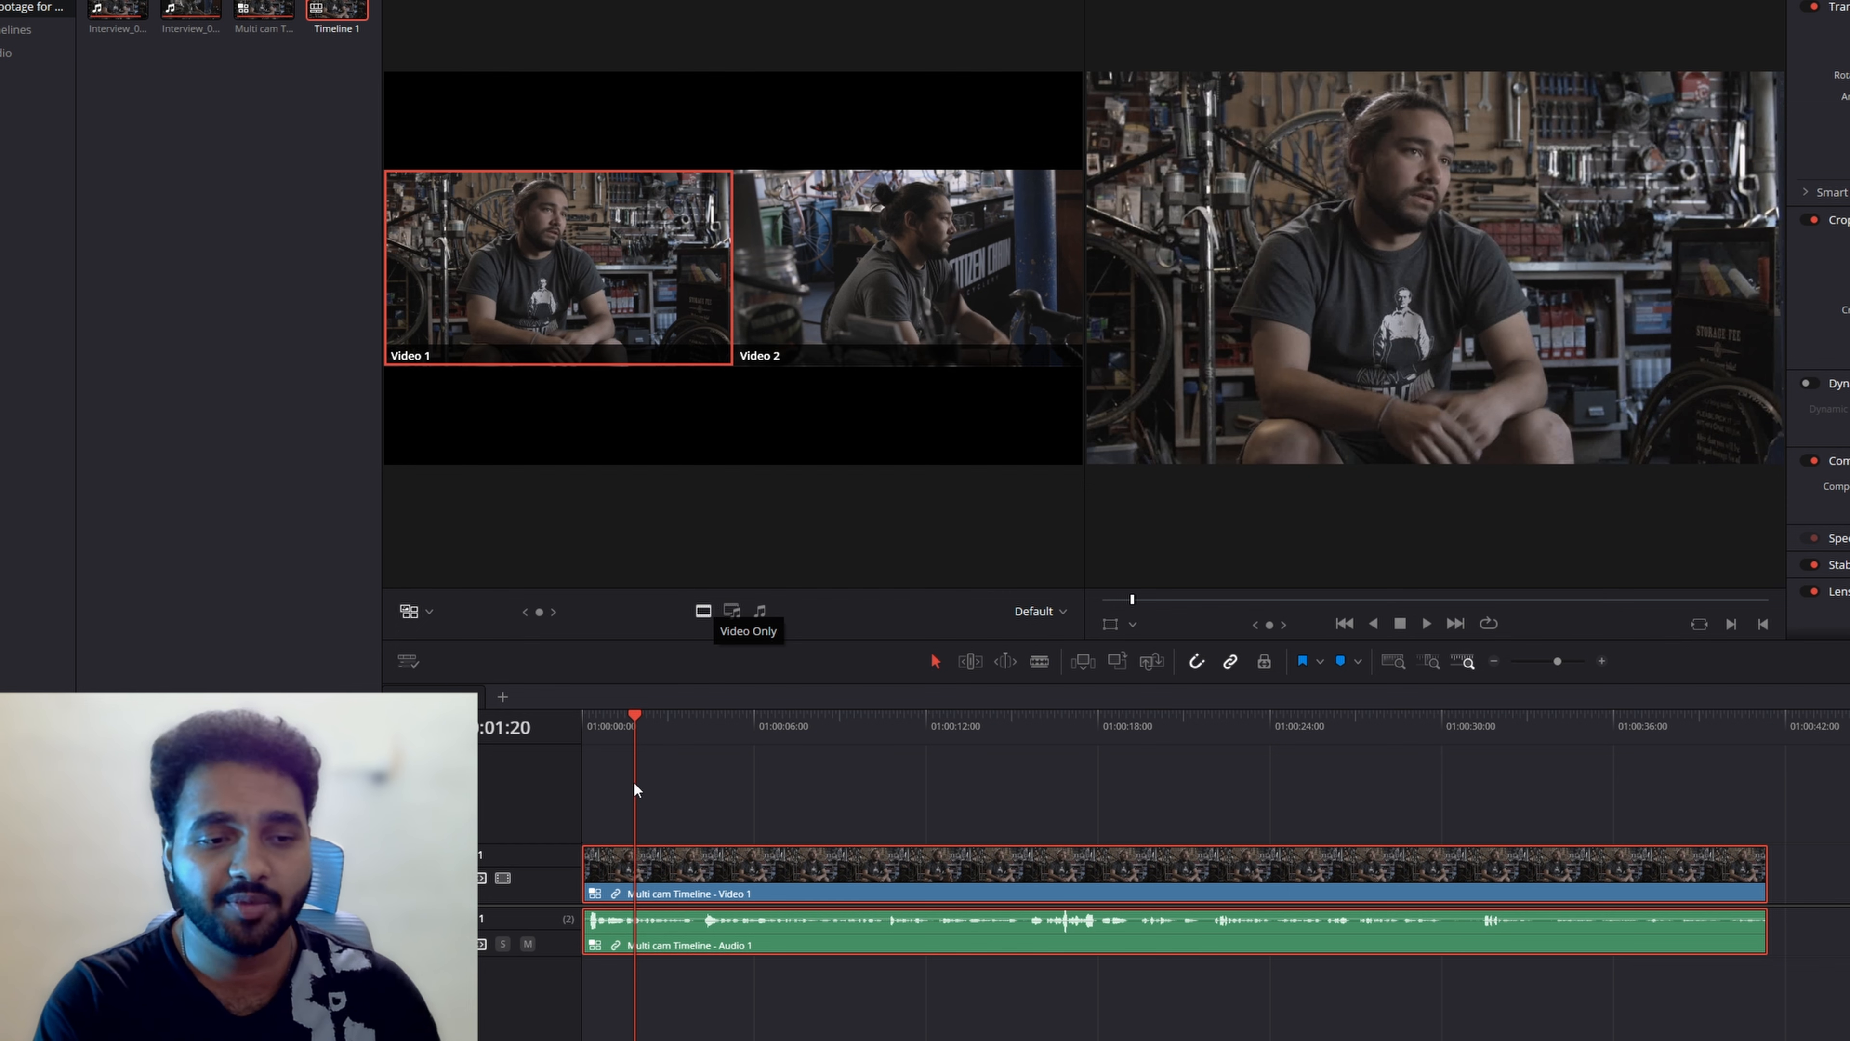
Play Timeline 1 from its start and cut live to Video 2, Video 1, Video 2, Video 1 and Video 2 at about 9, 14.5, 23, 27 and 32 seconds
key("Home")
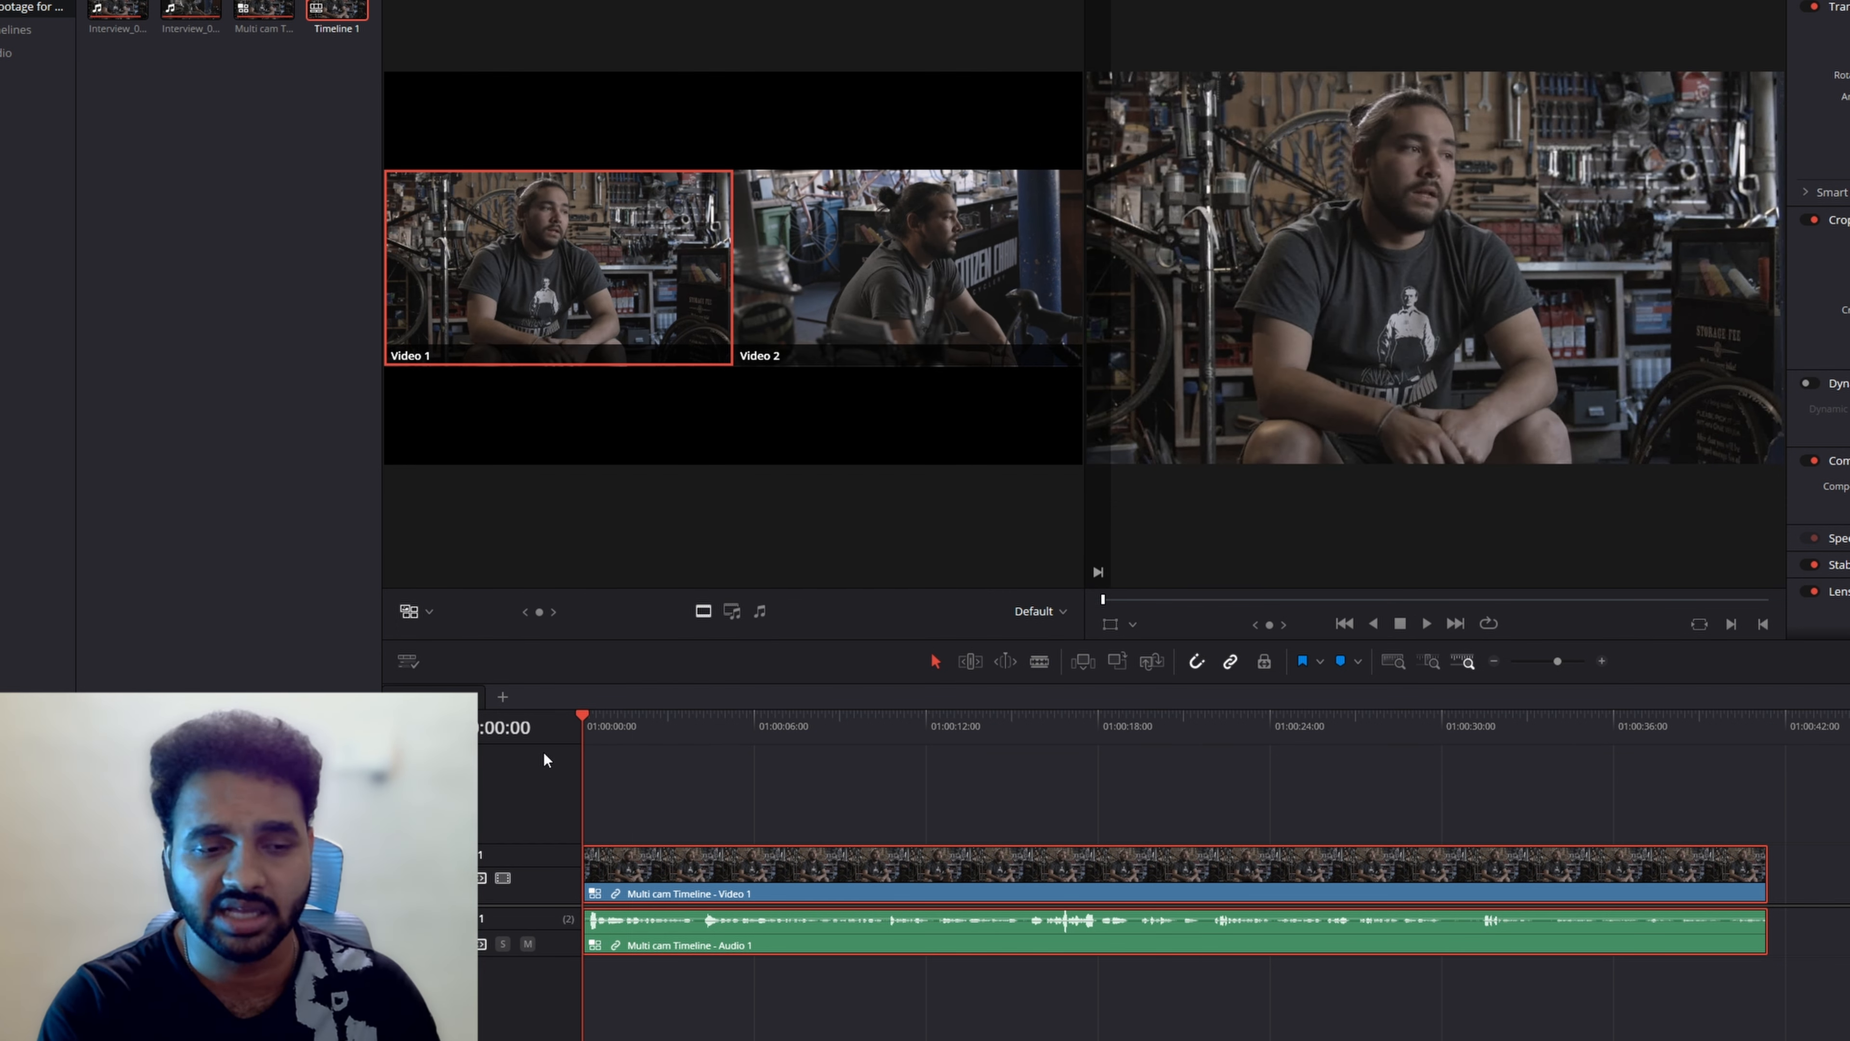
key("space")
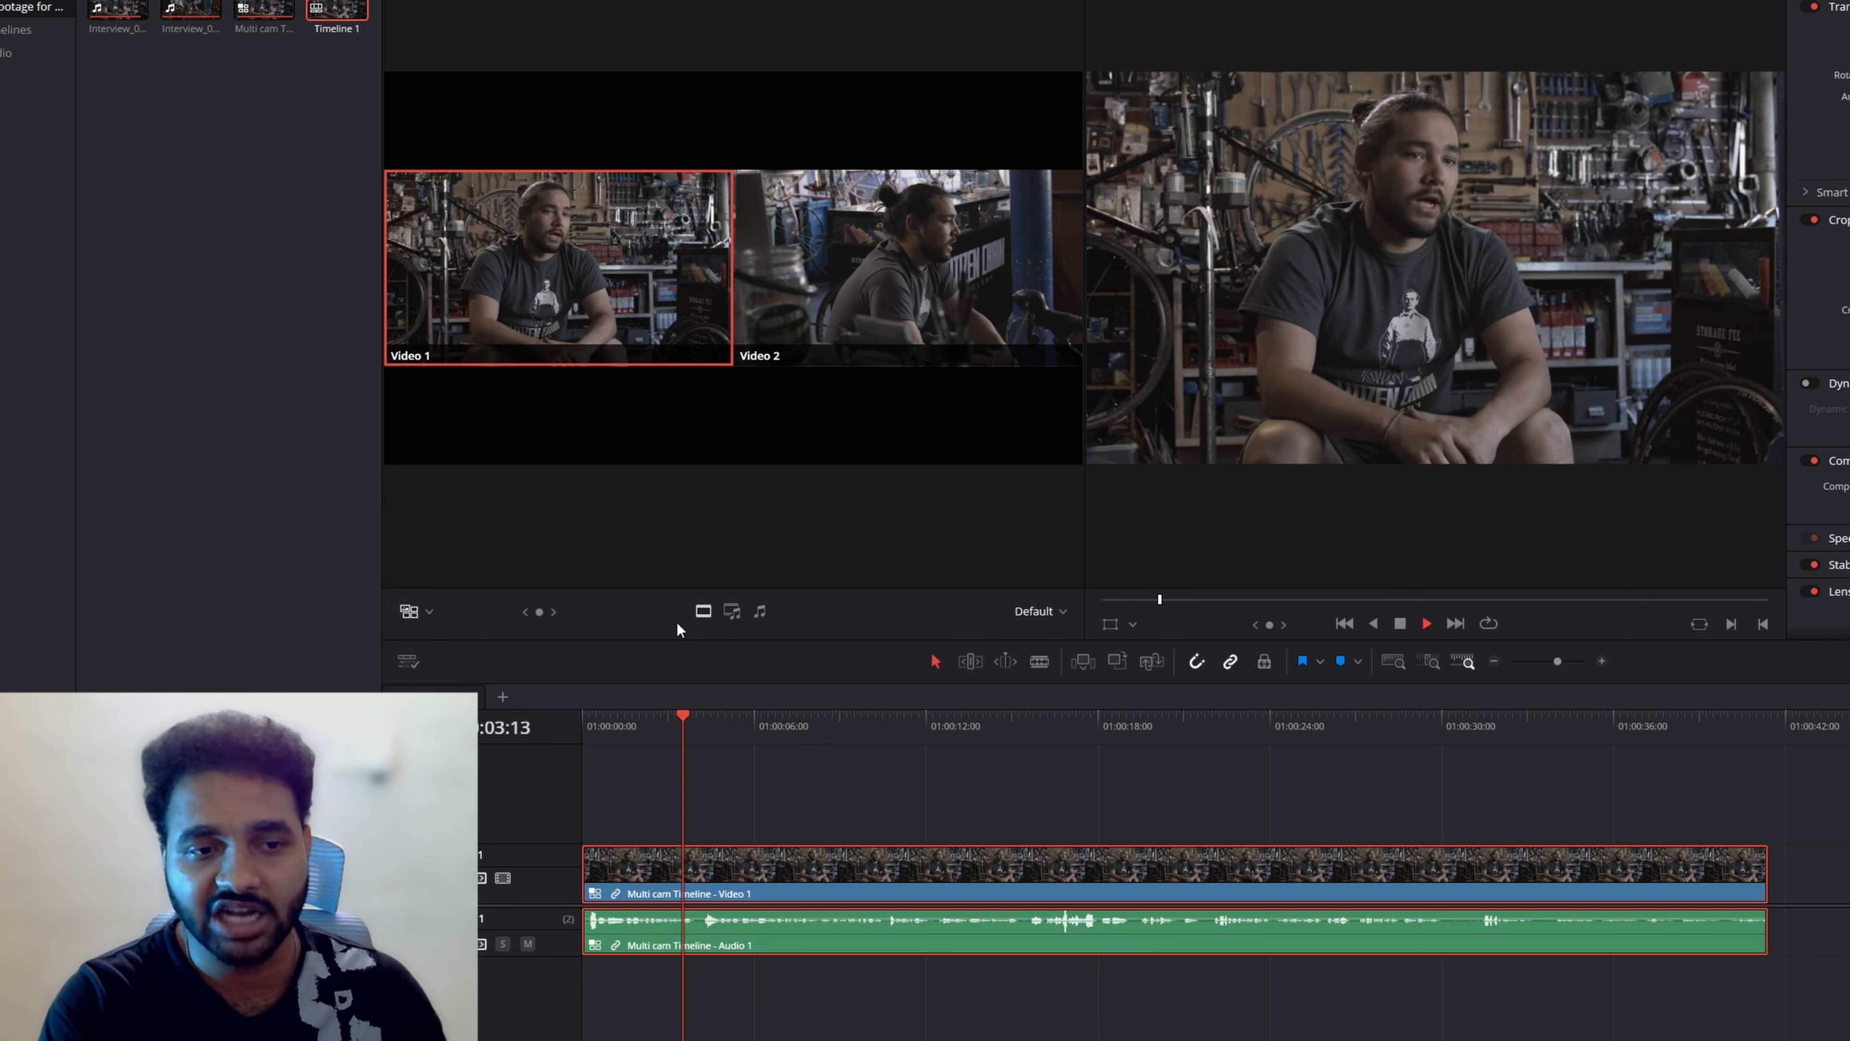
left_click(573, 289)
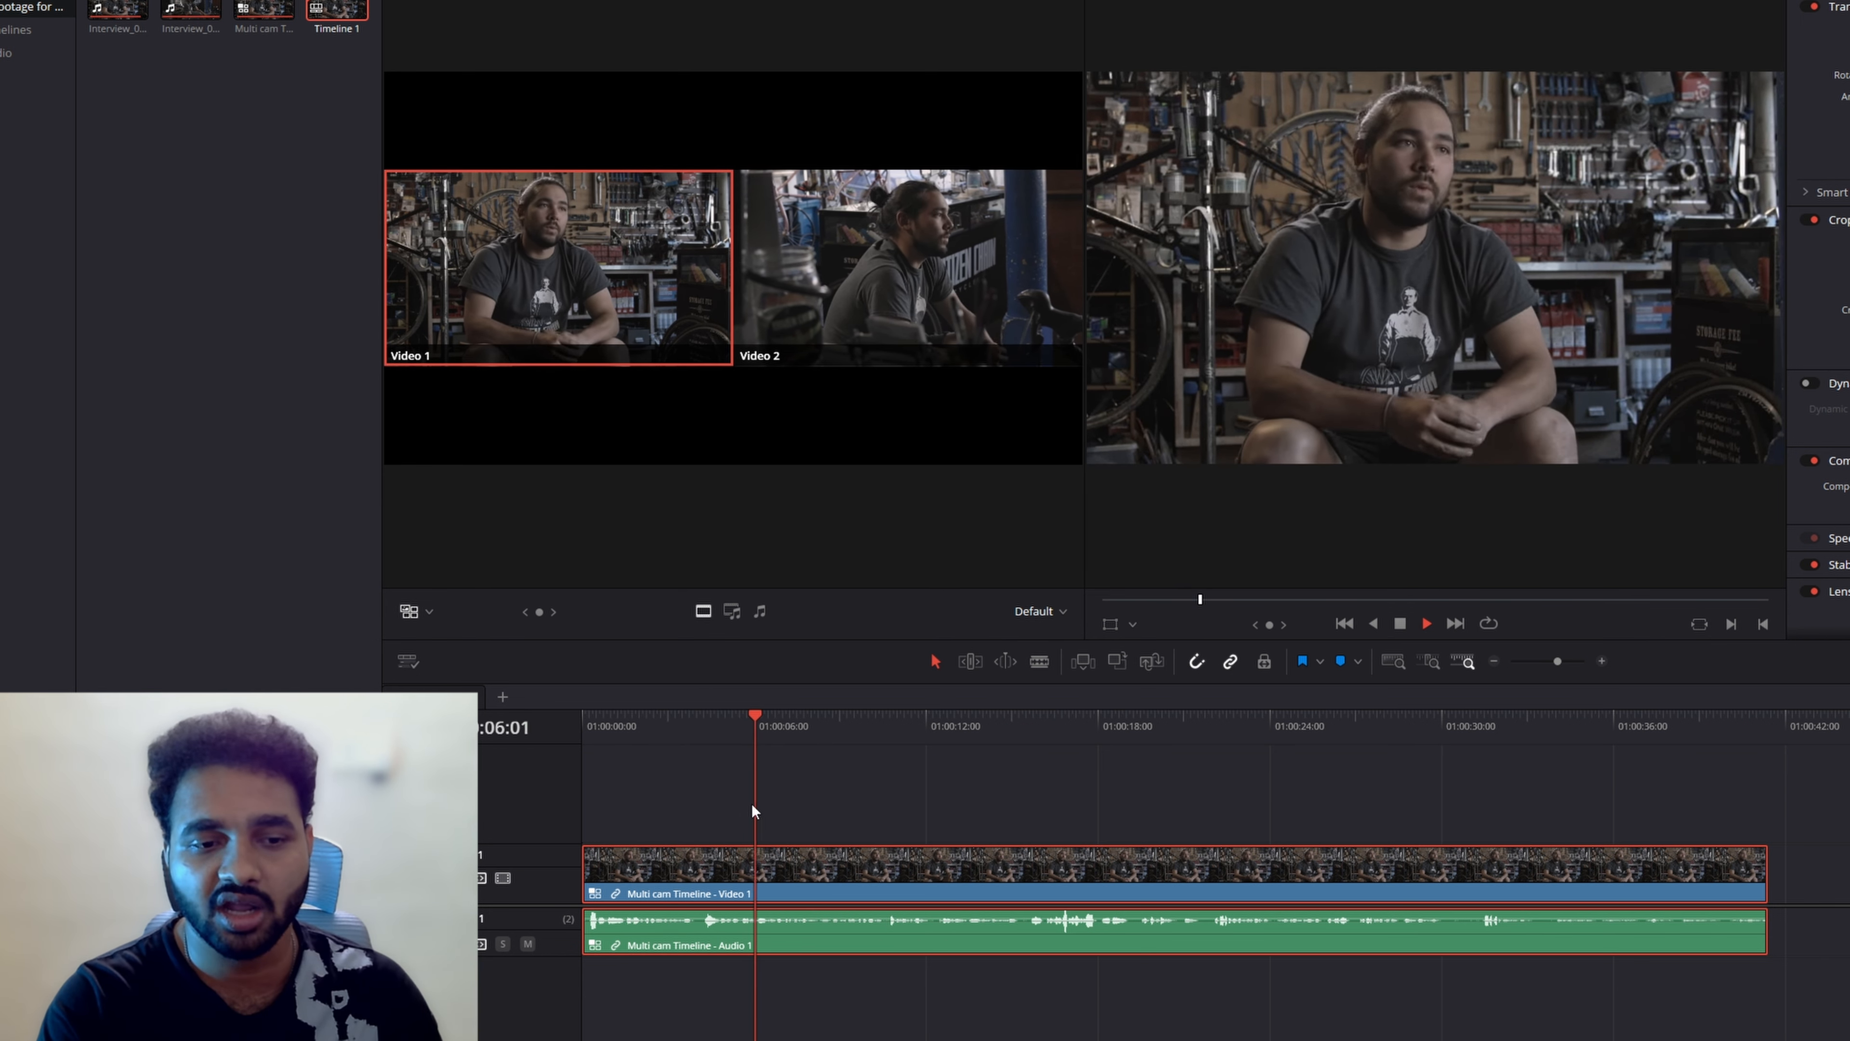
left_click(883, 242)
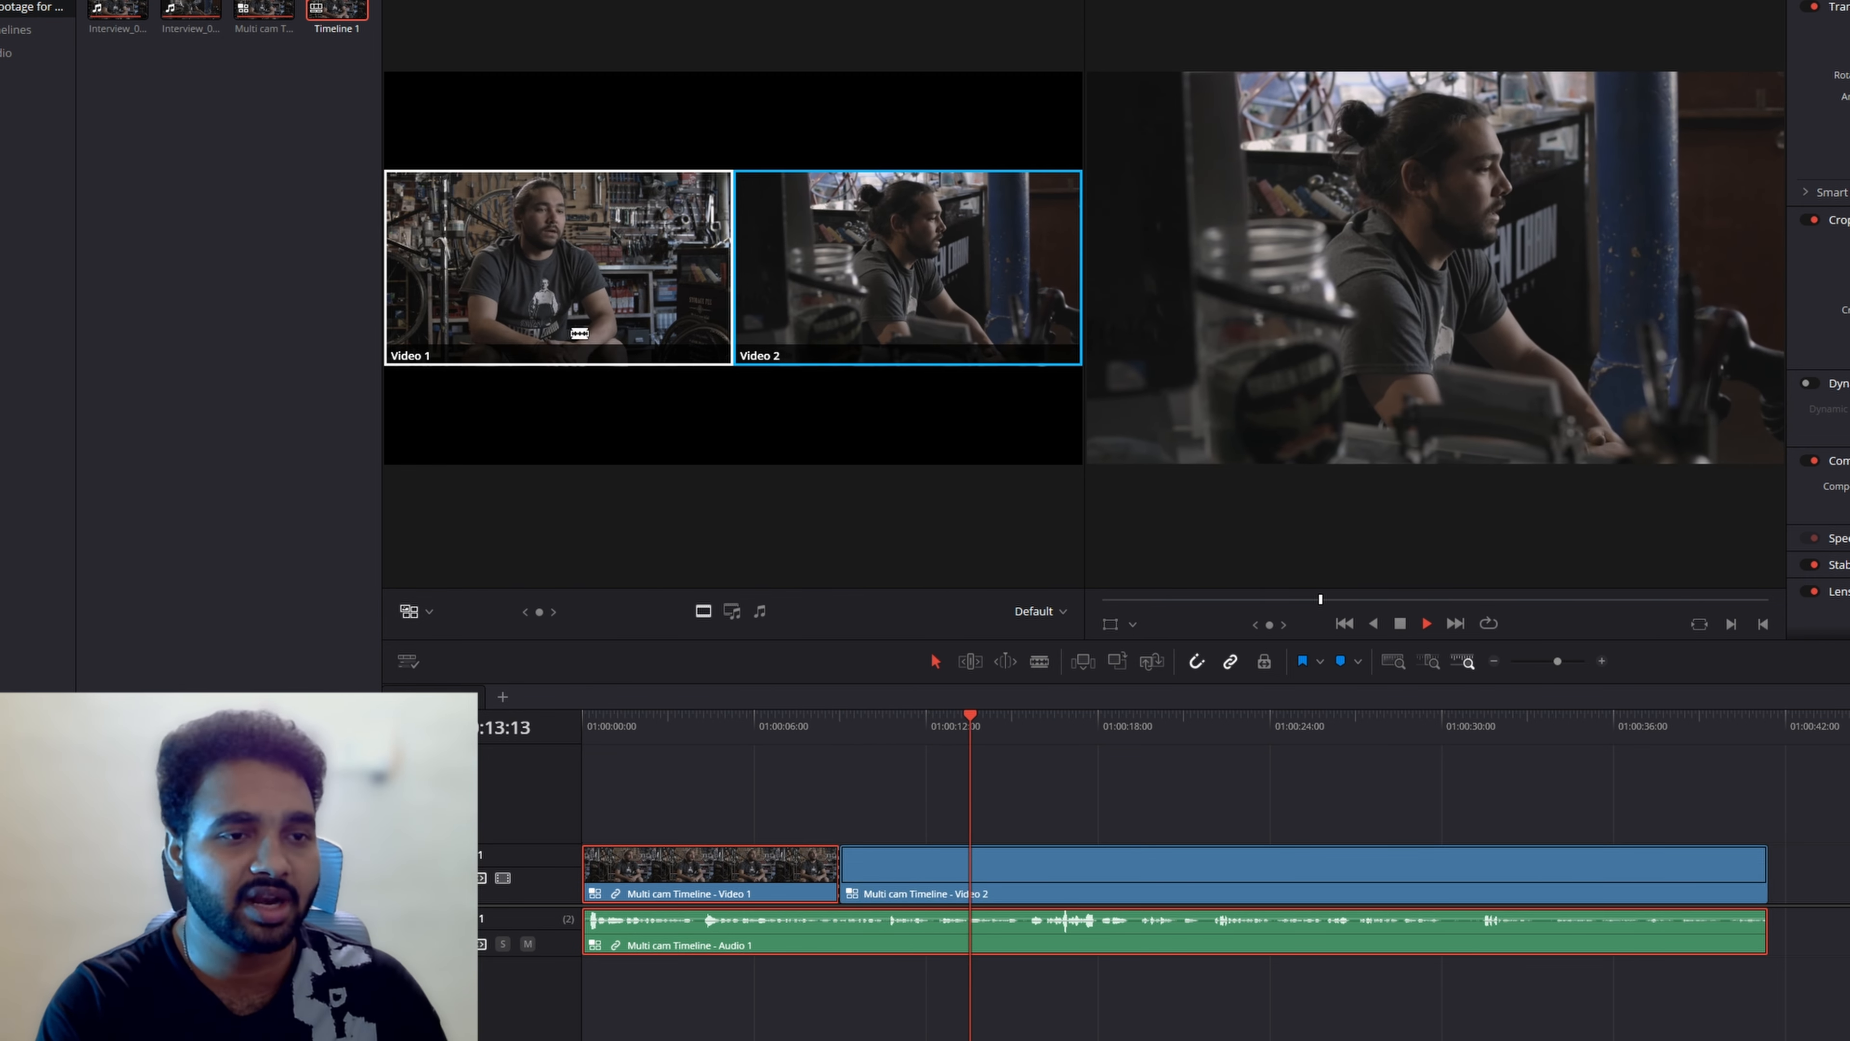
left_click(536, 286)
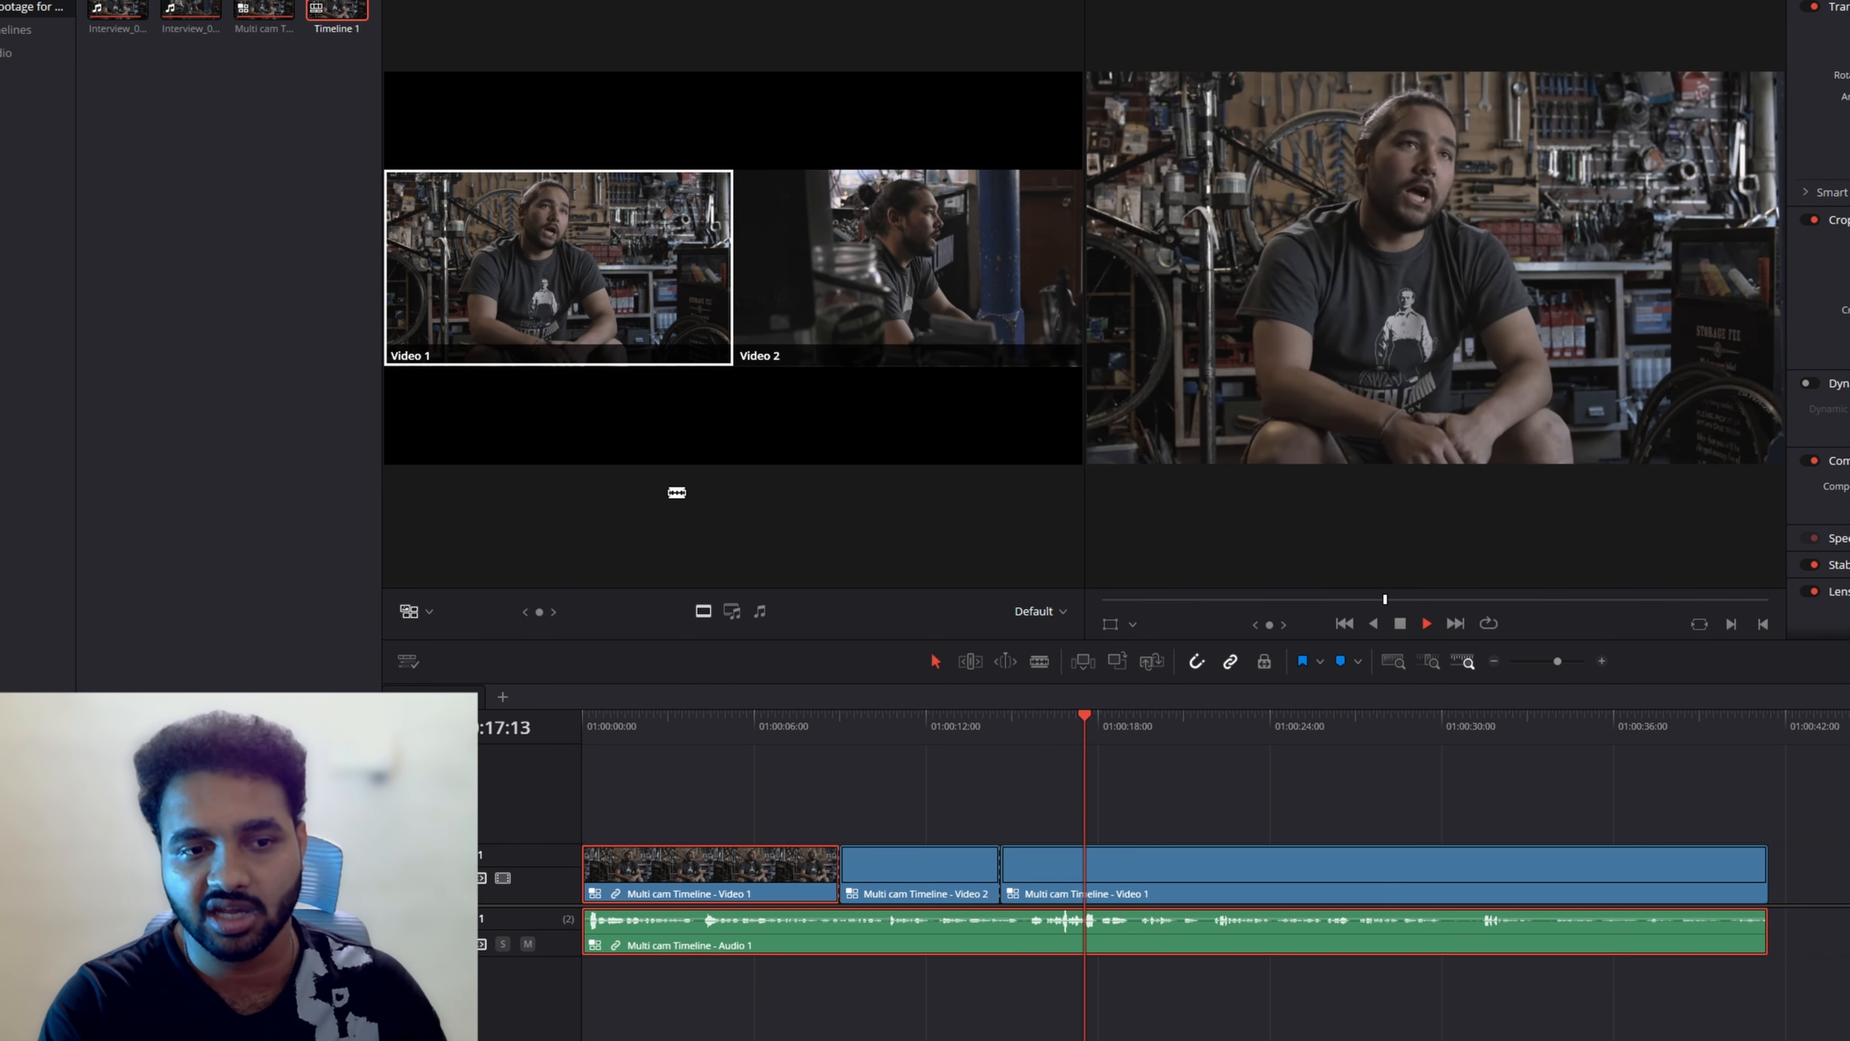
left_click(703, 612)
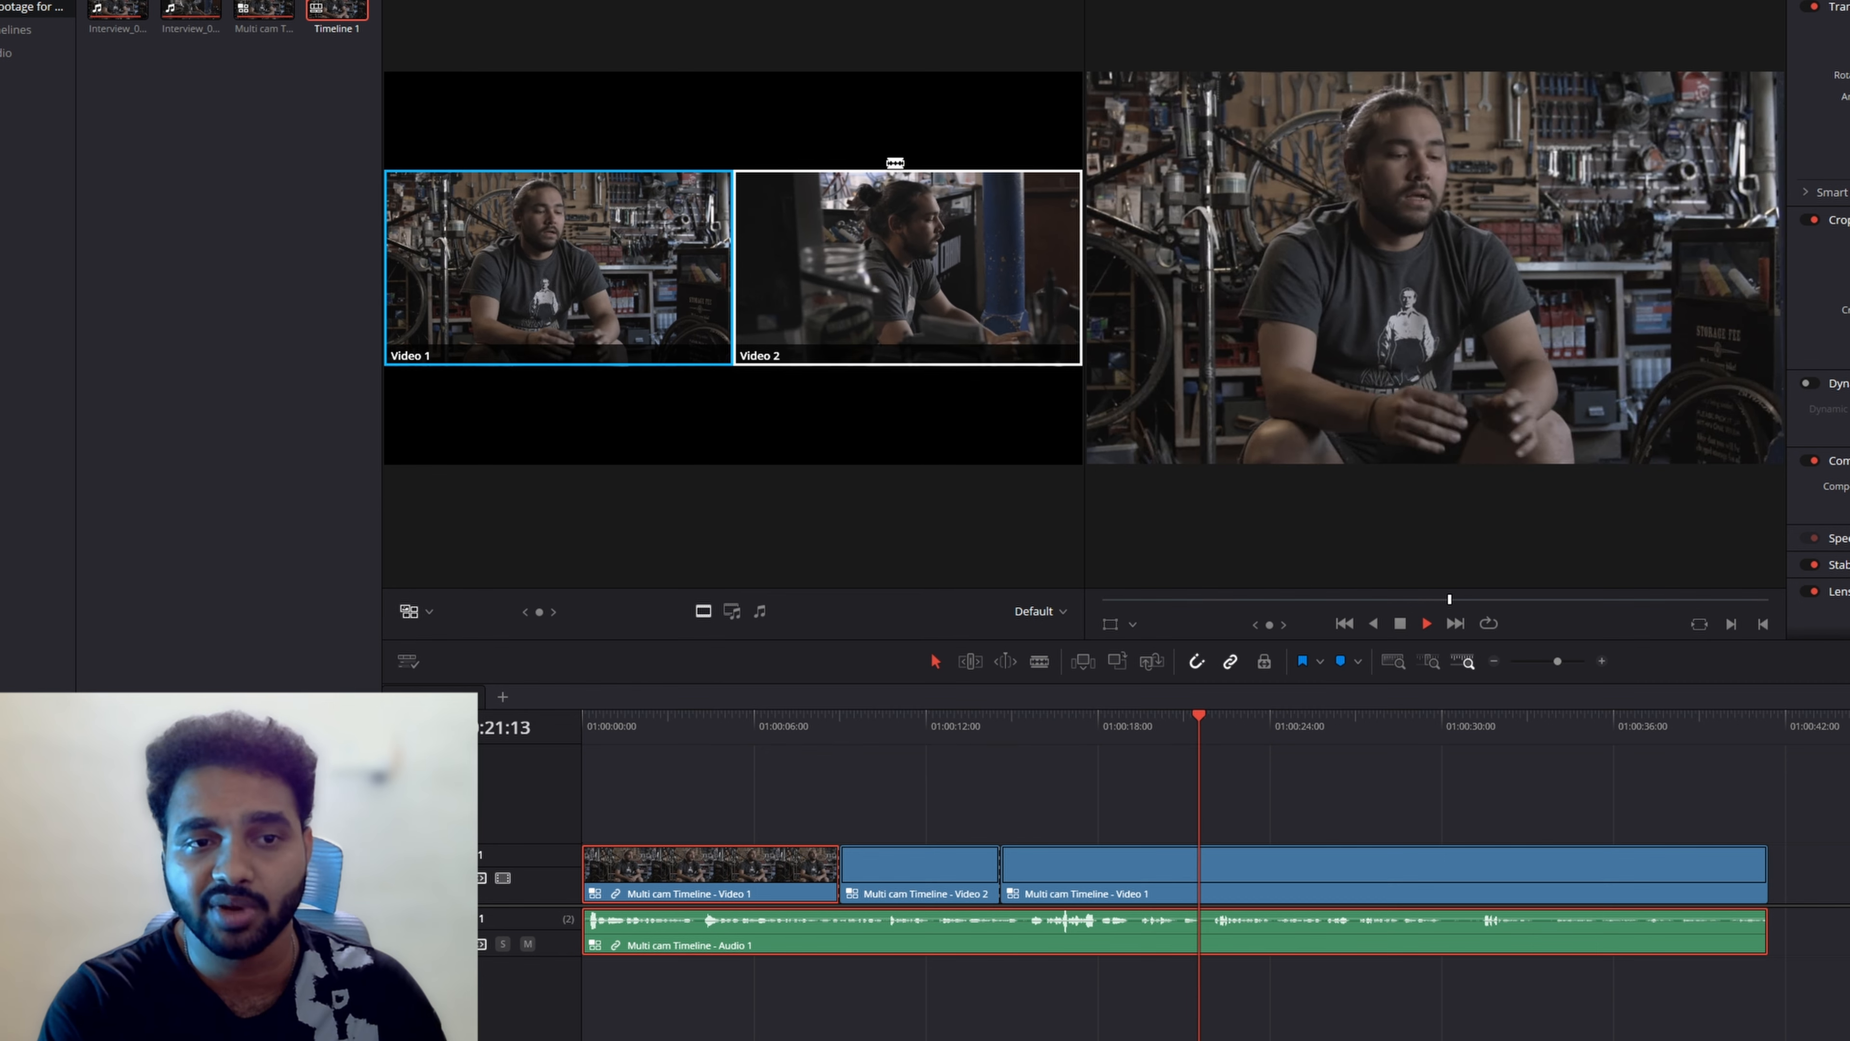
left_click(898, 252)
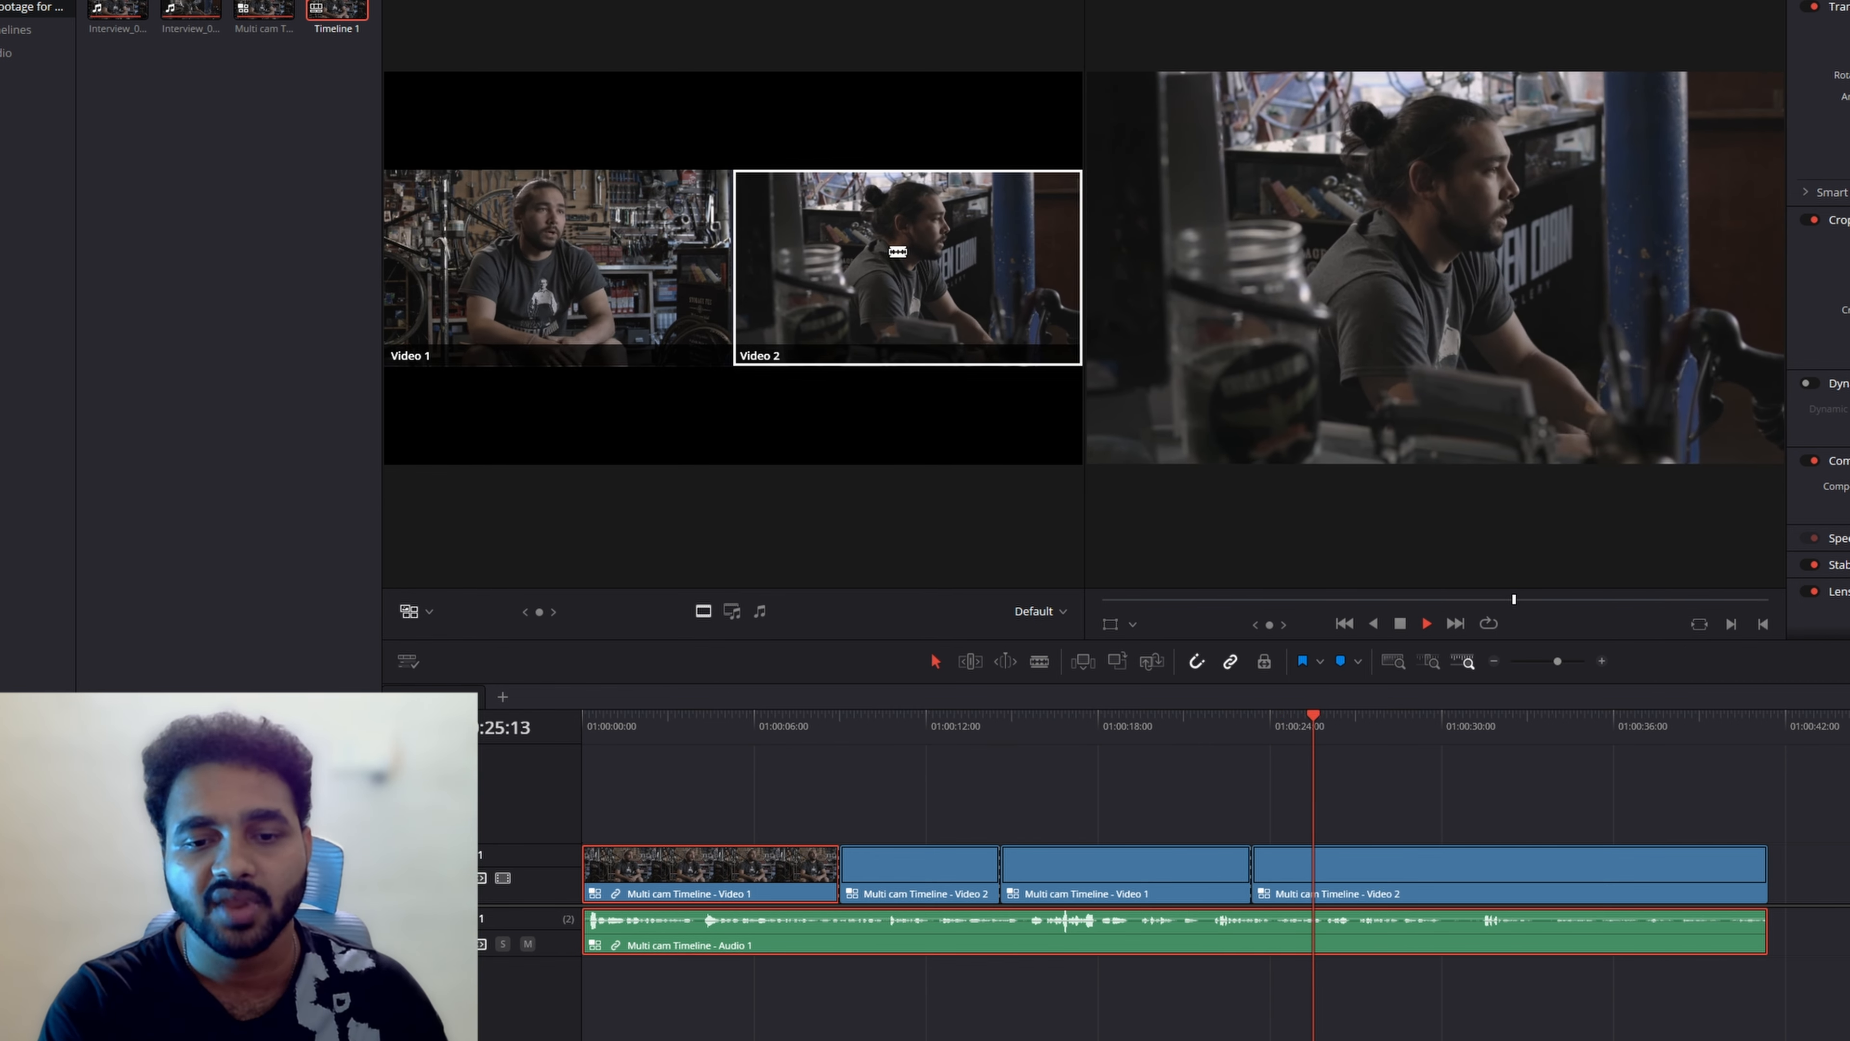
key("1")
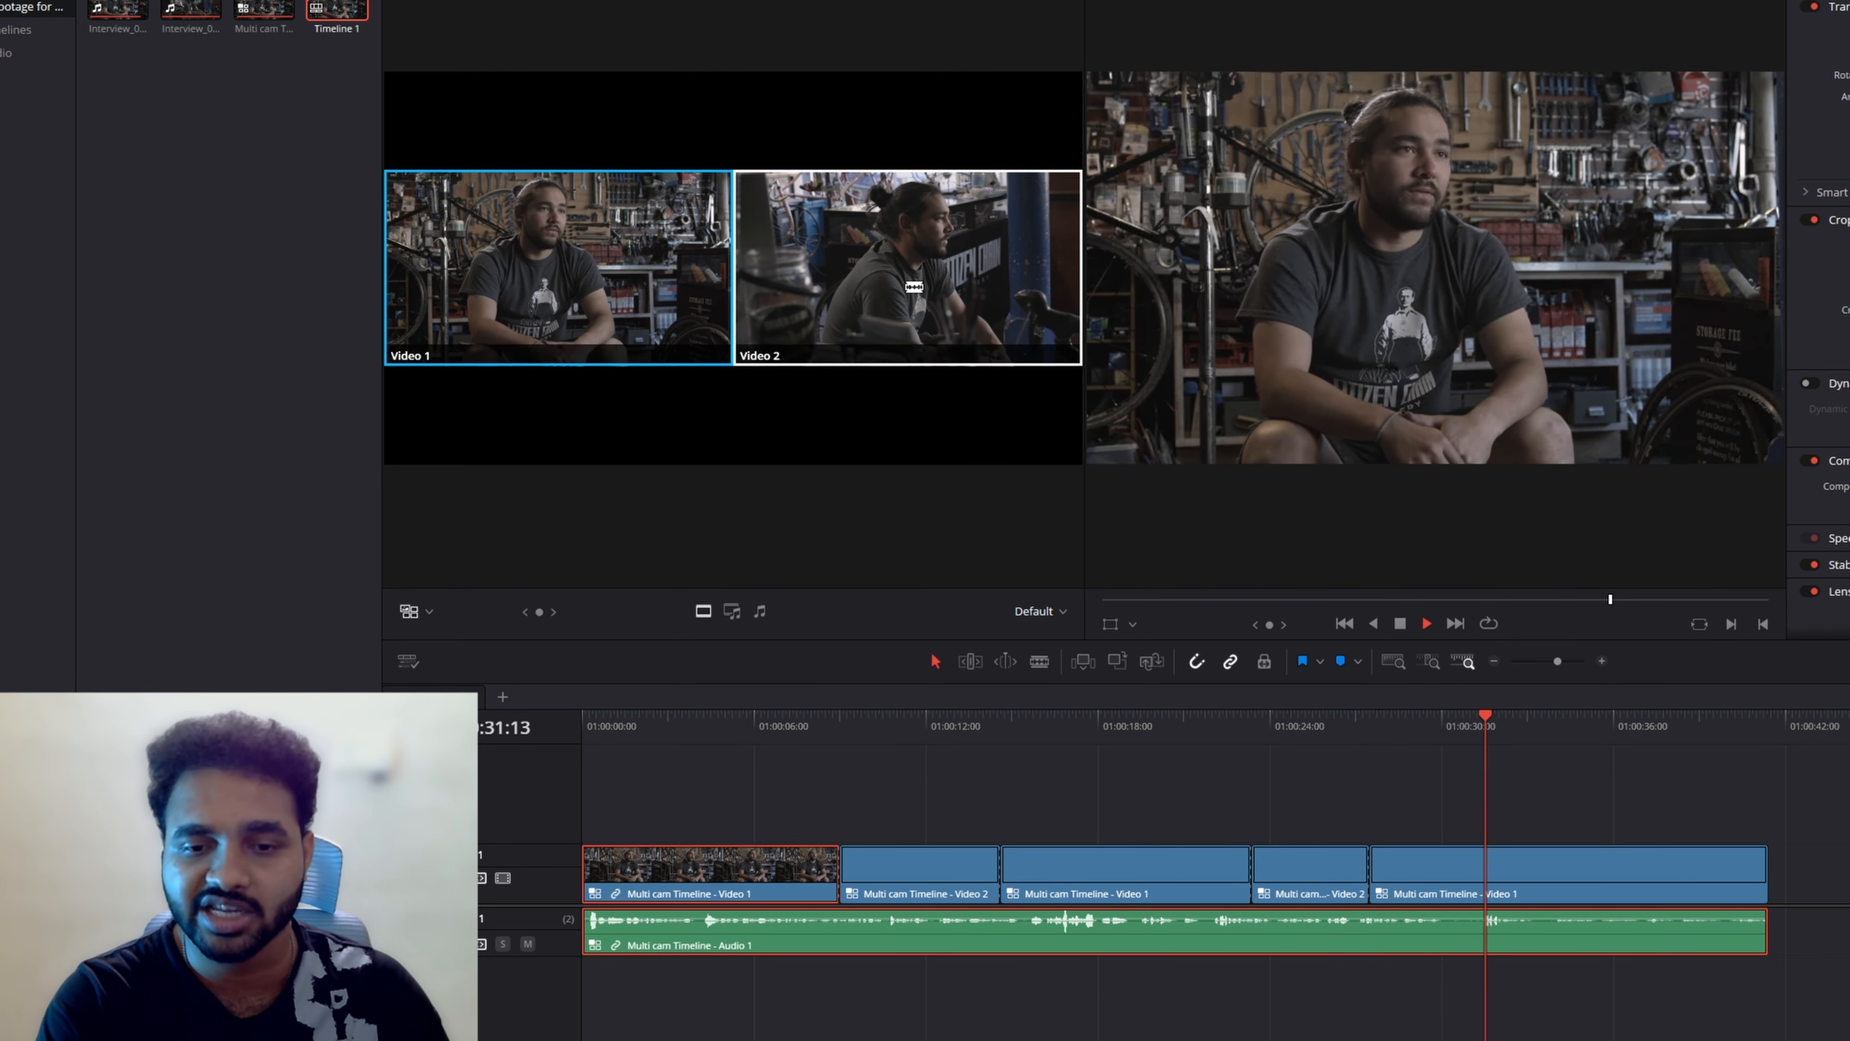
left_click(914, 286)
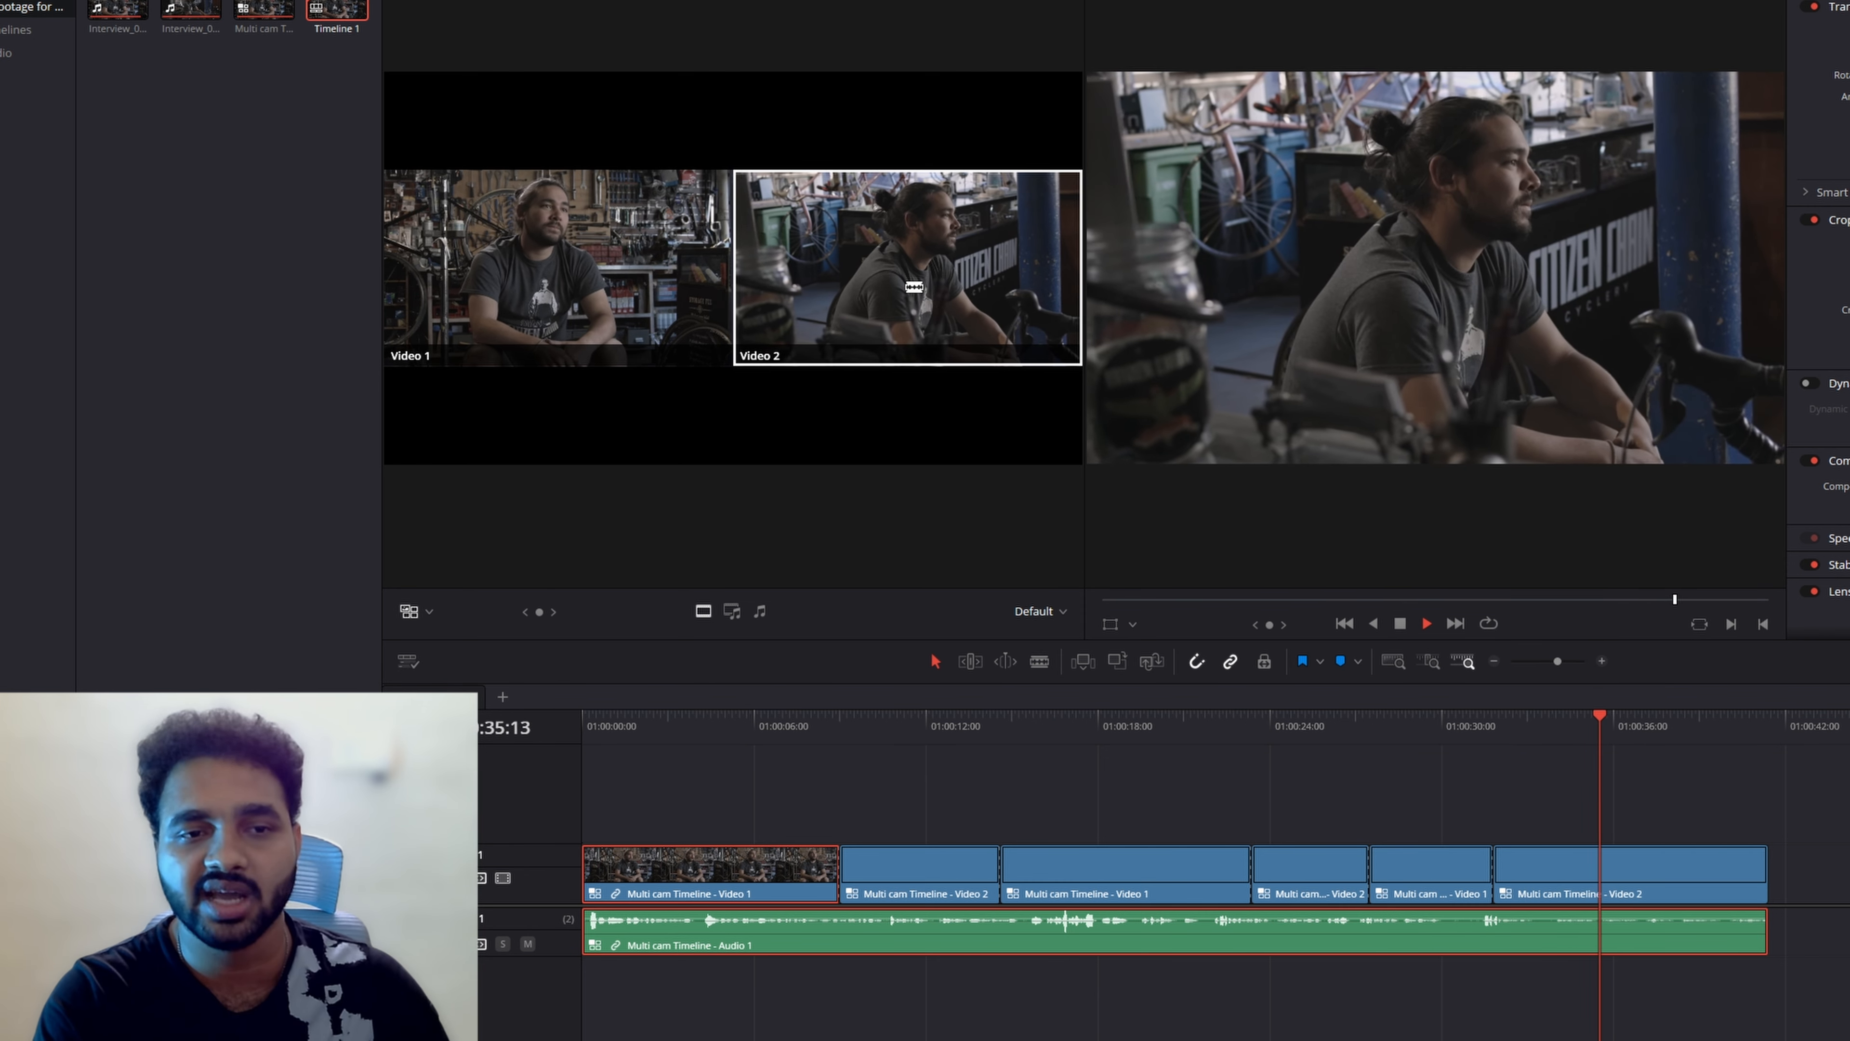
key("space")
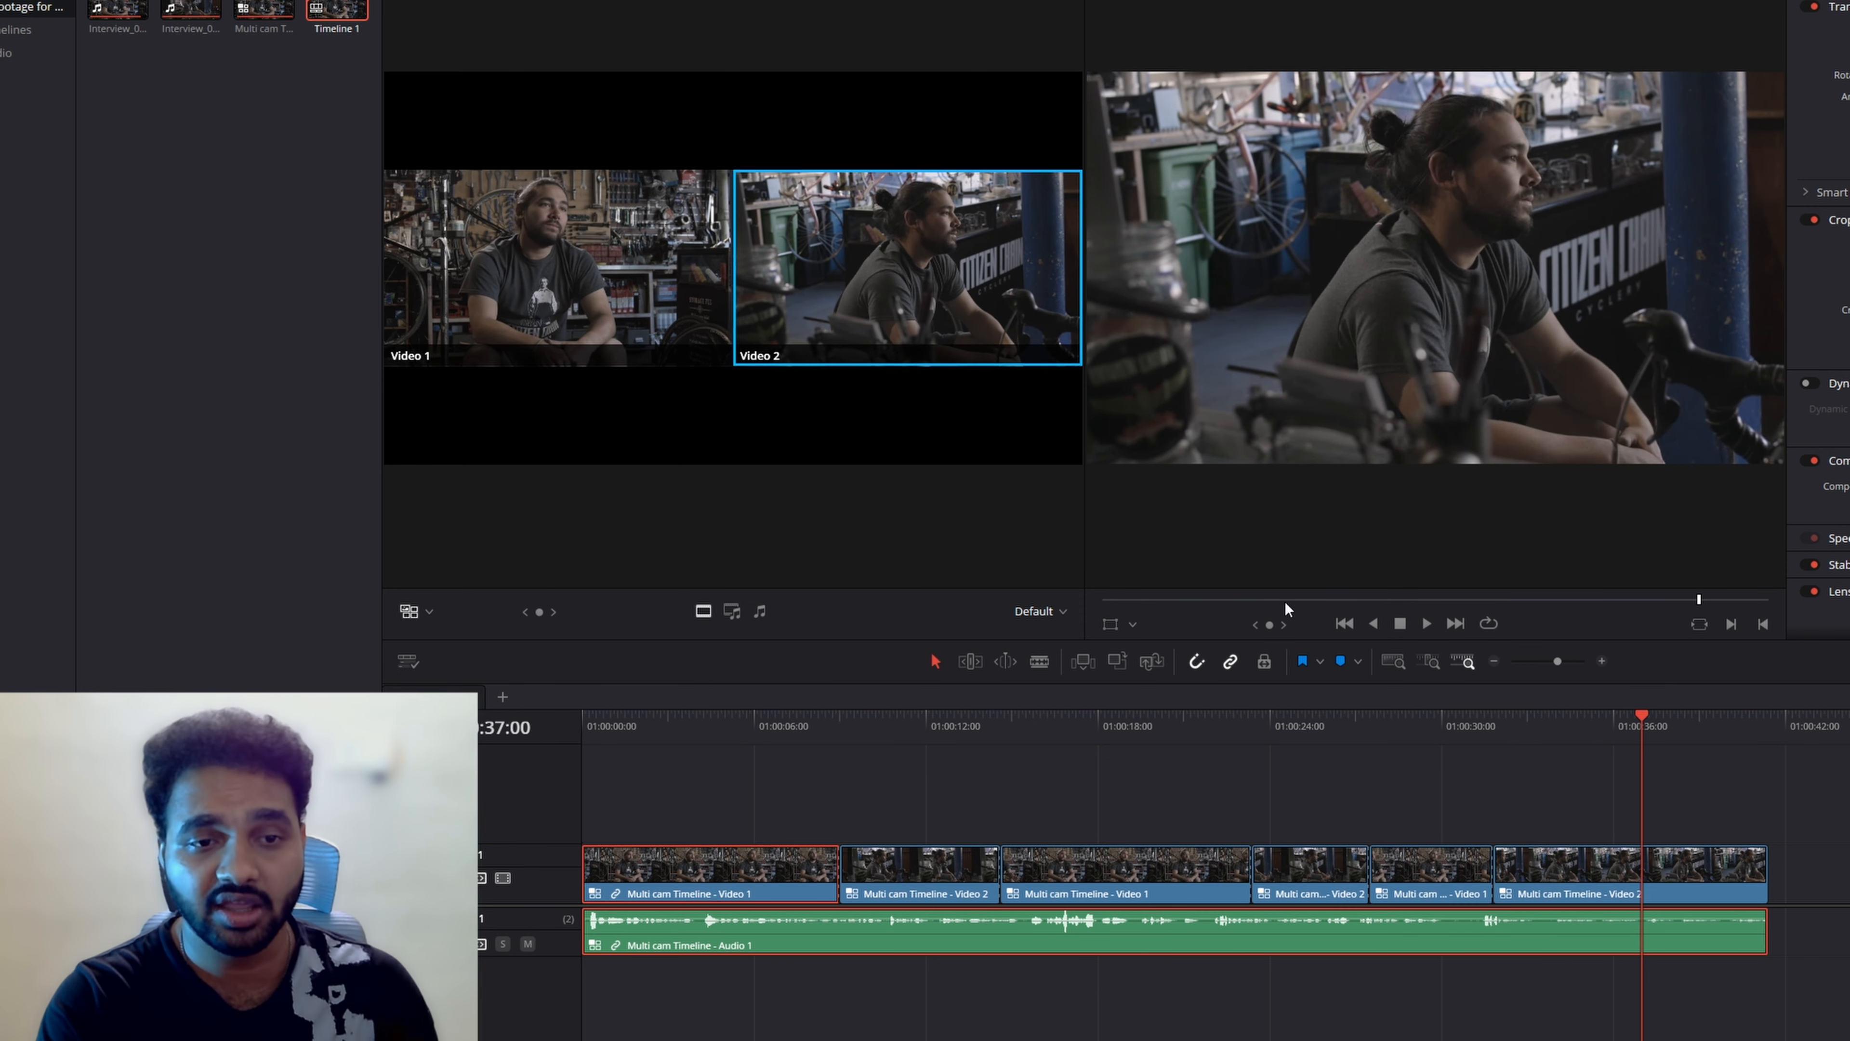
Scrub through Timeline 1 to review the alternating Video 1 and Video 2 segments created by the live angle cuts
mouse_move(908, 754)
left_mouse_down()
mouse_move(720, 741)
mouse_move(873, 751)
mouse_move(756, 866)
mouse_move(883, 734)
mouse_move(938, 735)
left_mouse_up()
left_click(1086, 729)
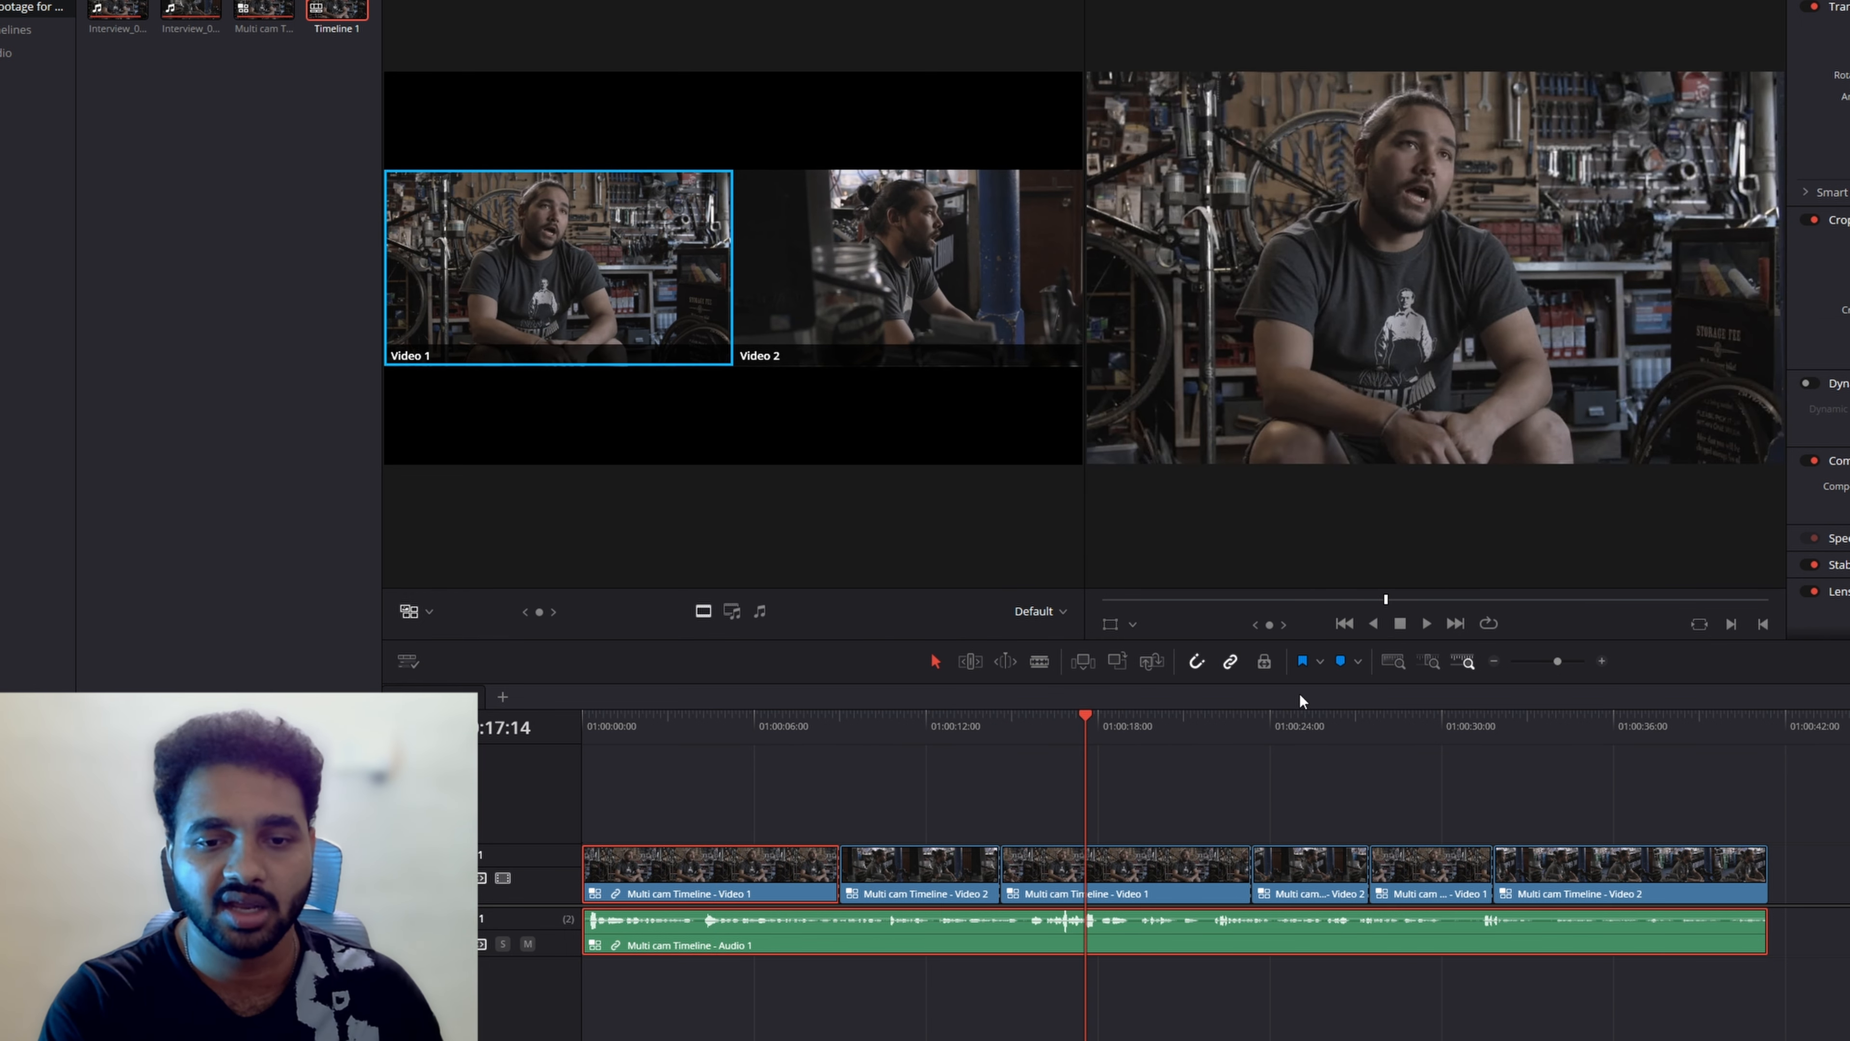
left_click(1338, 723)
left_click(1439, 718)
left_click(1619, 729)
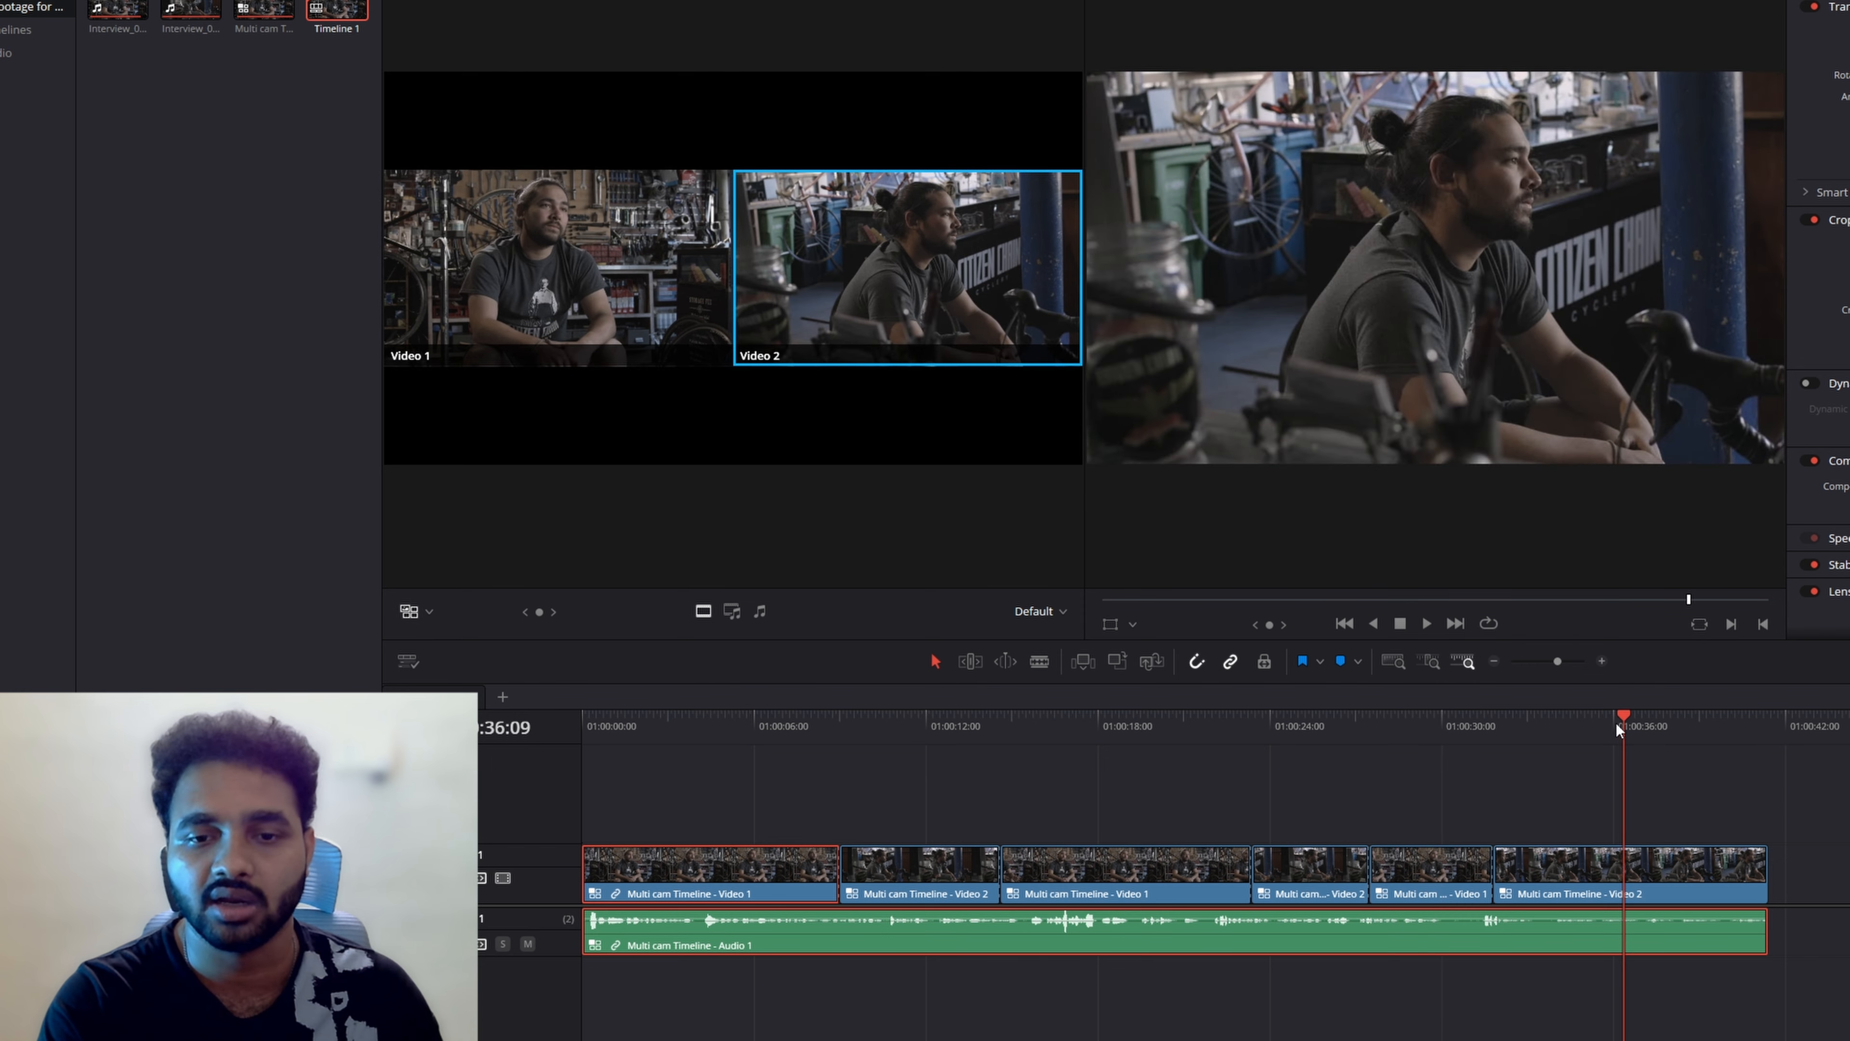
left_click(877, 725)
left_click(1050, 825)
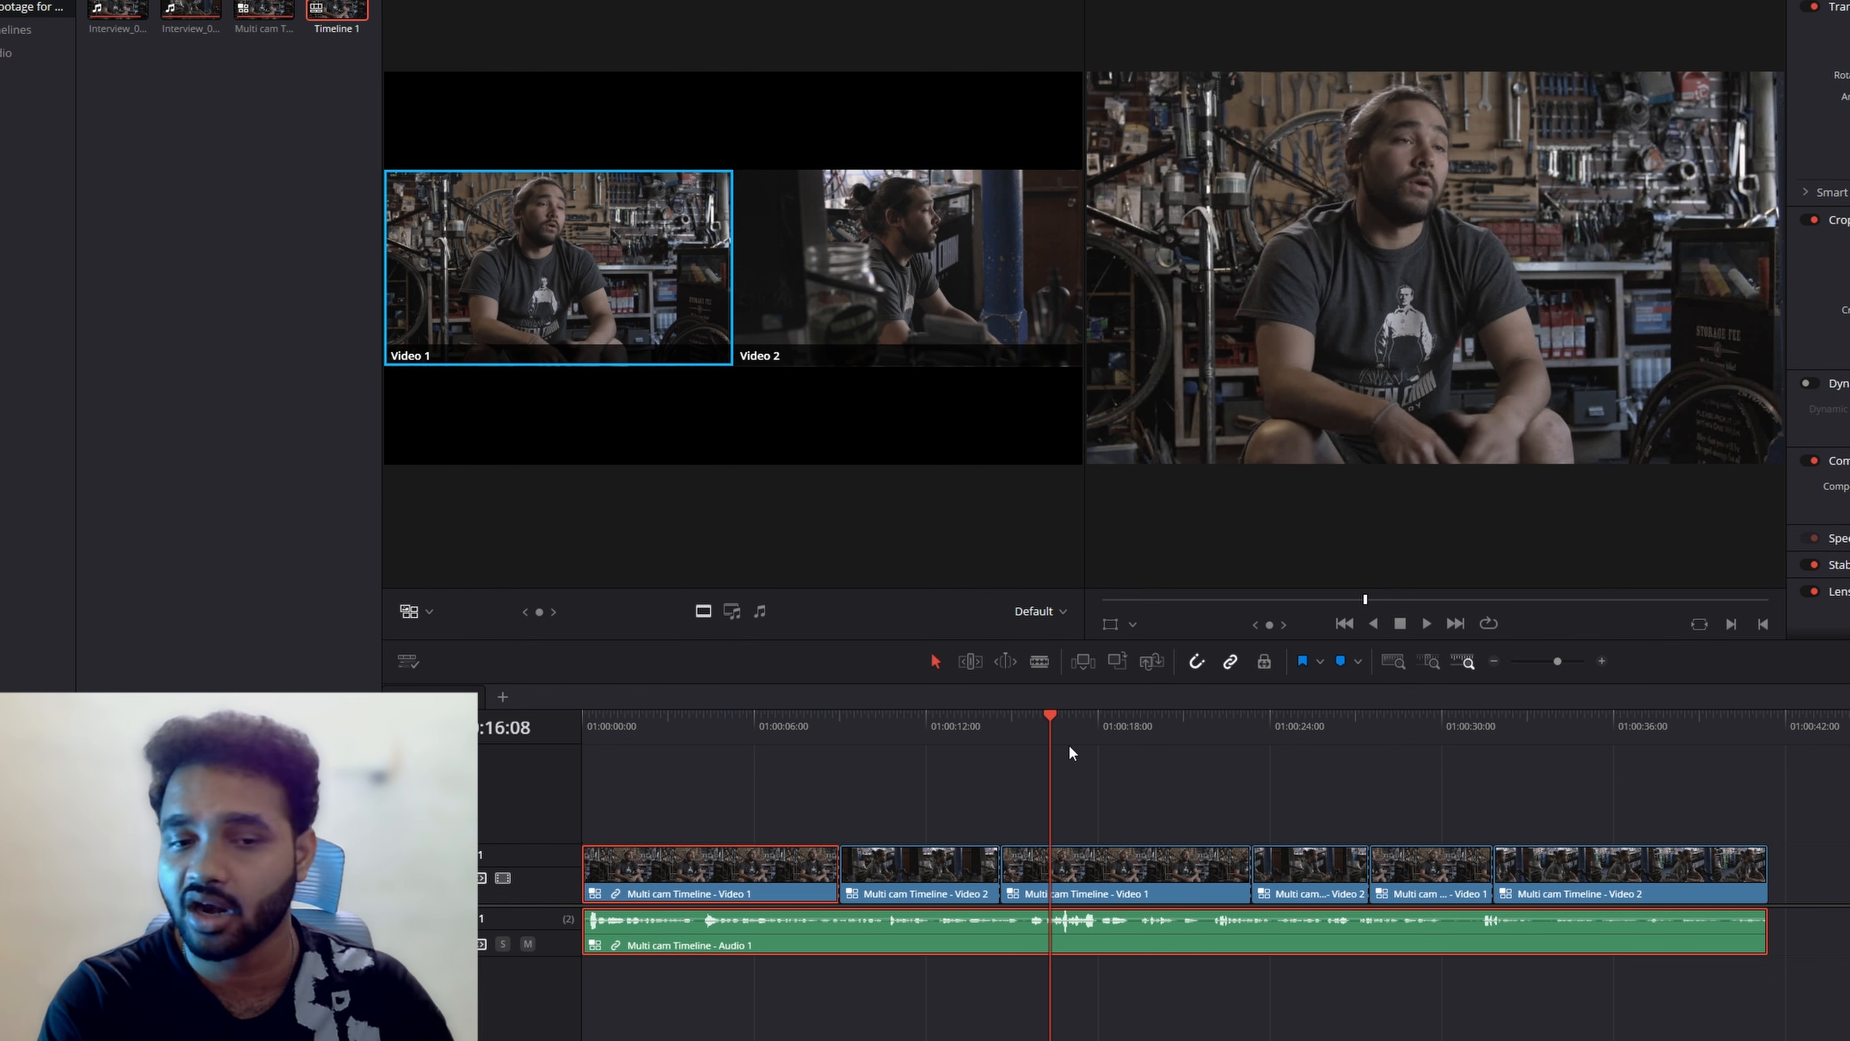
left_click_drag(1035, 736, 780, 746)
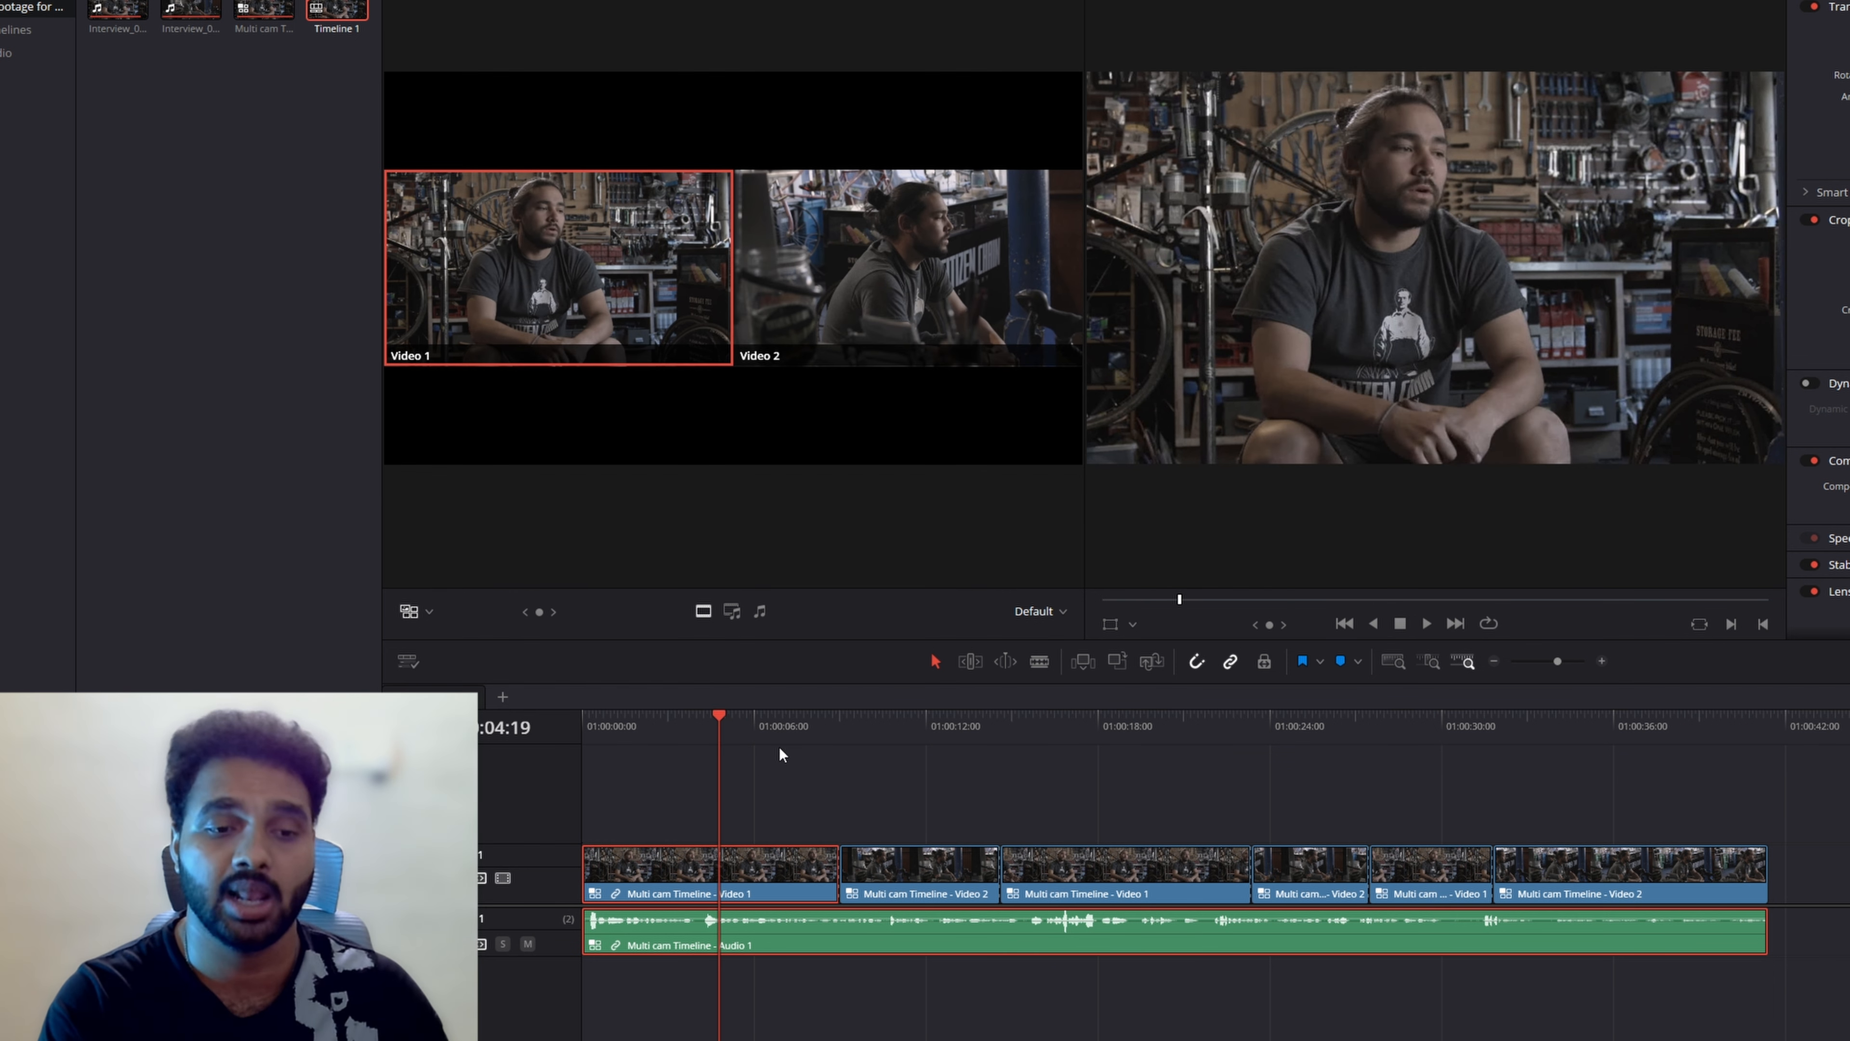
Magnify the timeline around the first angle cut and play across it to check its timing
left_click(808, 734)
key("ctrl+equal")
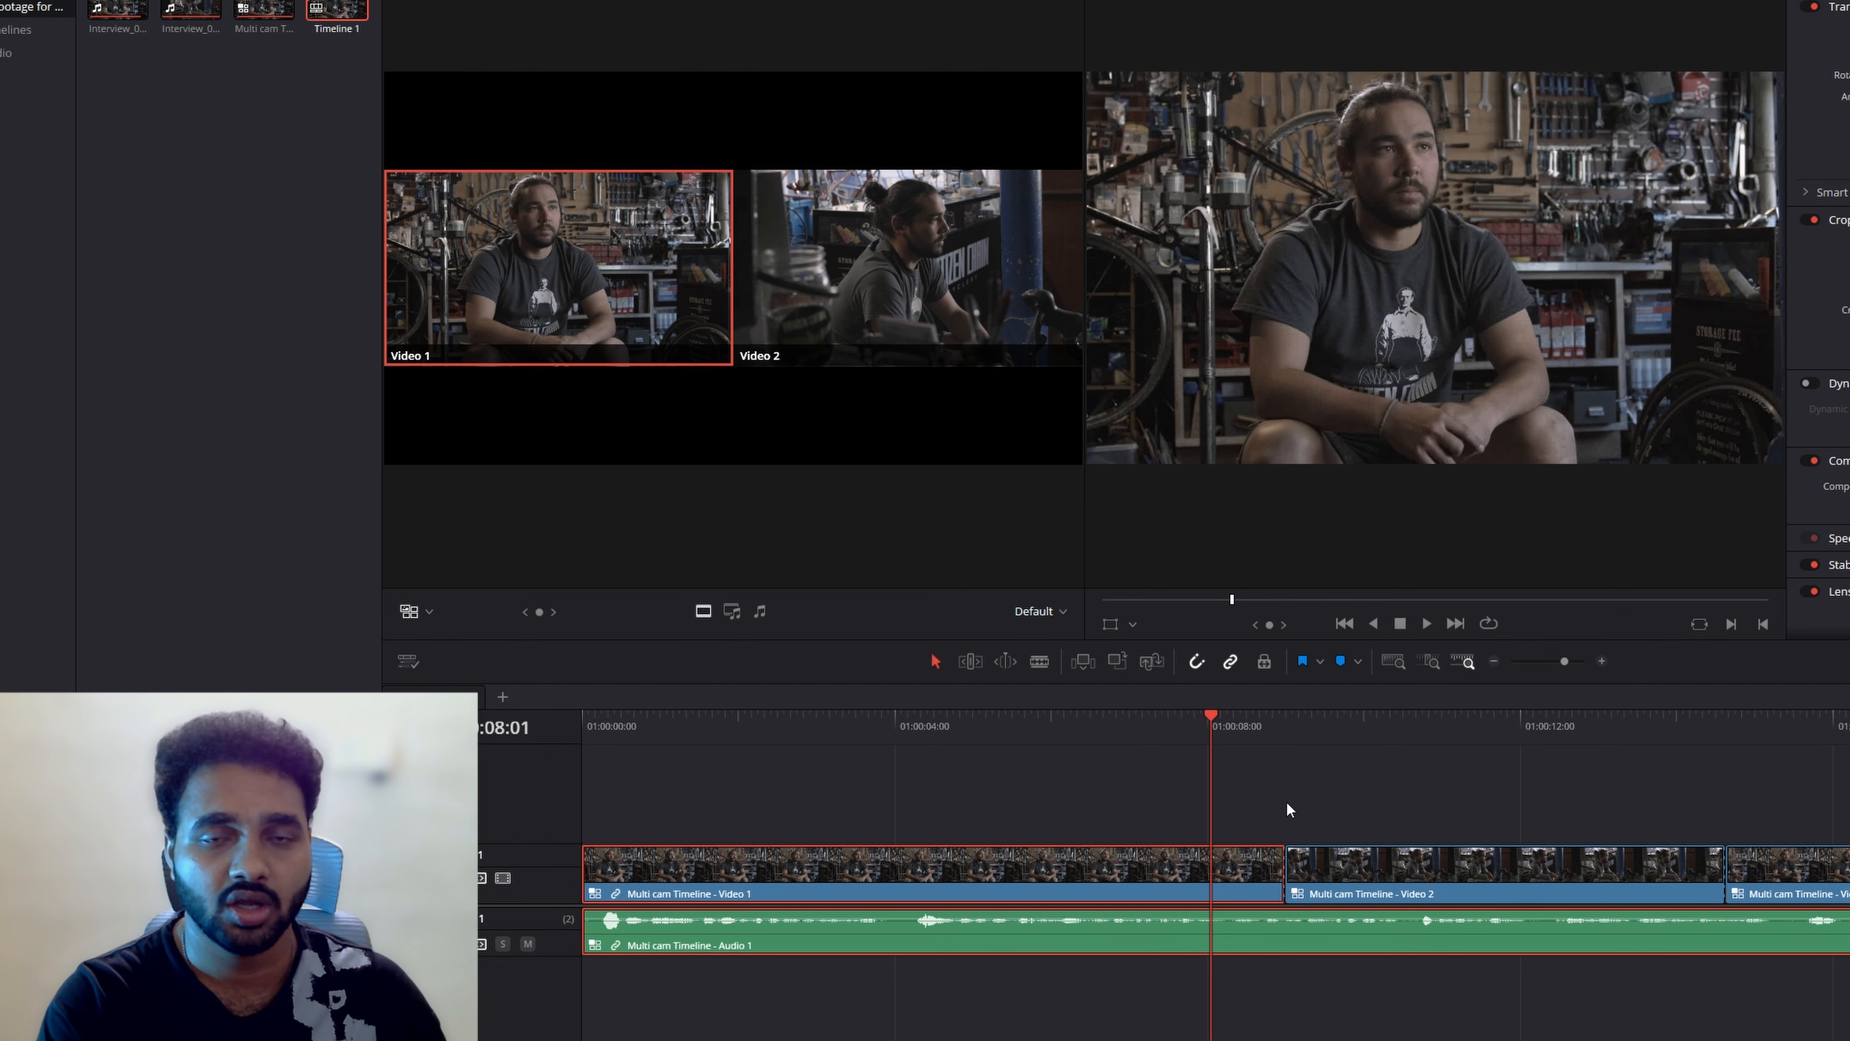
key("ctrl+minus")
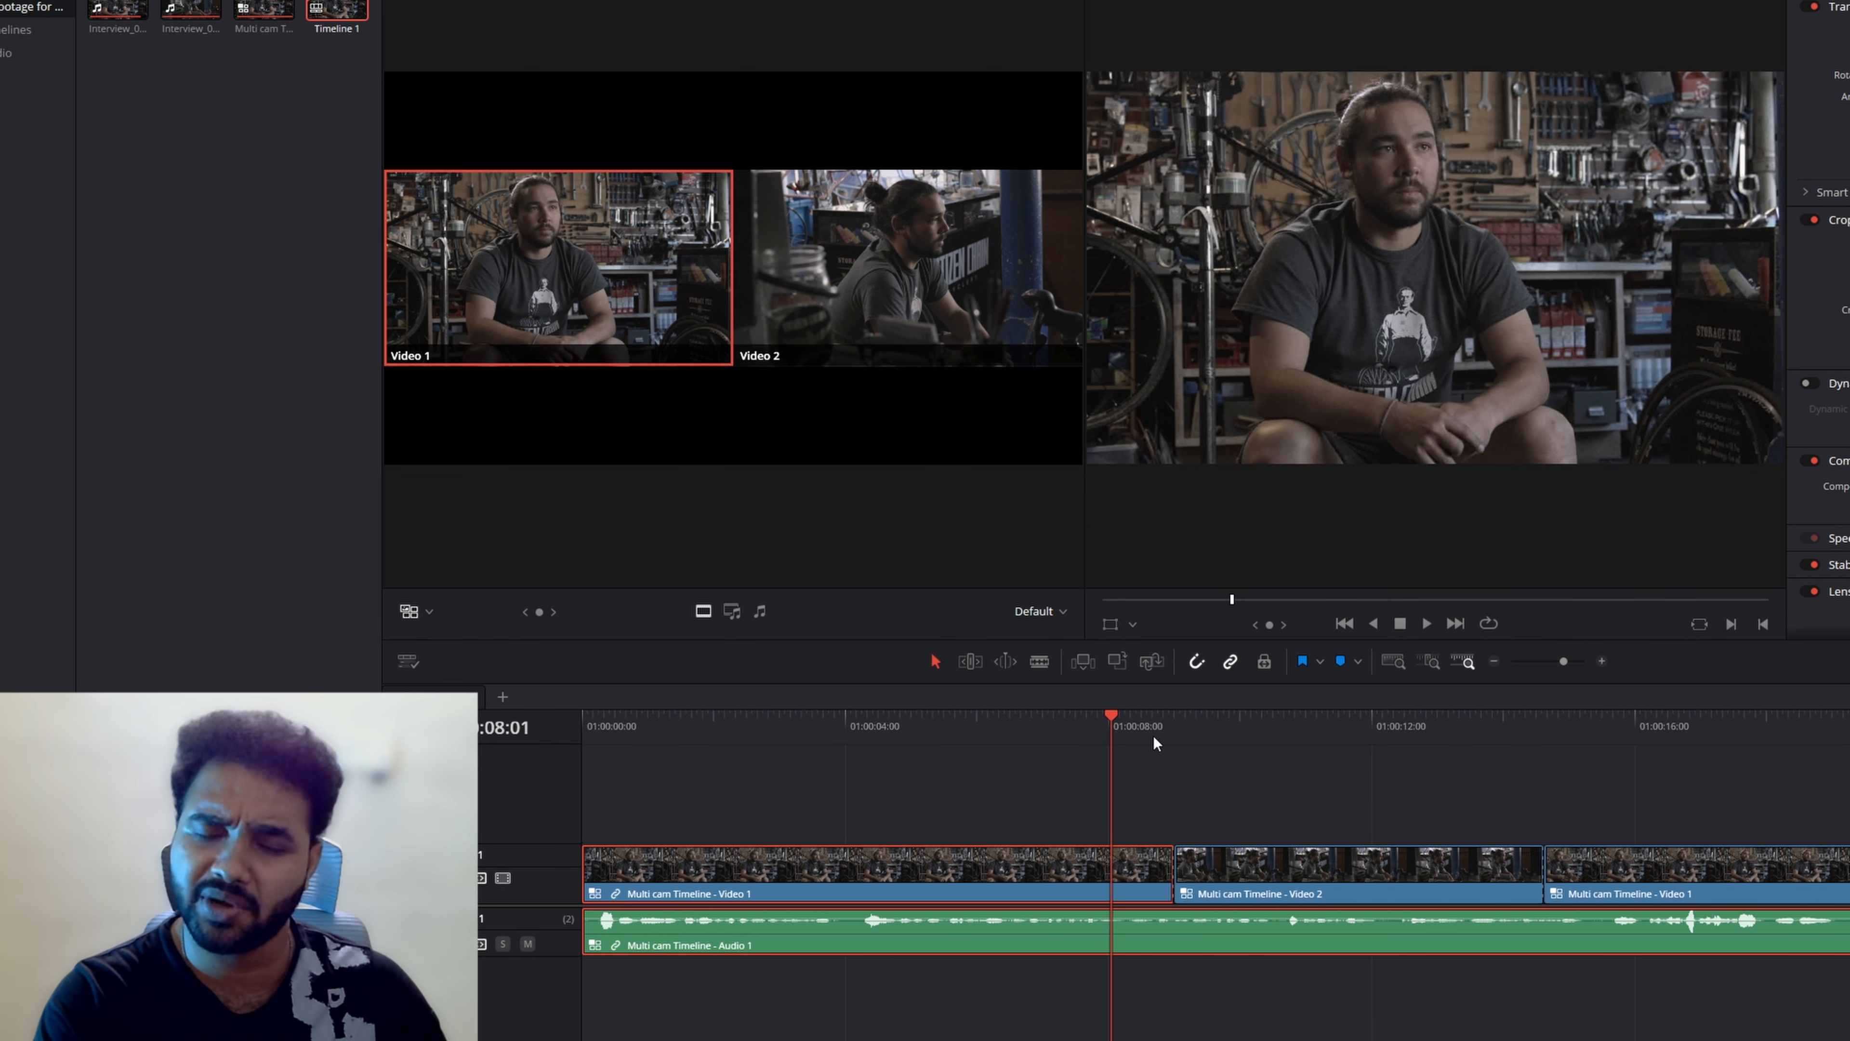
key("space")
left_click(1096, 729)
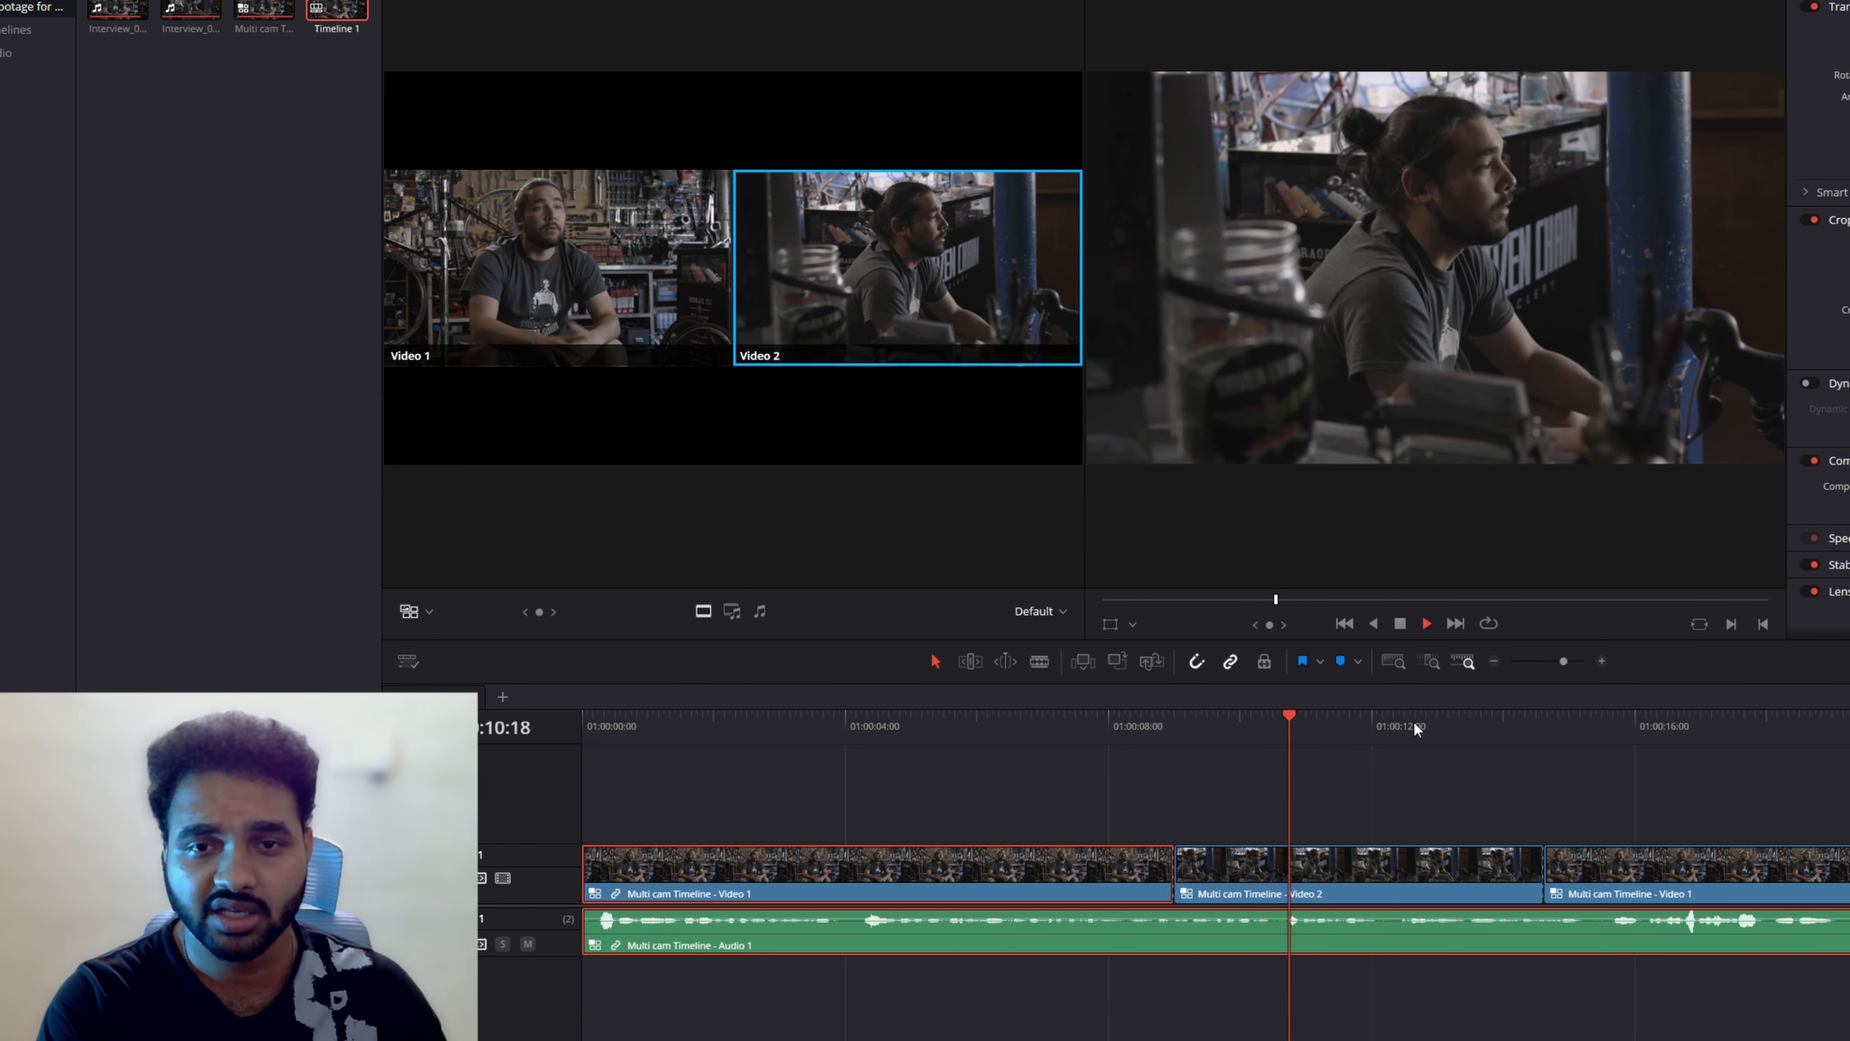
key("space")
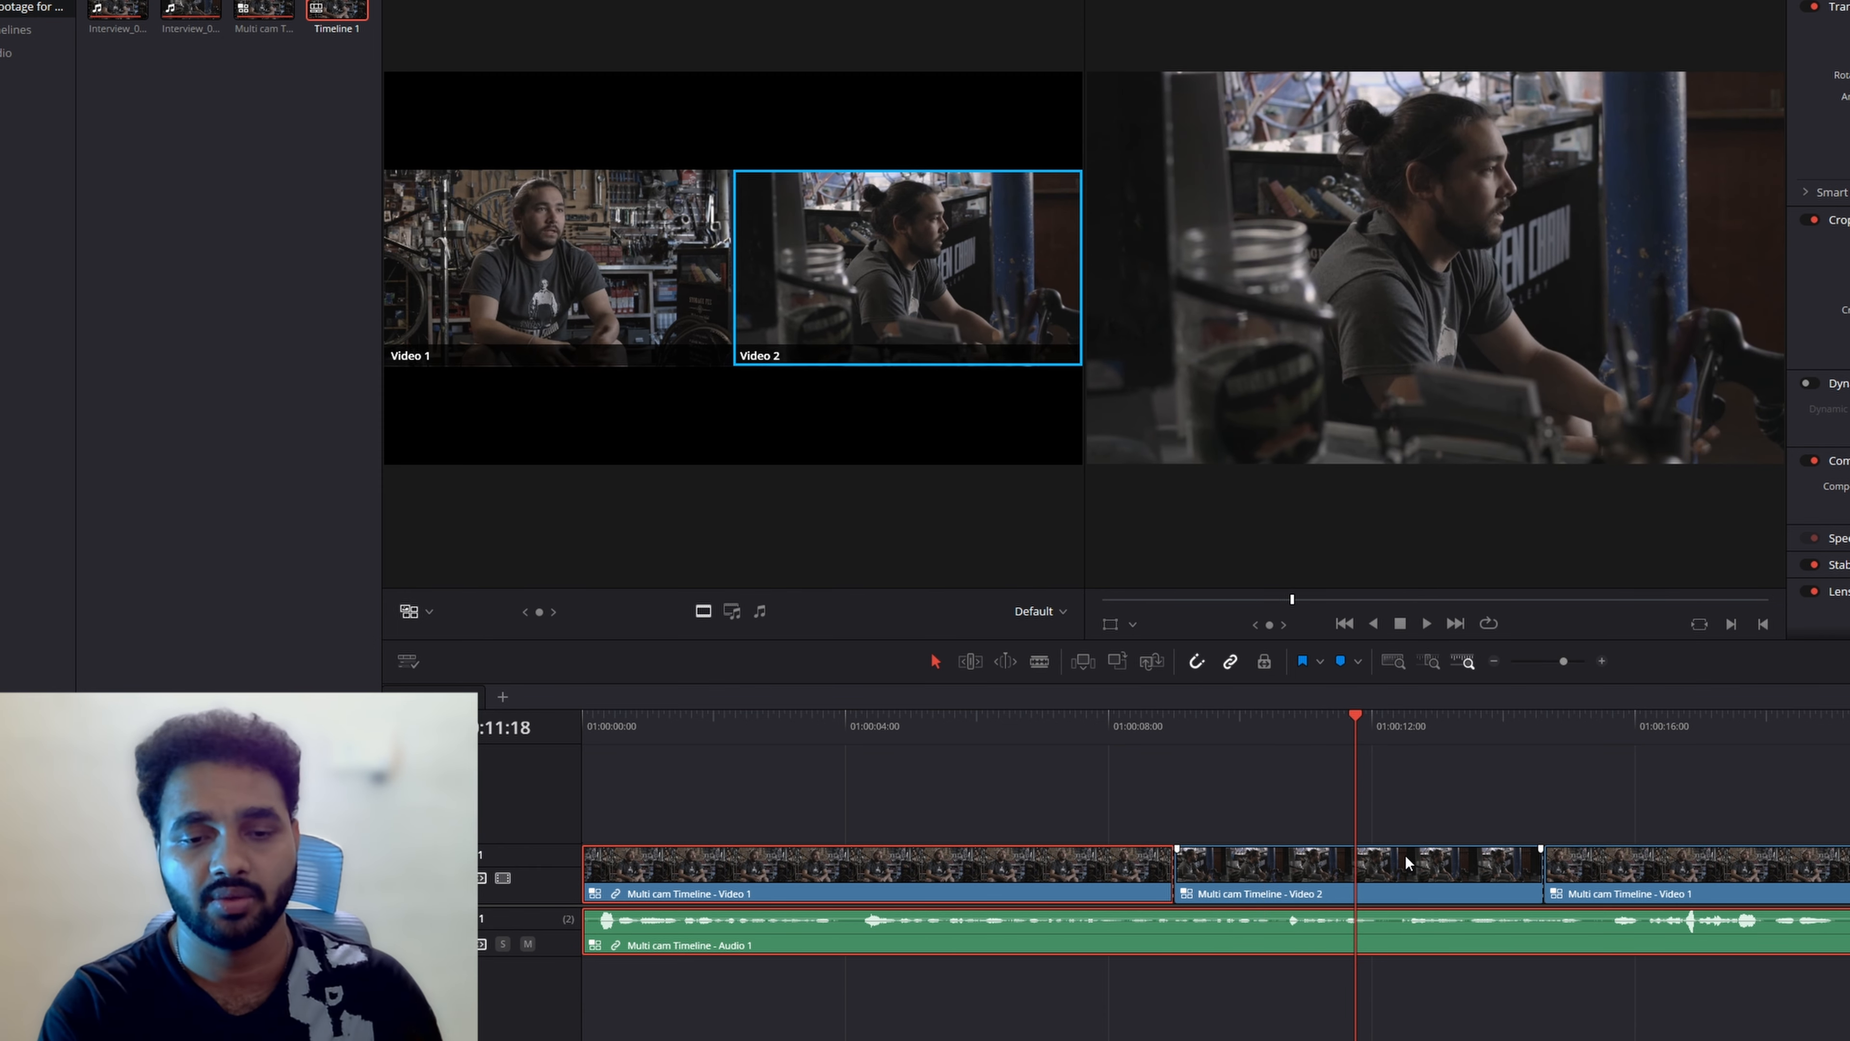
Switch the second segment's multicam clip angle to Video 1 and play it back
left_click(1324, 876)
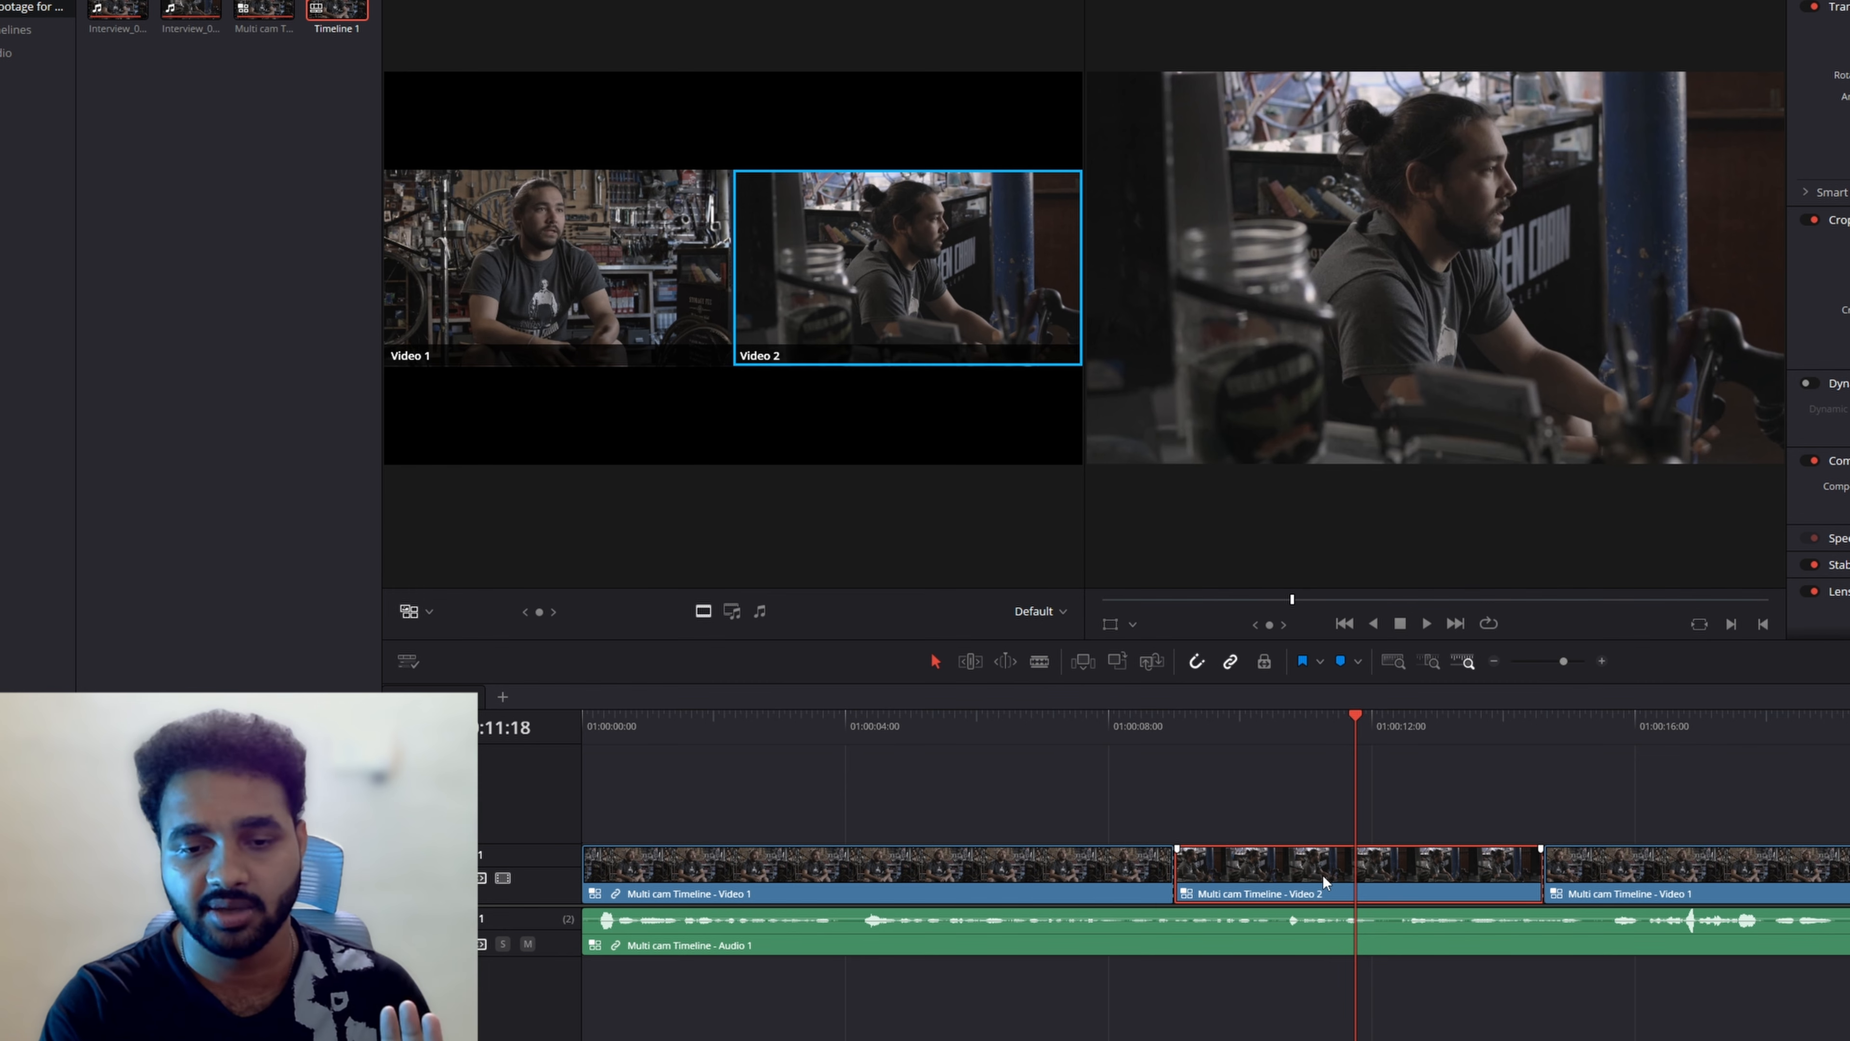
right_click(1322, 875)
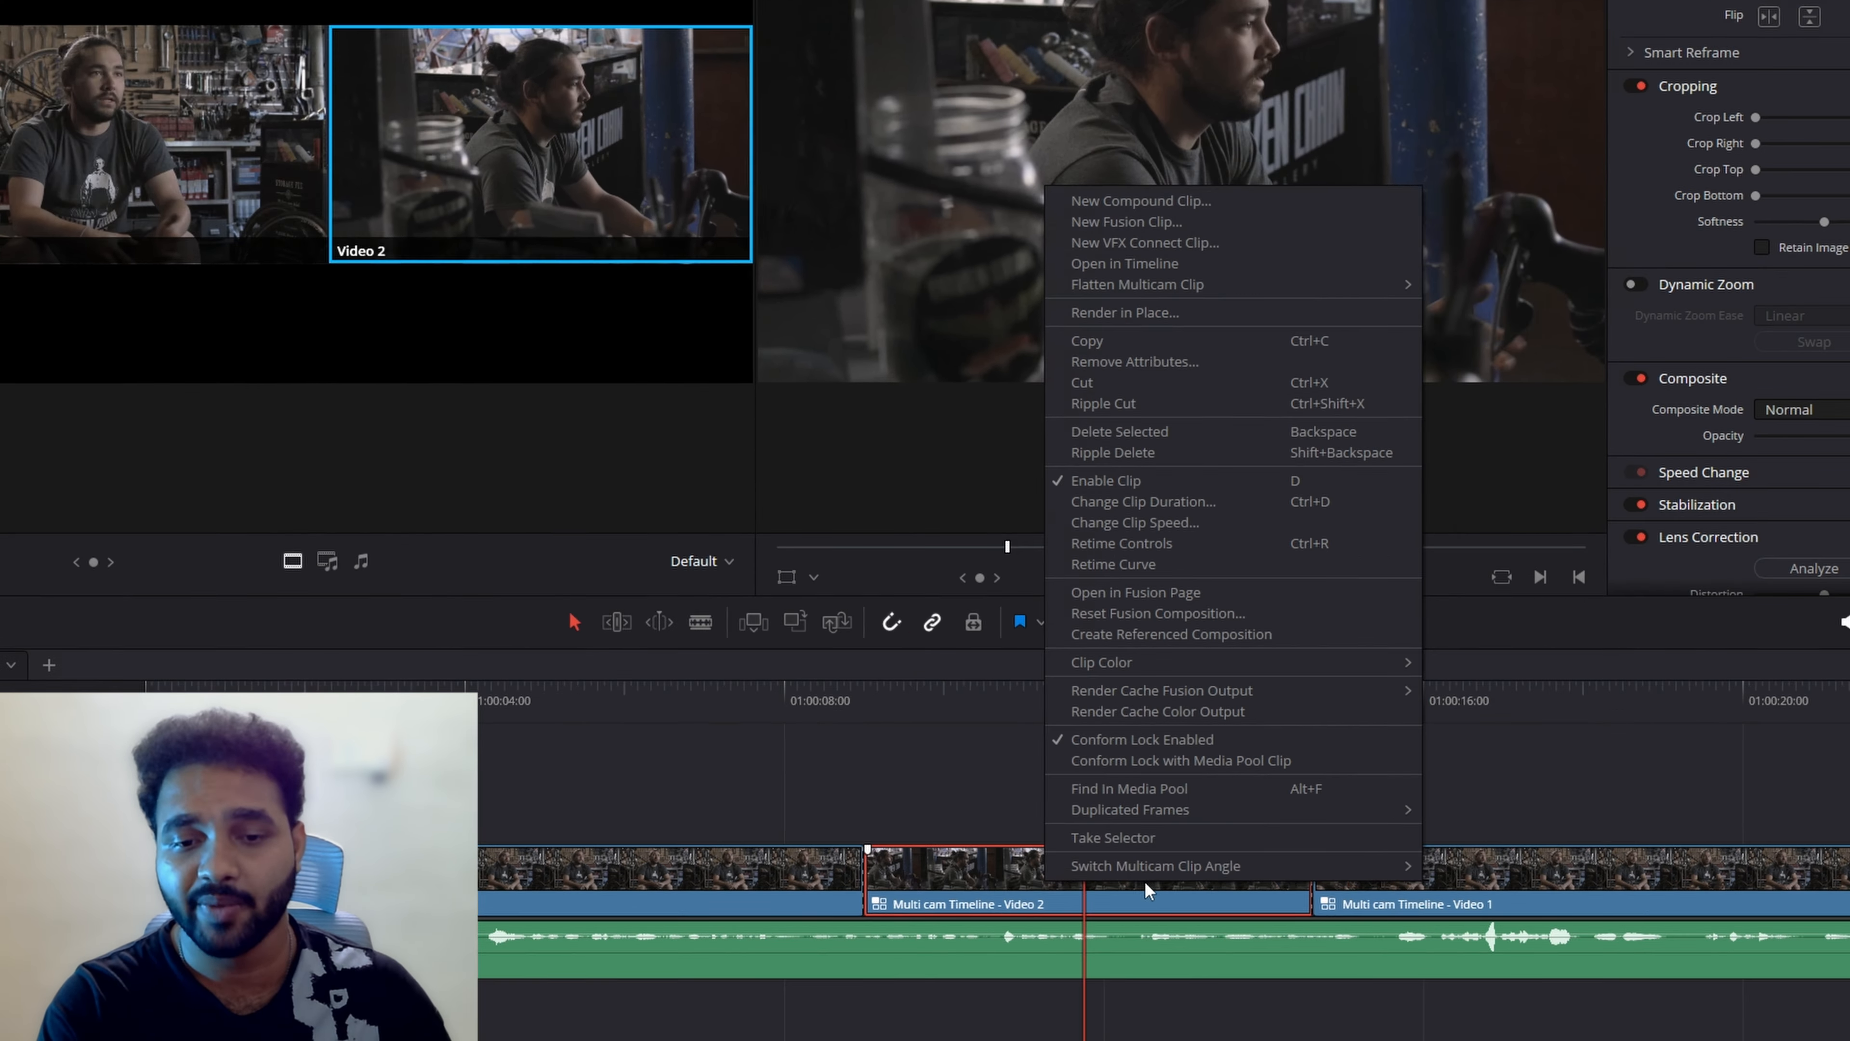
mouse_move(1189, 866)
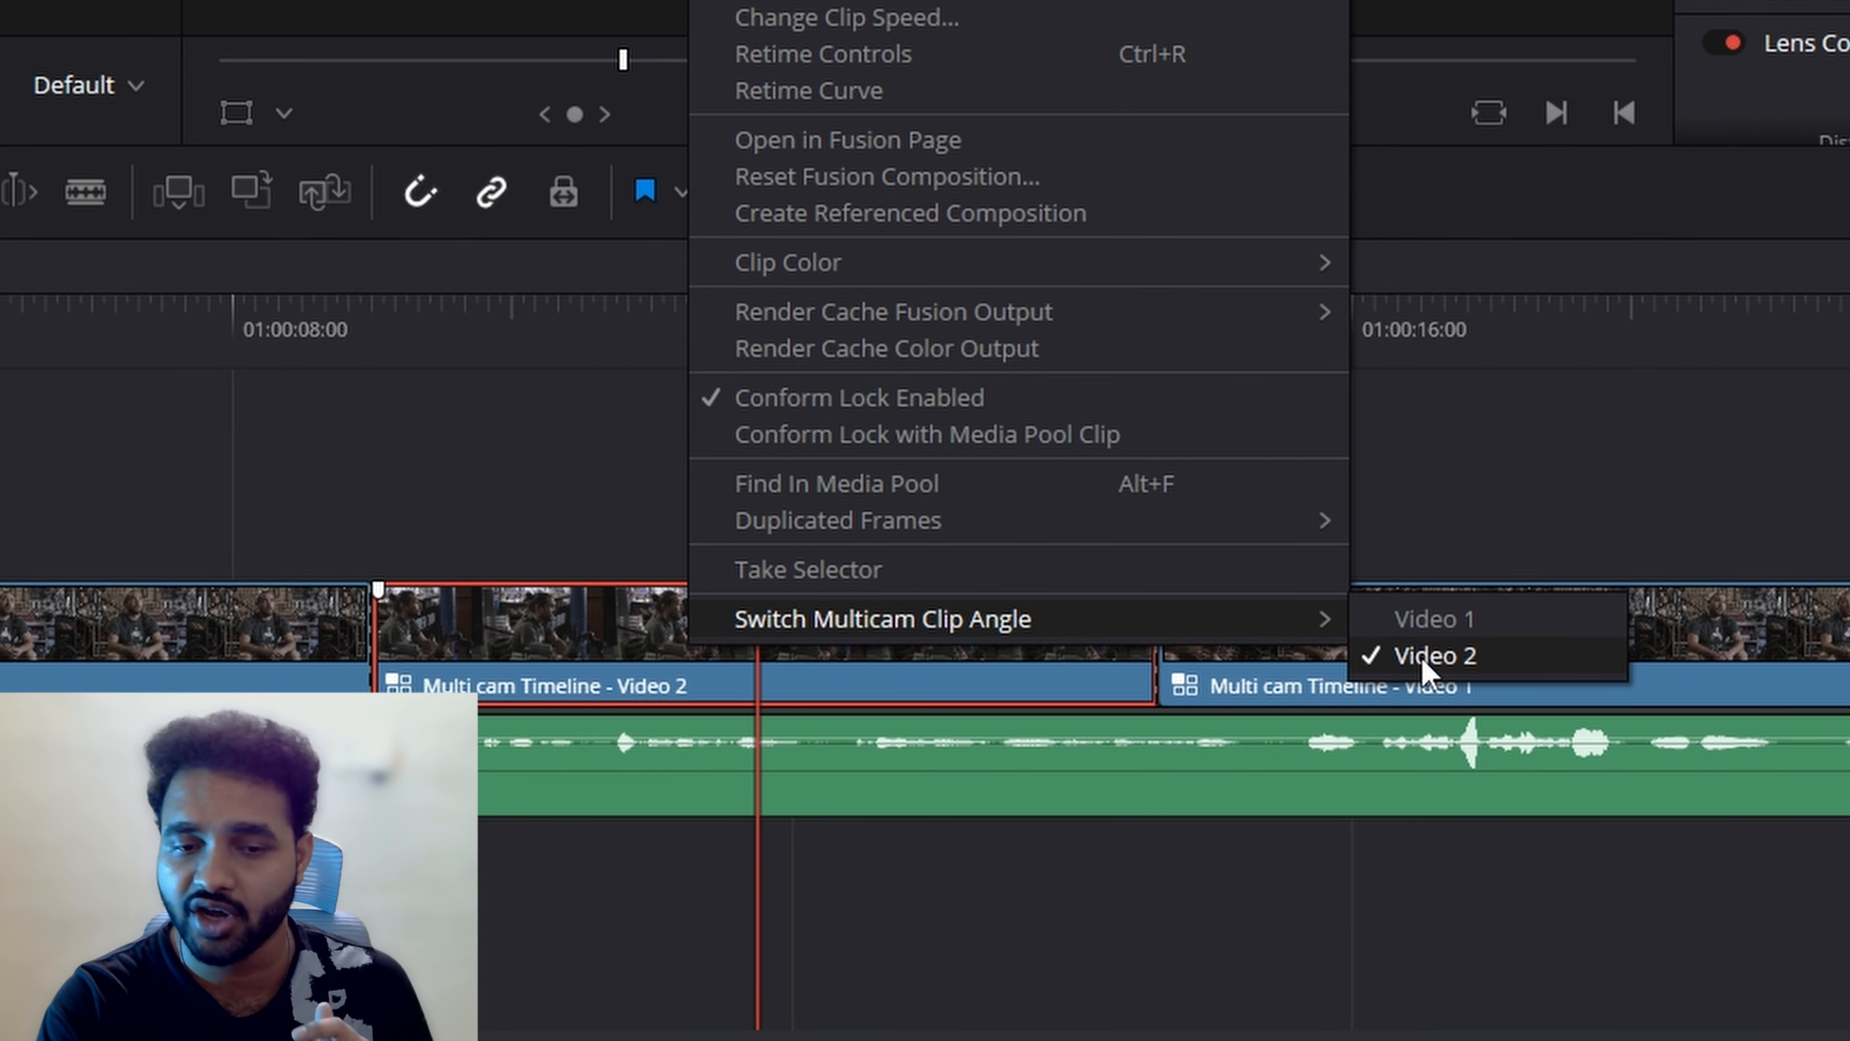
left_click(1474, 624)
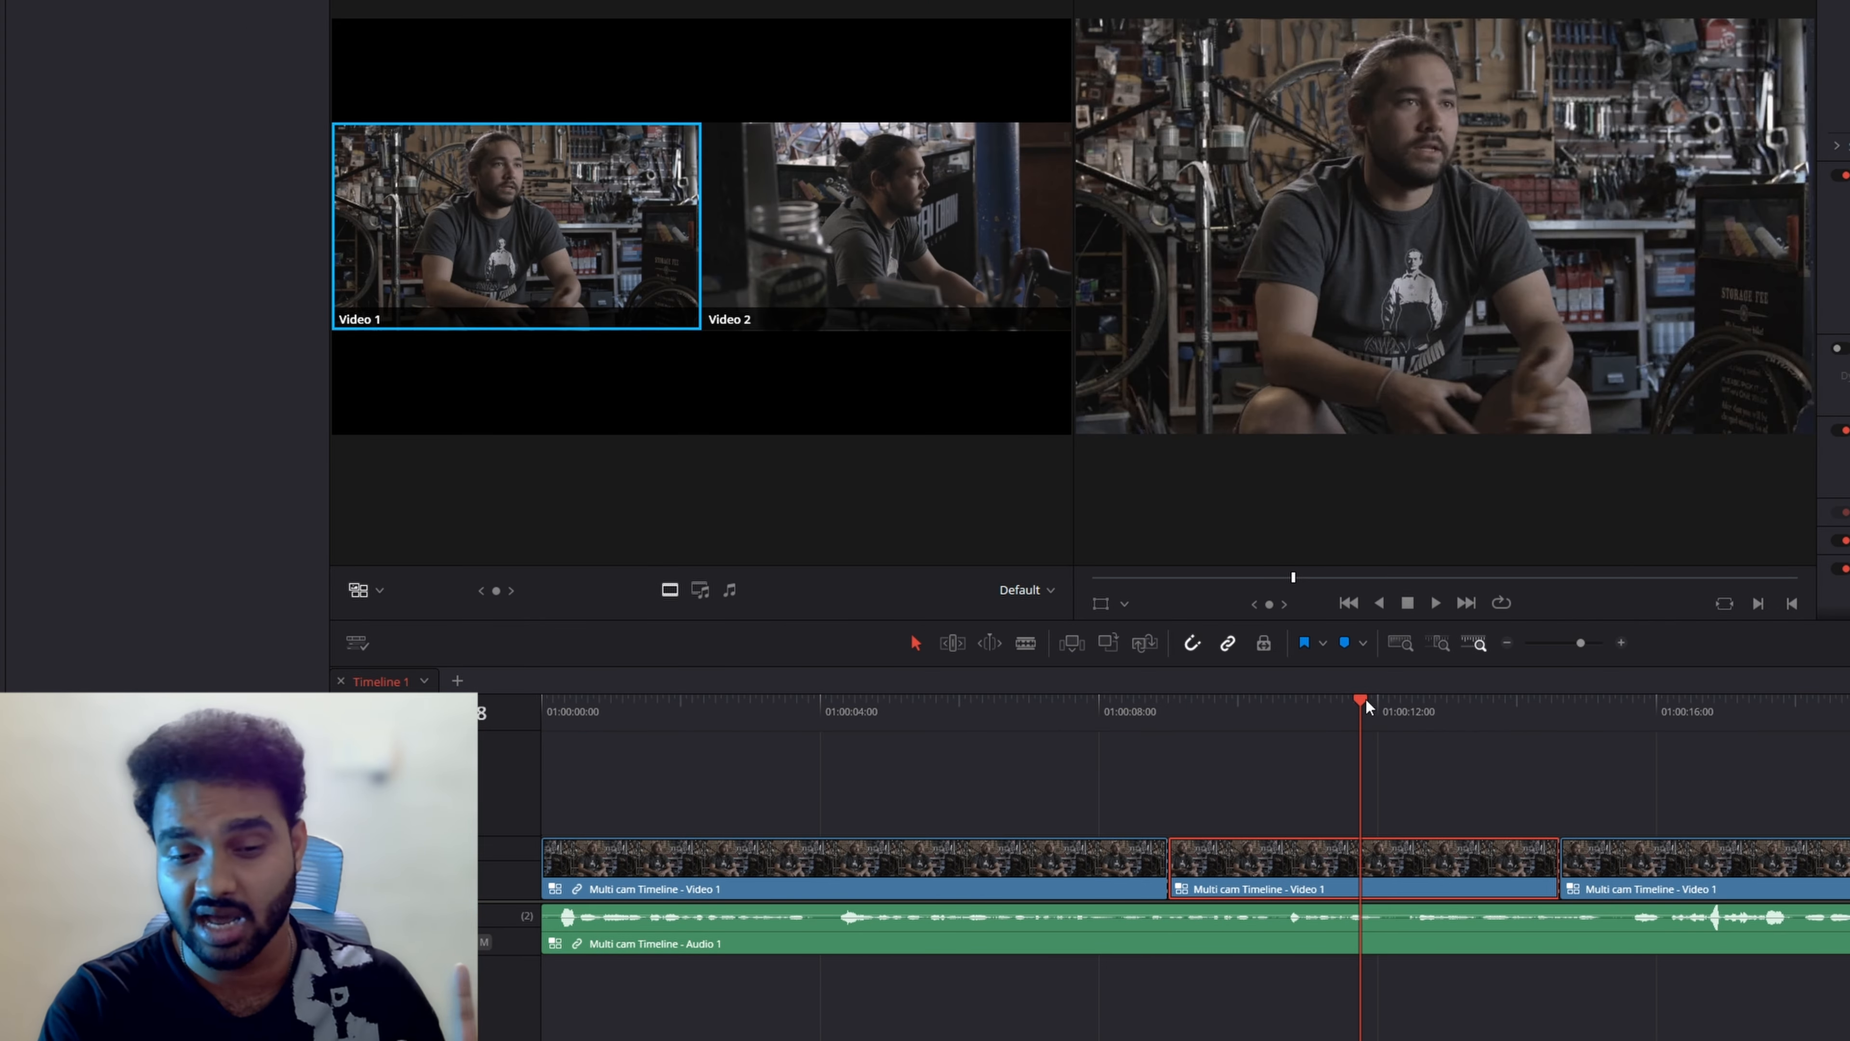
left_click(1286, 718)
key("space")
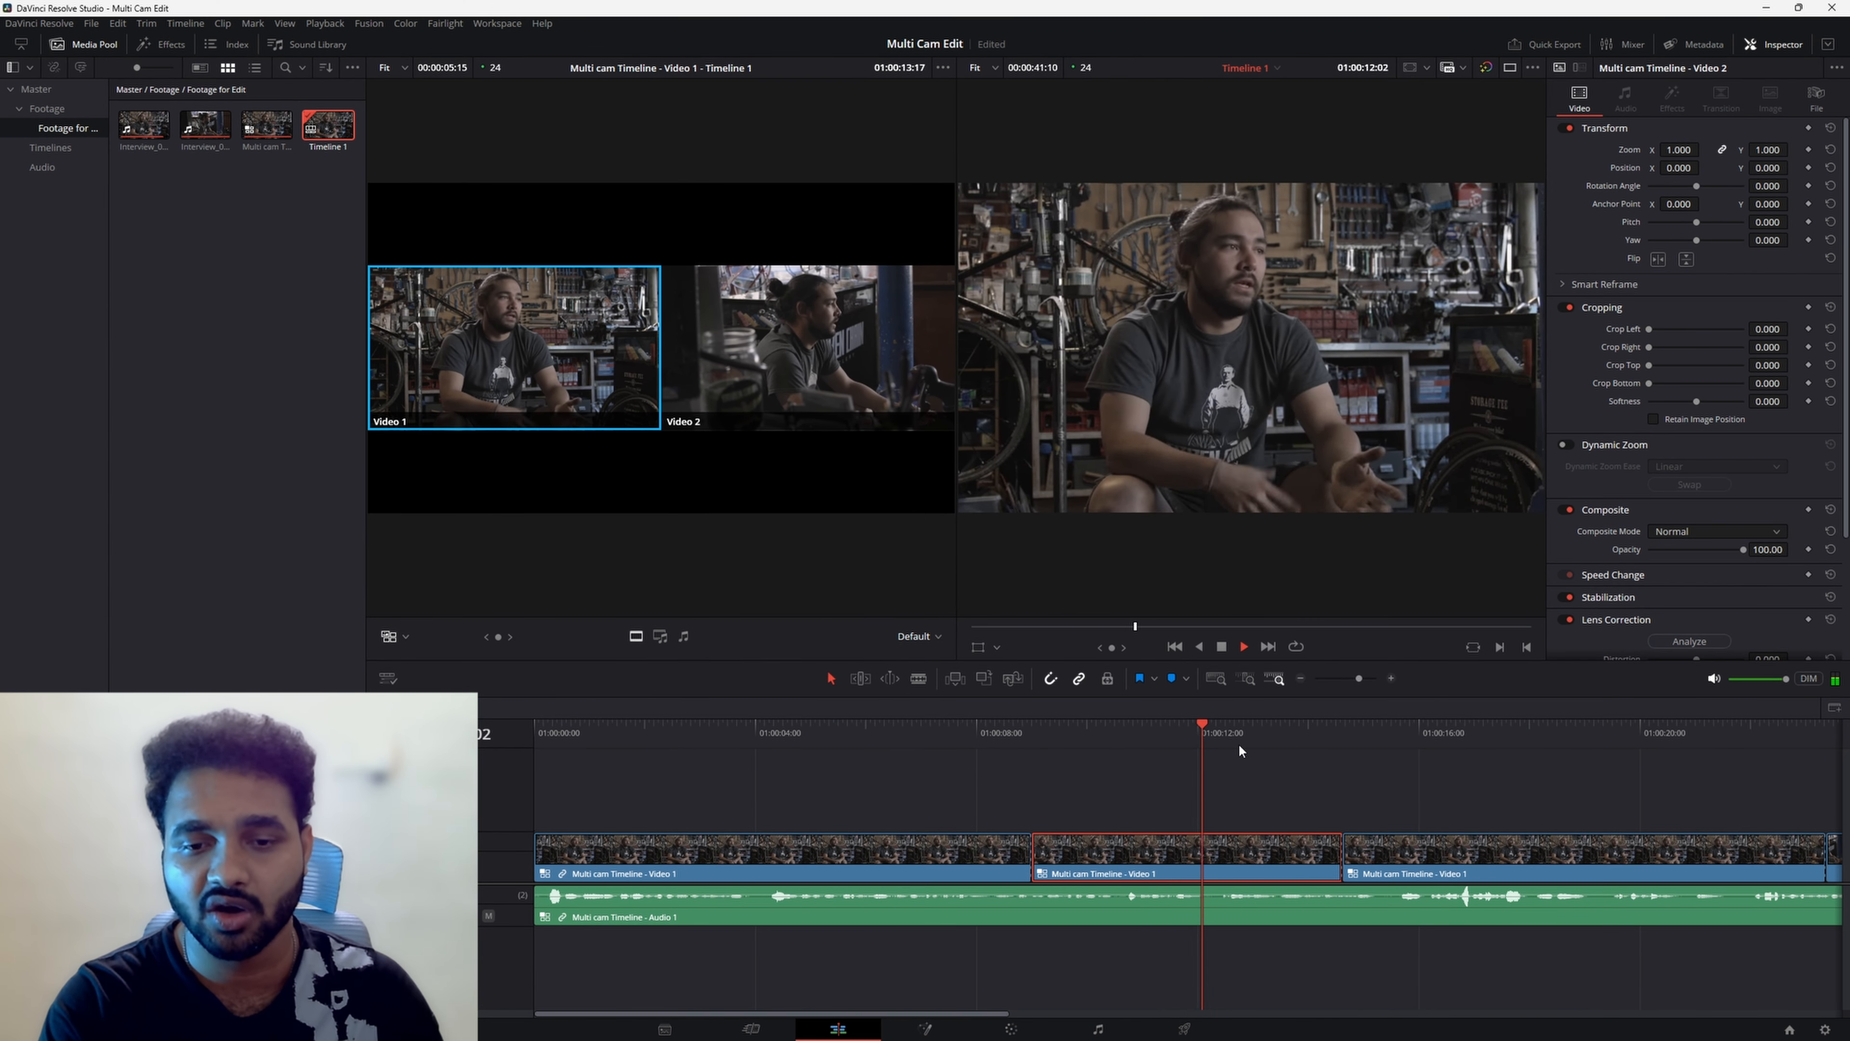
key("space")
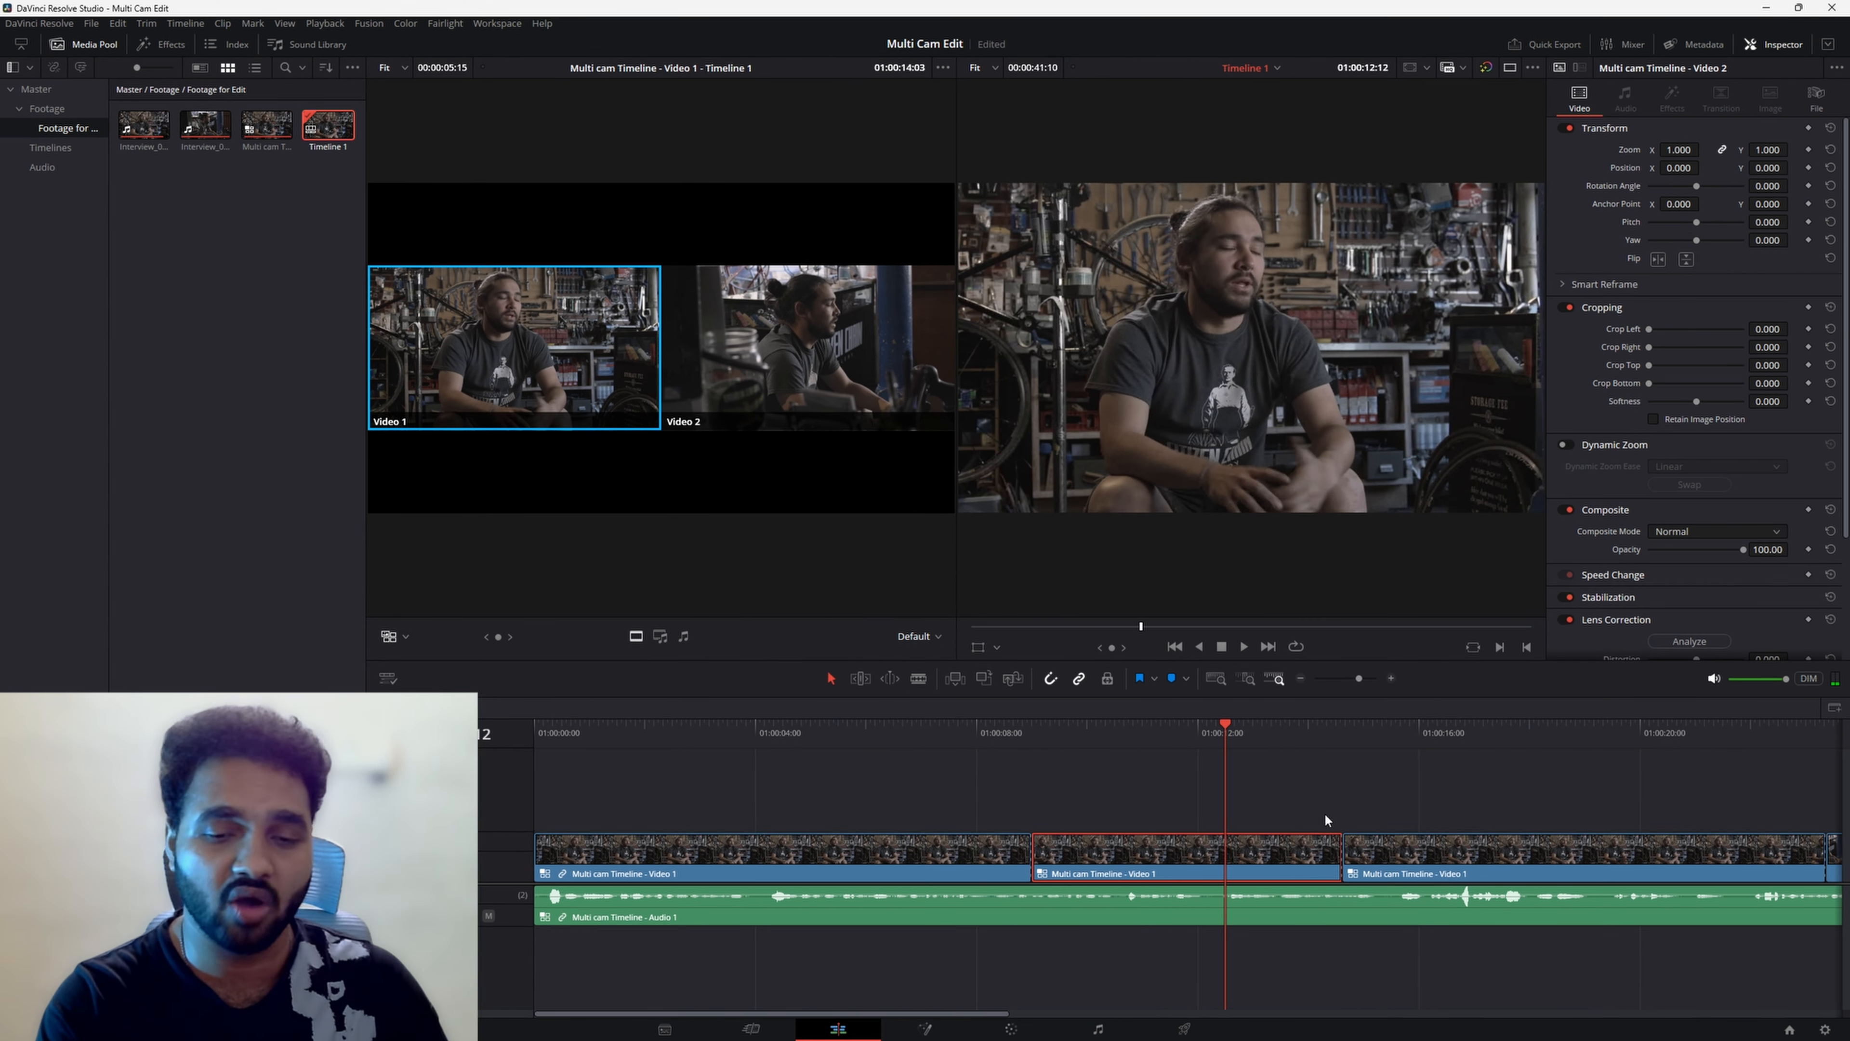
Return the second segment's multicam clip angle to Video 2
right_click(1270, 842)
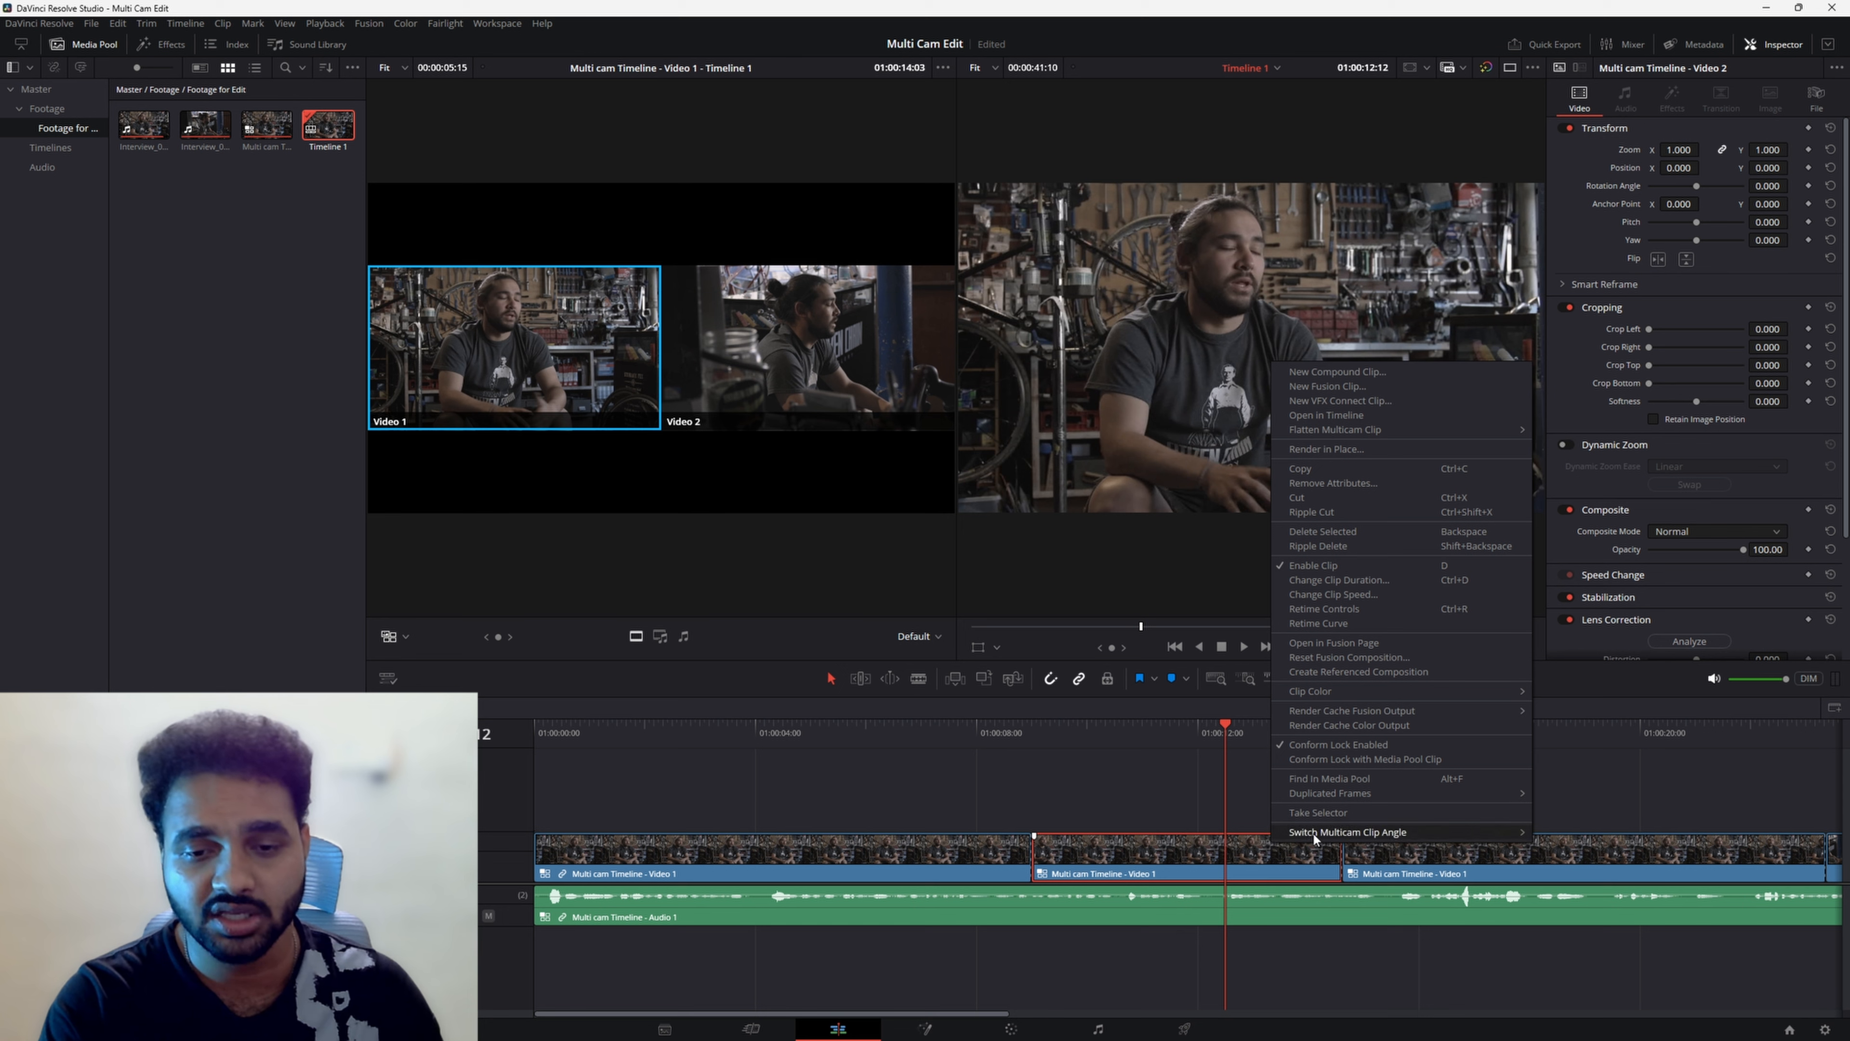
mouse_move(1314, 832)
left_click(1553, 849)
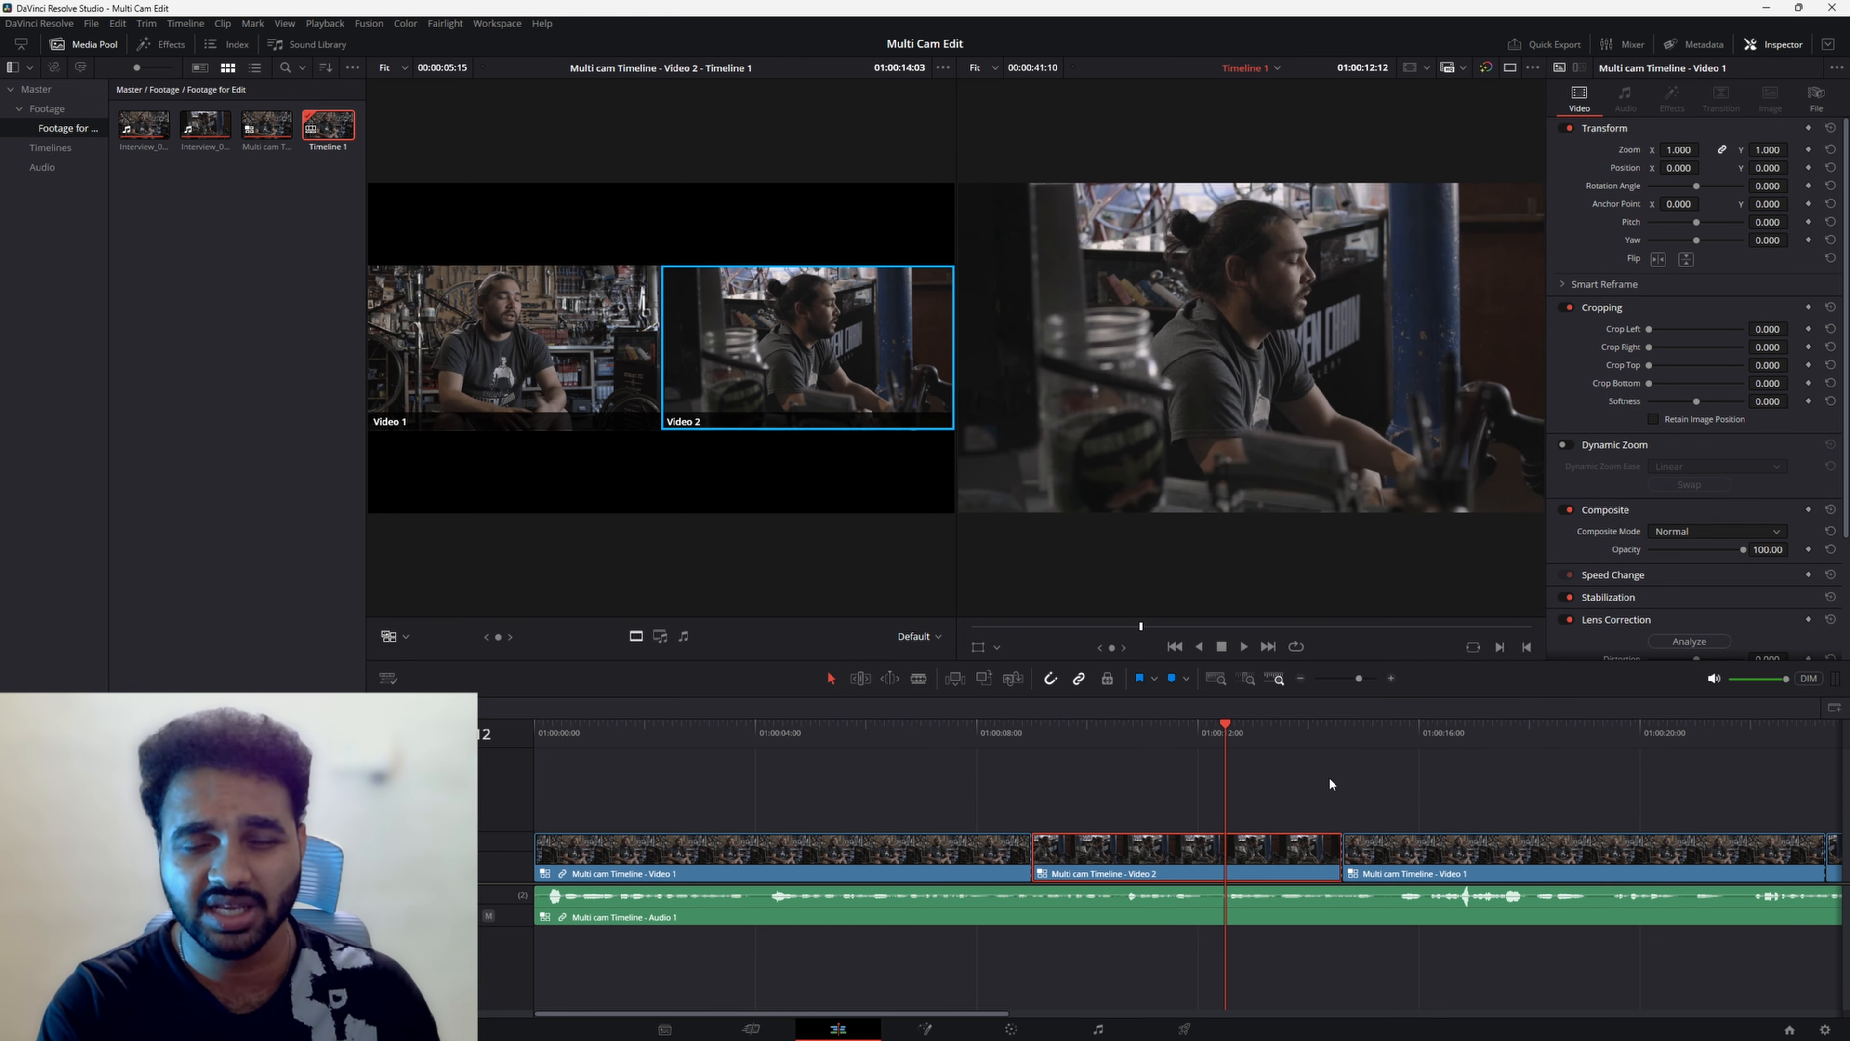
Try splitting the multicam video and audio at 01:00:08:09, just before the first angle cut, and undo the split
left_click_drag(1151, 733, 1005, 759)
key("space")
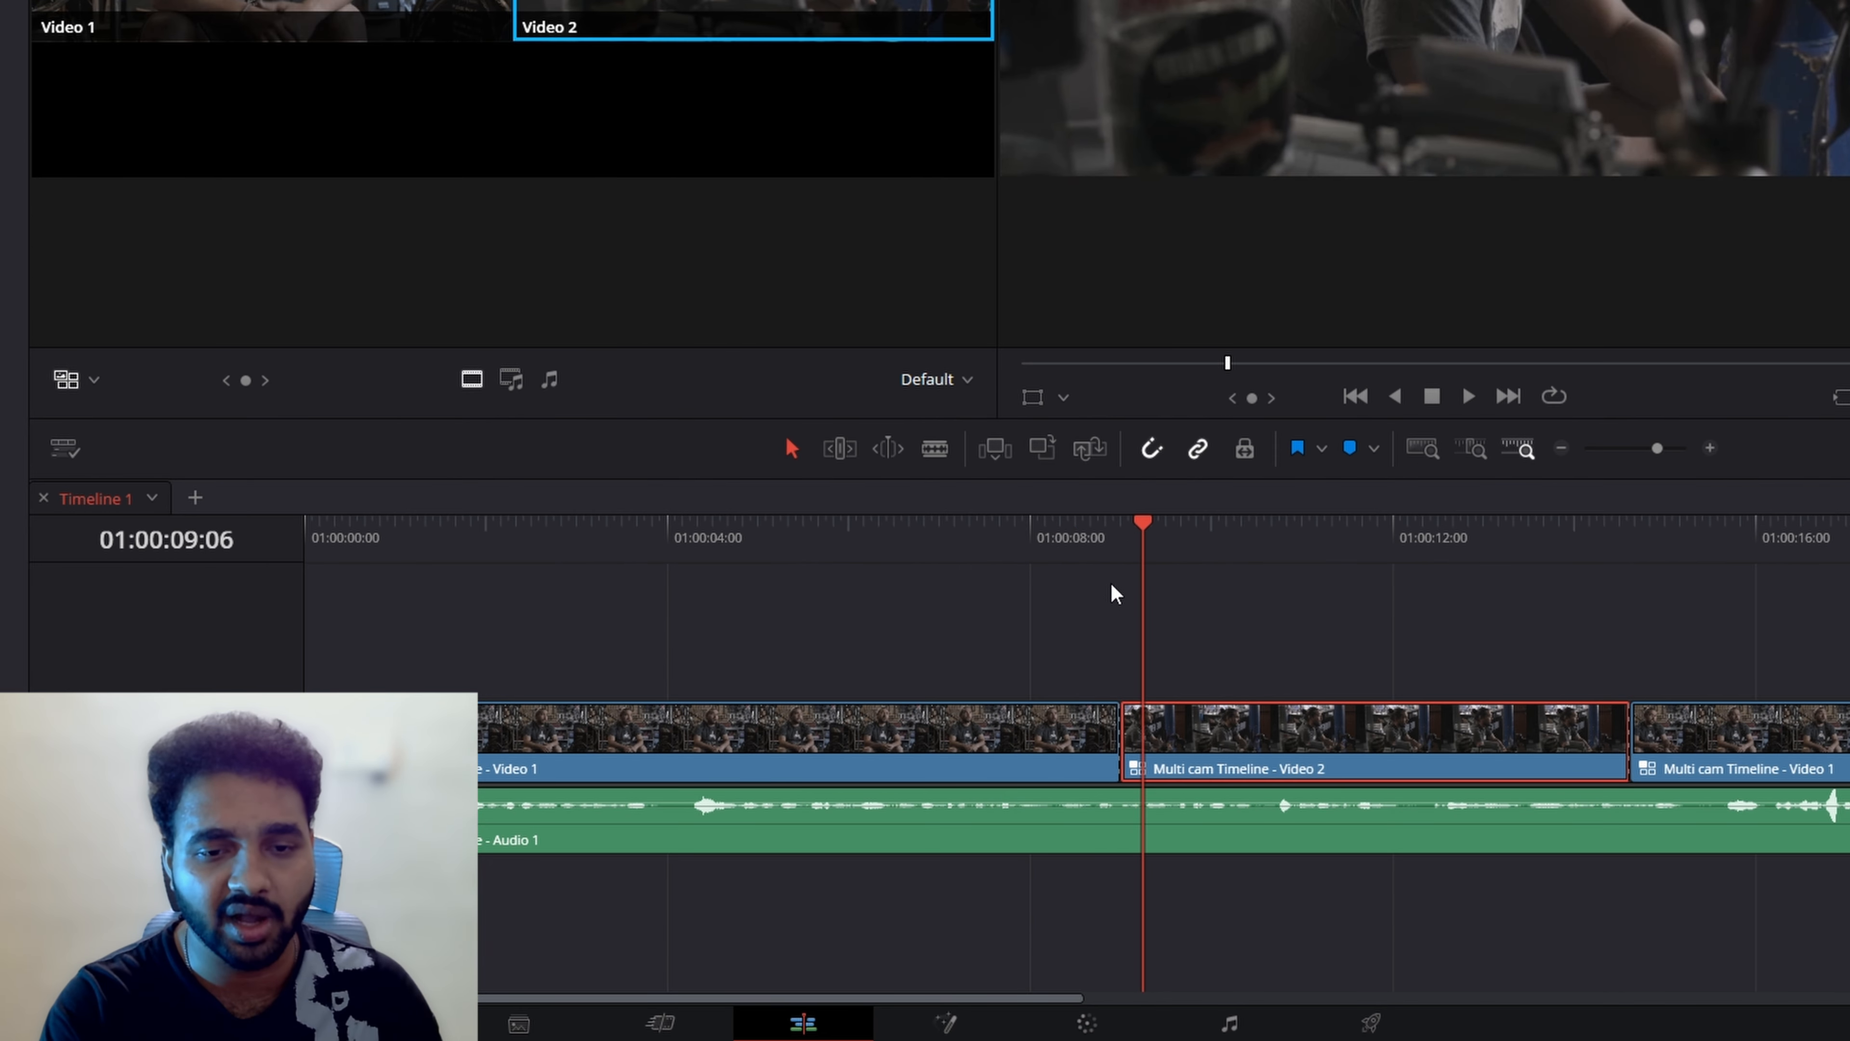
left_click(1024, 695)
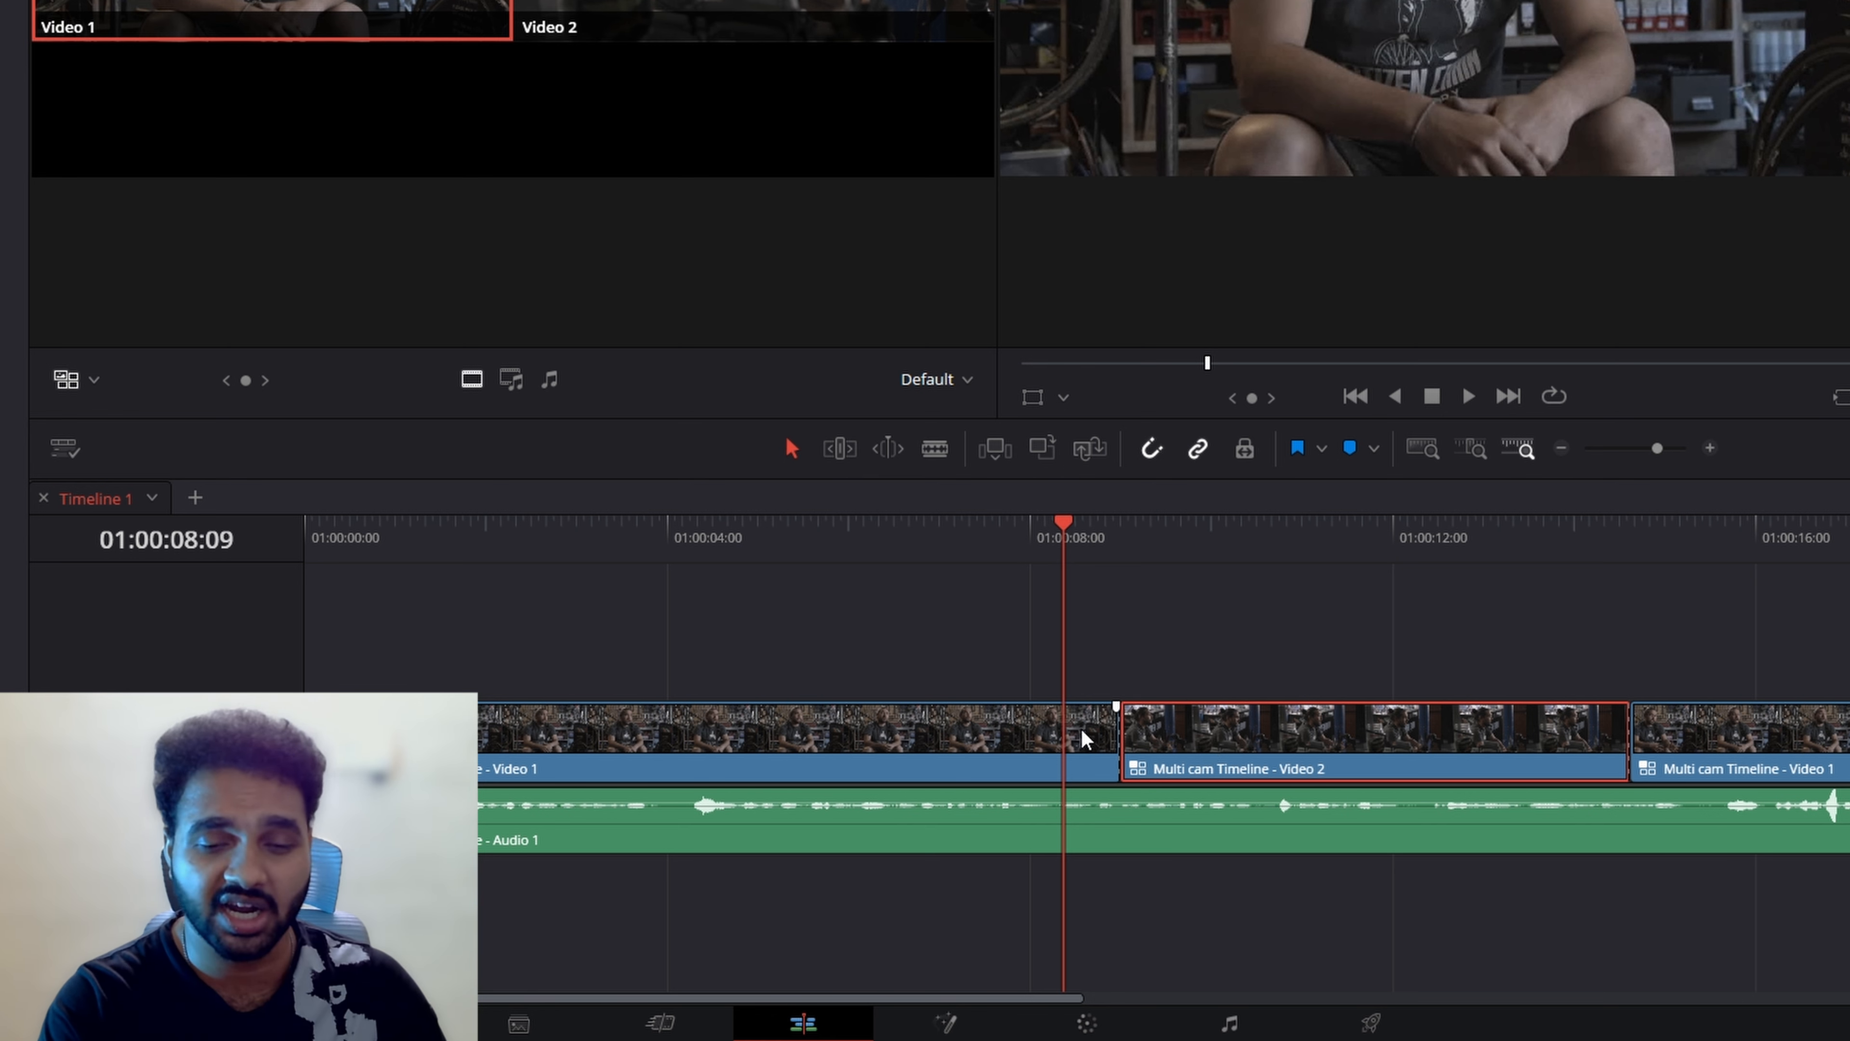
key("ctrl+b")
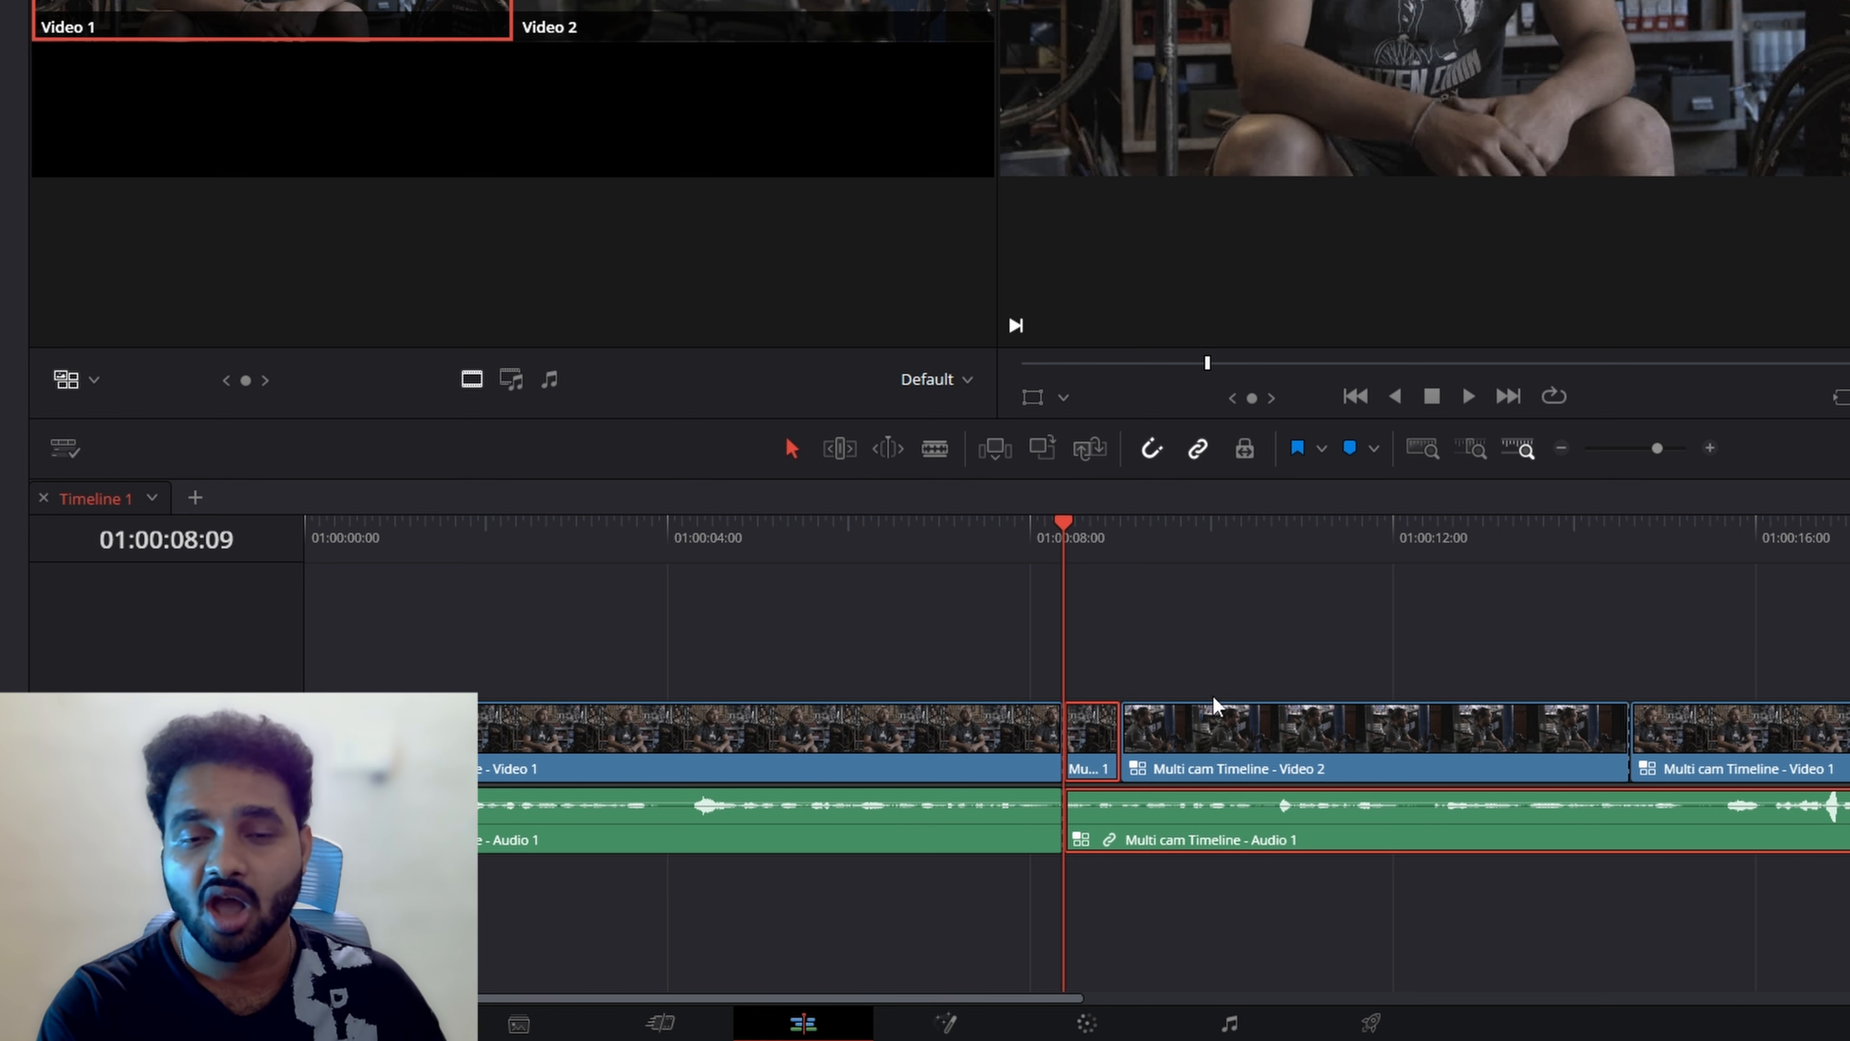
key("ctrl+z")
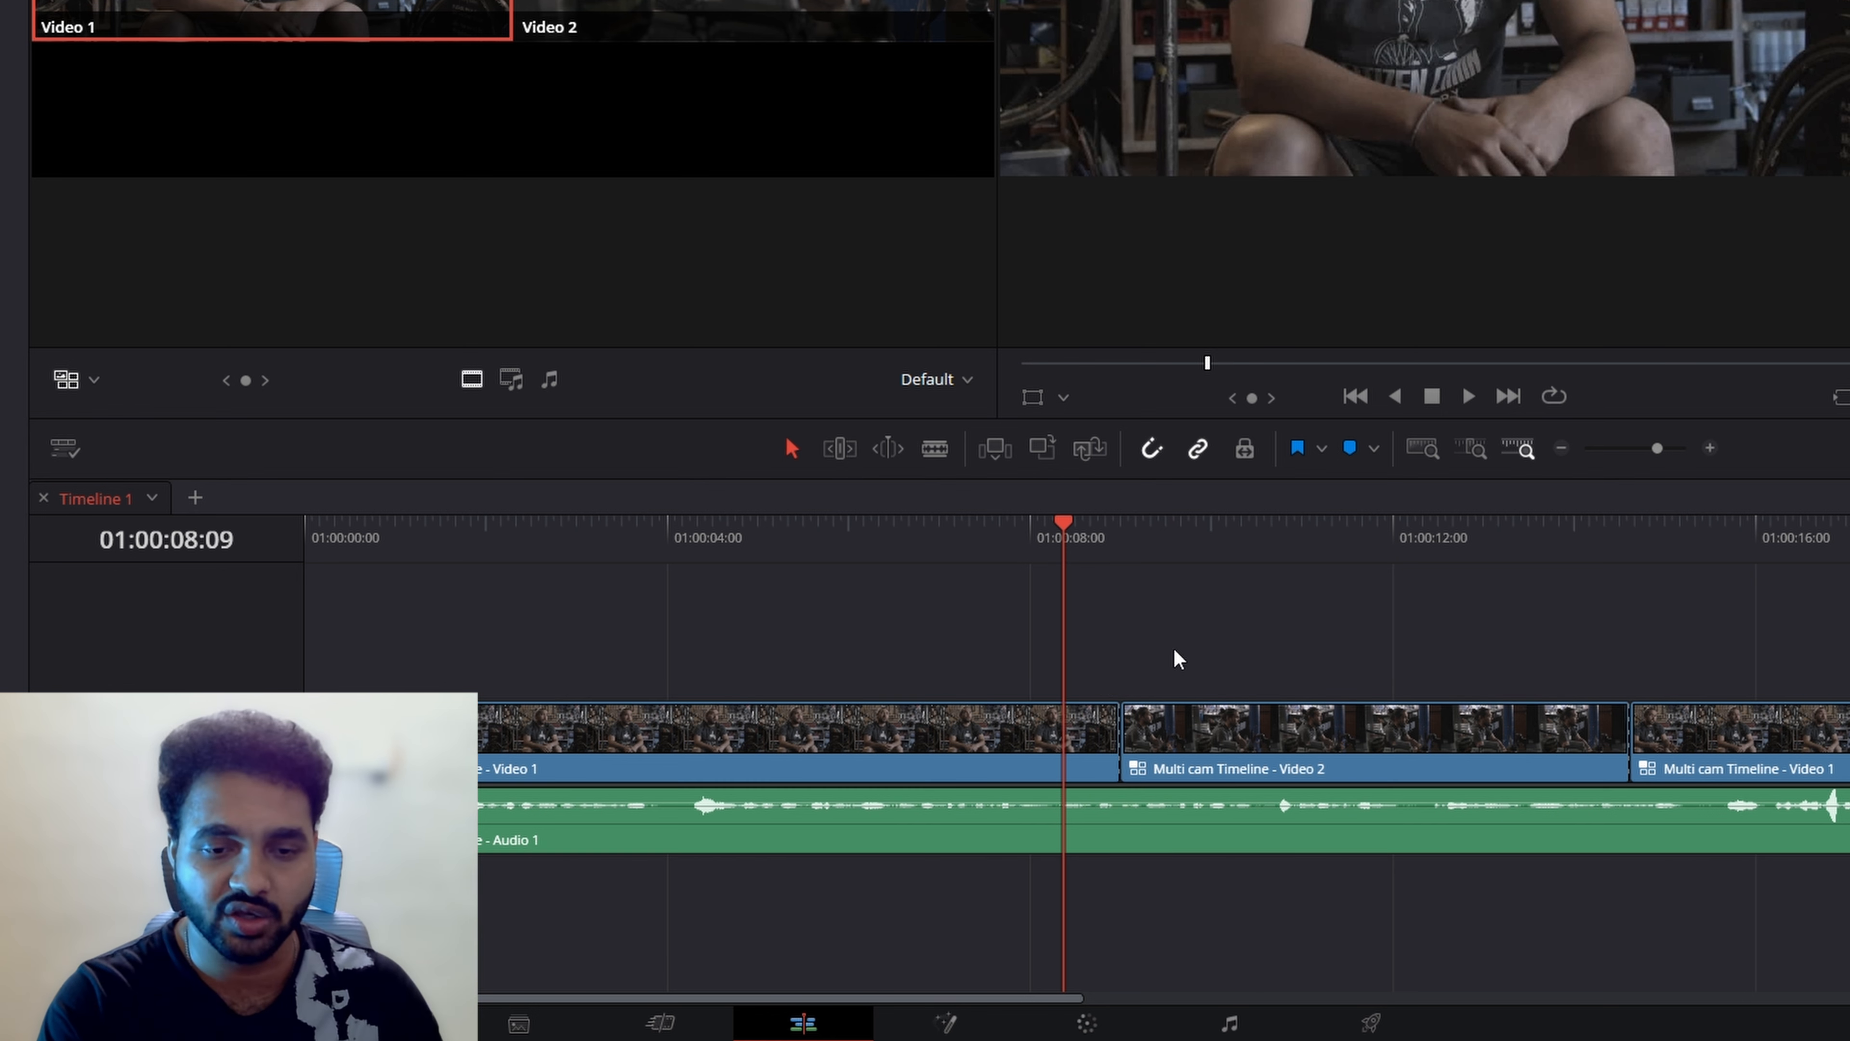
Roll the edit point between the first and second segments earlier to about 4 seconds and play back the adjusted cut
left_click(1188, 731)
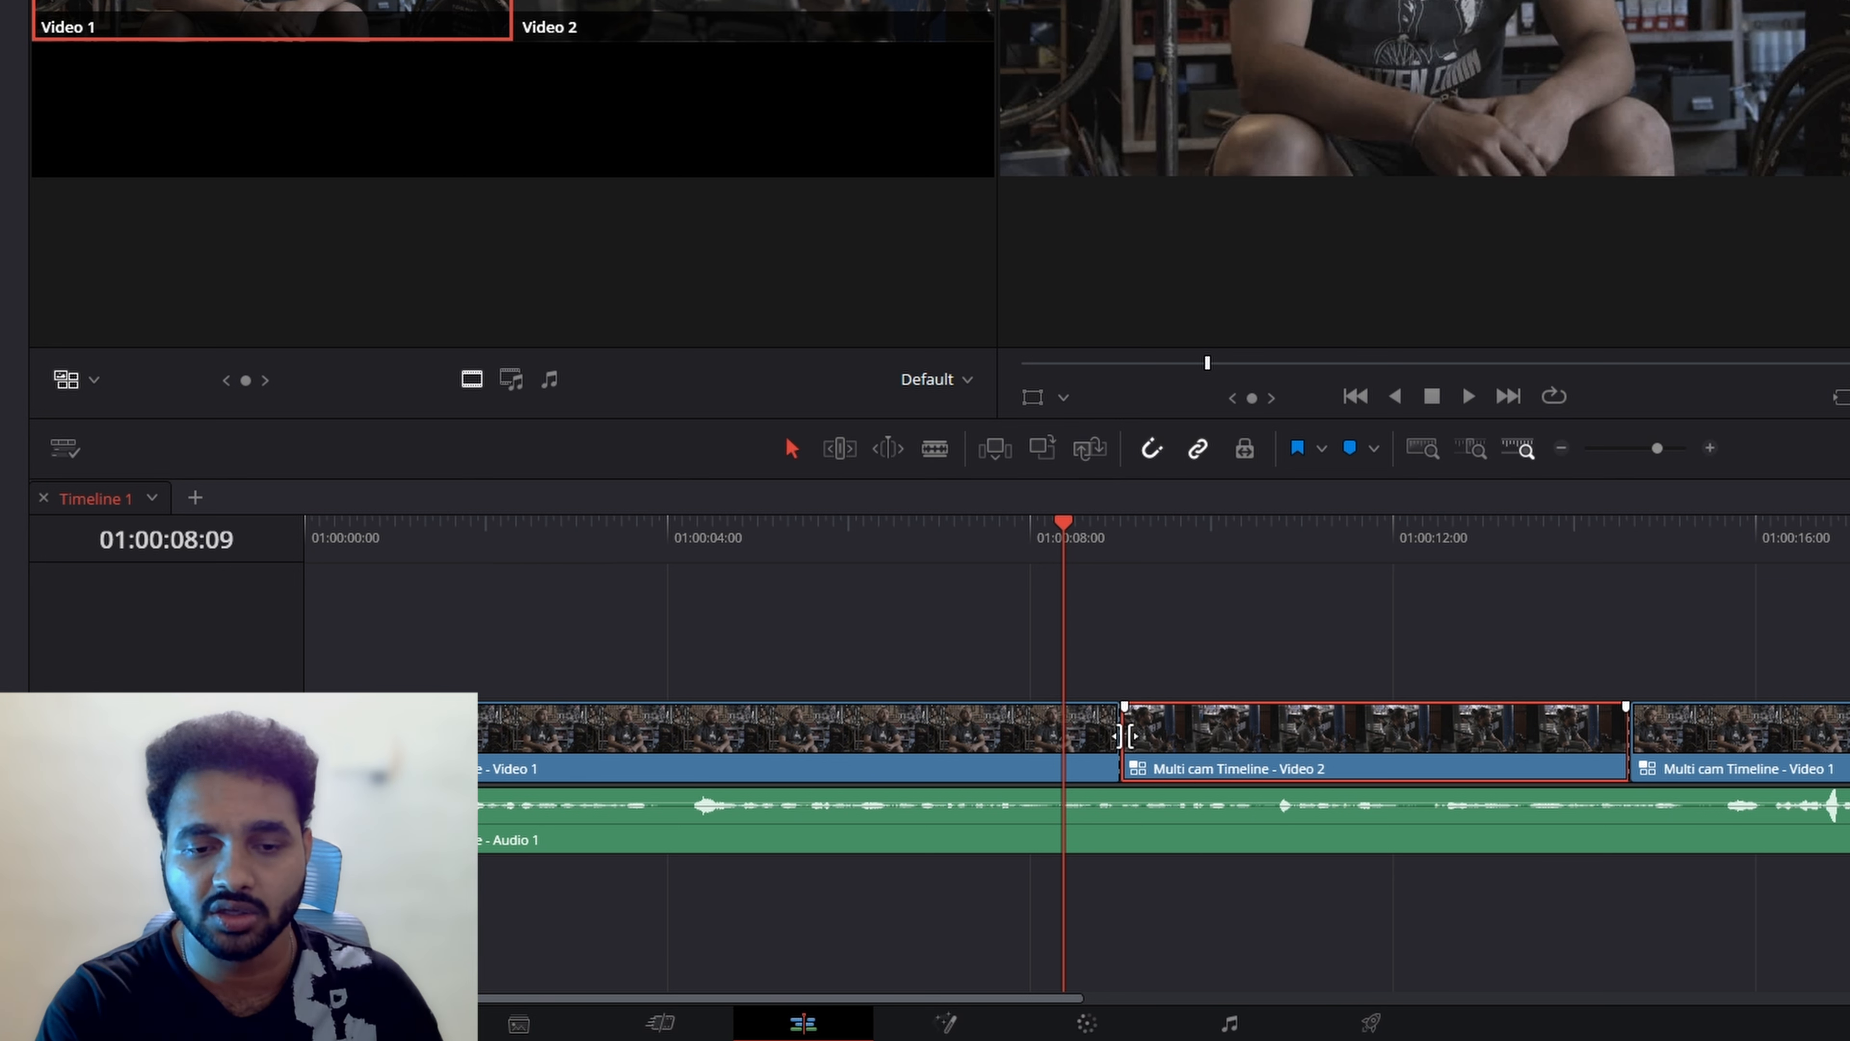
left_click(1123, 735)
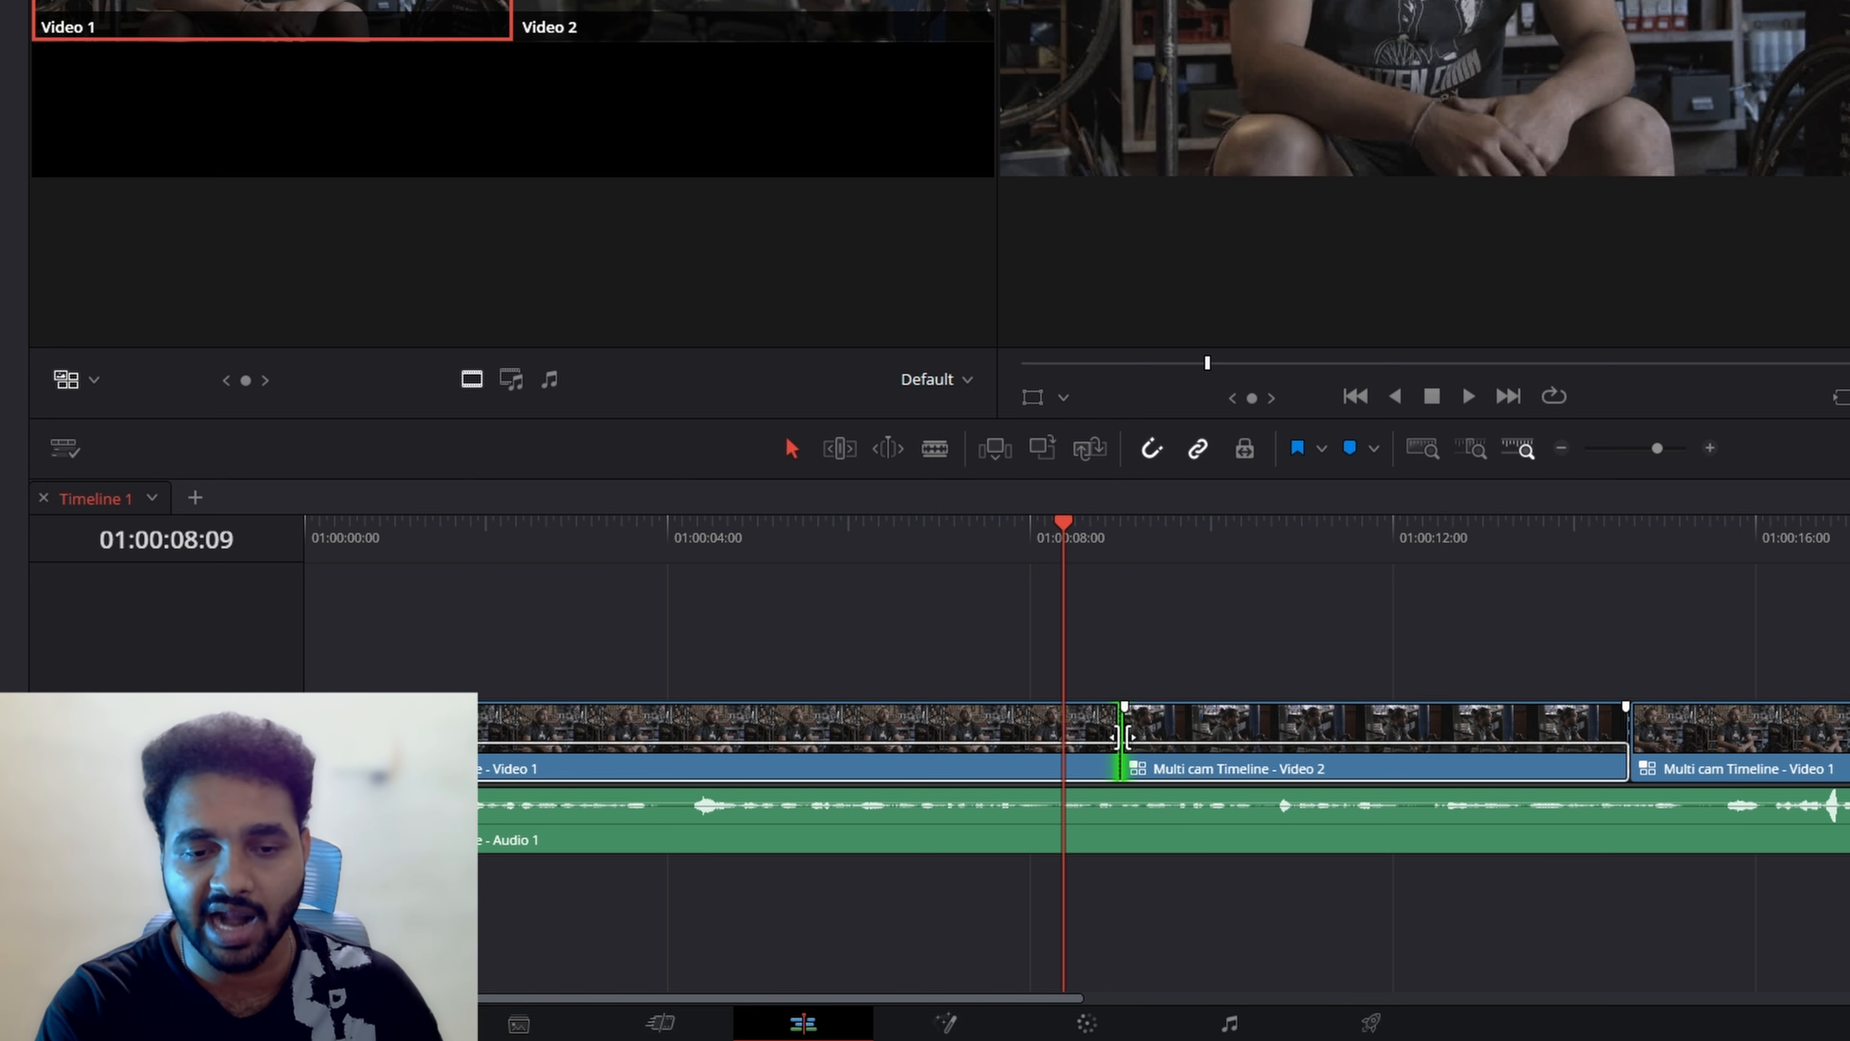
left_click_drag(1123, 734, 693, 757)
left_click(650, 536)
key("space")
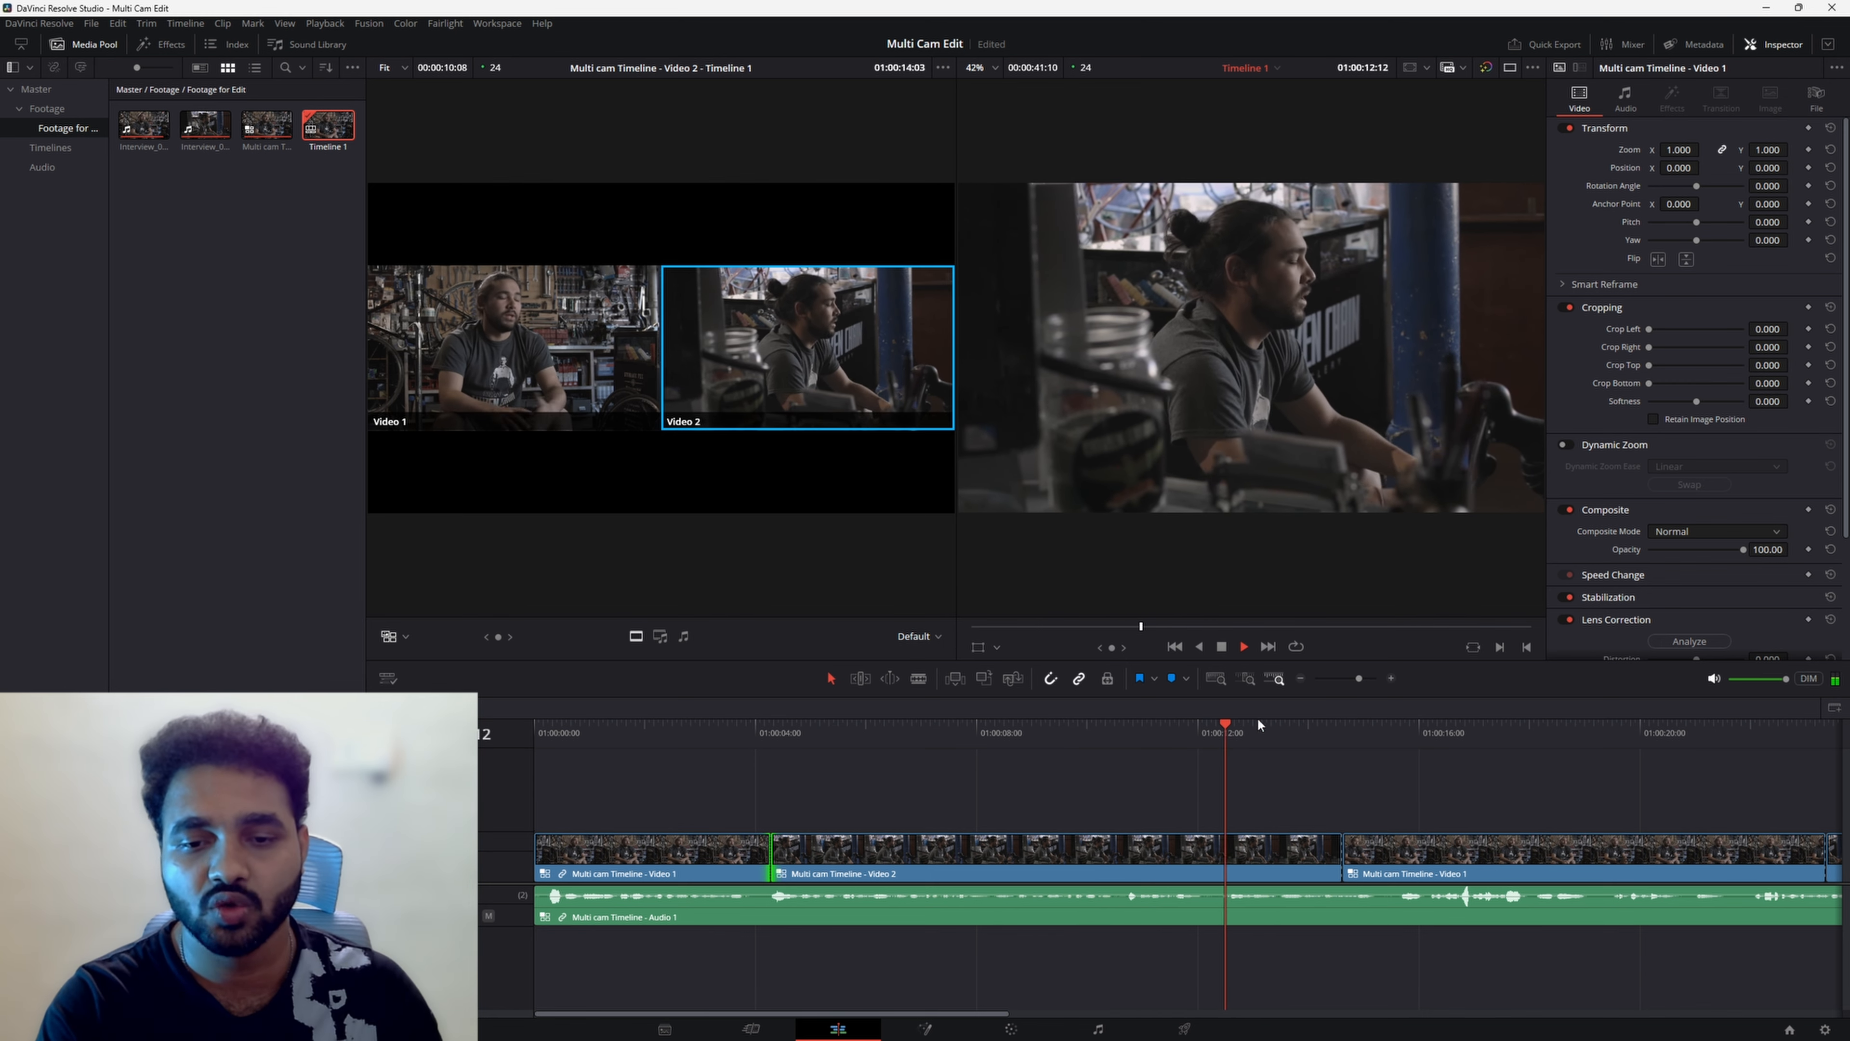
Roll the edit point between the second and third segments earlier to about 12.5 seconds and play across it
key("space")
left_click(1342, 849)
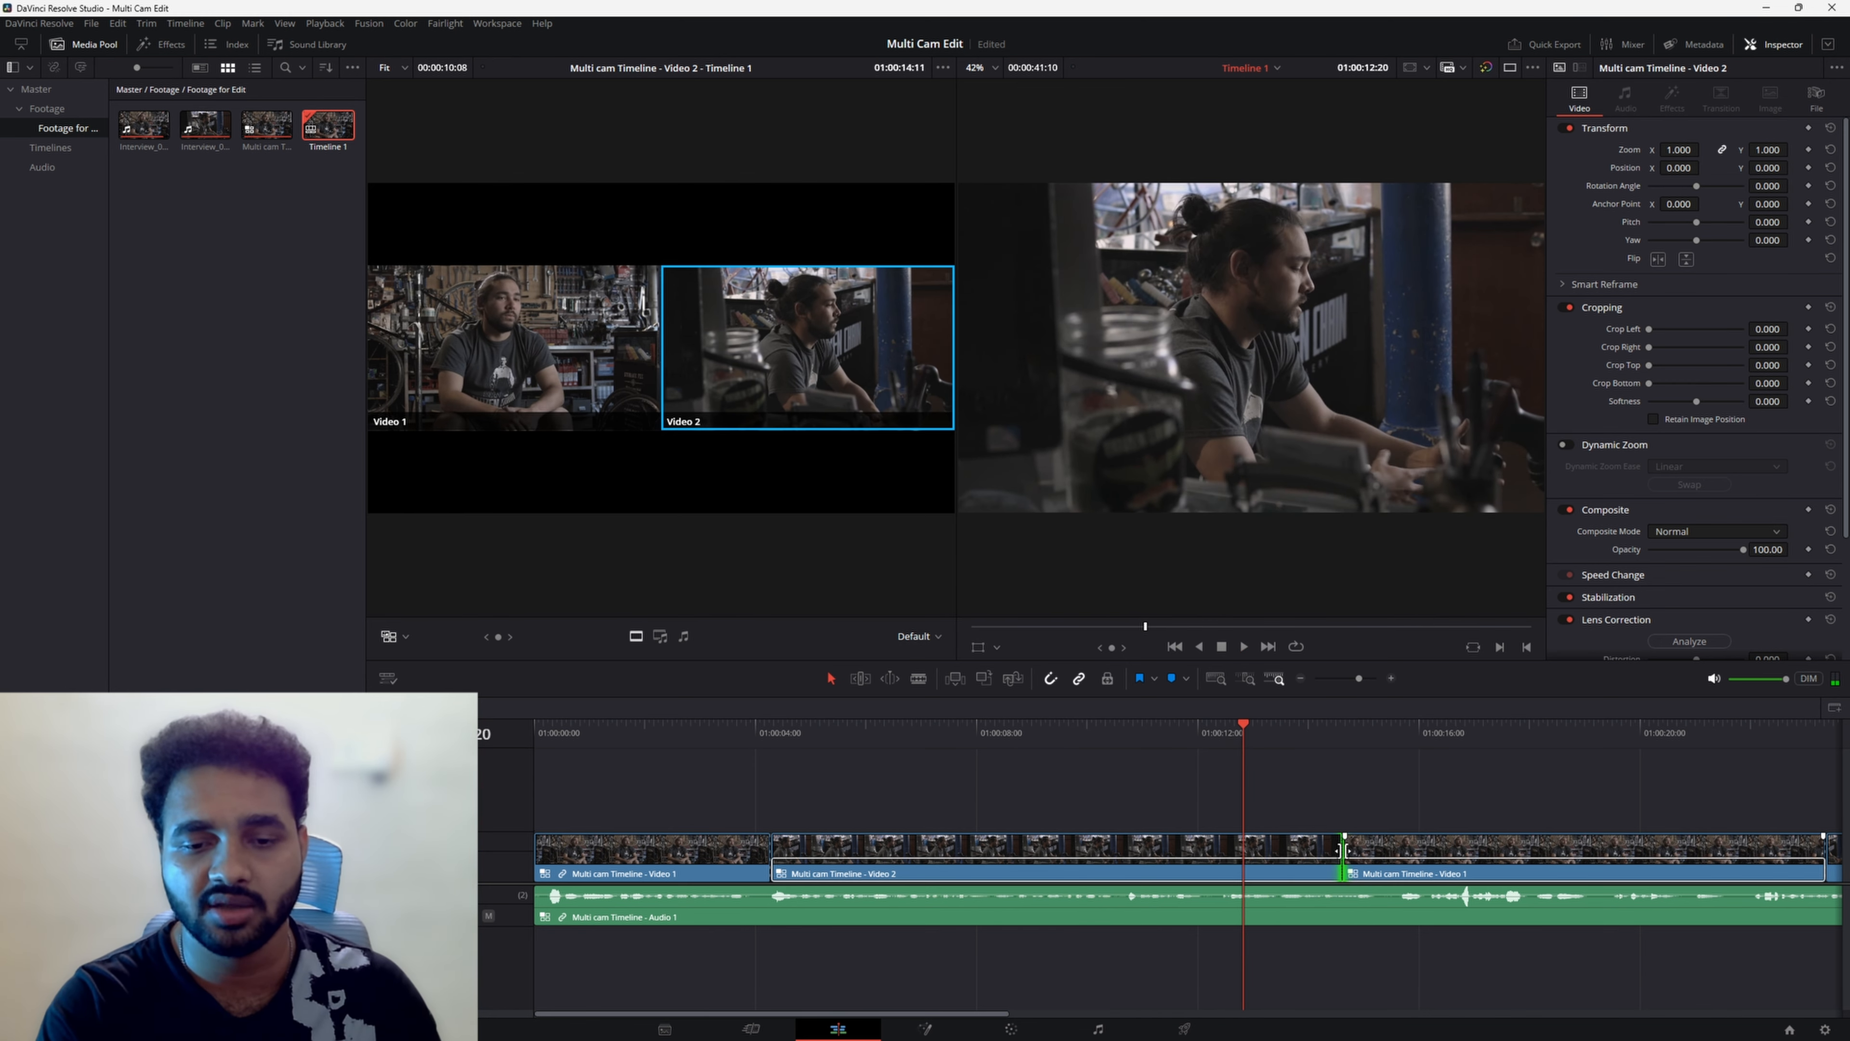
left_click_drag(1342, 849, 1224, 849)
key("space")
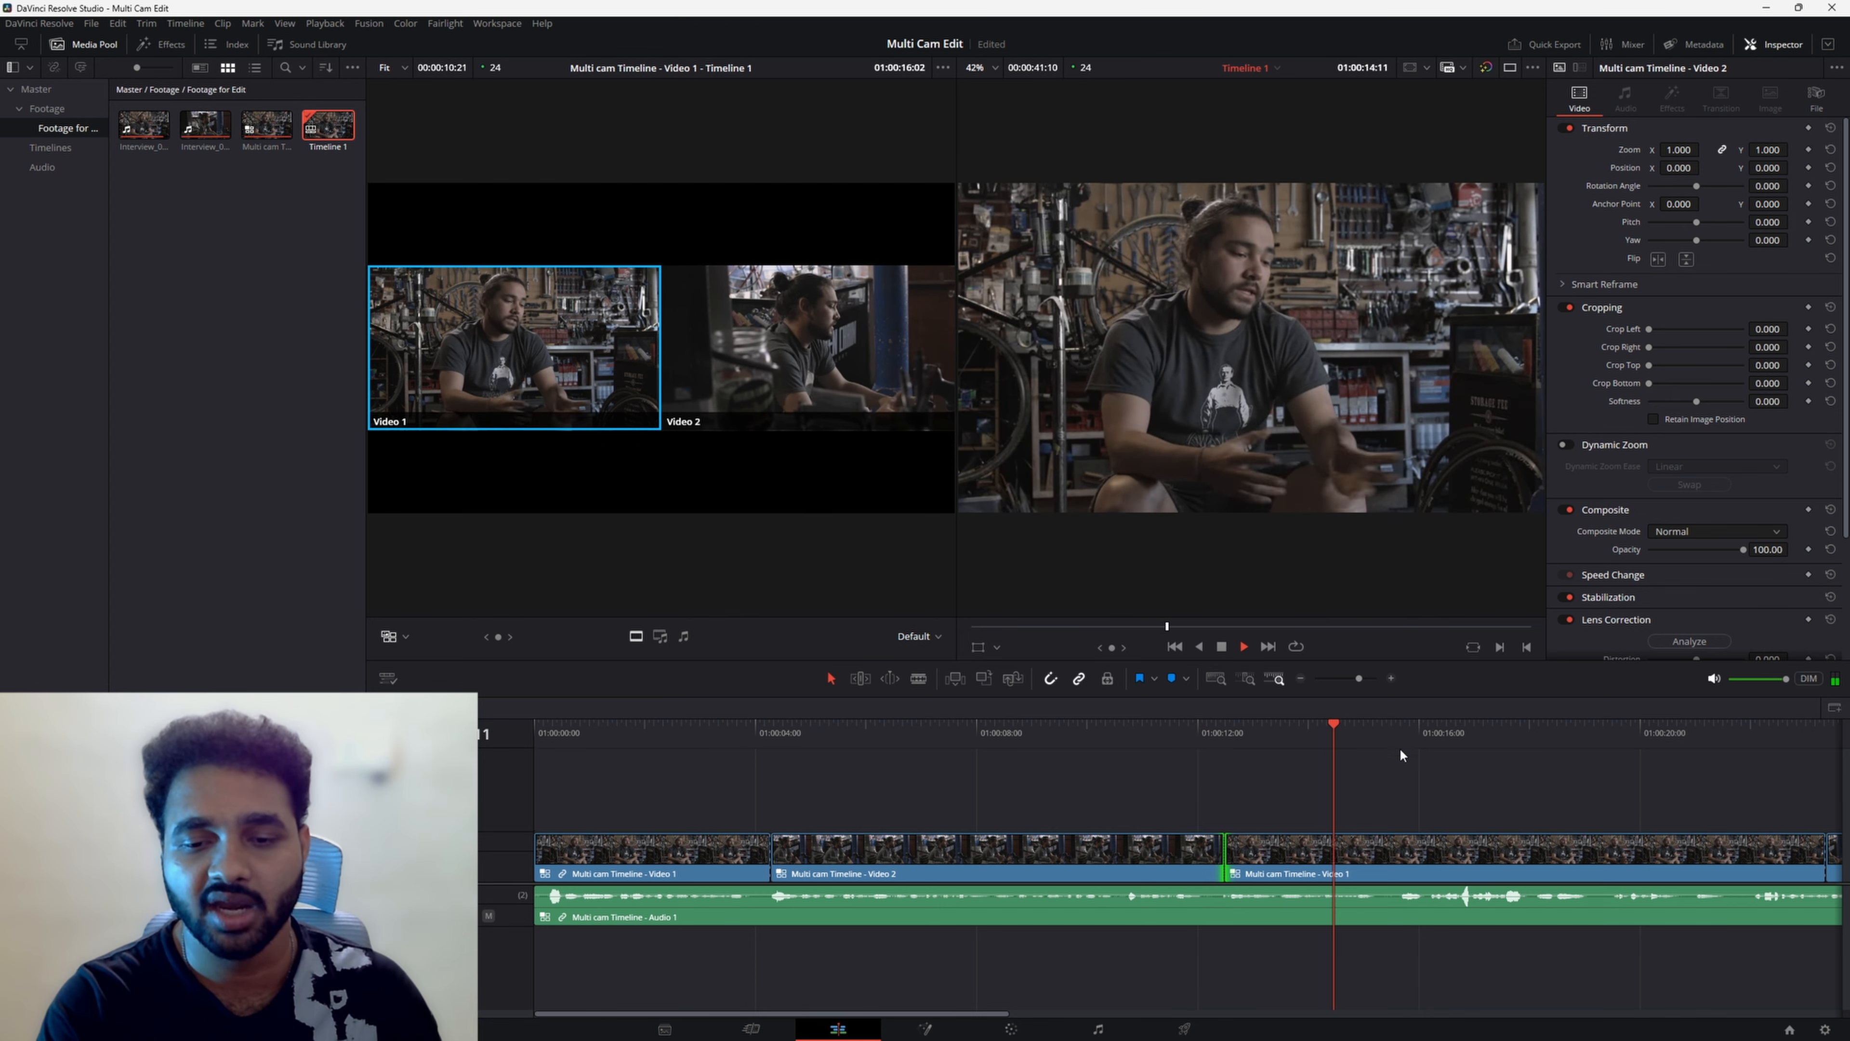
Split the third video segment at 01:00:17:19 and switch the part after the cut to the Video 2 angle
scroll(1428, 809, "down", 6)
scroll(1245, 824, "up", 3)
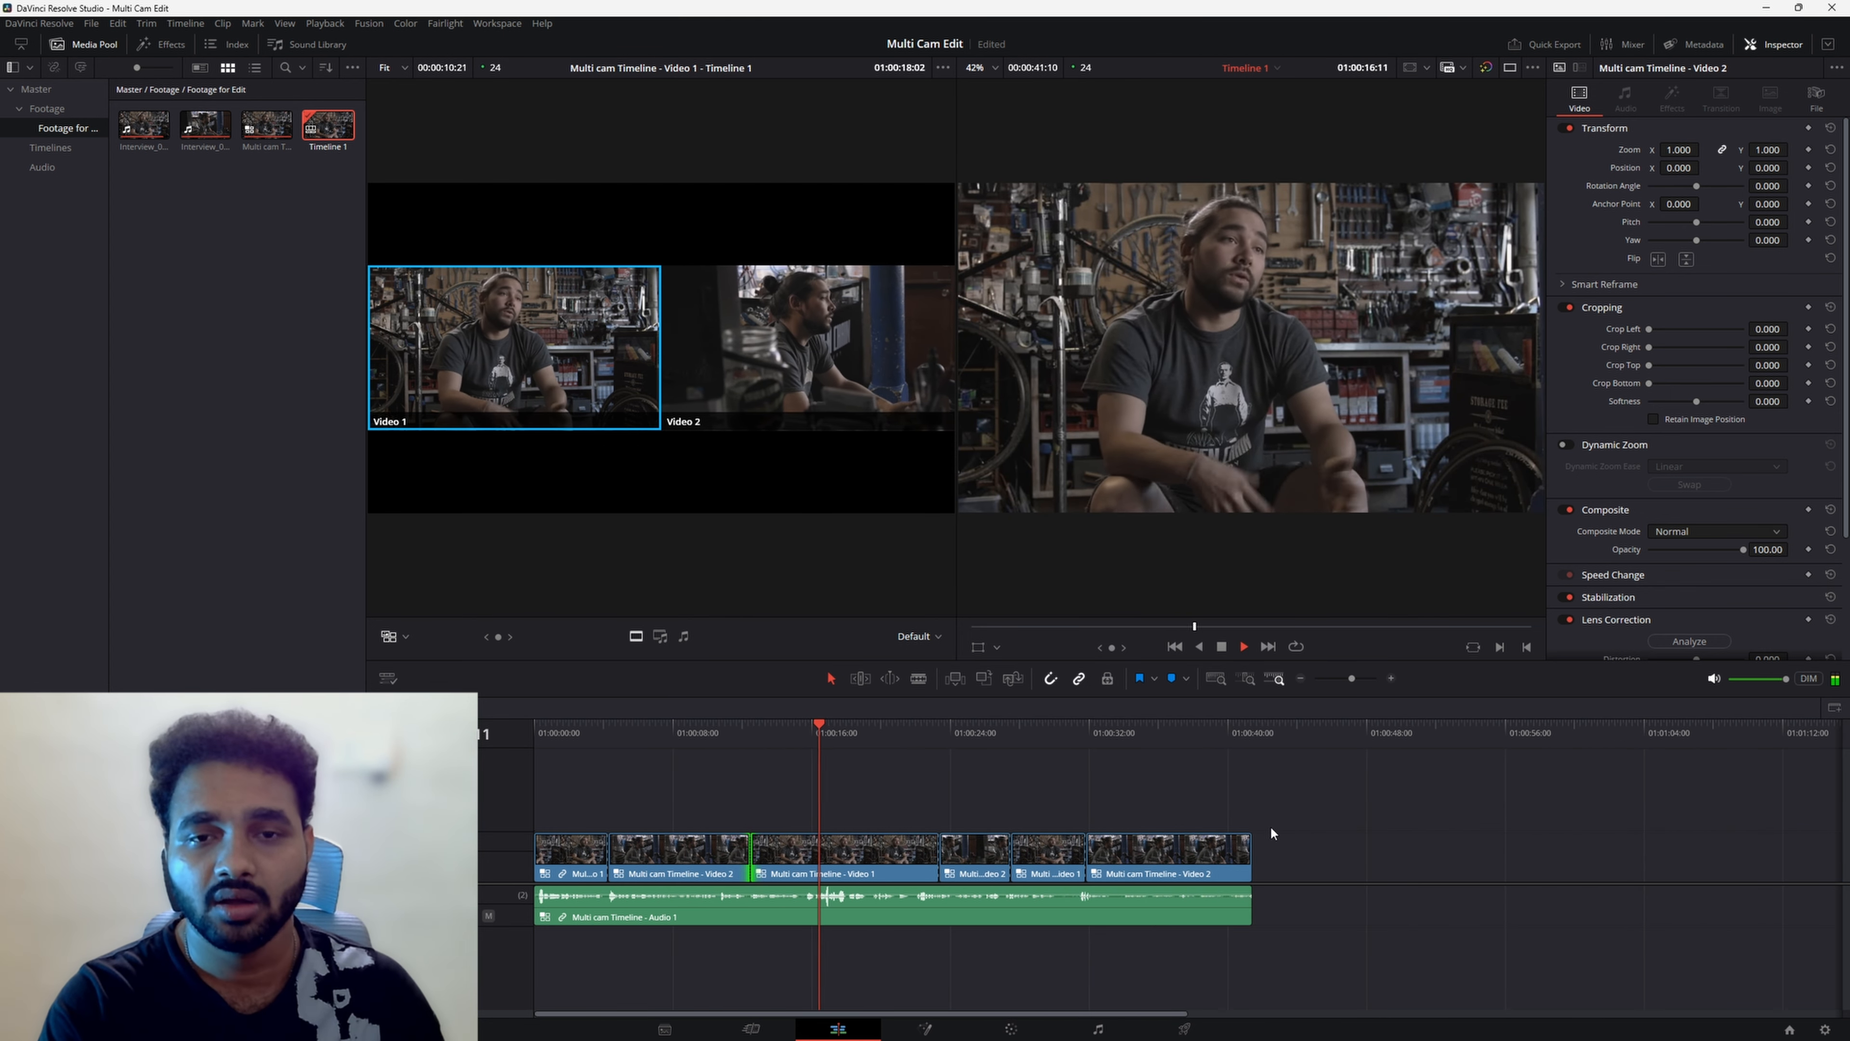
left_click(863, 862)
key("ctrl+b")
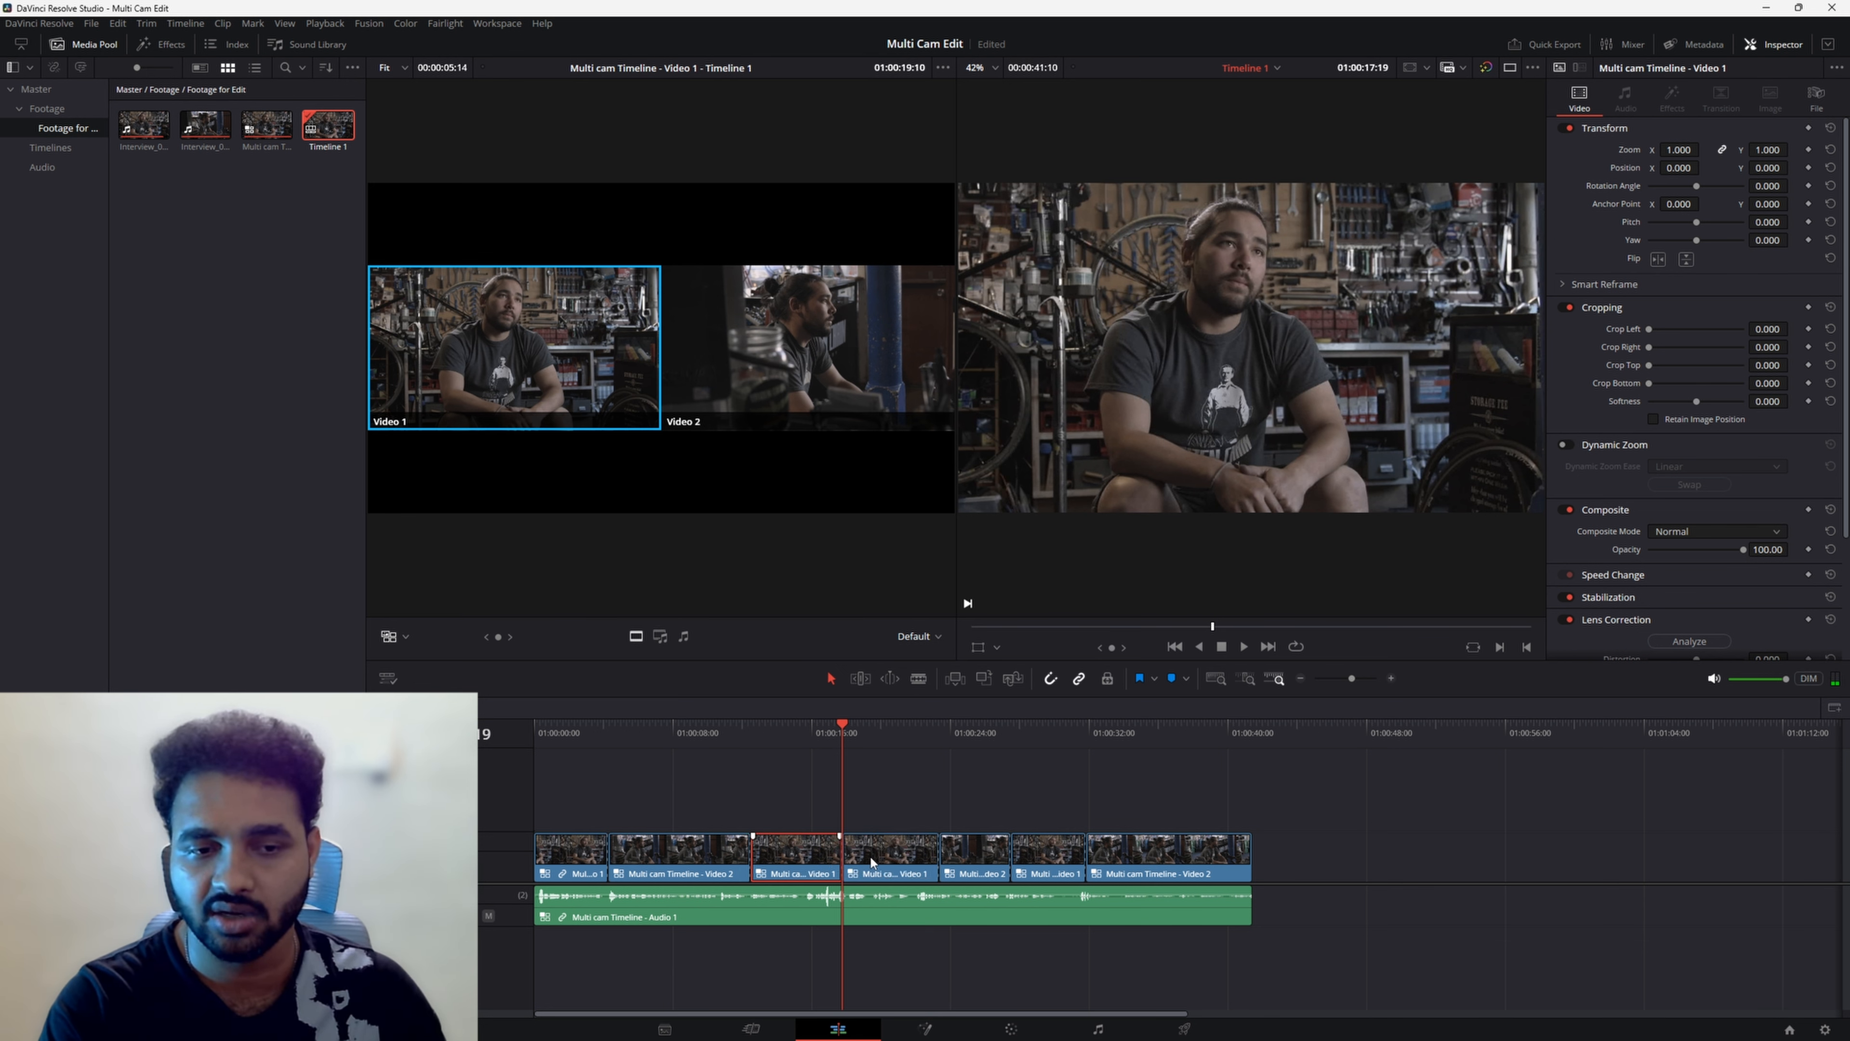
left_click(902, 866)
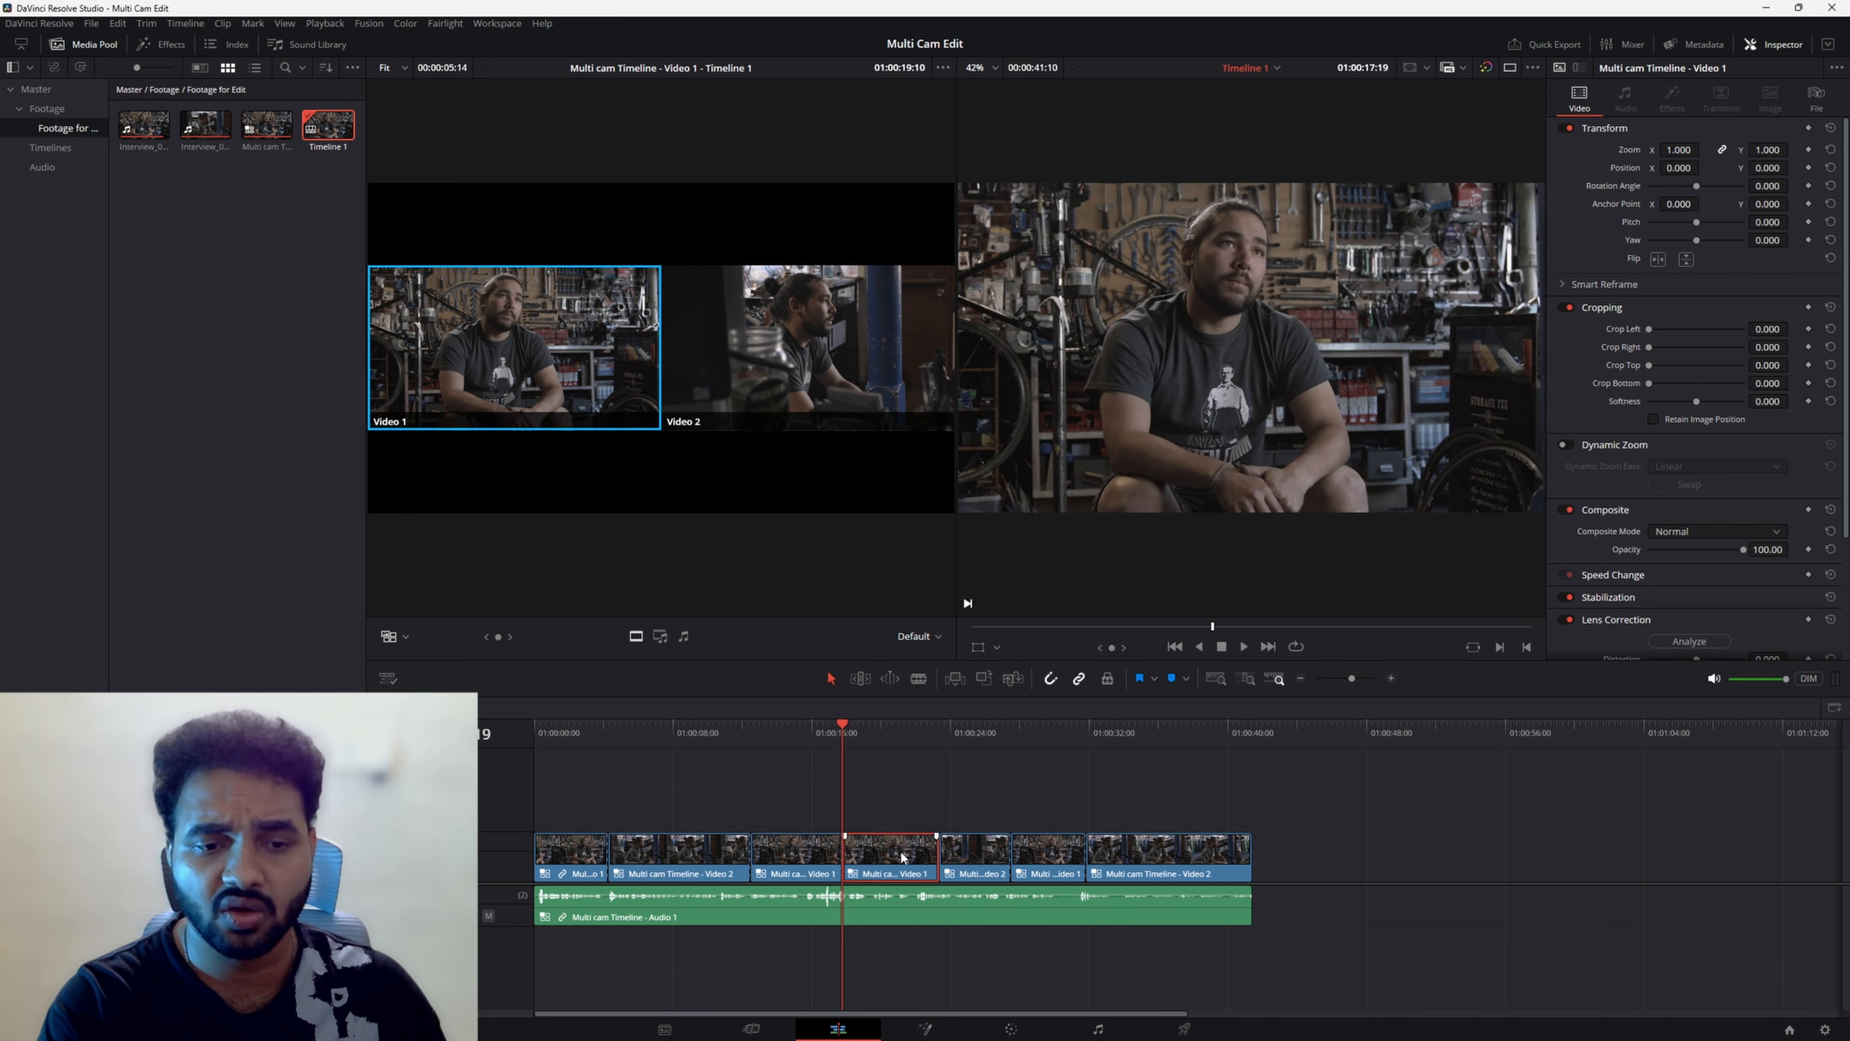
right_click(902, 856)
mouse_move(970, 843)
left_click(1239, 849)
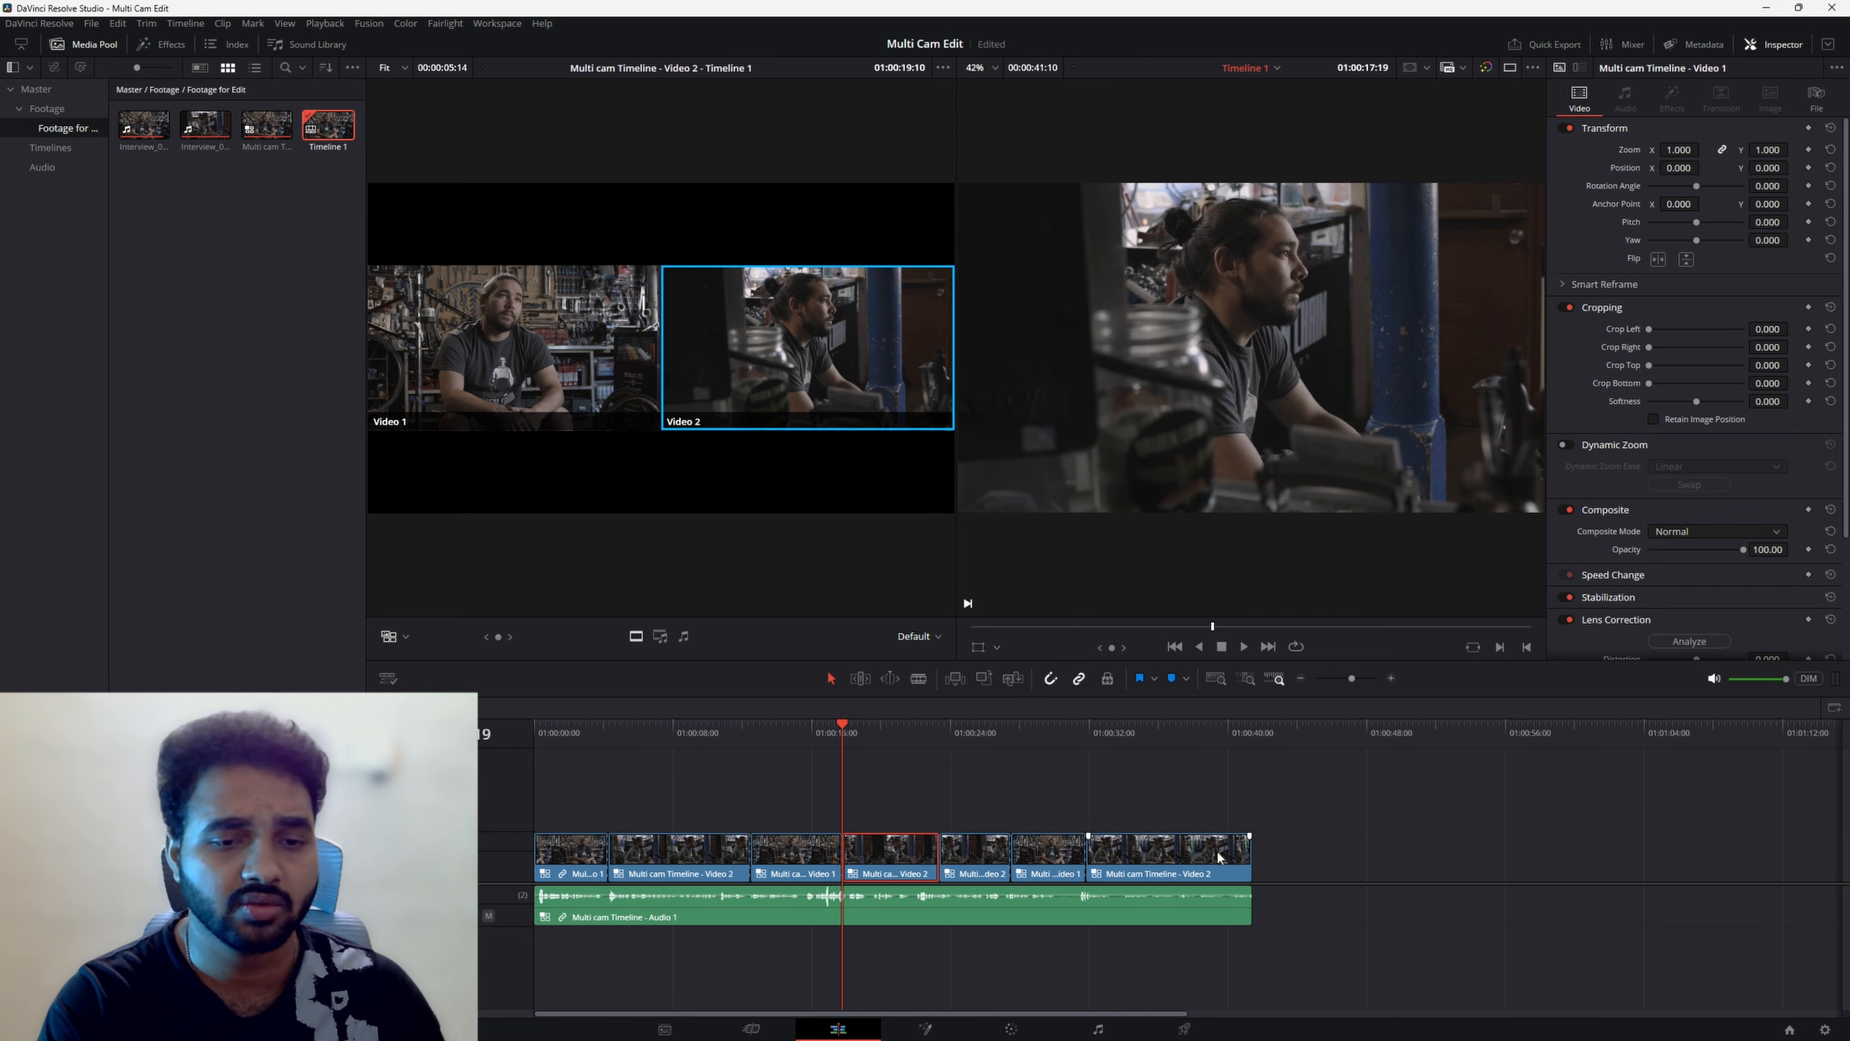
Play back across the new cut to Video 2 and review the whole multicam sequence on the timeline
key("space")
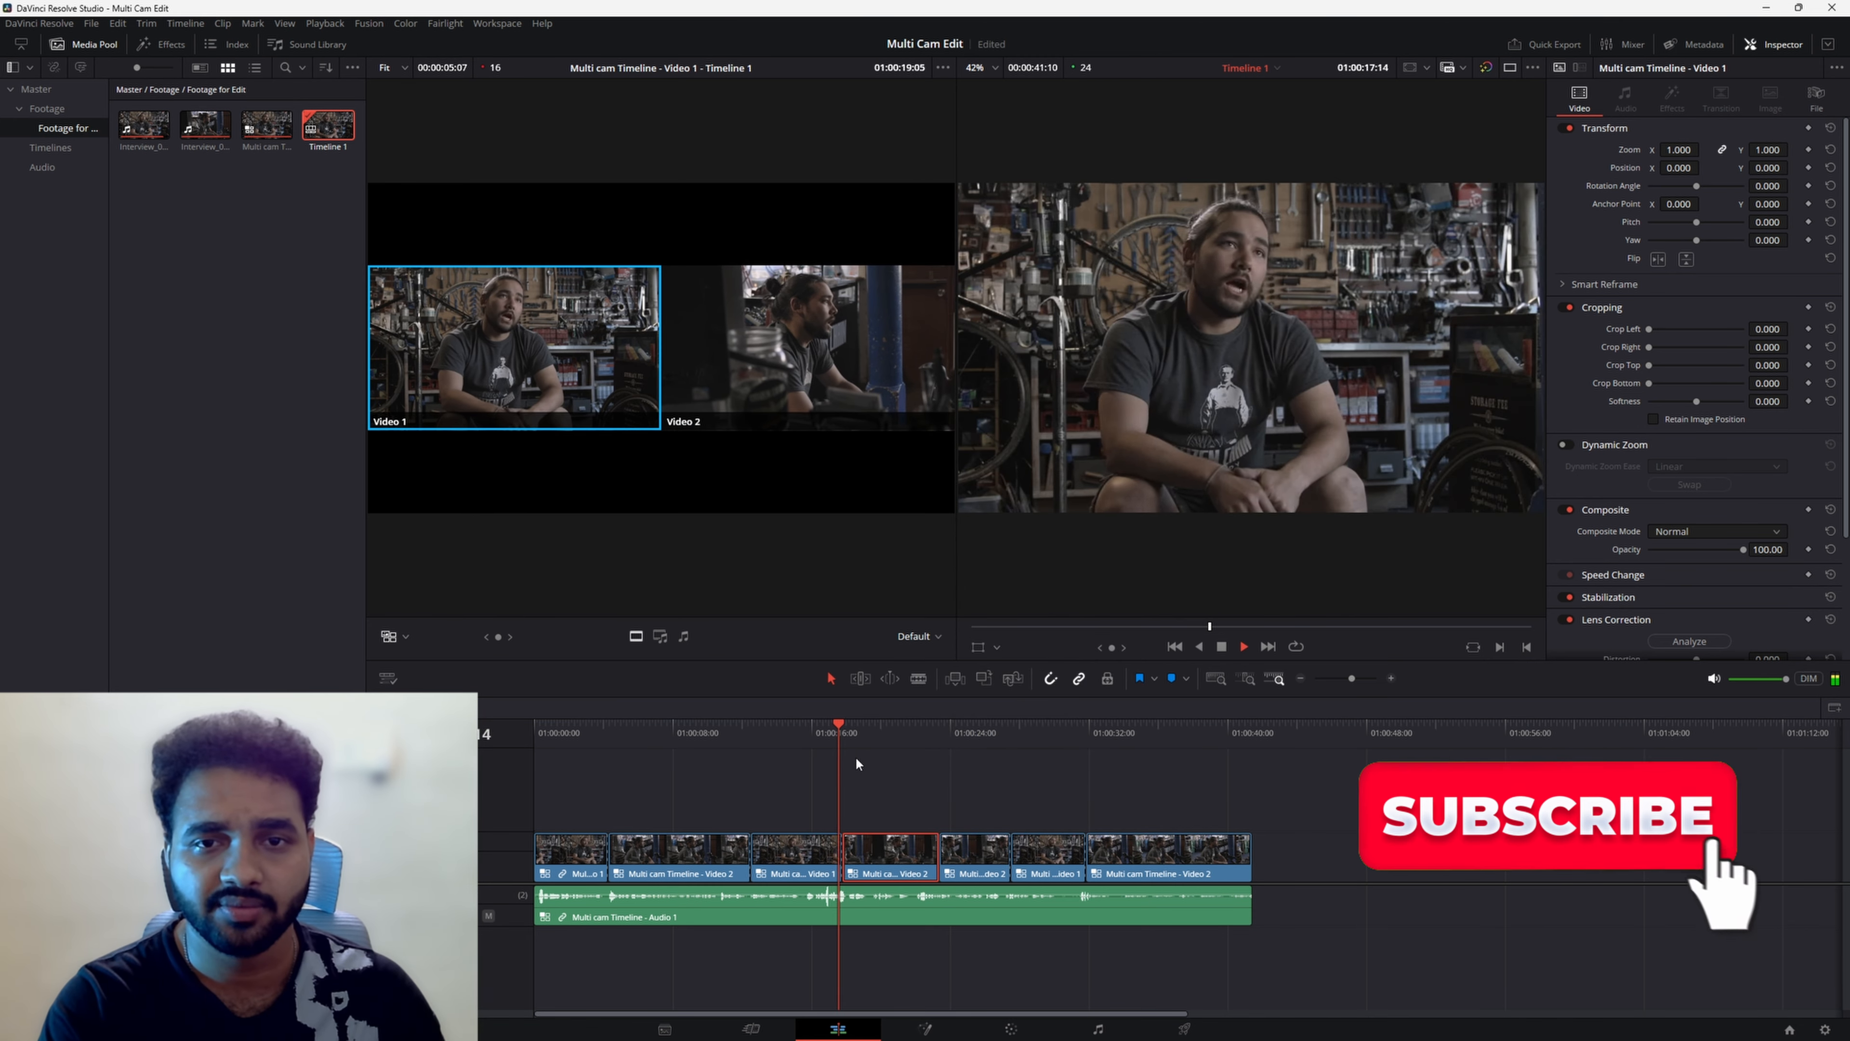
key("ctrl+equal")
key("ctrl+equal")
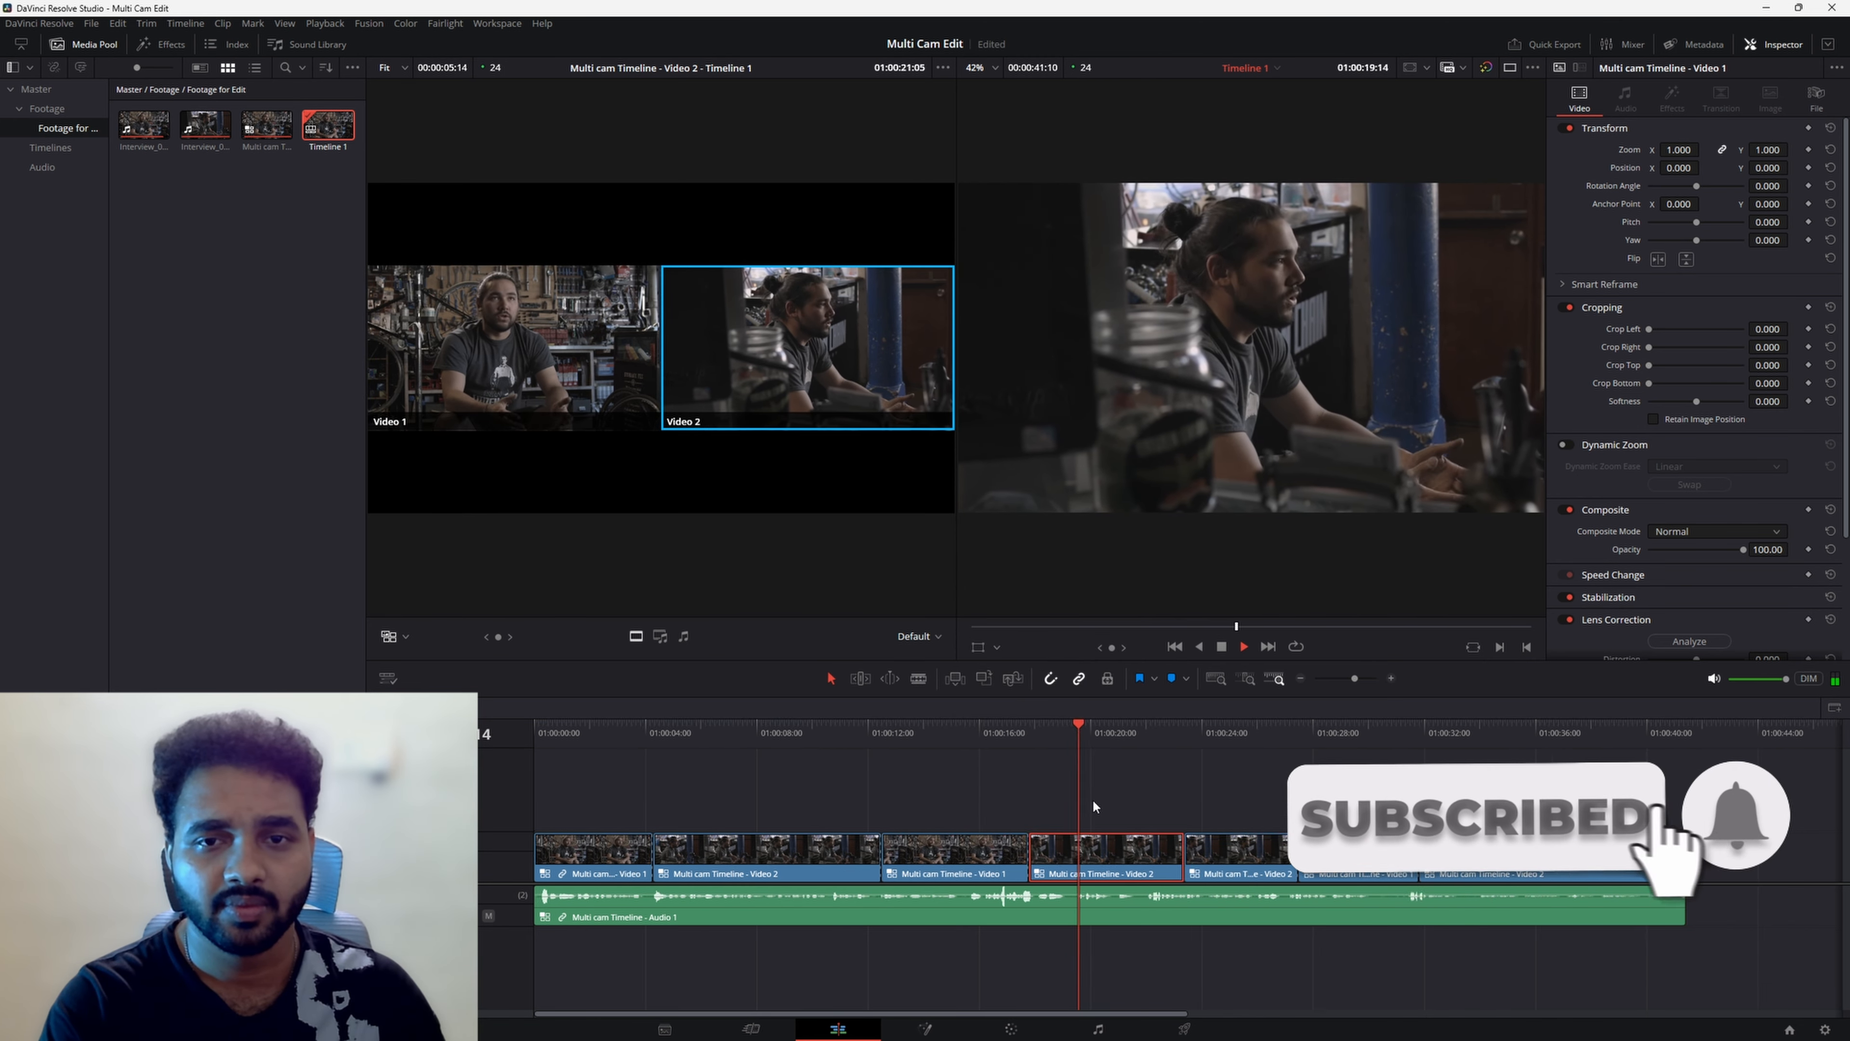
key("space")
scroll(1166, 816, "down", 5)
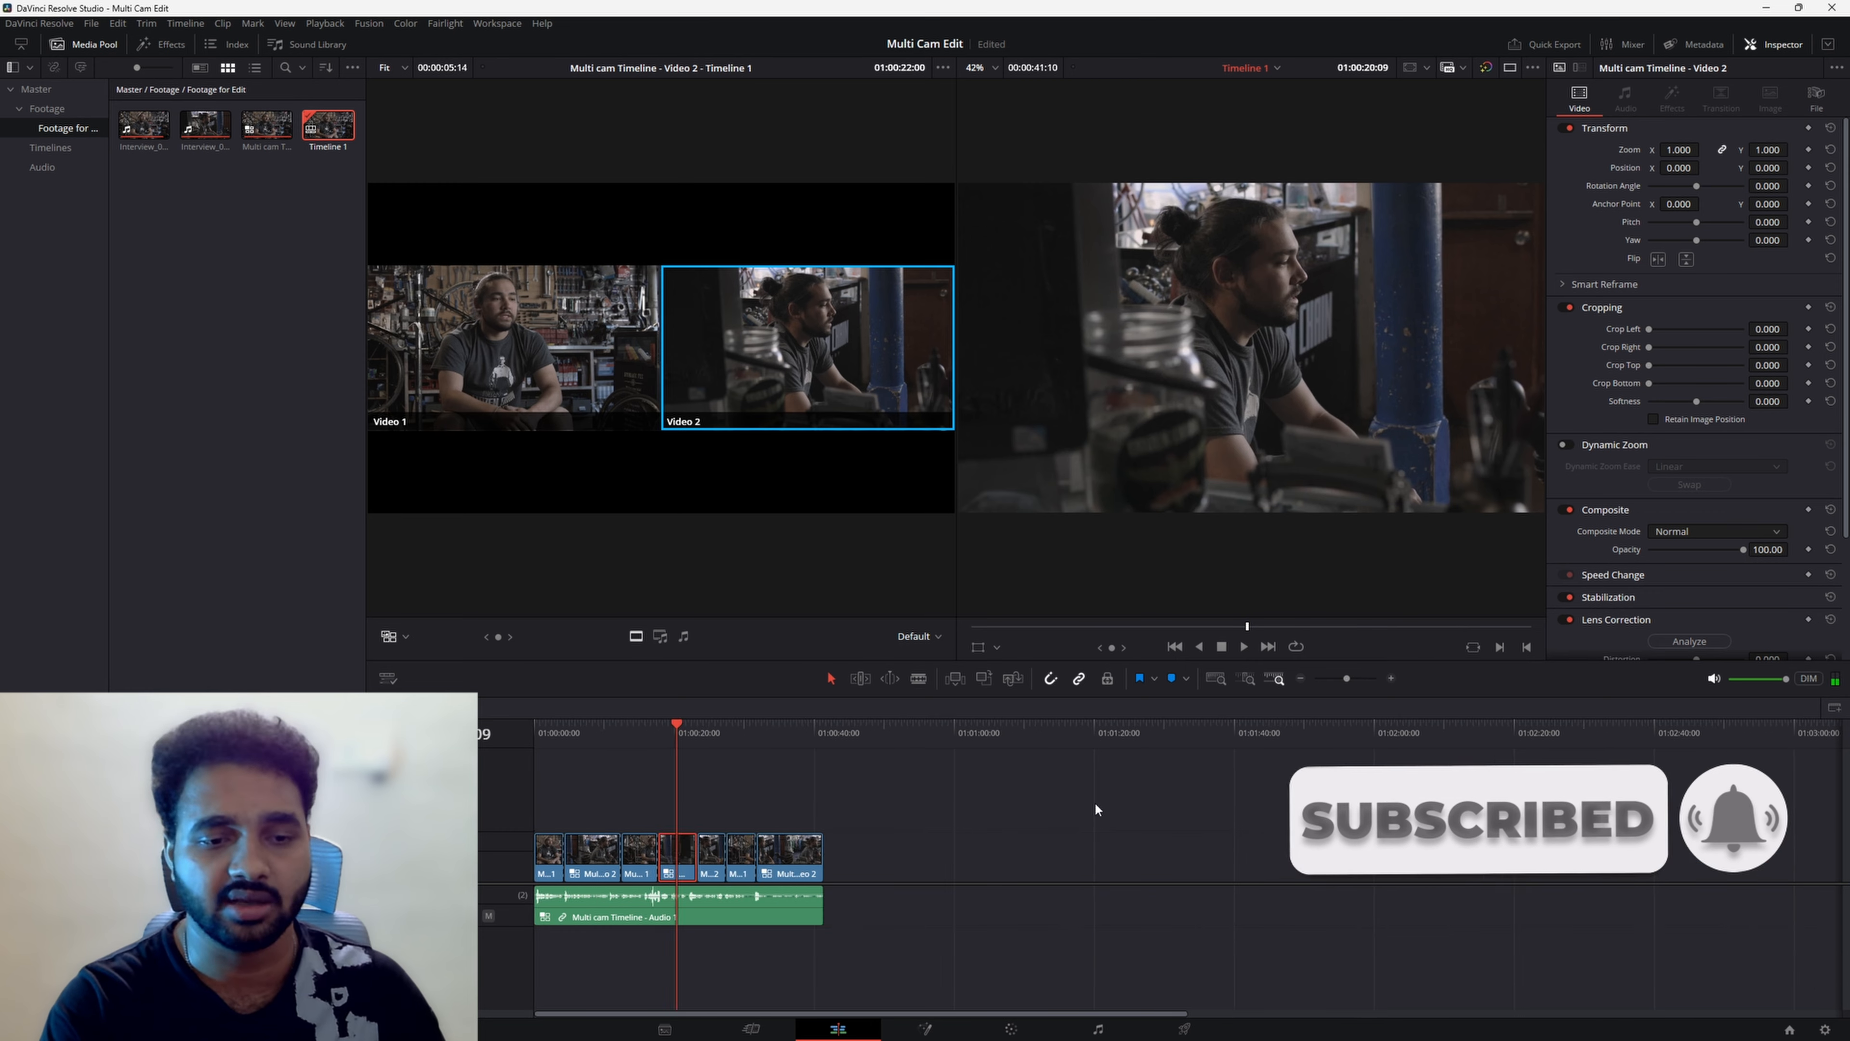
scroll(1114, 803, "up", 2)
scroll(1166, 808, "up", 1)
scroll(1275, 831, "up", 2)
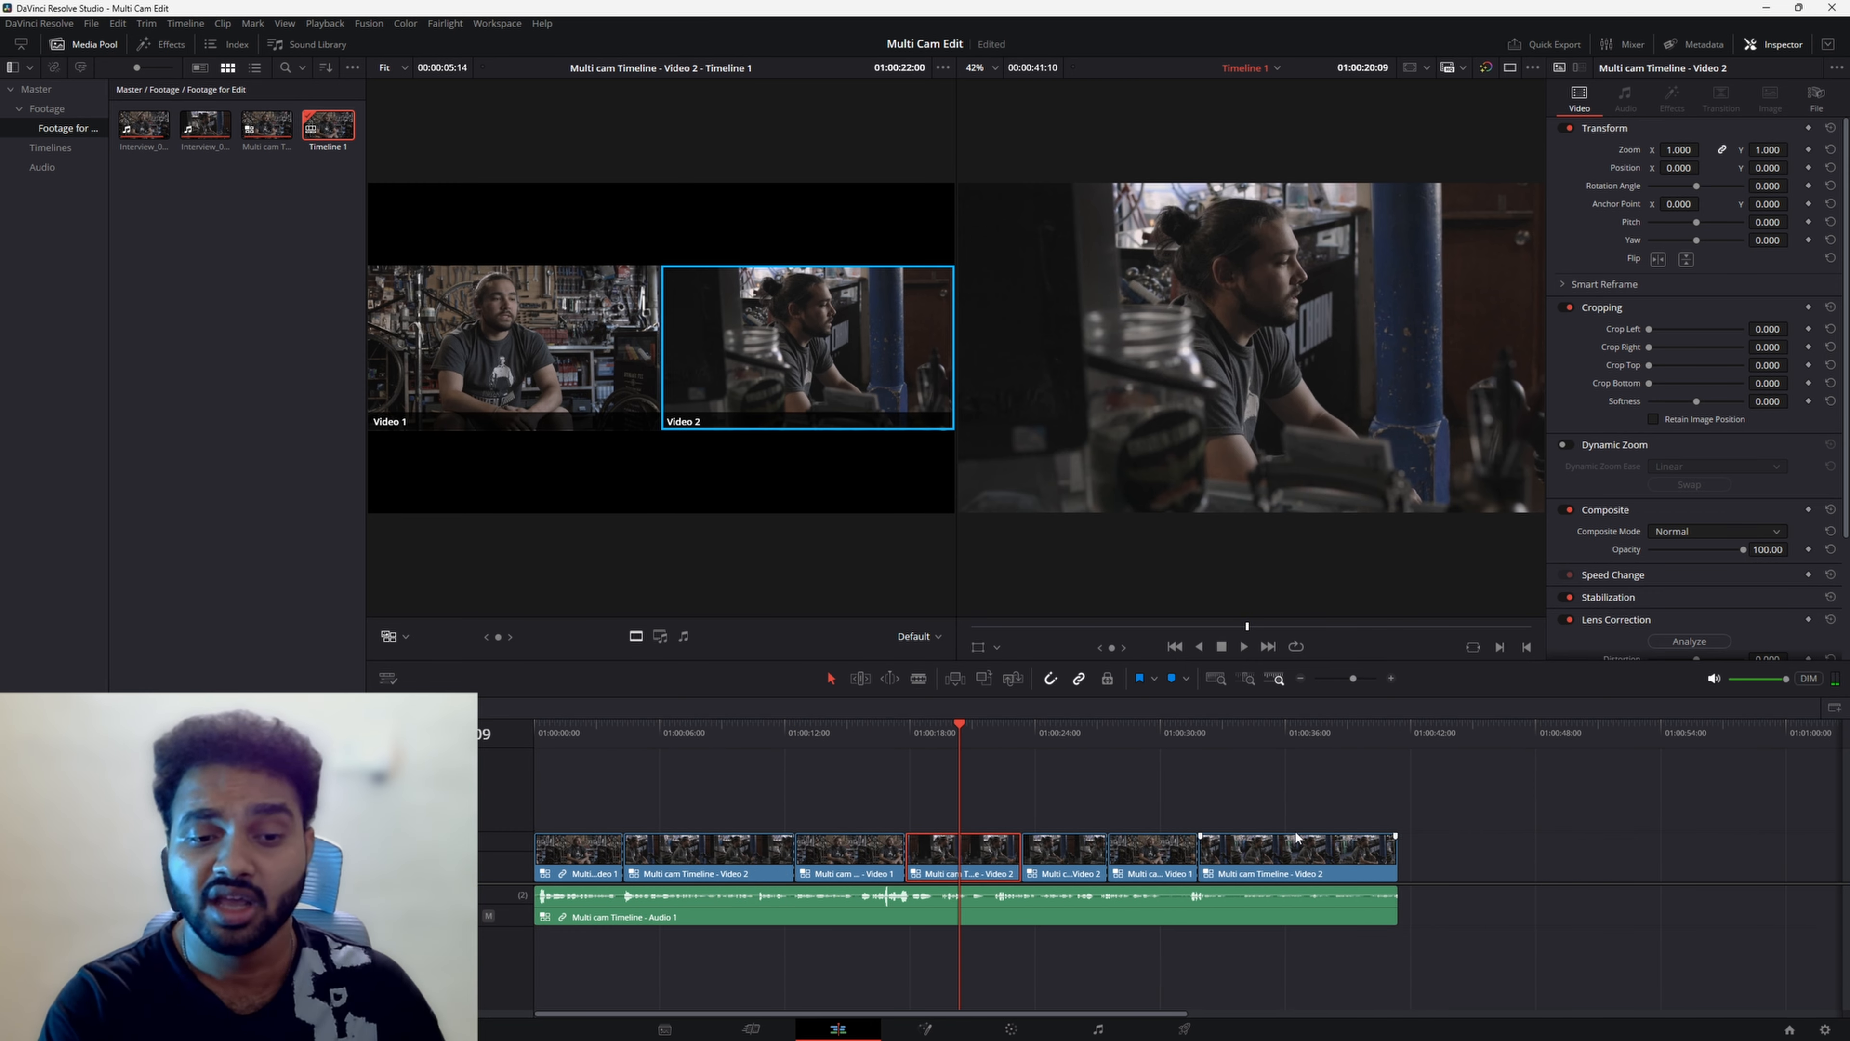
Switch the audio clip's multicam angle to Audio 2 and play it back
left_click(1036, 922)
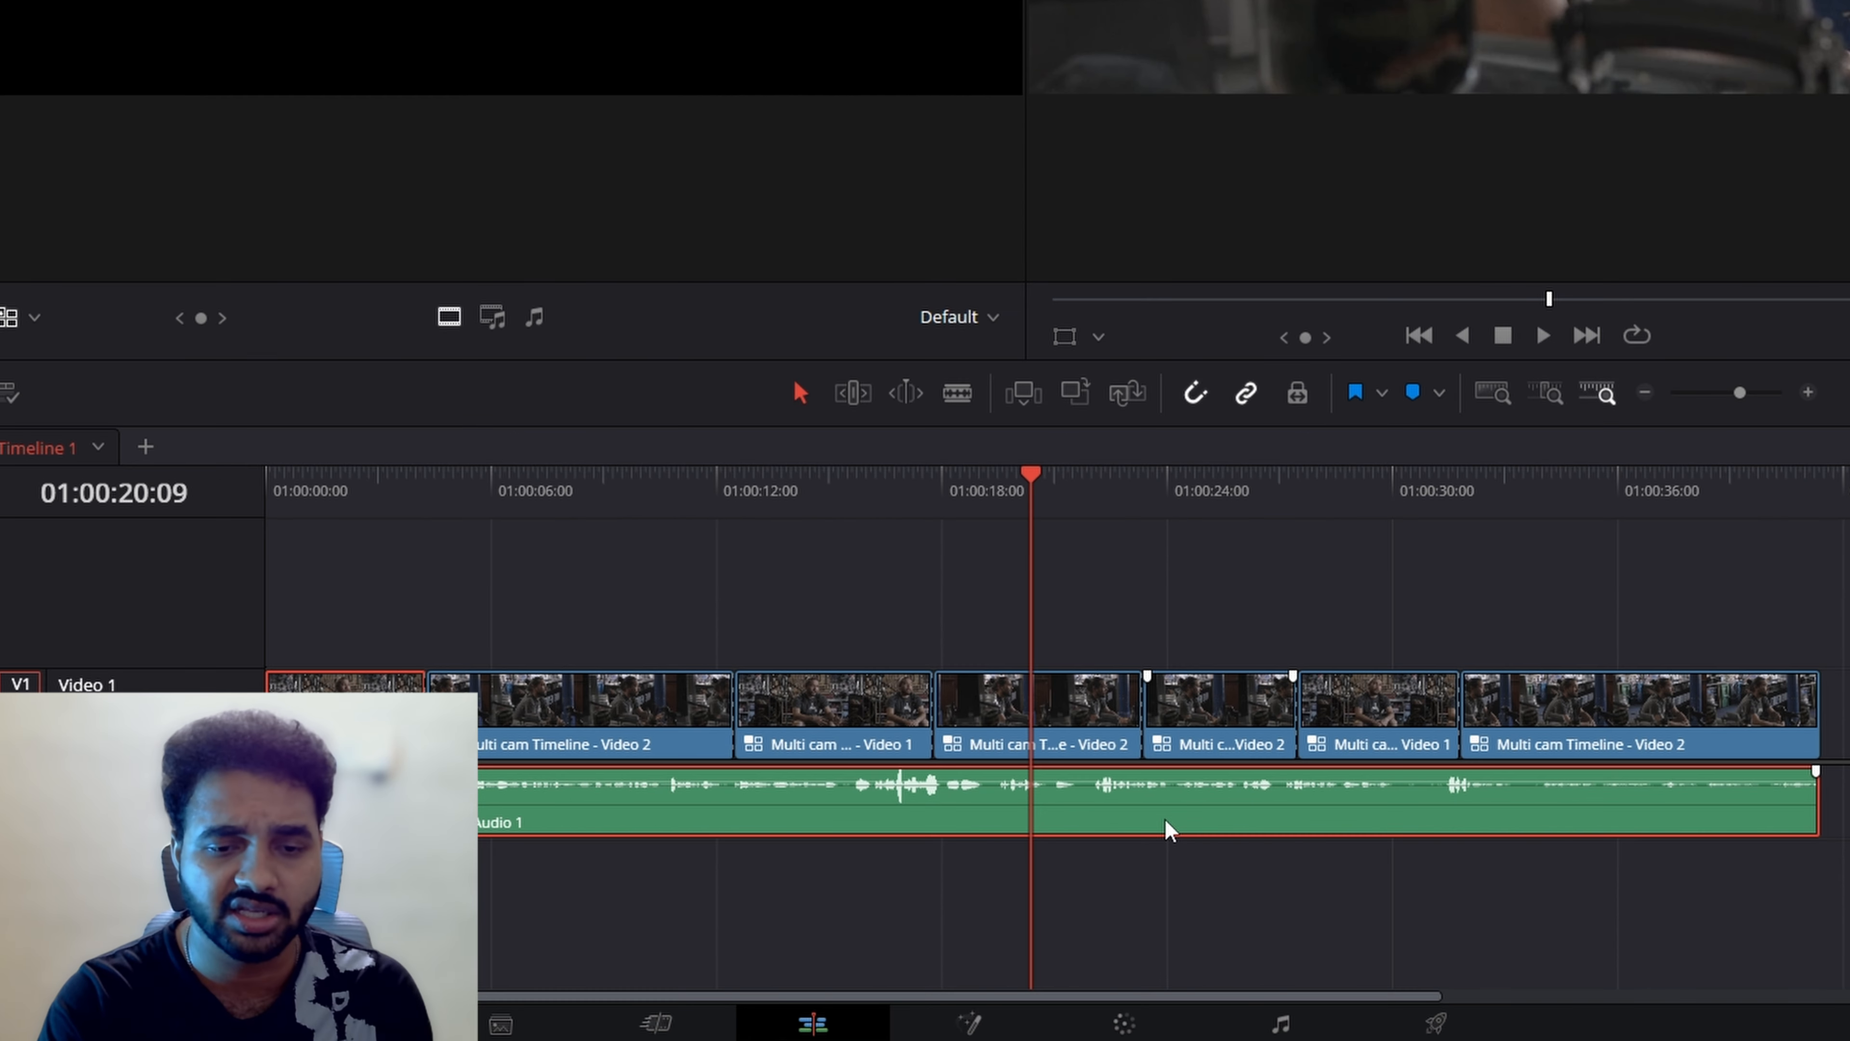
right_click(1167, 829)
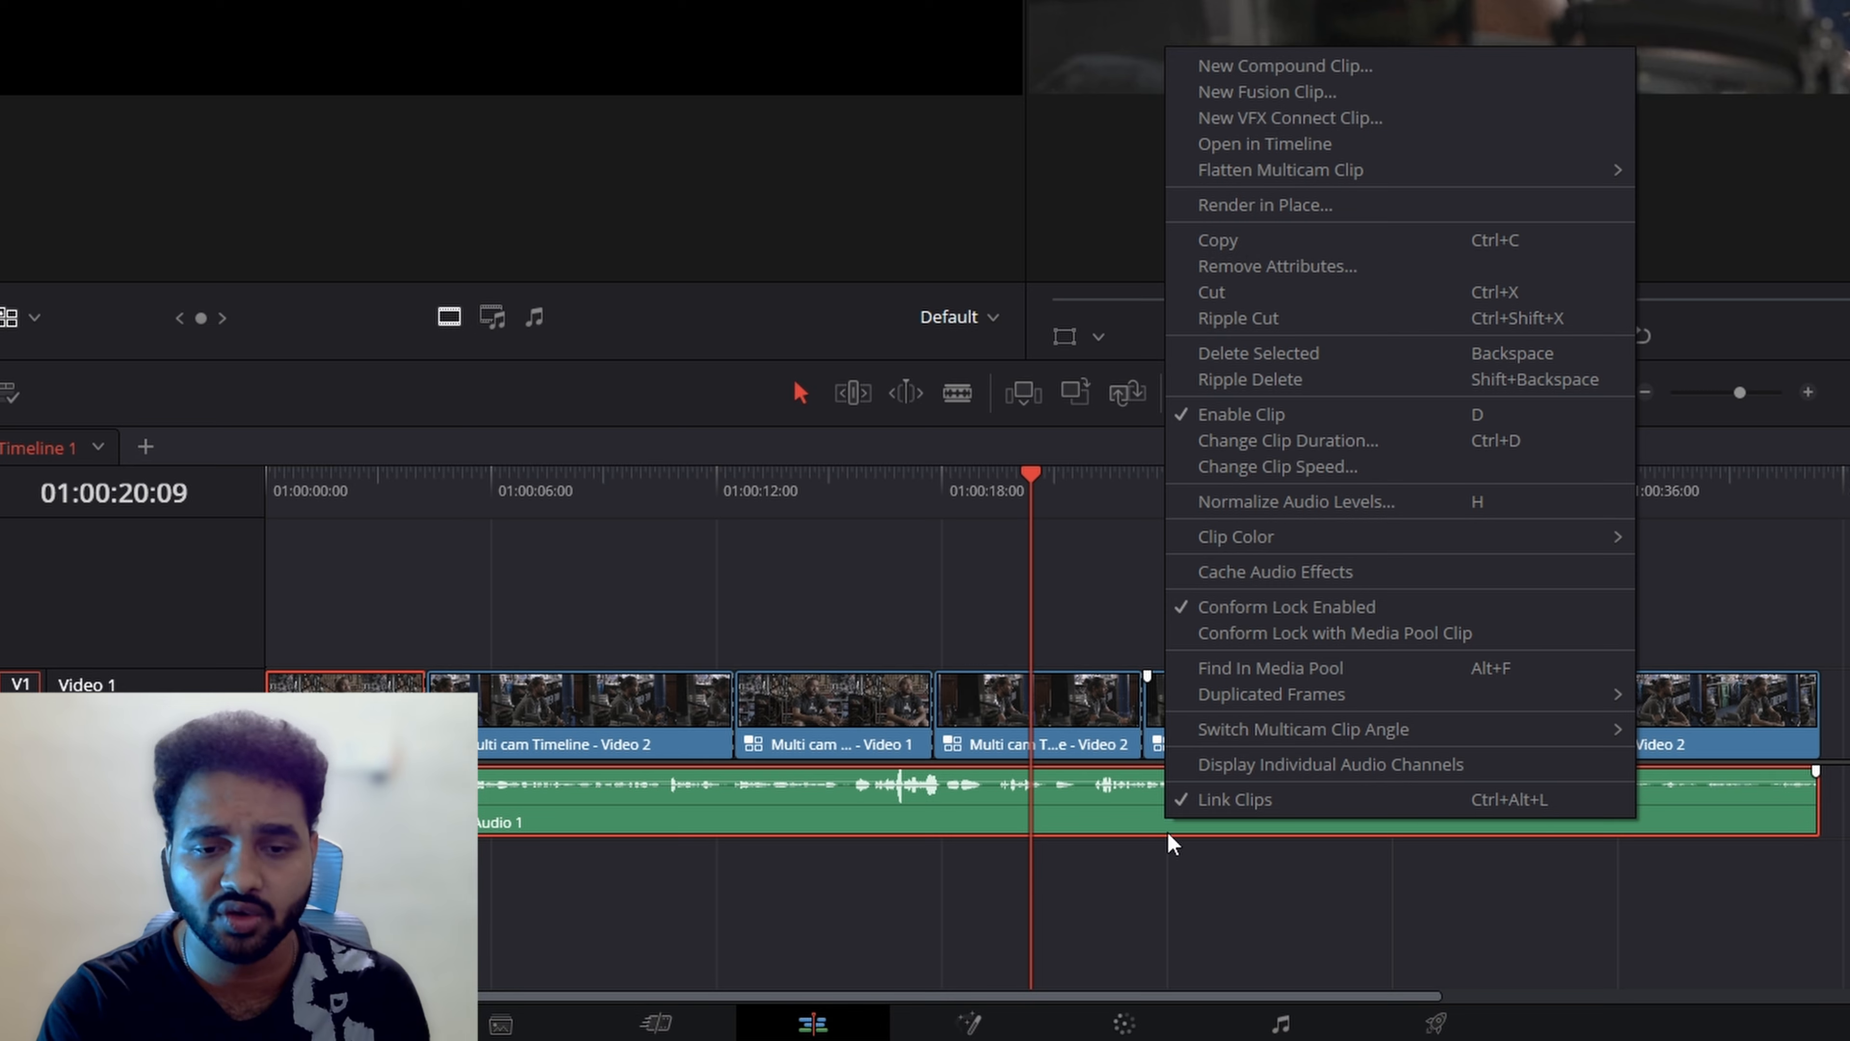
mouse_move(1386, 741)
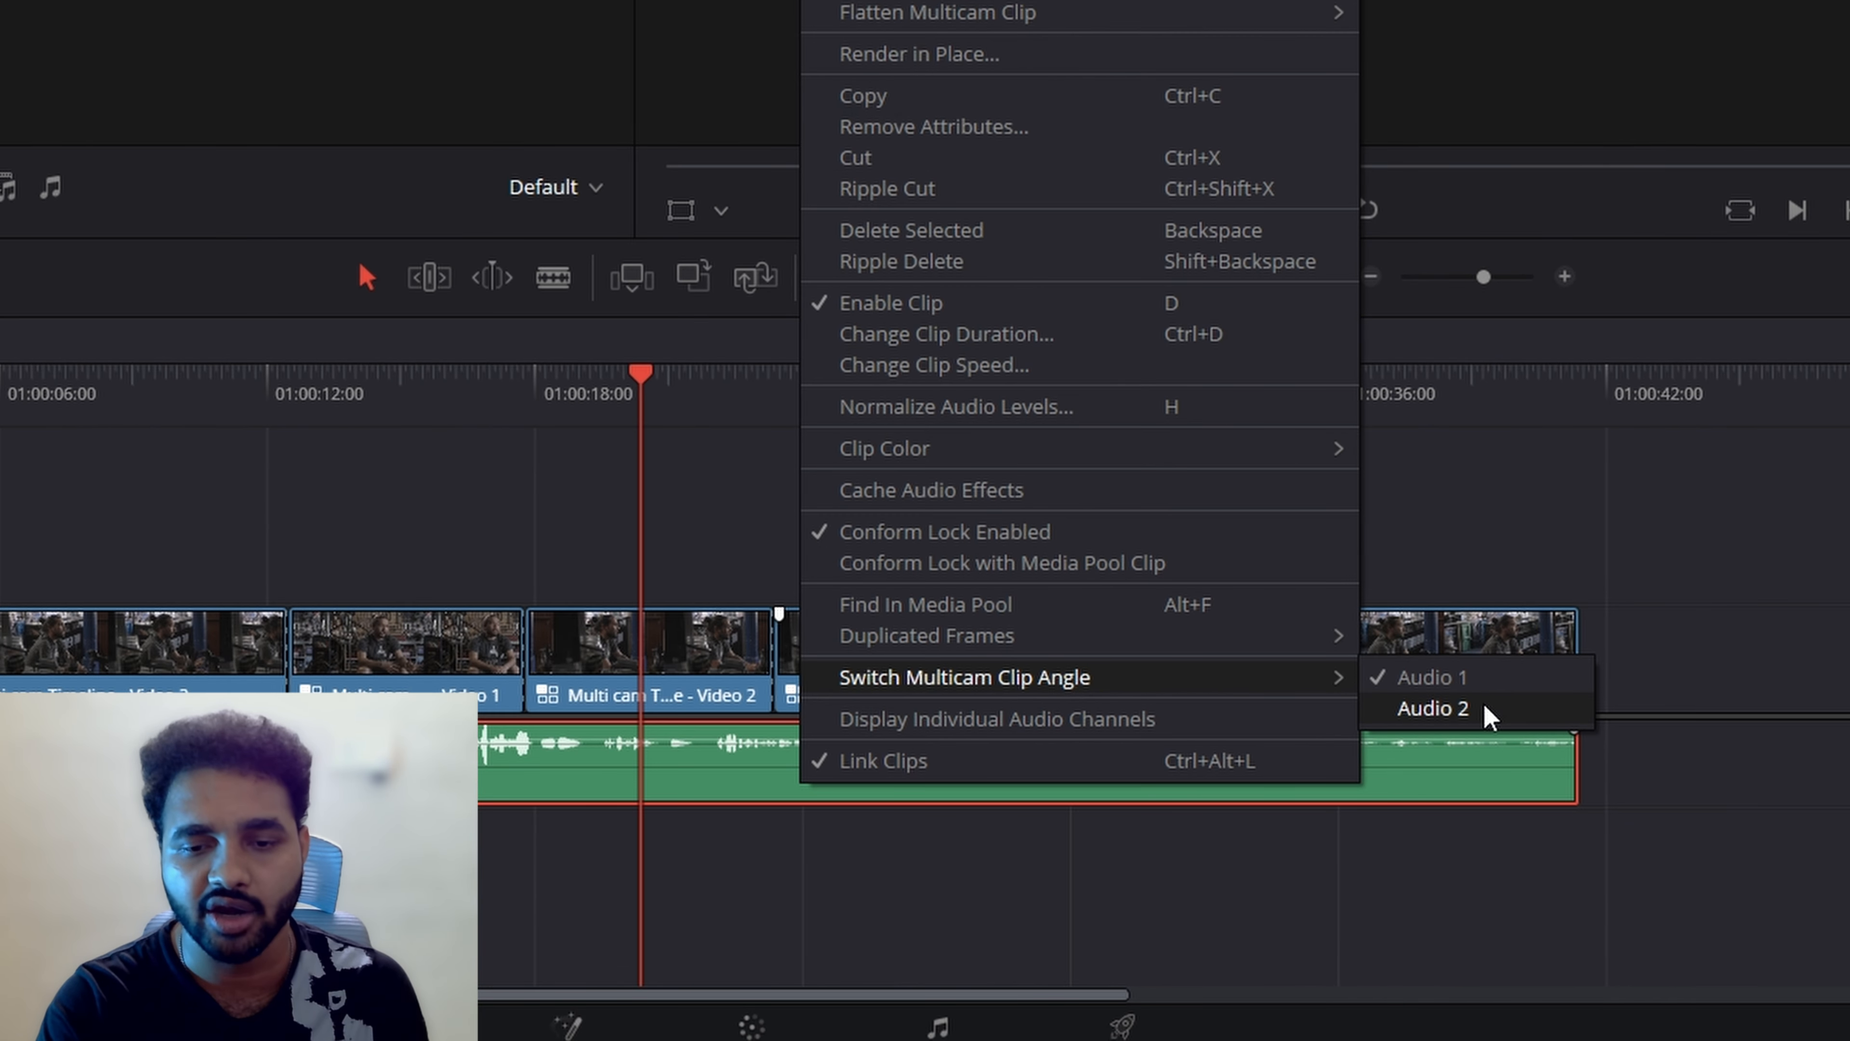
left_click(1435, 708)
right_click(1013, 785)
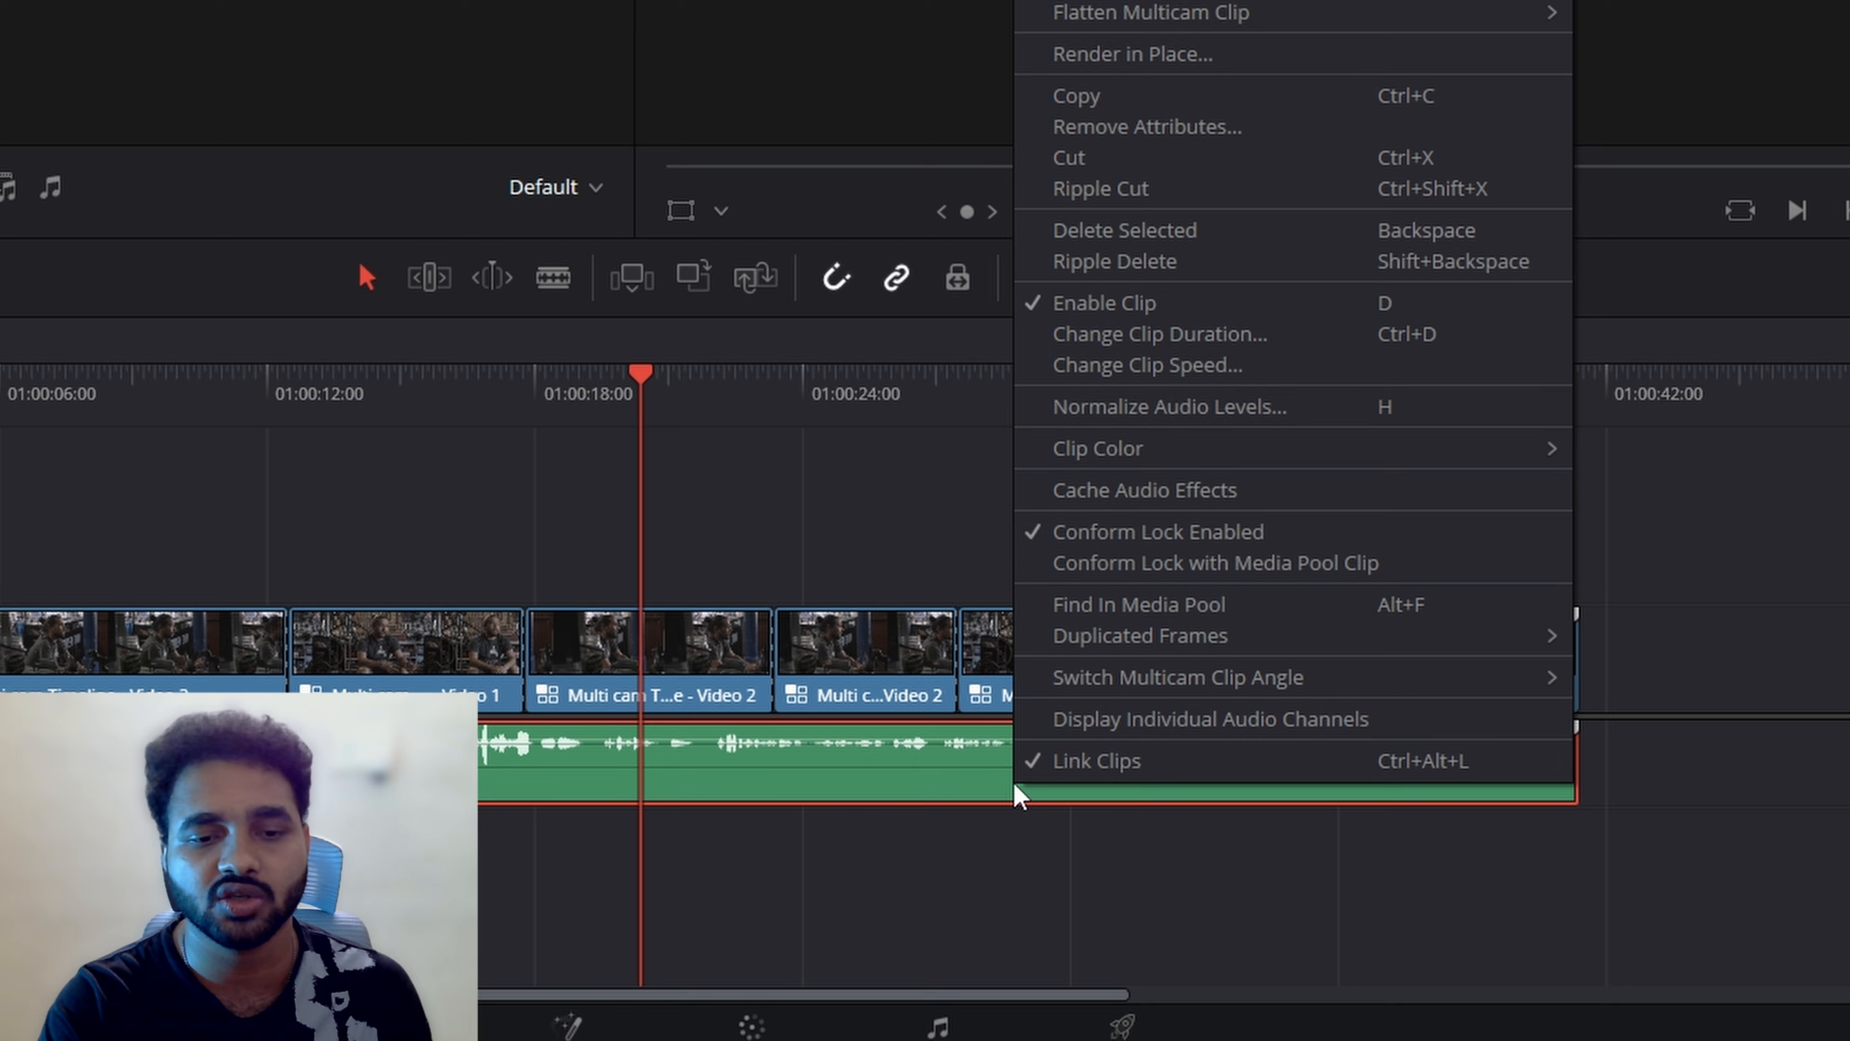
left_click(814, 793)
key("space")
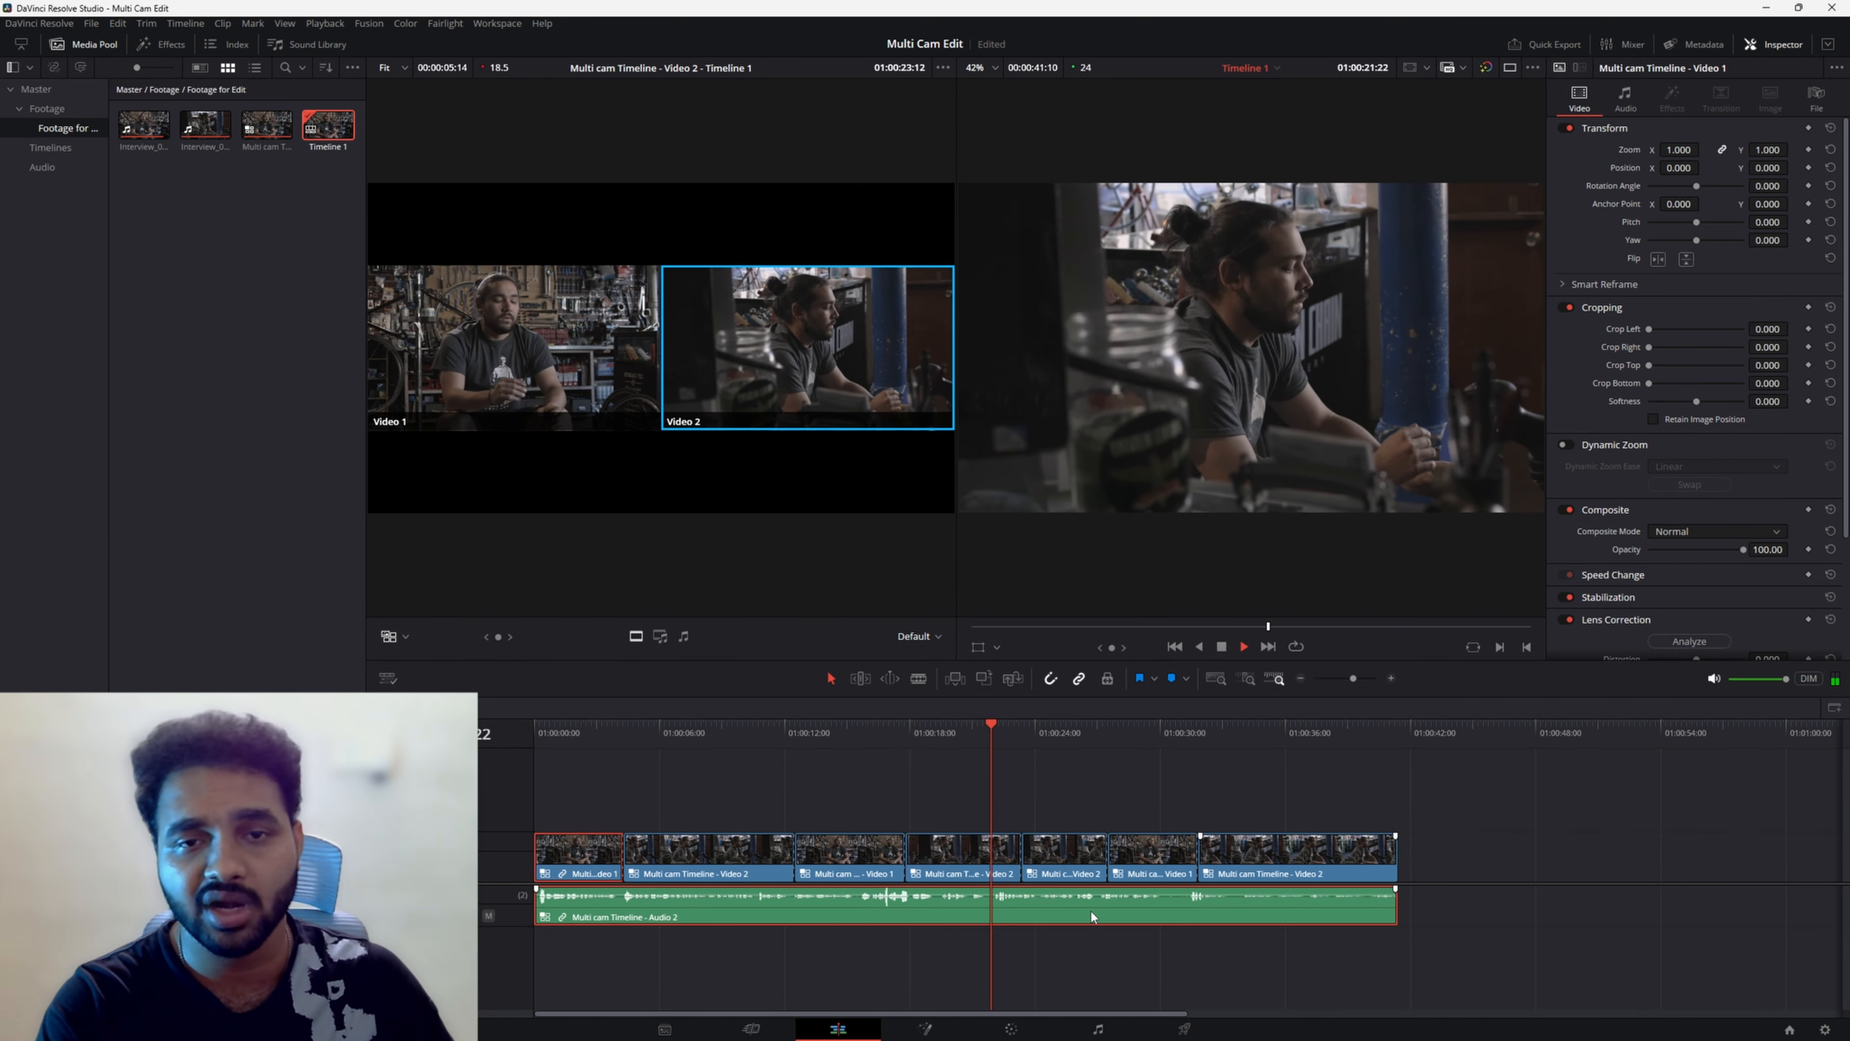
key("space")
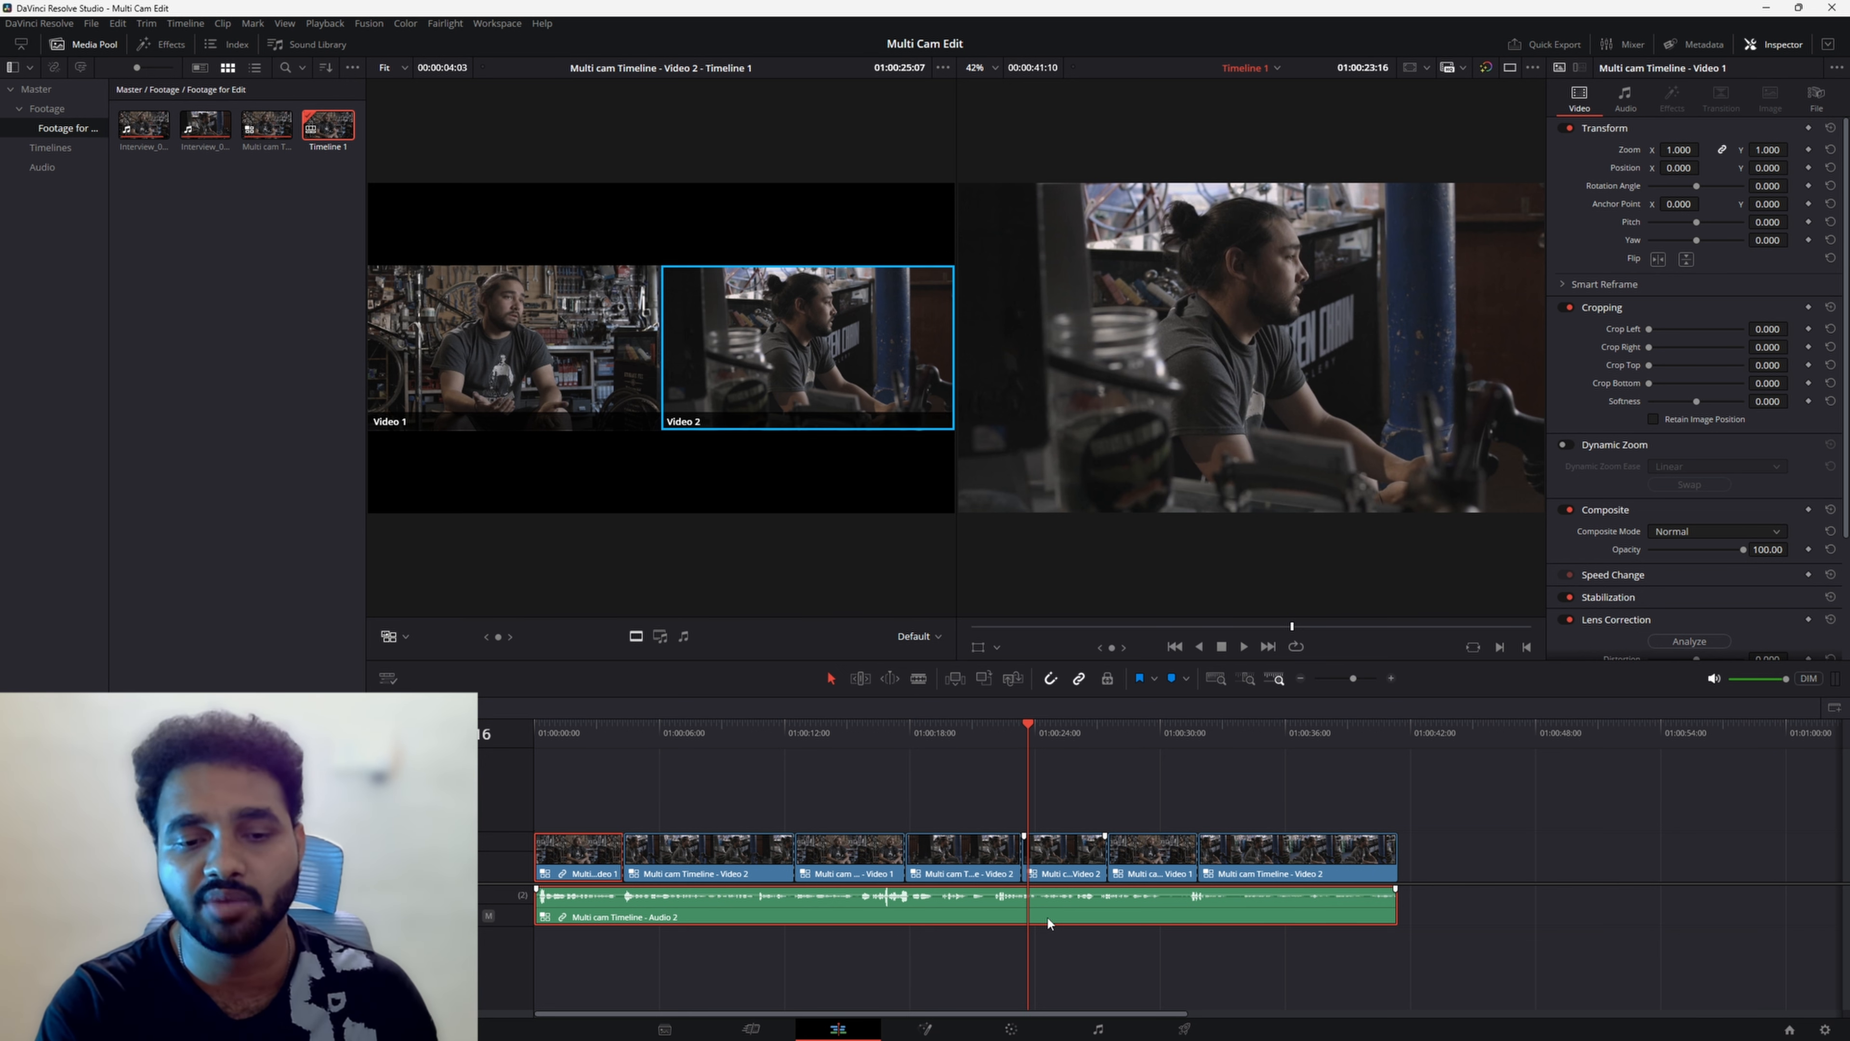
Revisit the audio clip's multicam angle, and undo the cuts and angle changes back to one uncut multicam clip
right_click(1047, 915)
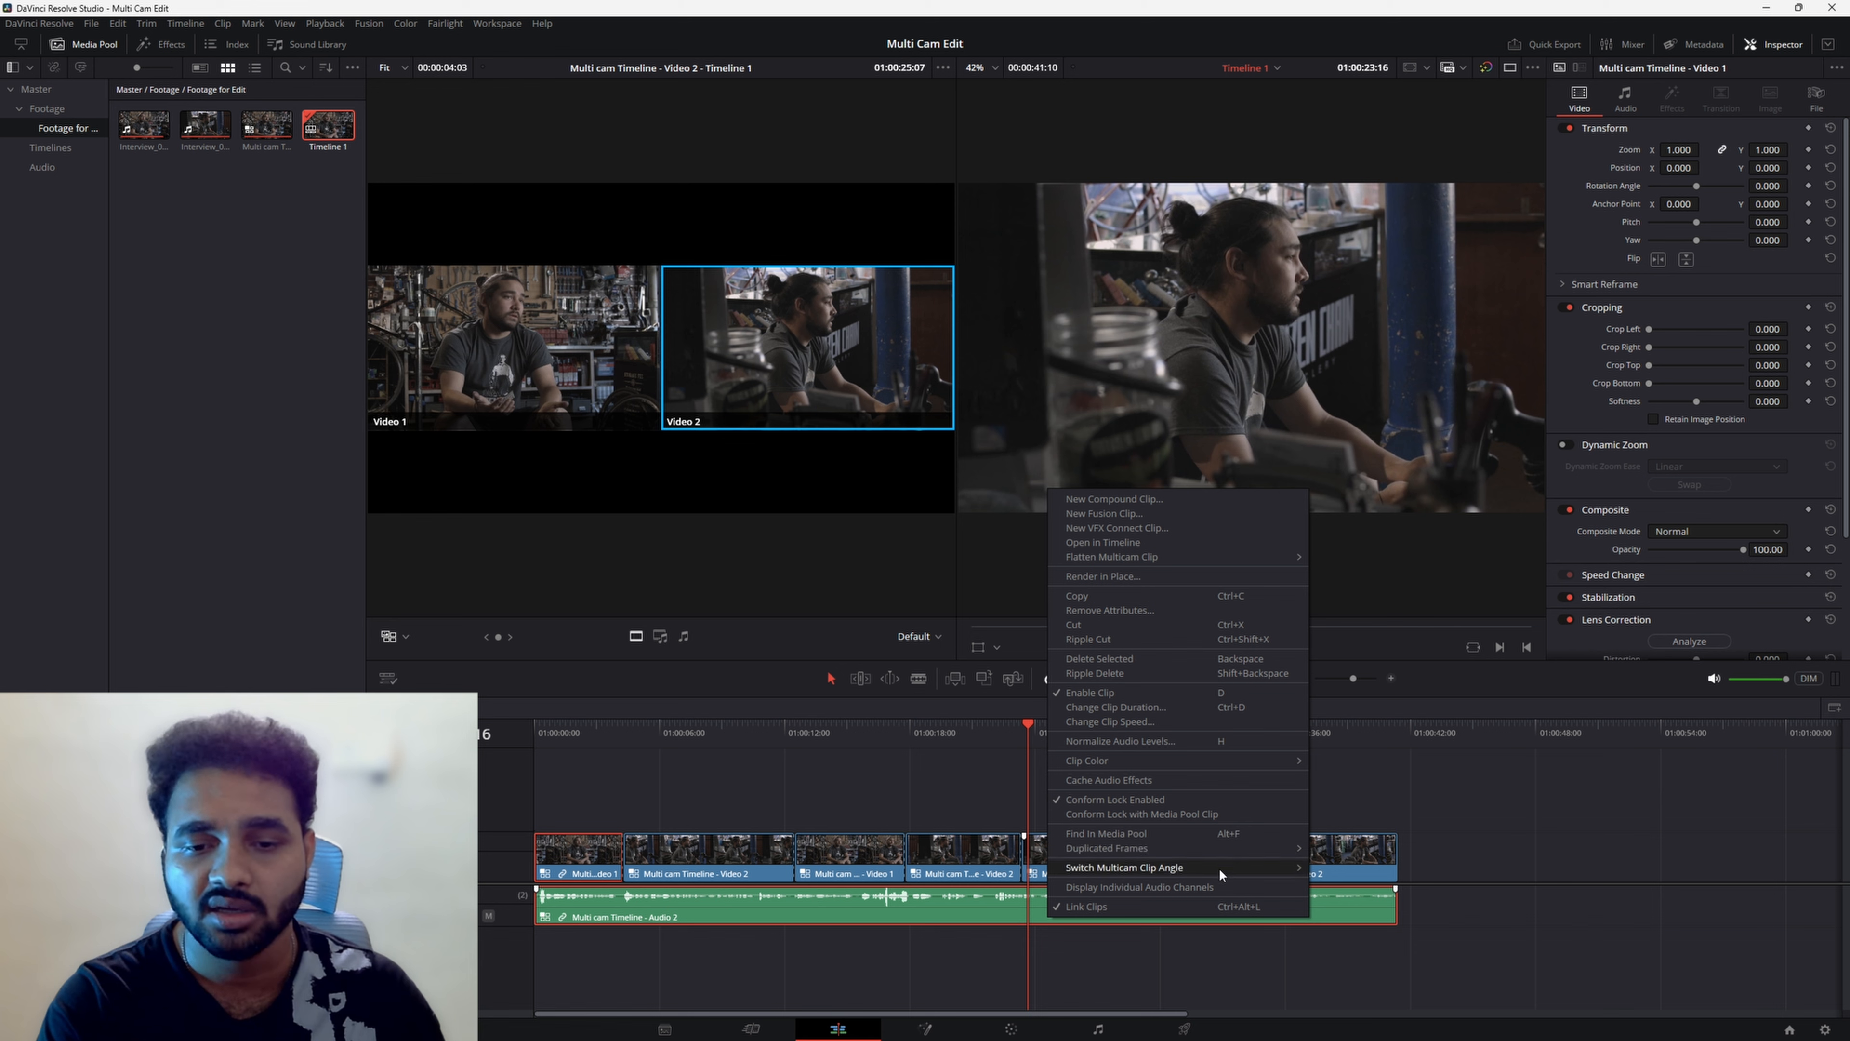
mouse_move(1222, 874)
left_click(1325, 881)
key("ctrl+z")
key("ctrl+z")
key("ctrl+z")
key("ctrl+z")
key("ctrl+z")
key("ctrl+z")
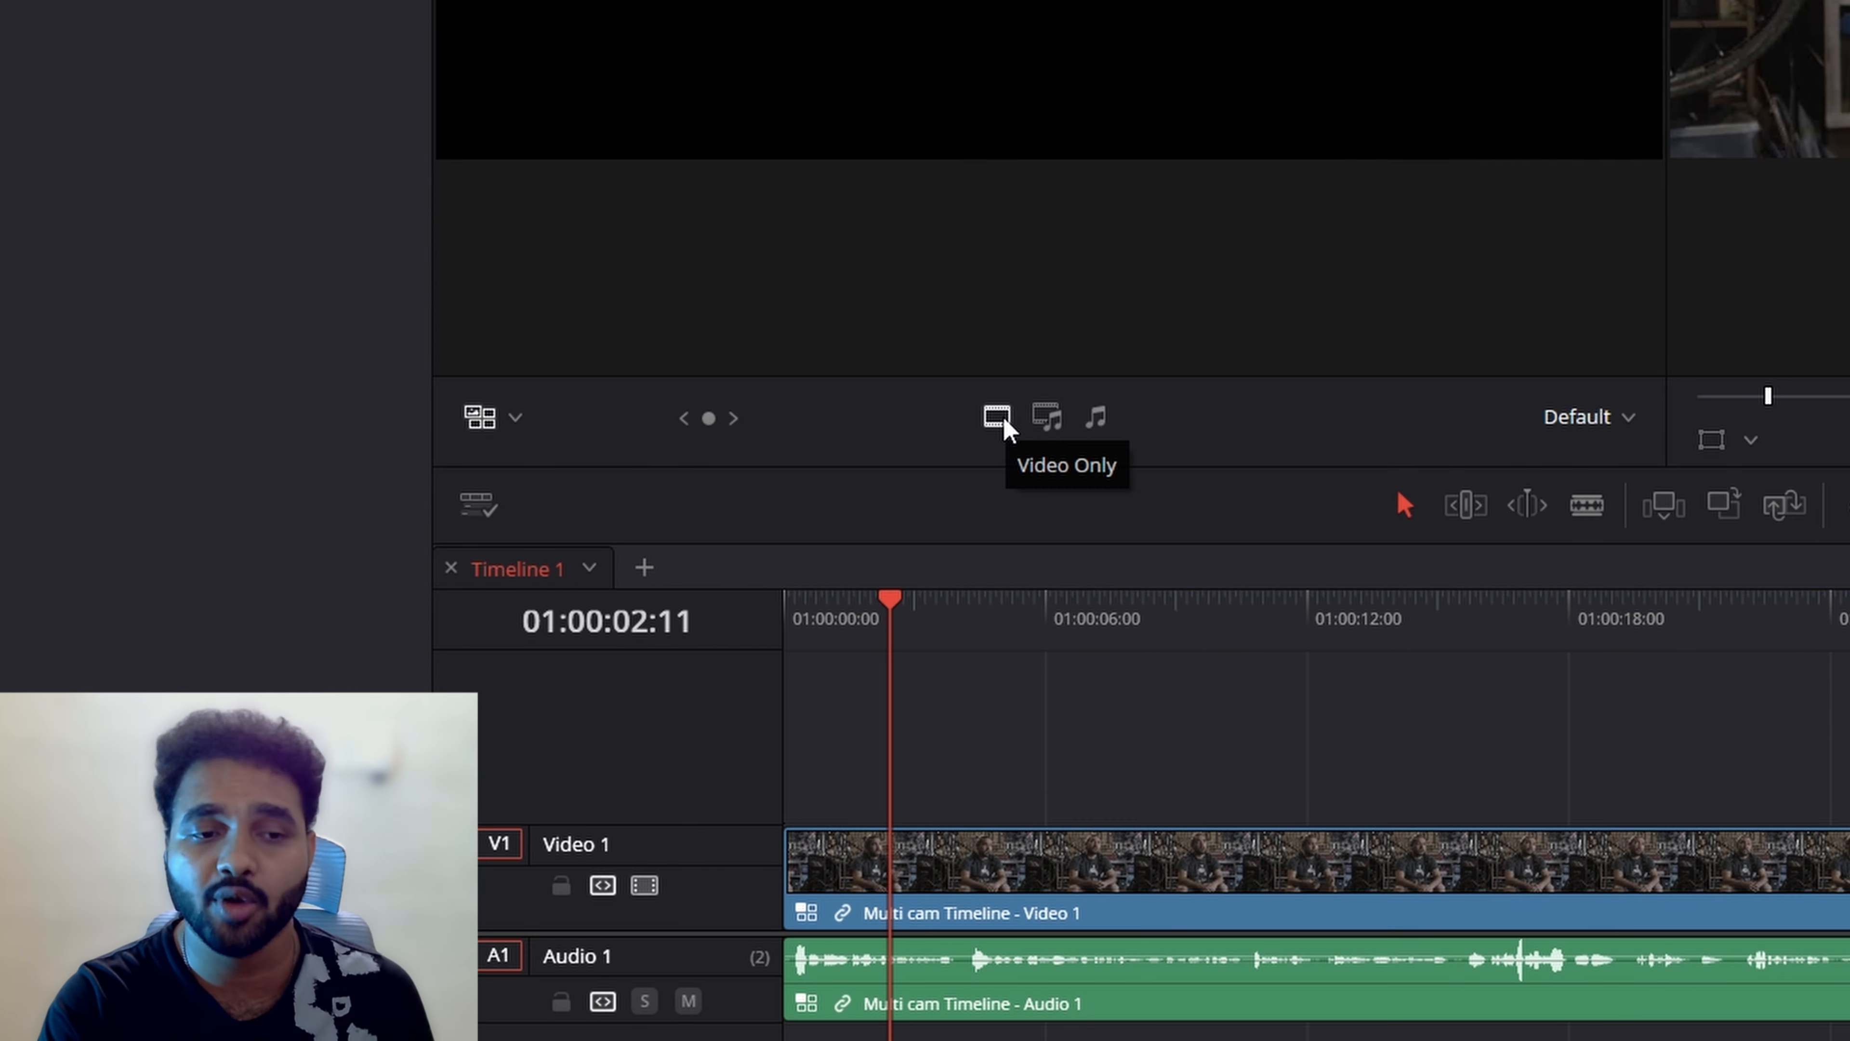
Set multicam switching to video and audio together, and cut live to Video 2 at about 4 seconds while playing from the start
left_click(1046, 423)
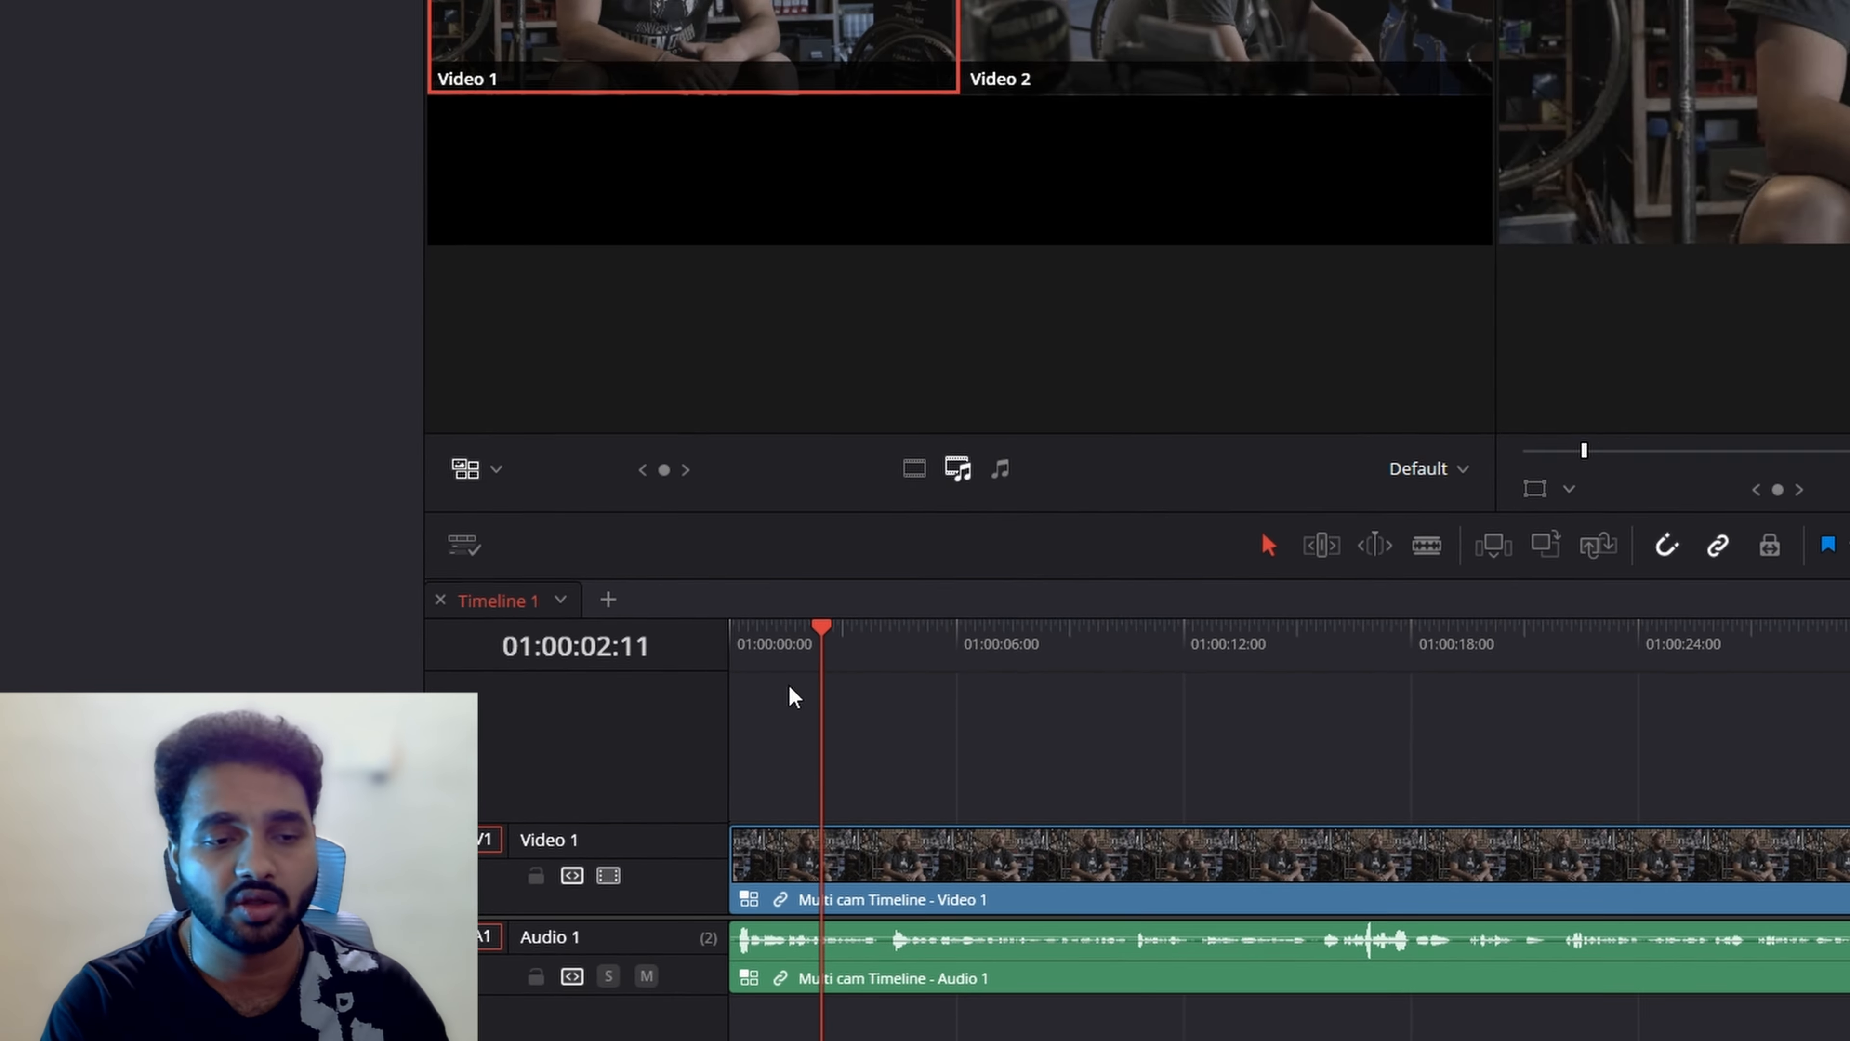
key("Home")
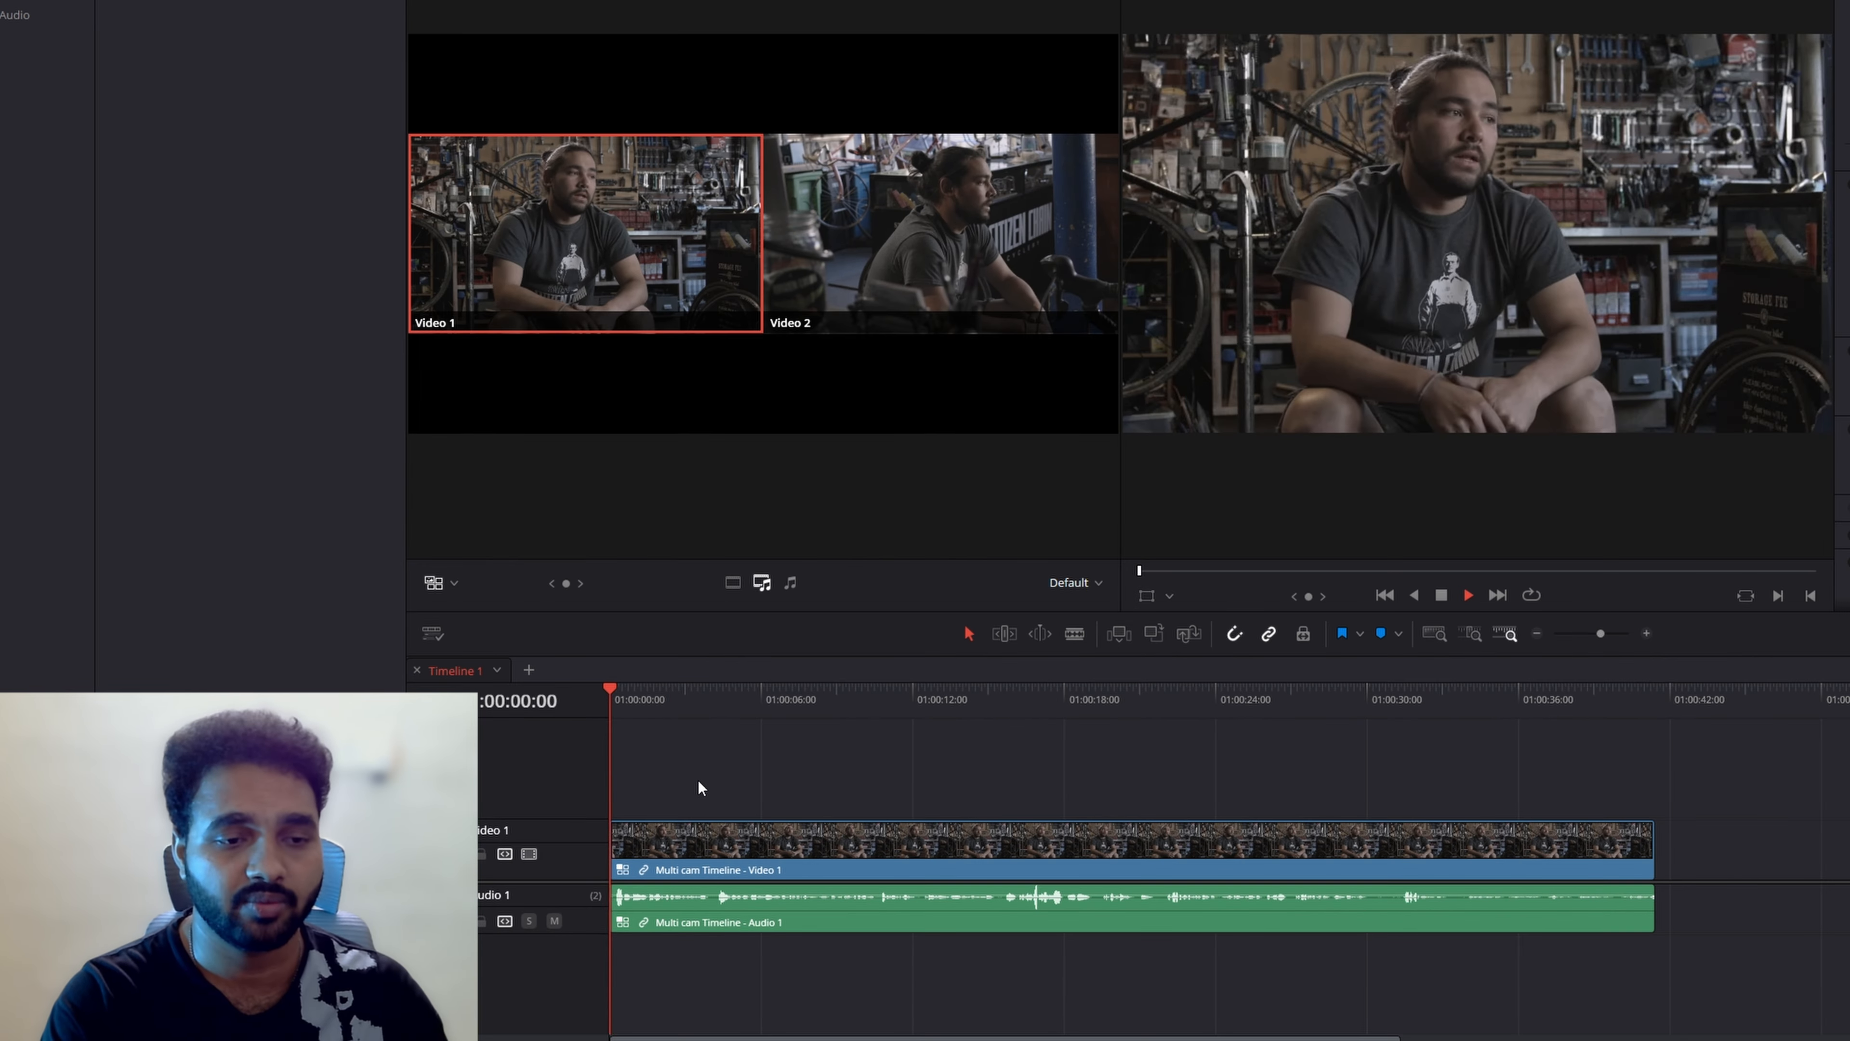
key("space")
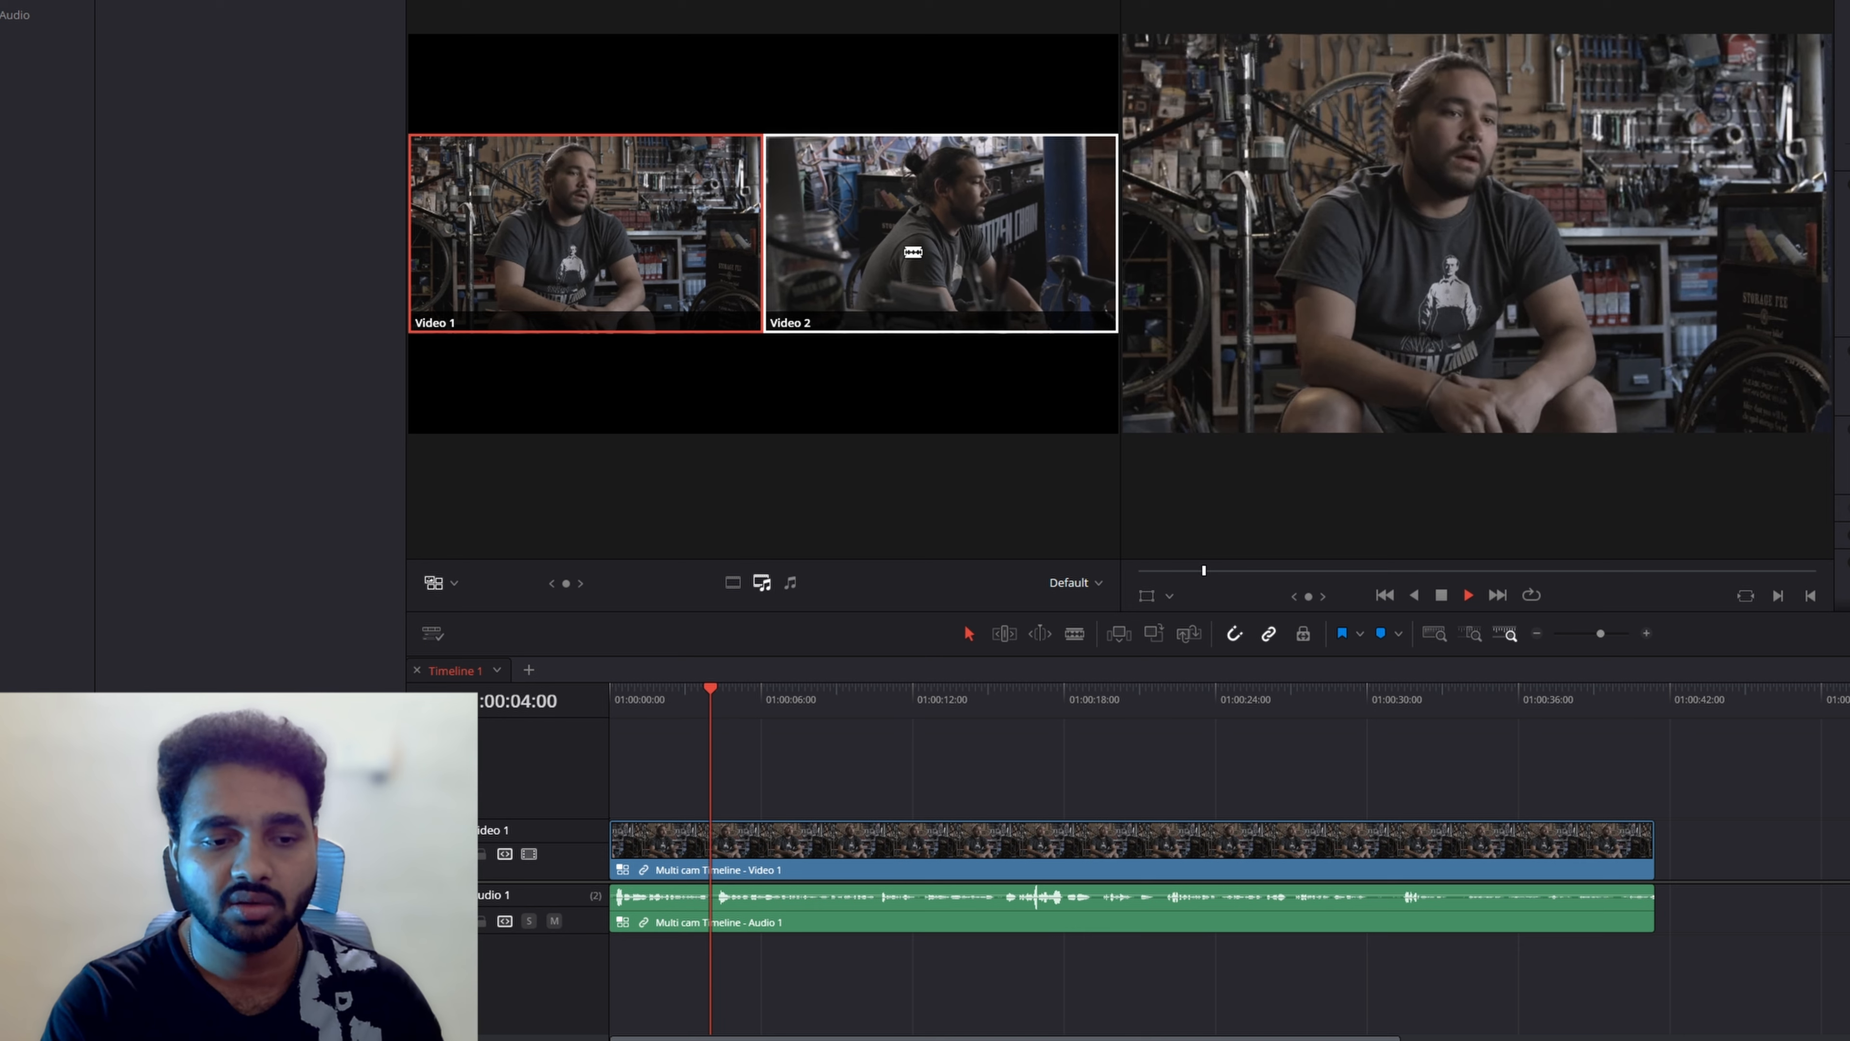
left_click(912, 251)
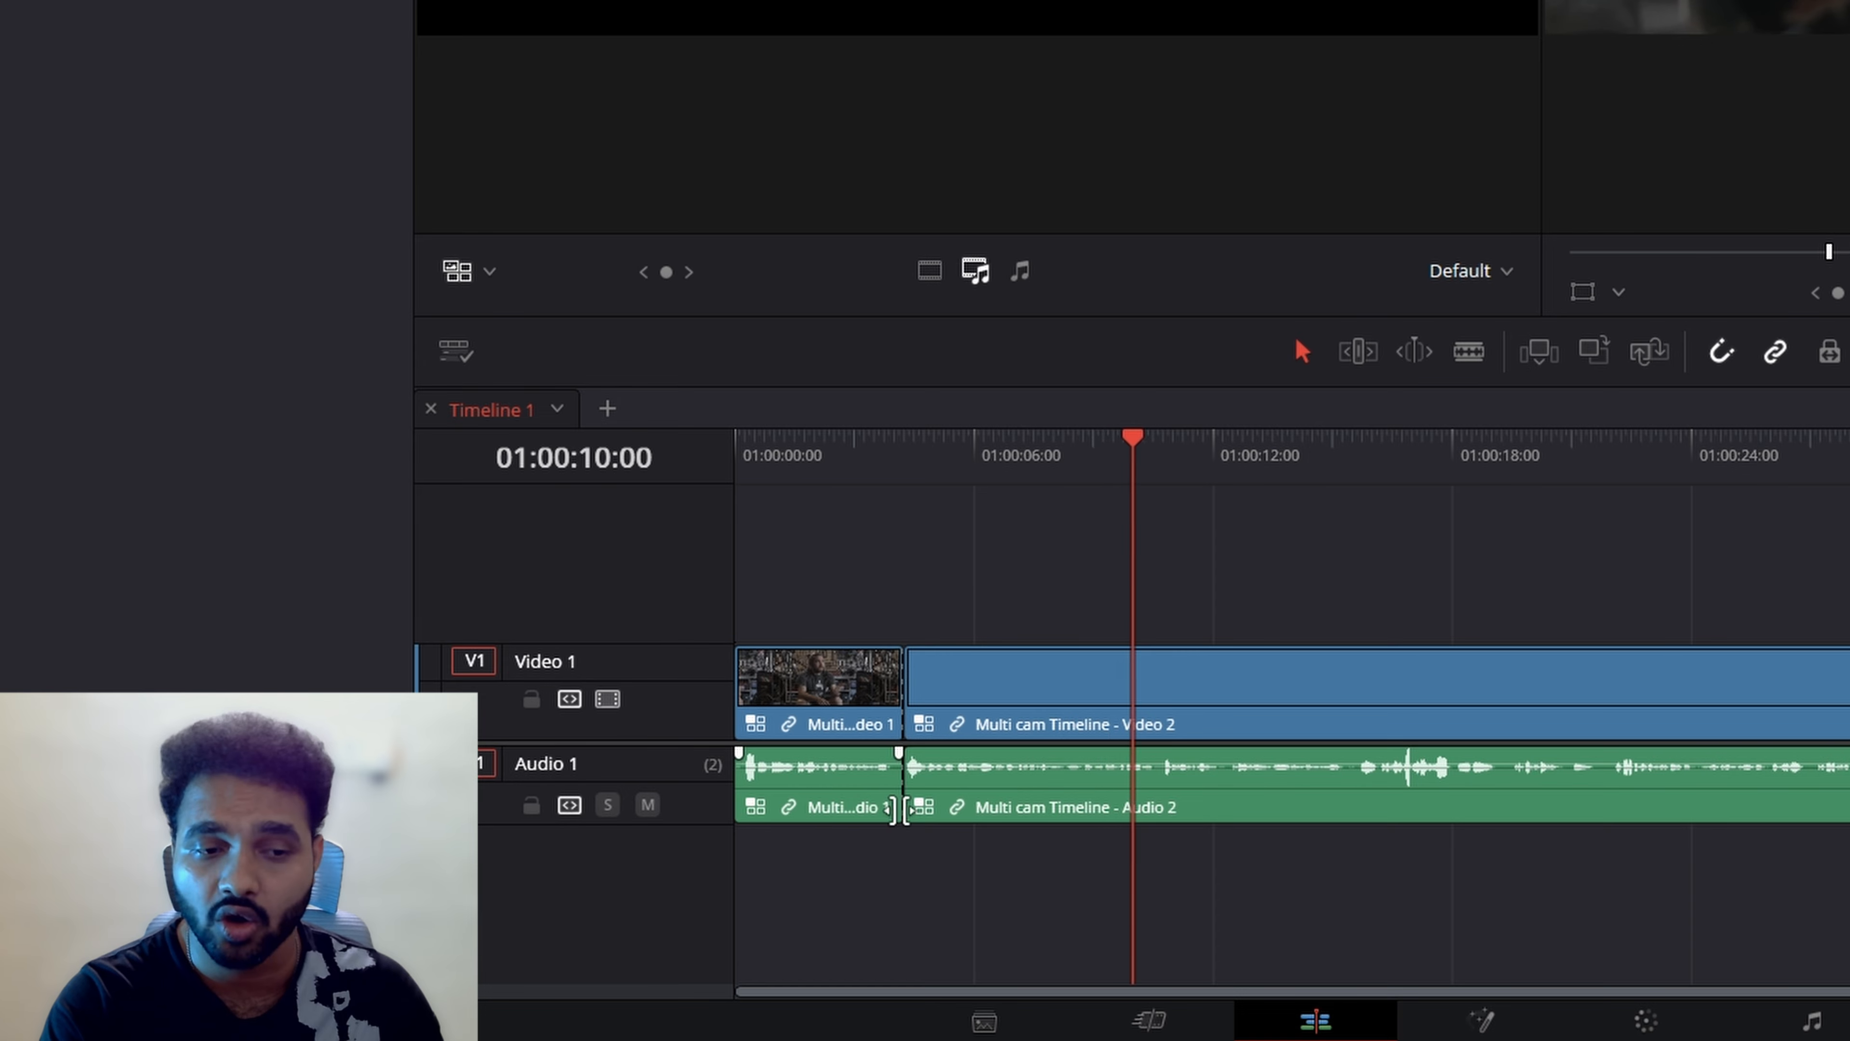
Continue alternating live between the Video 1 and Video 2 angles from about 11 to 31 seconds, and stop playback after the last cut
left_click(690, 5)
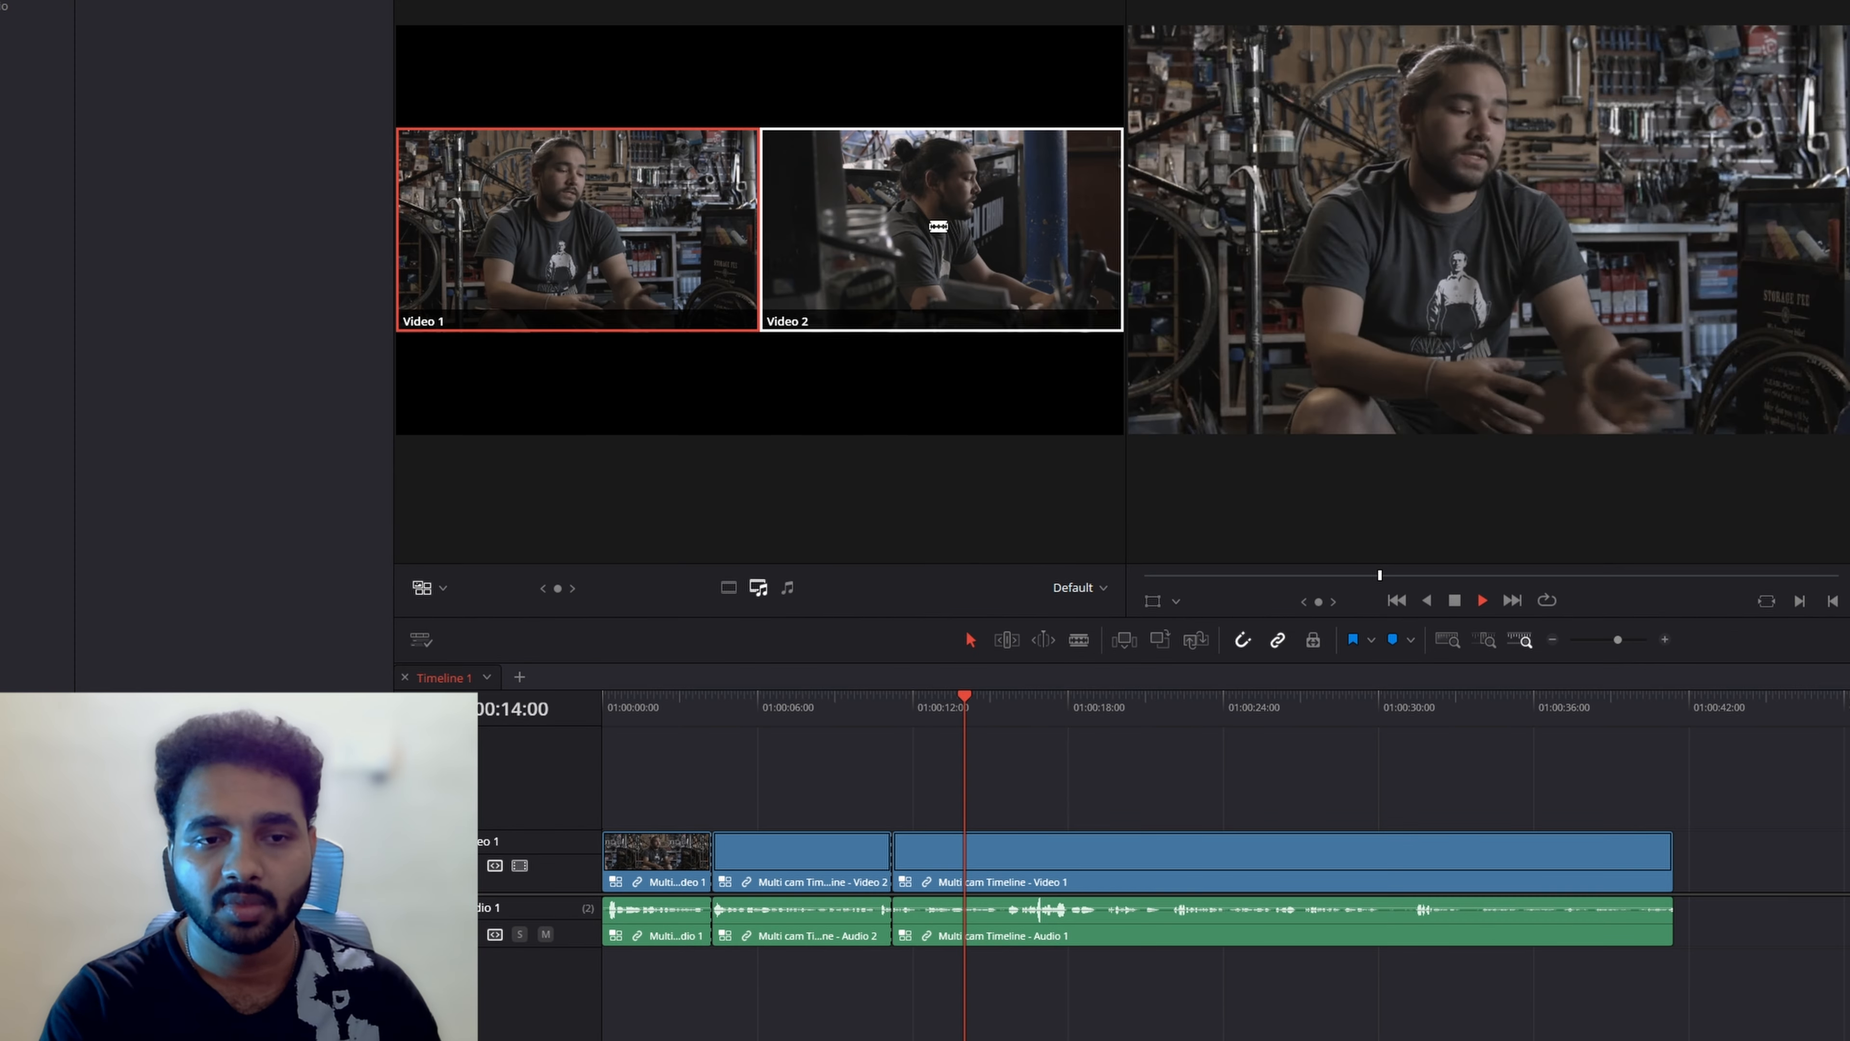
left_click(943, 233)
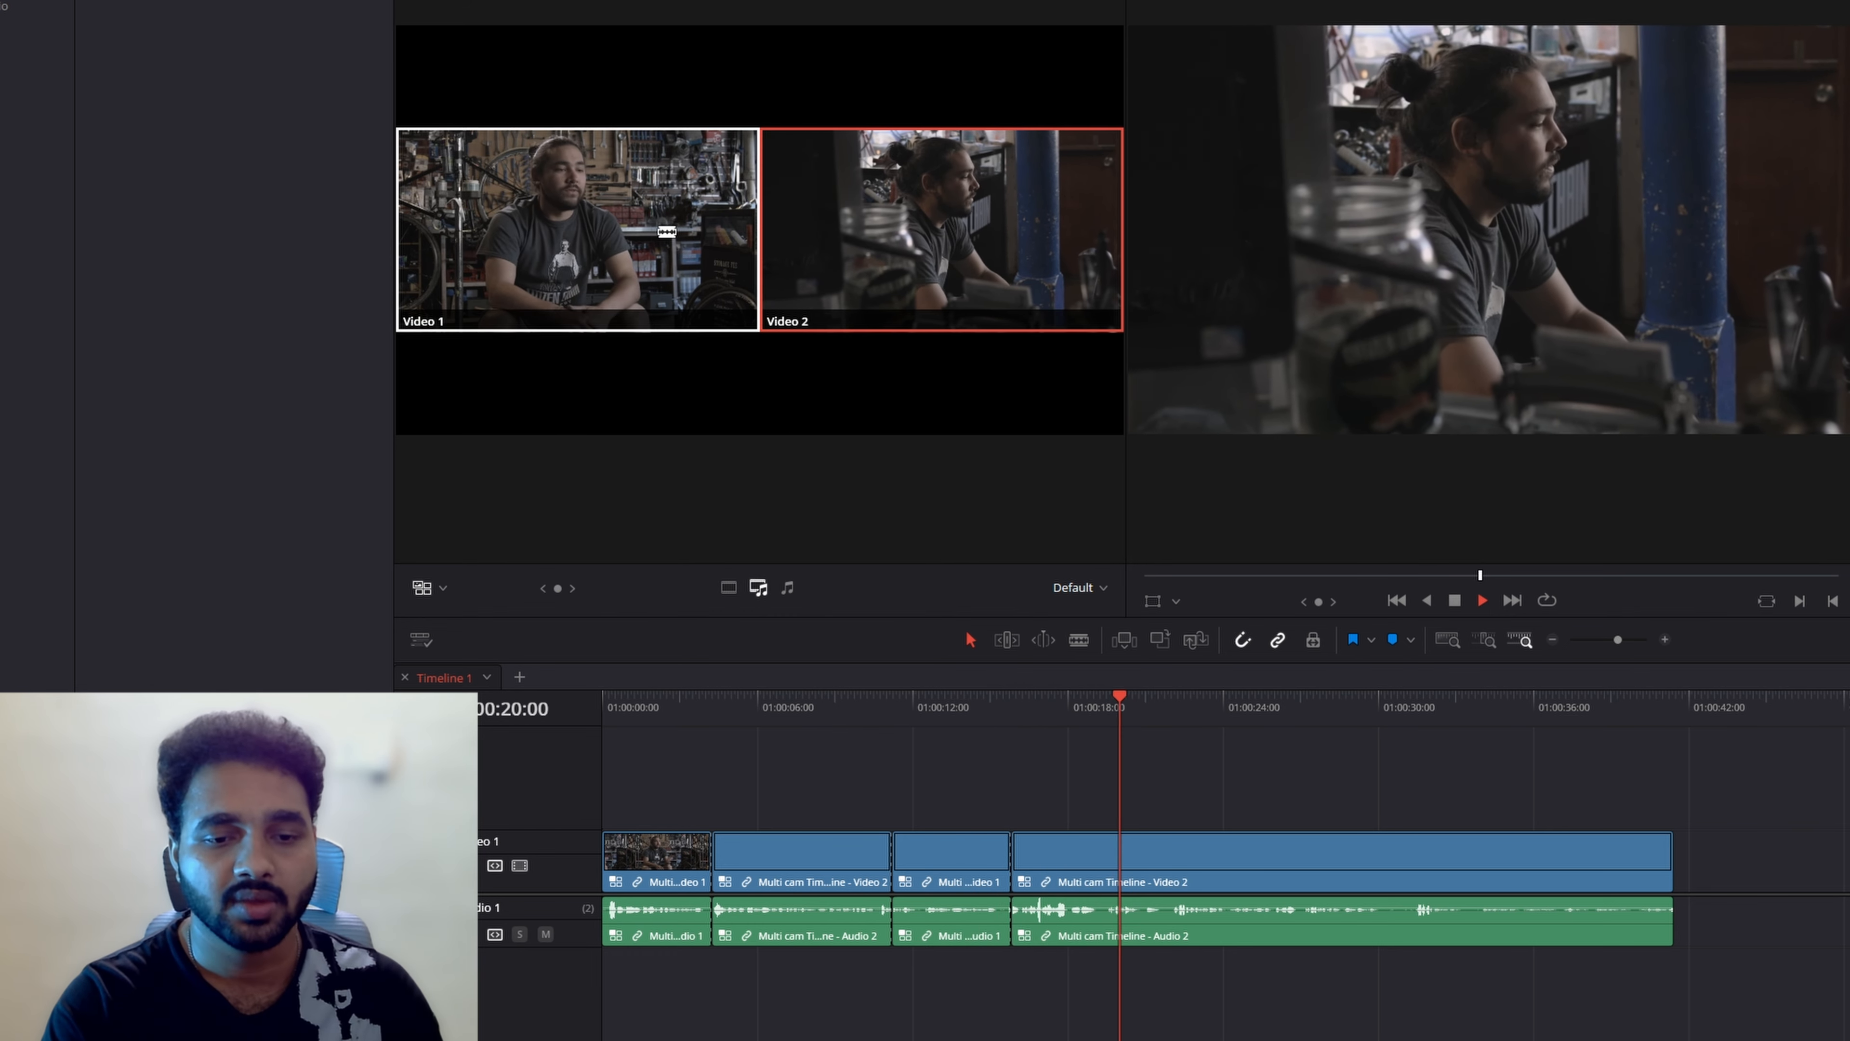
left_click(641, 243)
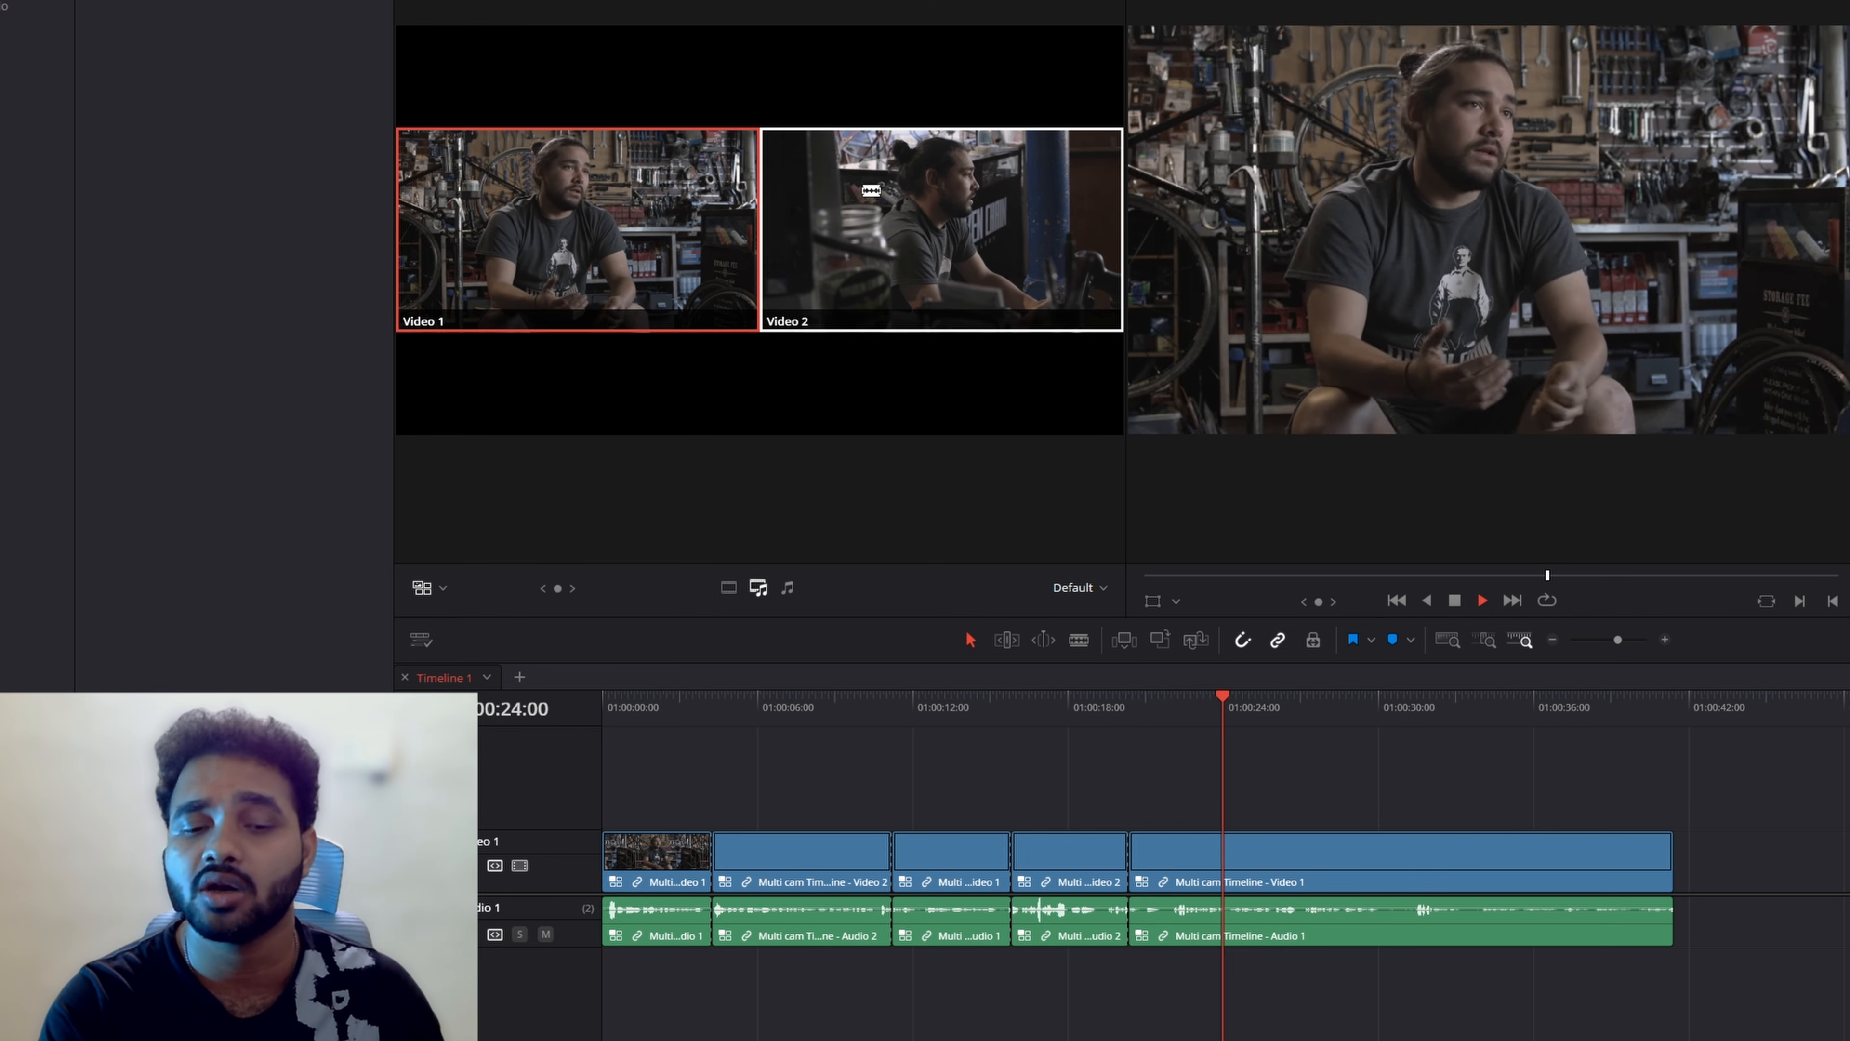
left_click(929, 226)
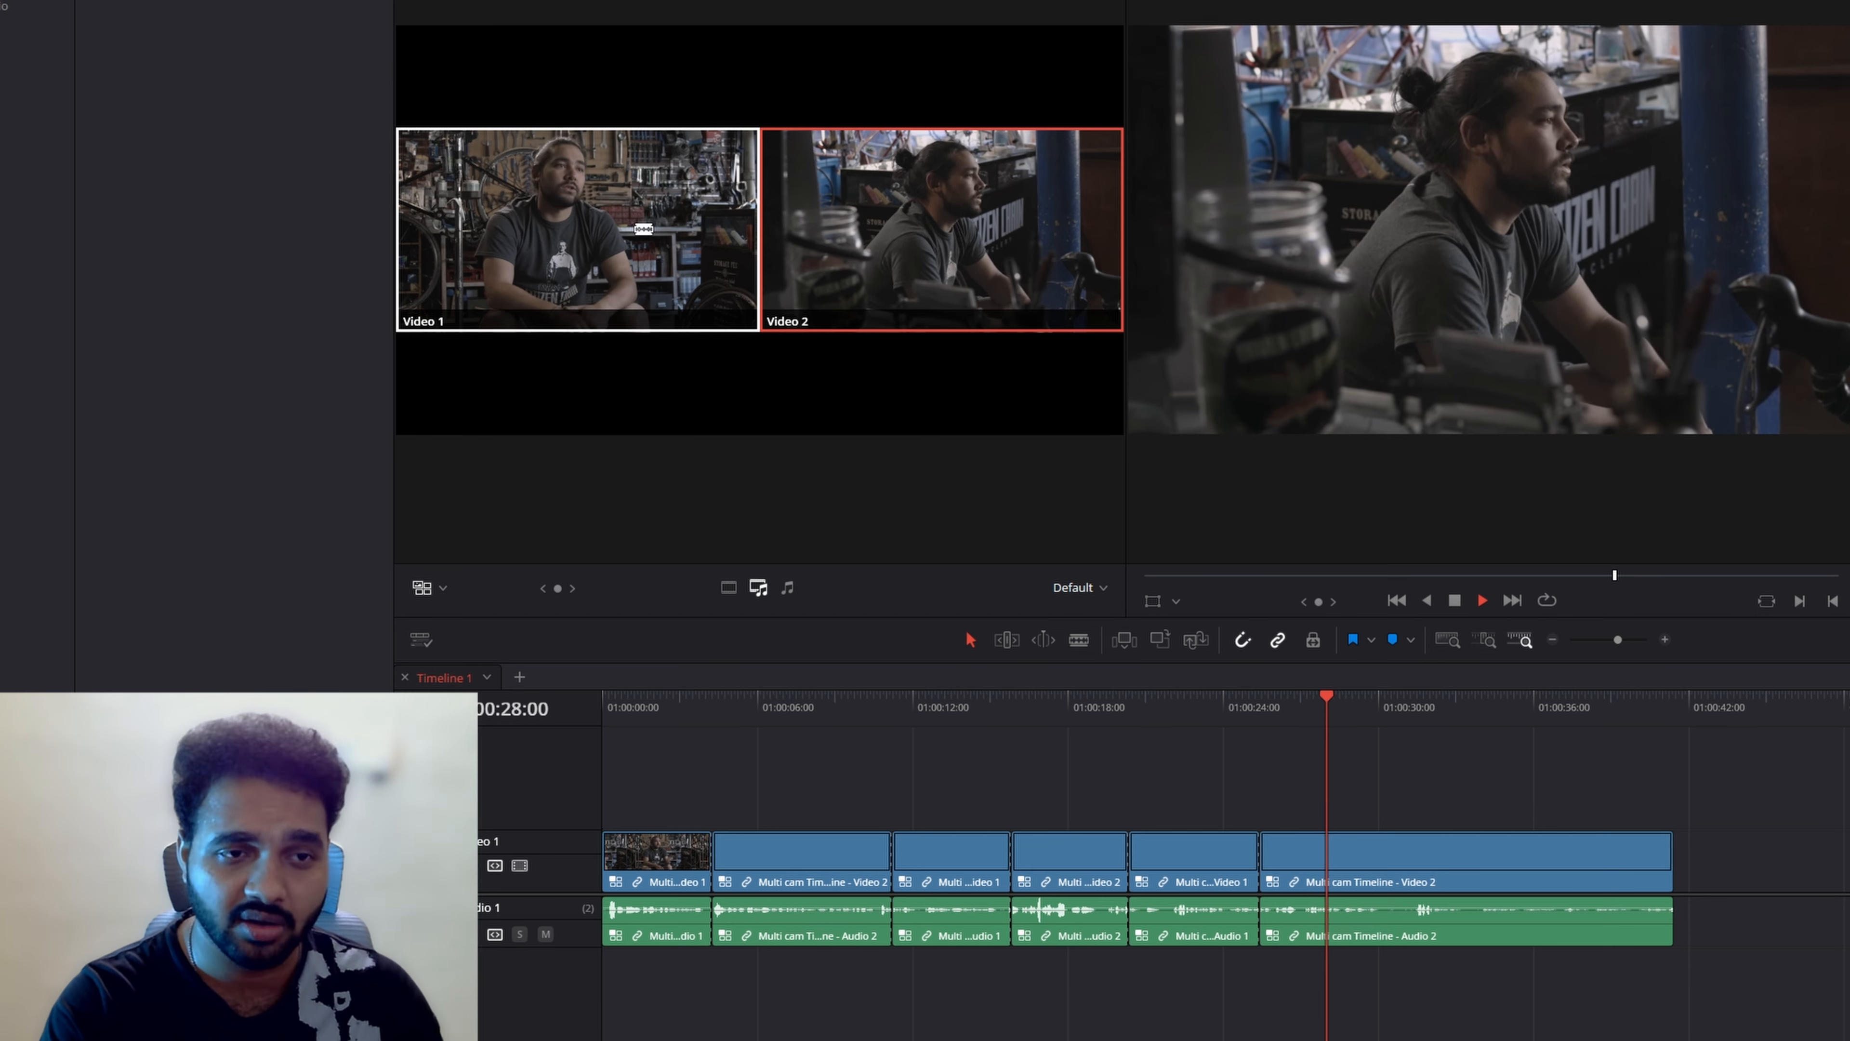
left_click(644, 228)
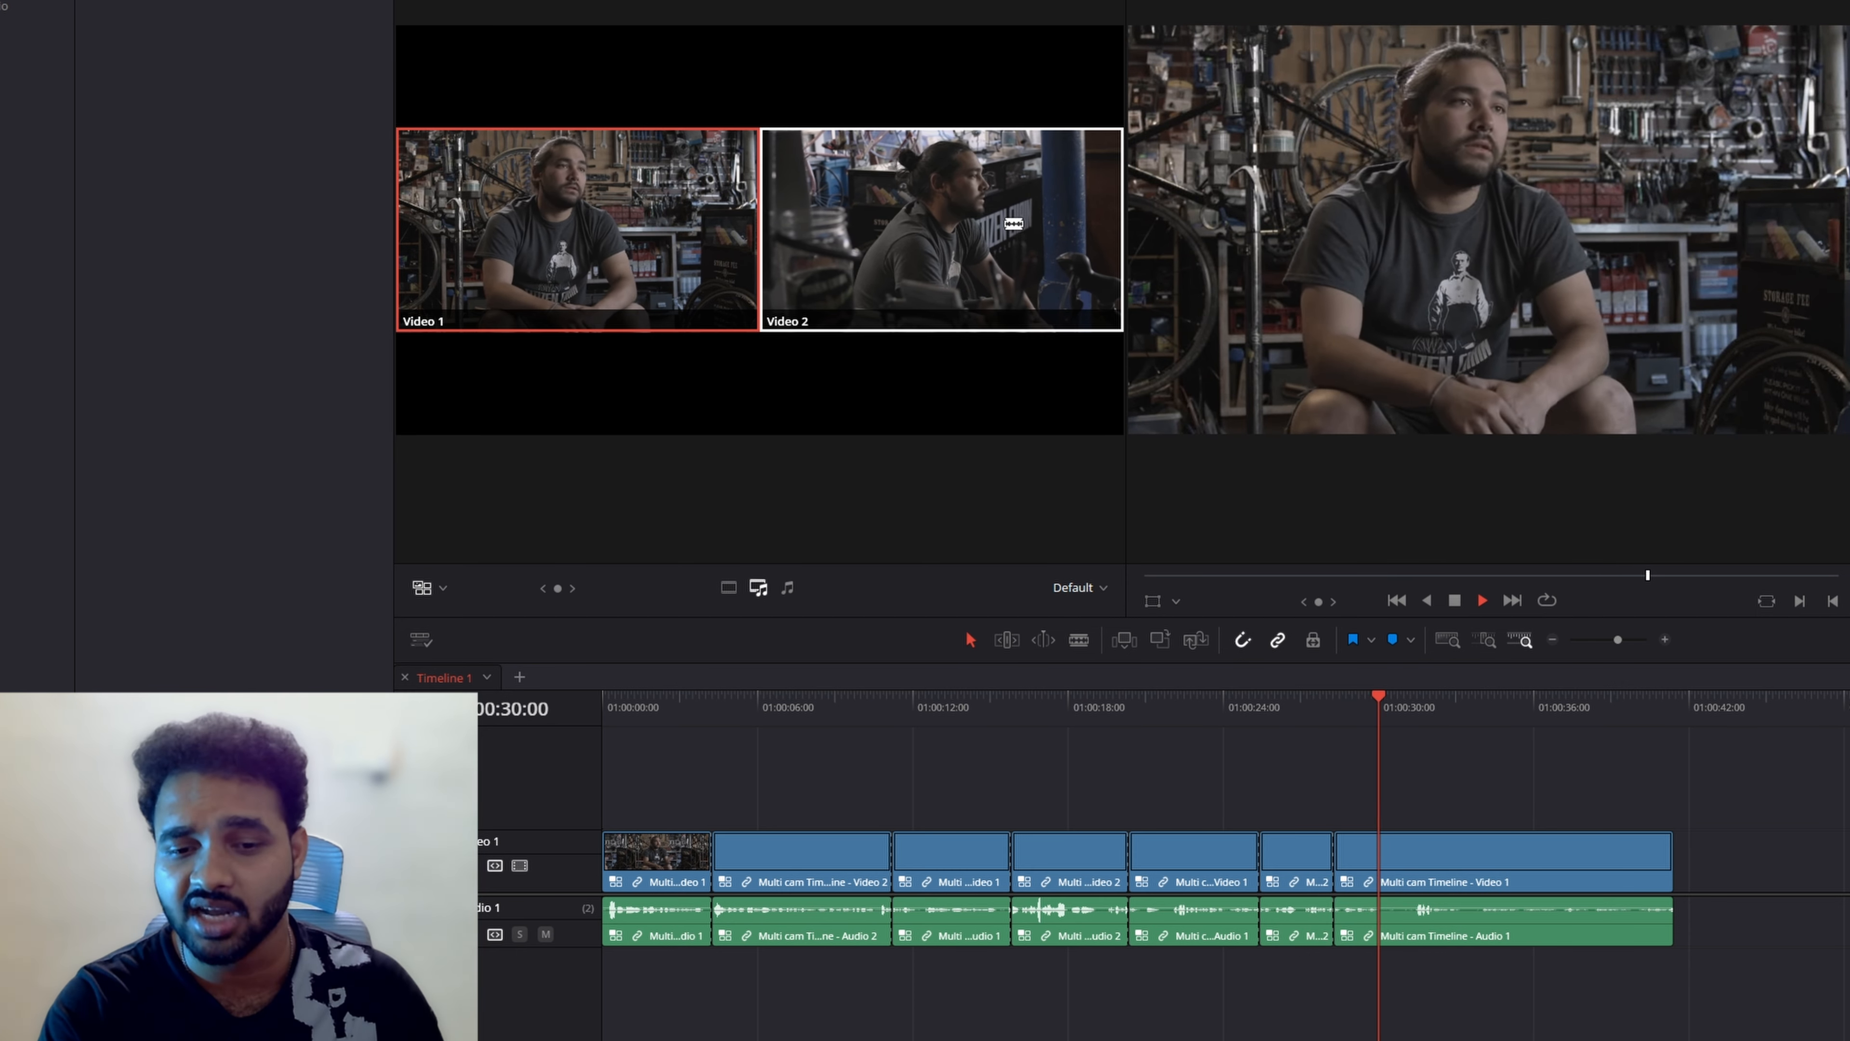
left_click(1035, 221)
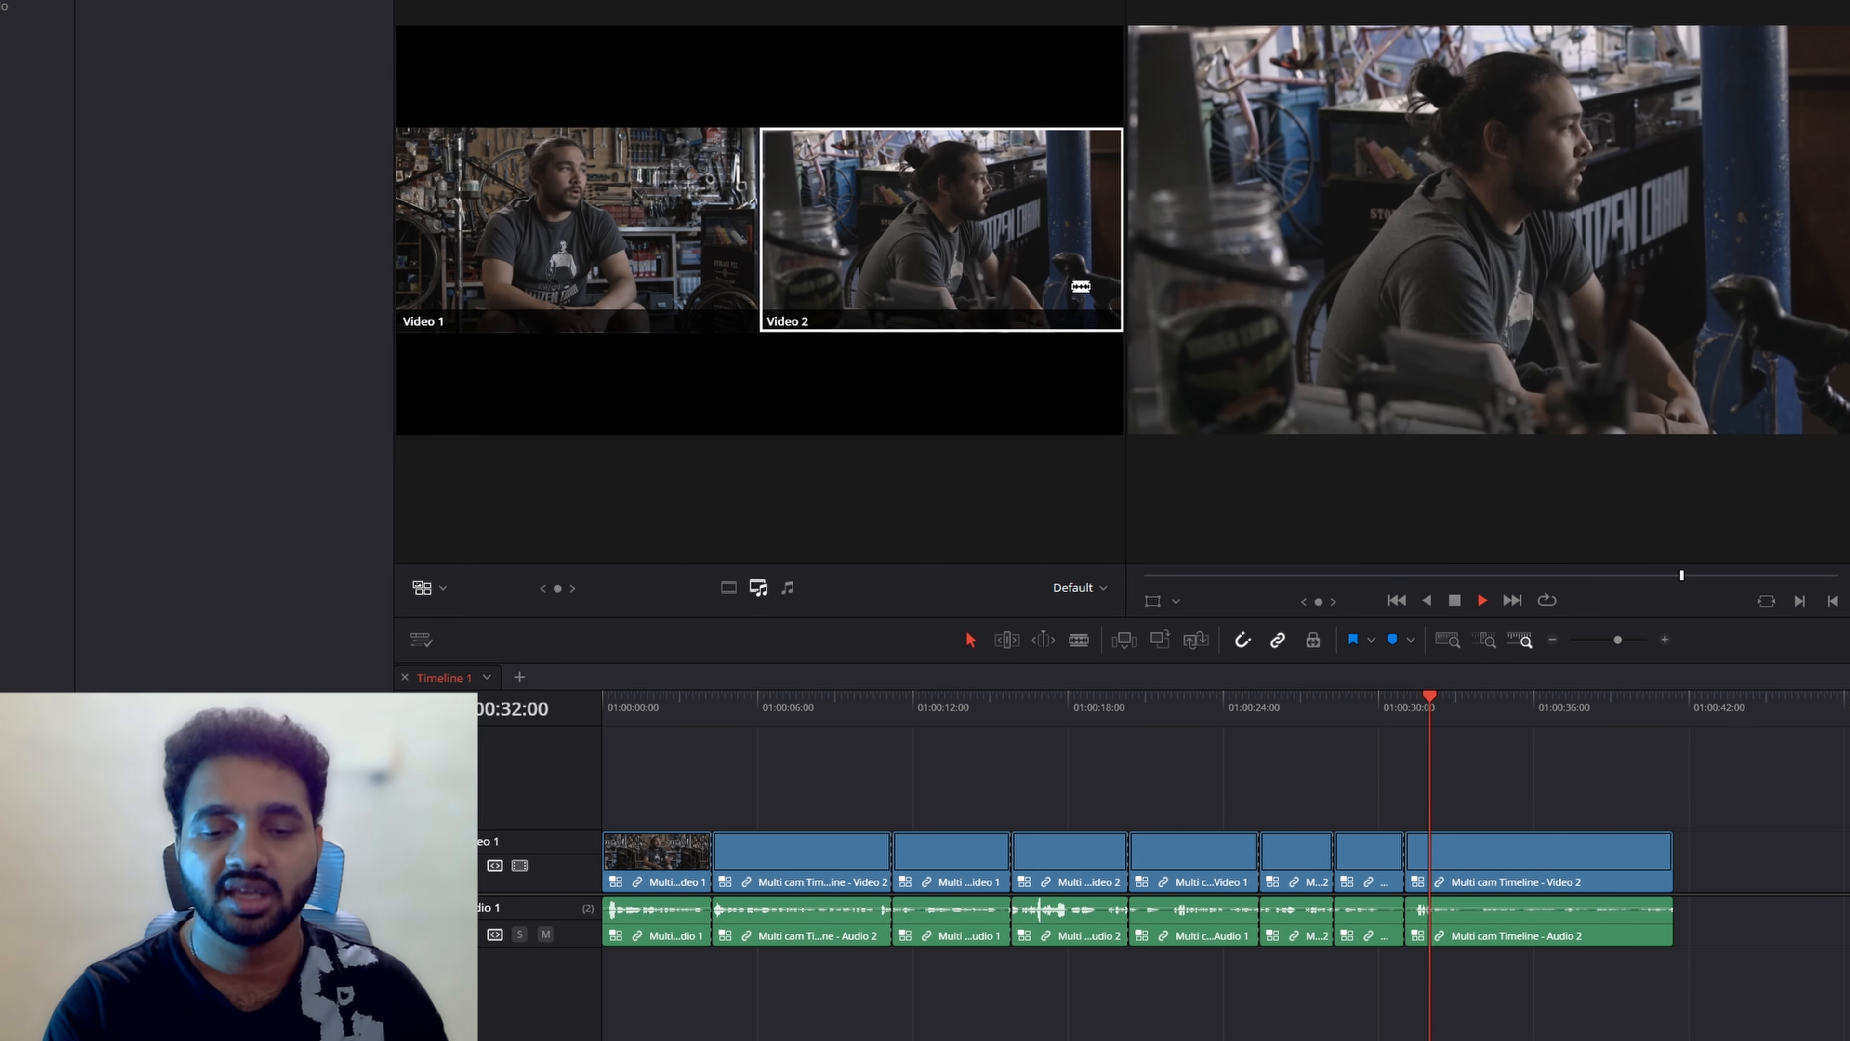
key("space")
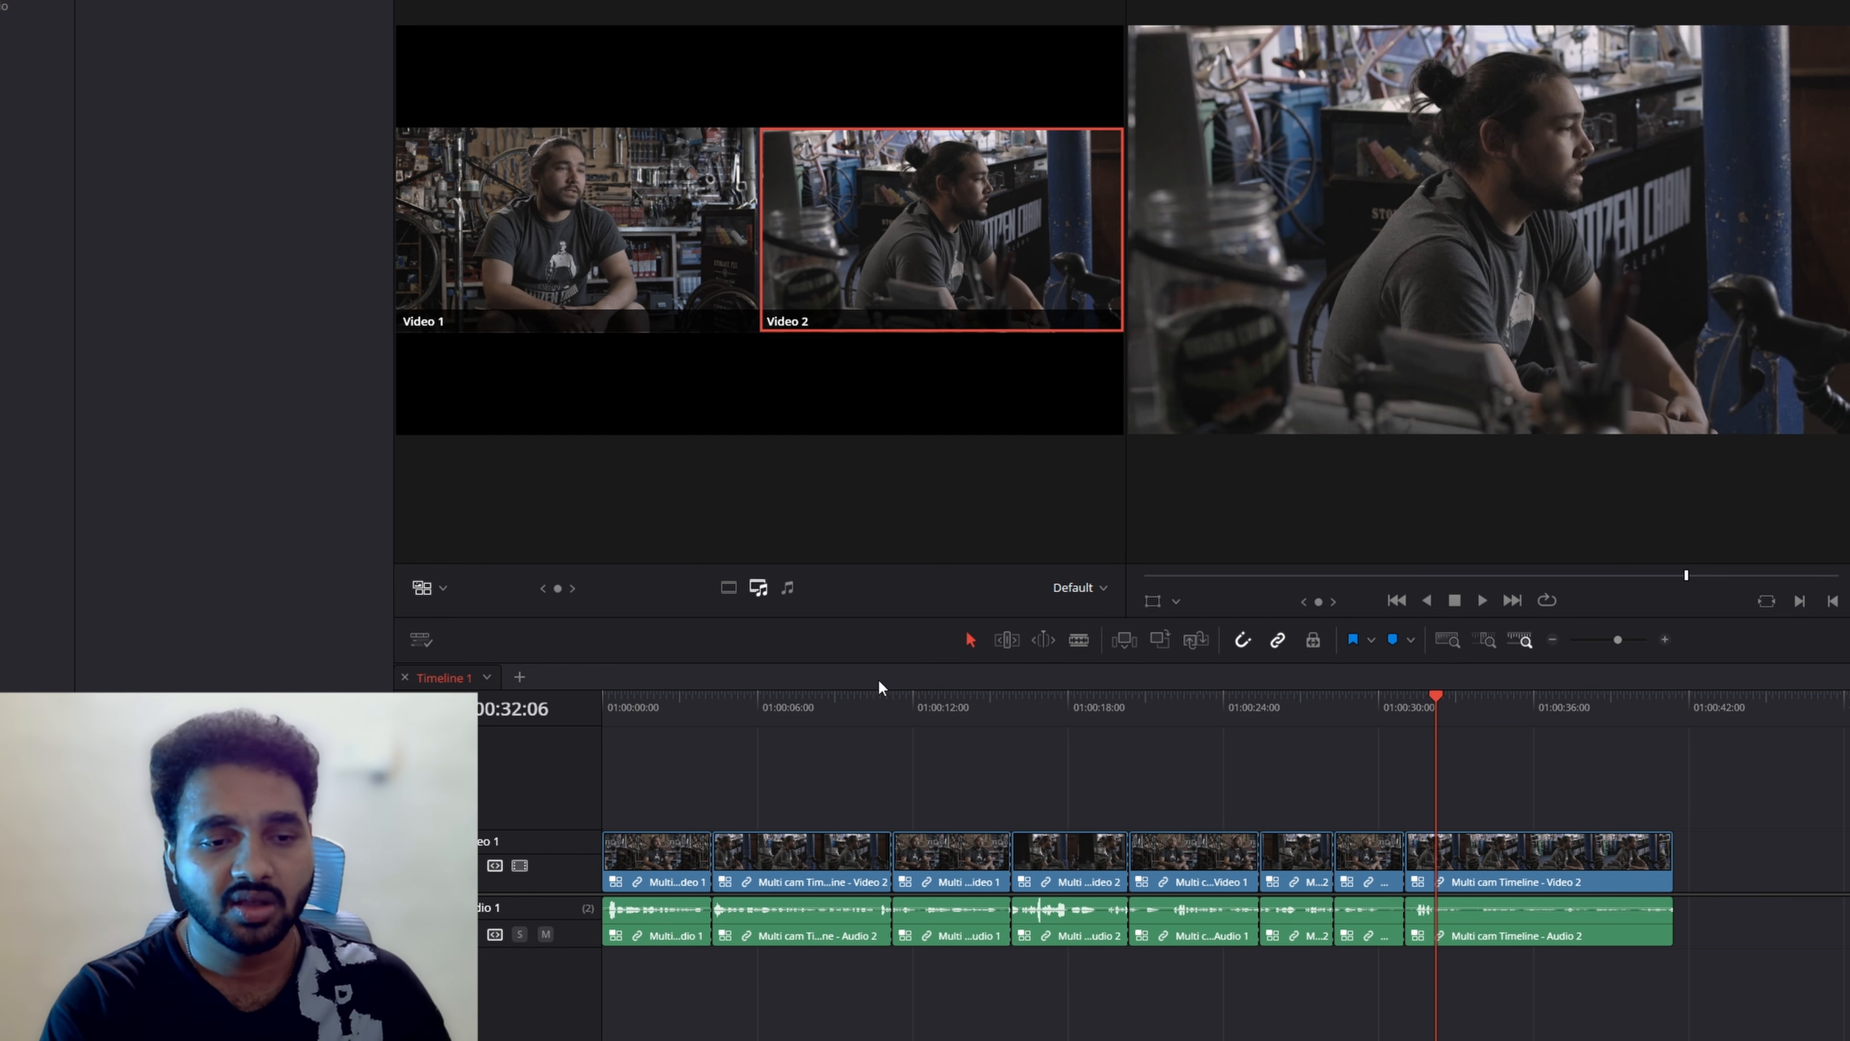
Play back the first audio-and-video cut and roll the edit point between the first two segments later to about 8 seconds
key("Home")
key("space")
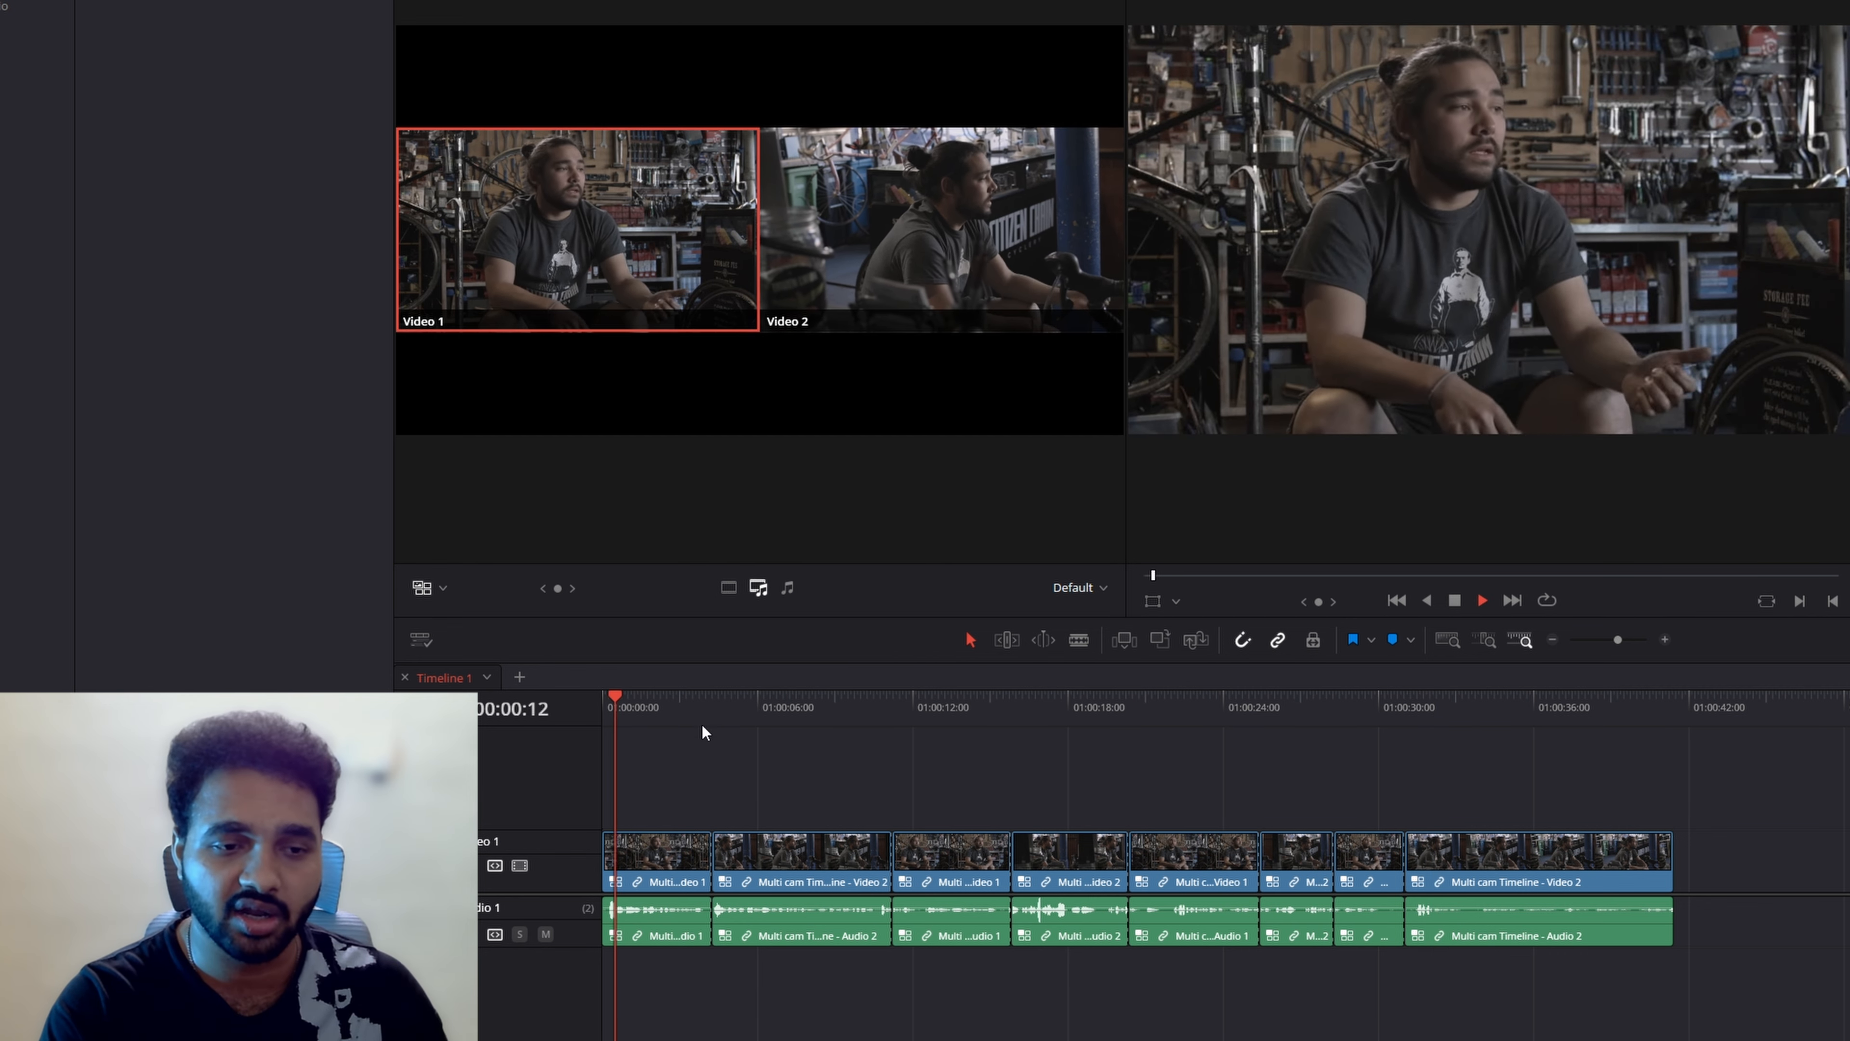
left_click(702, 721)
key("space")
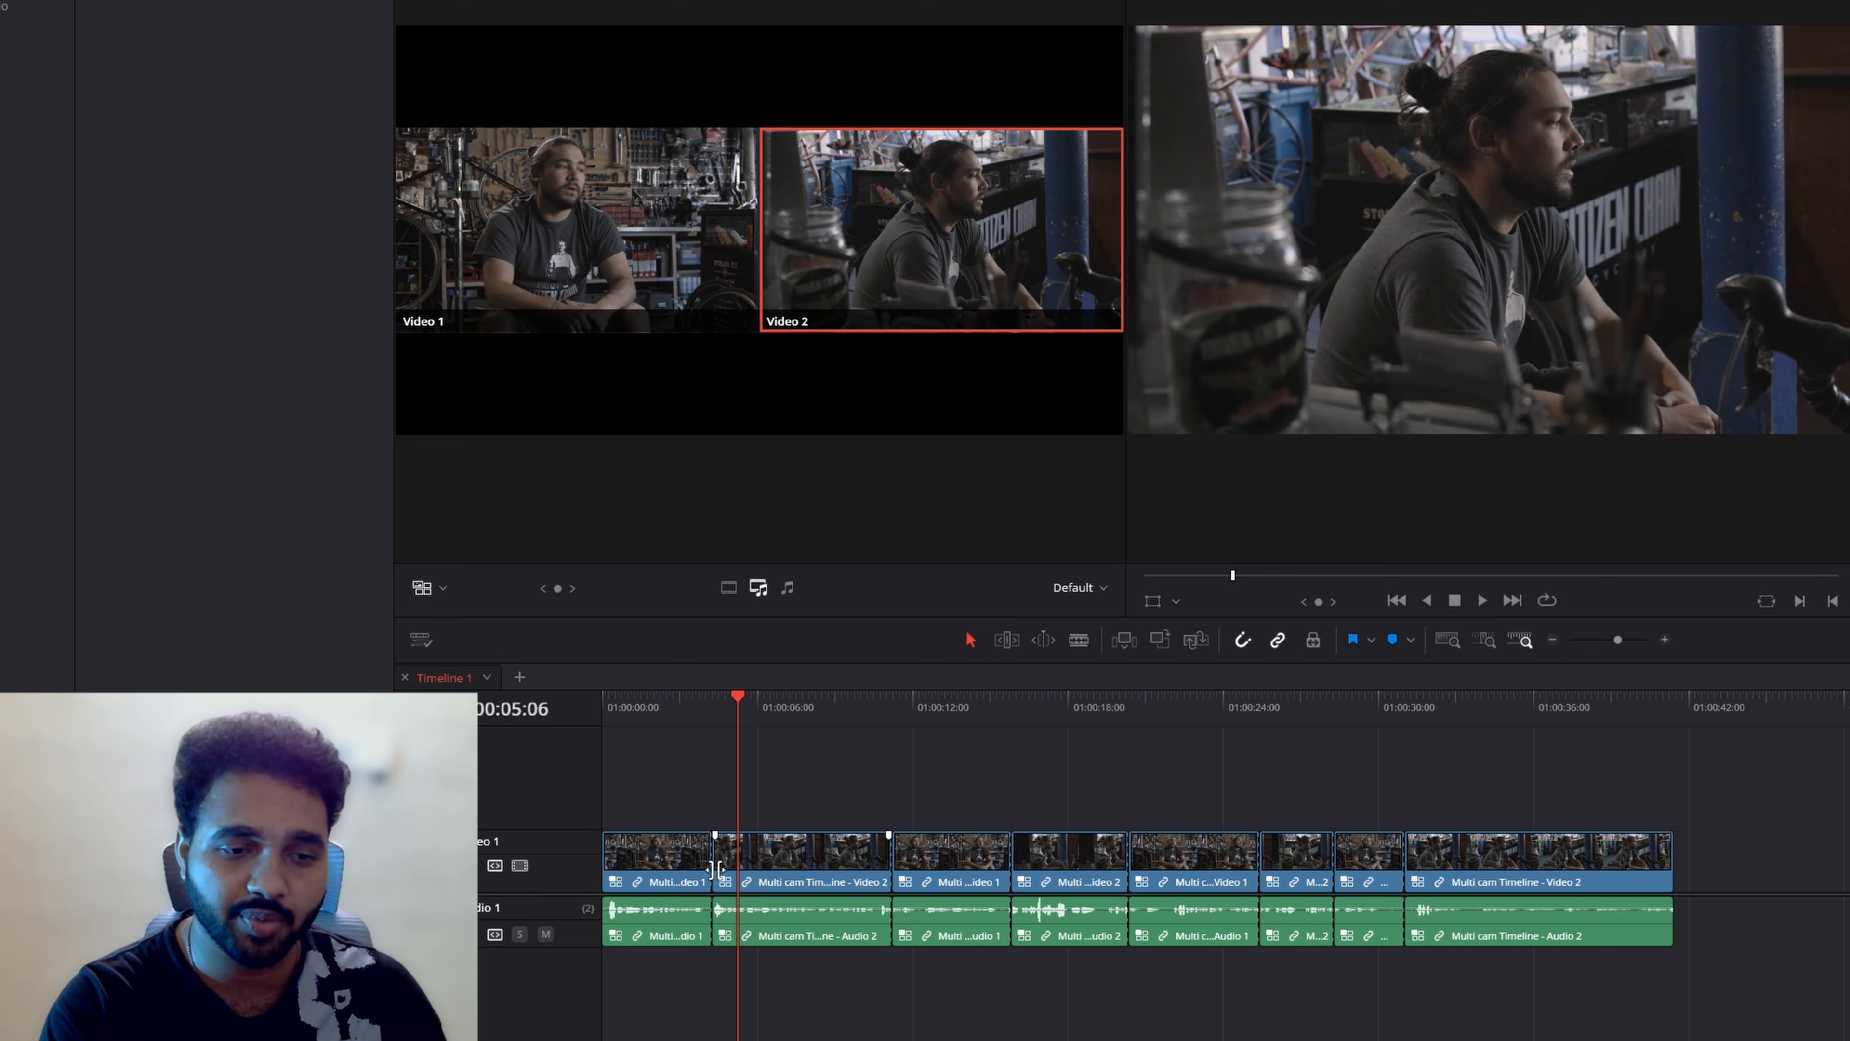
left_click(715, 869)
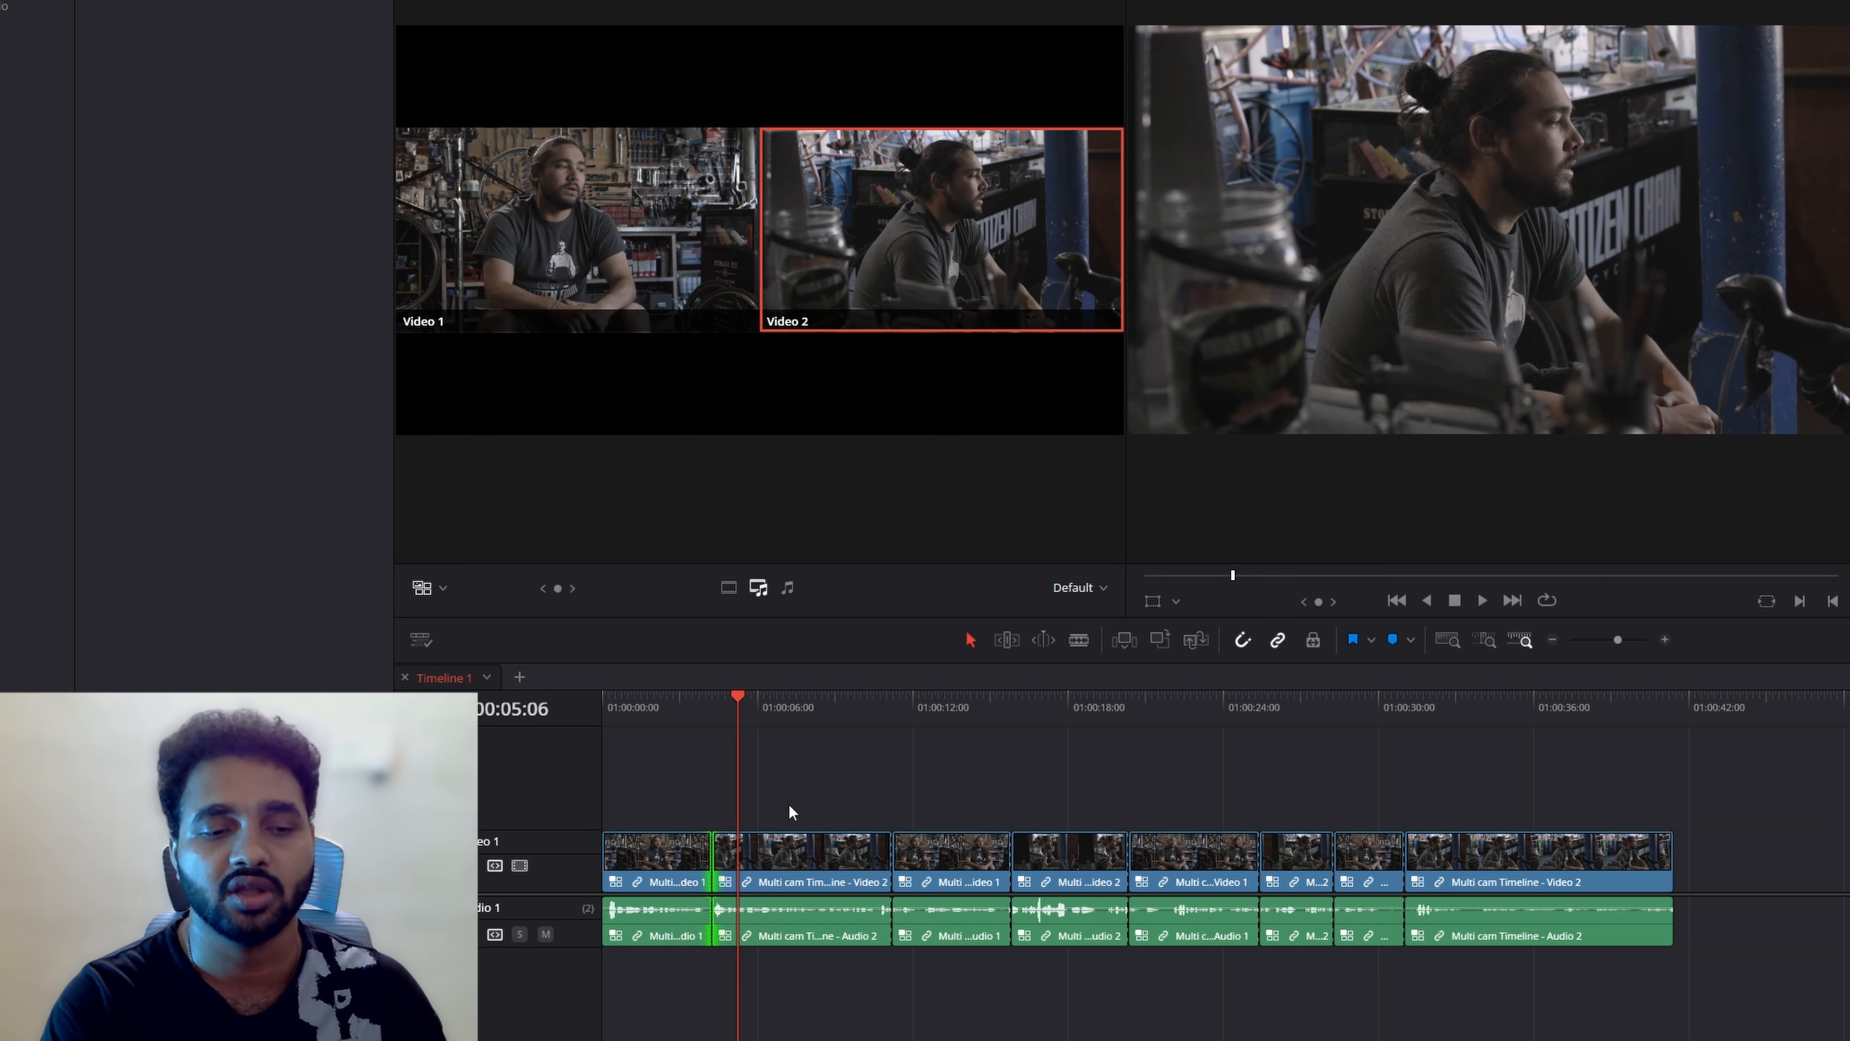
left_click_drag(713, 869, 806, 837)
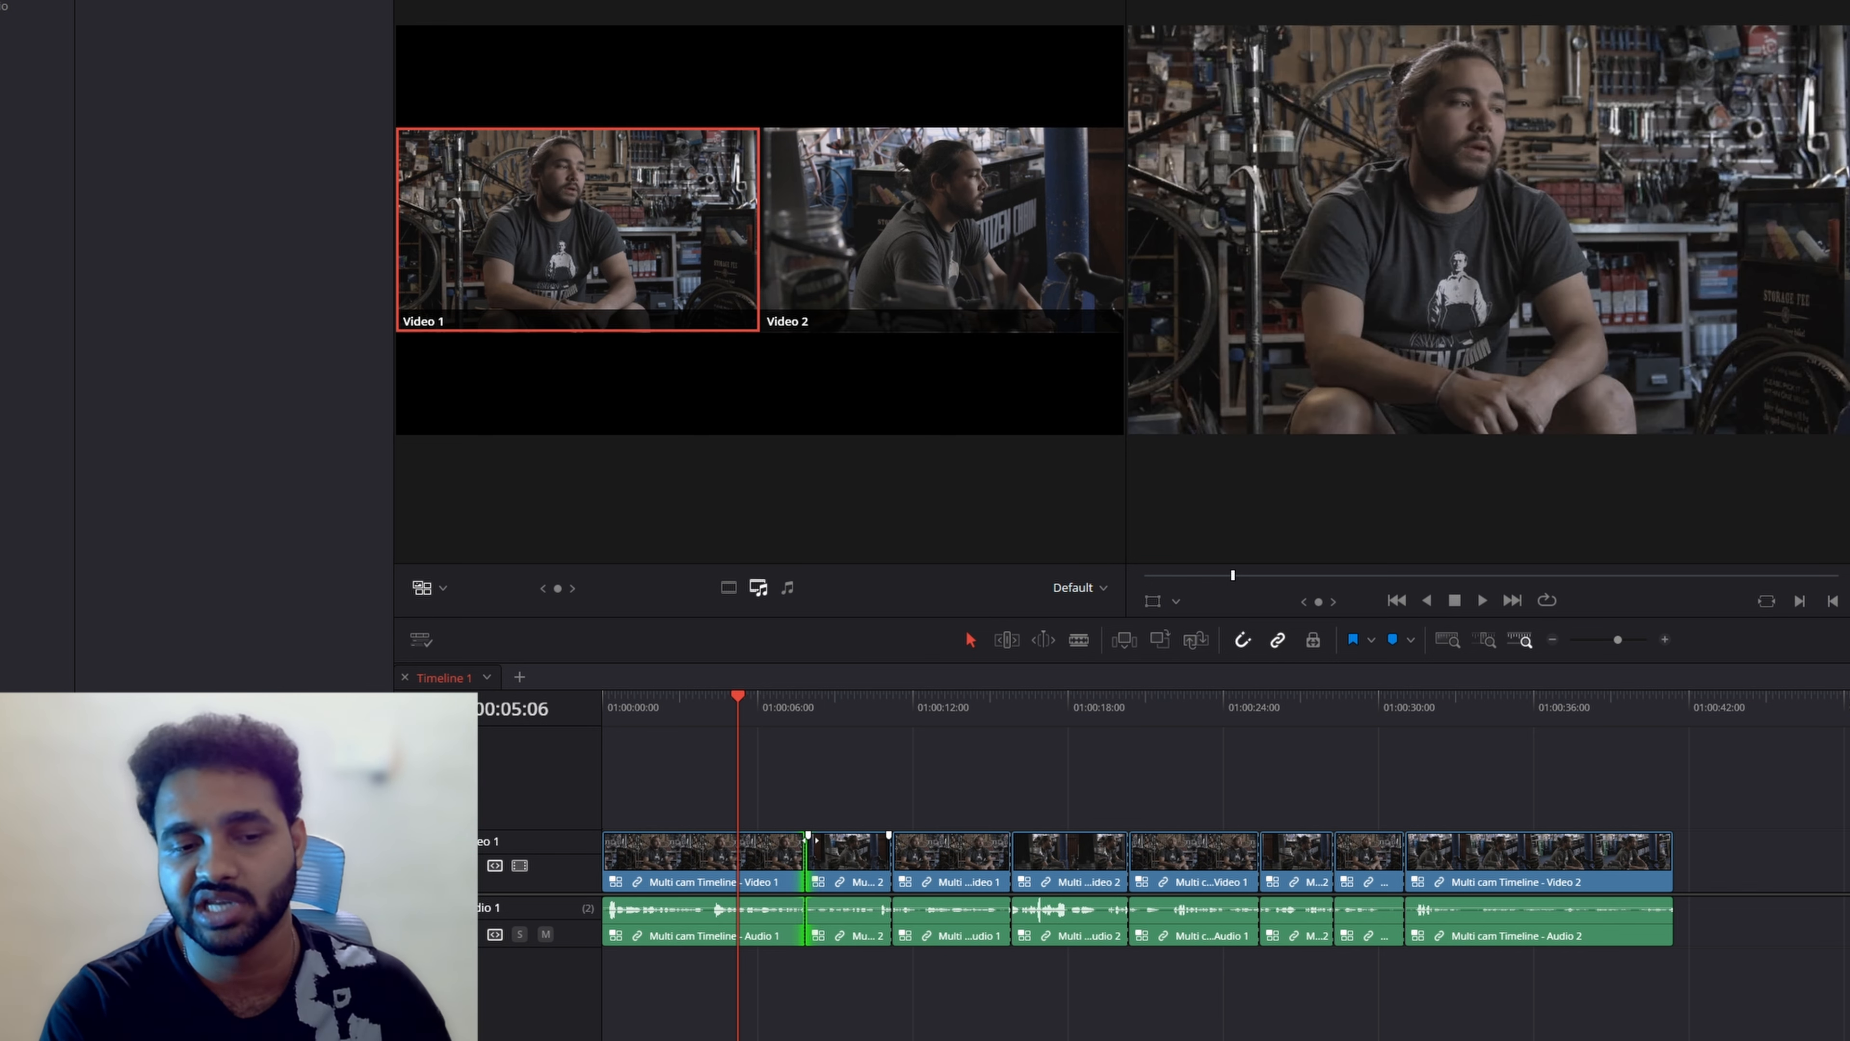
Switch the second segment's multicam clip angle to Video 1
left_click(841, 862)
left_click(828, 706)
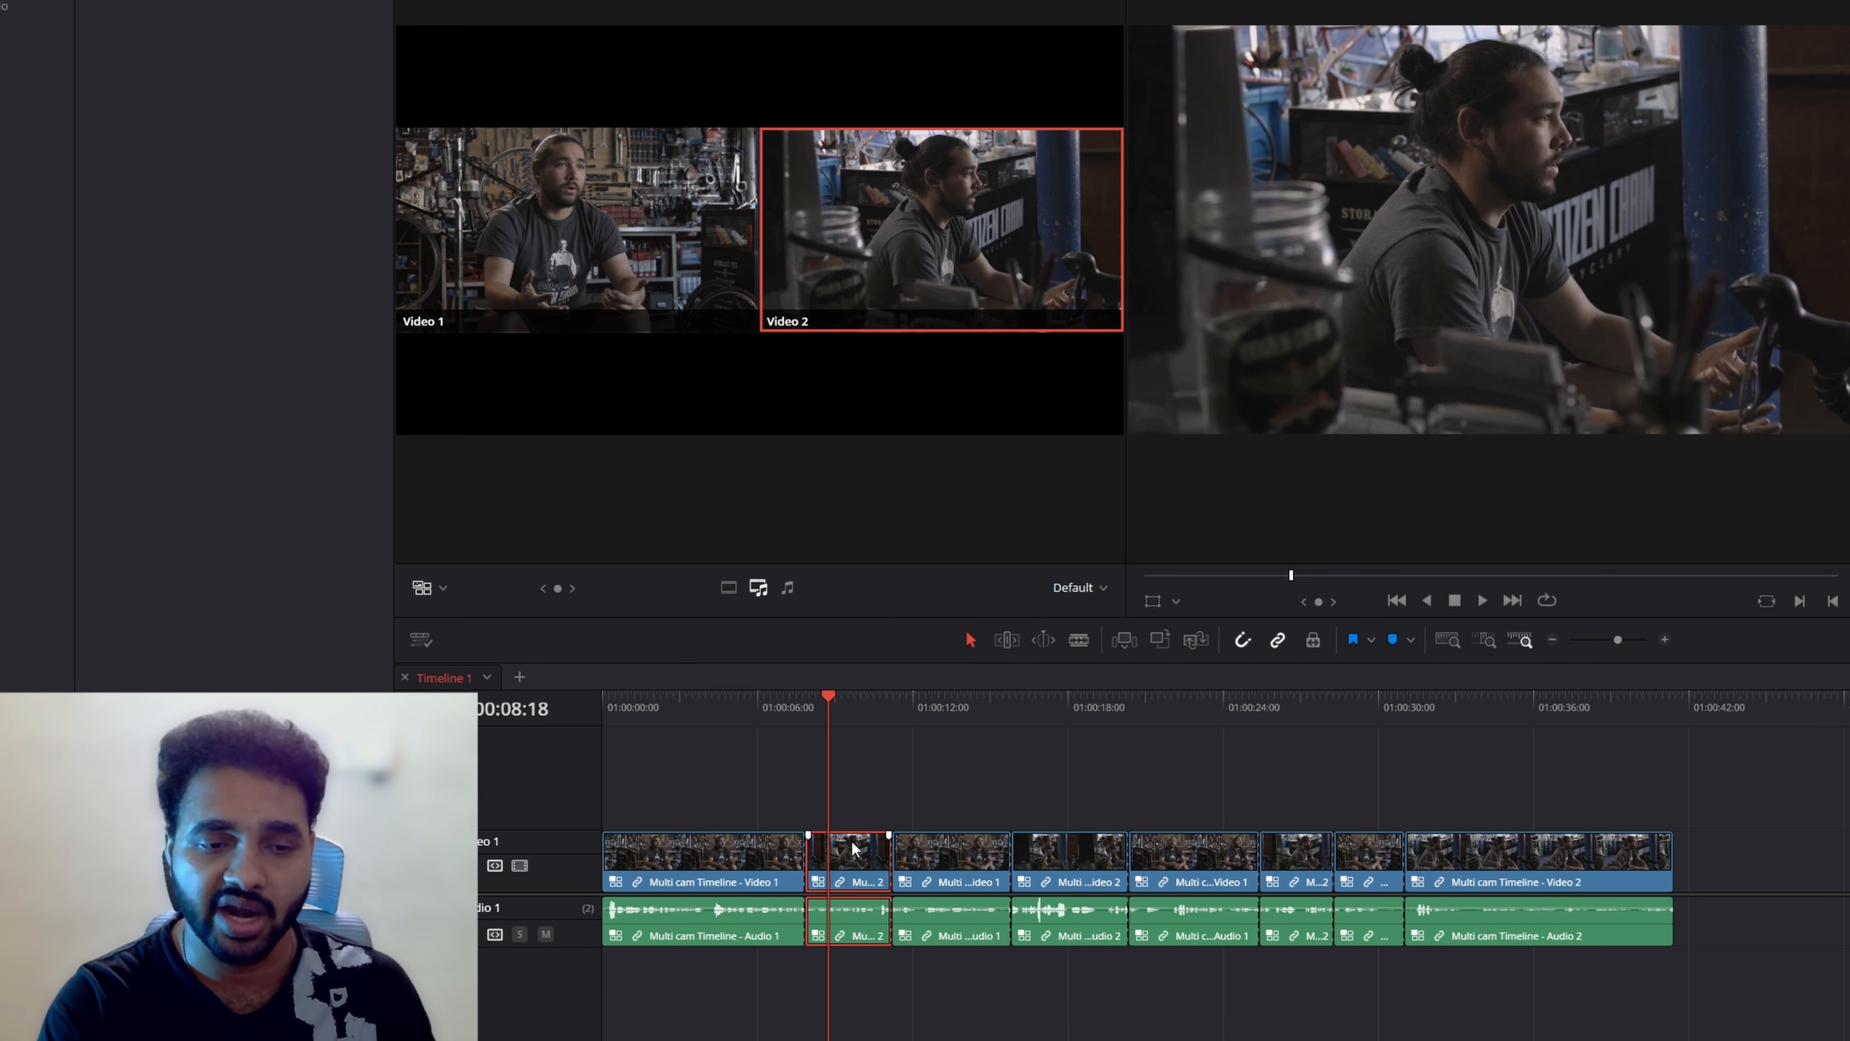
right_click(854, 847)
mouse_move(936, 789)
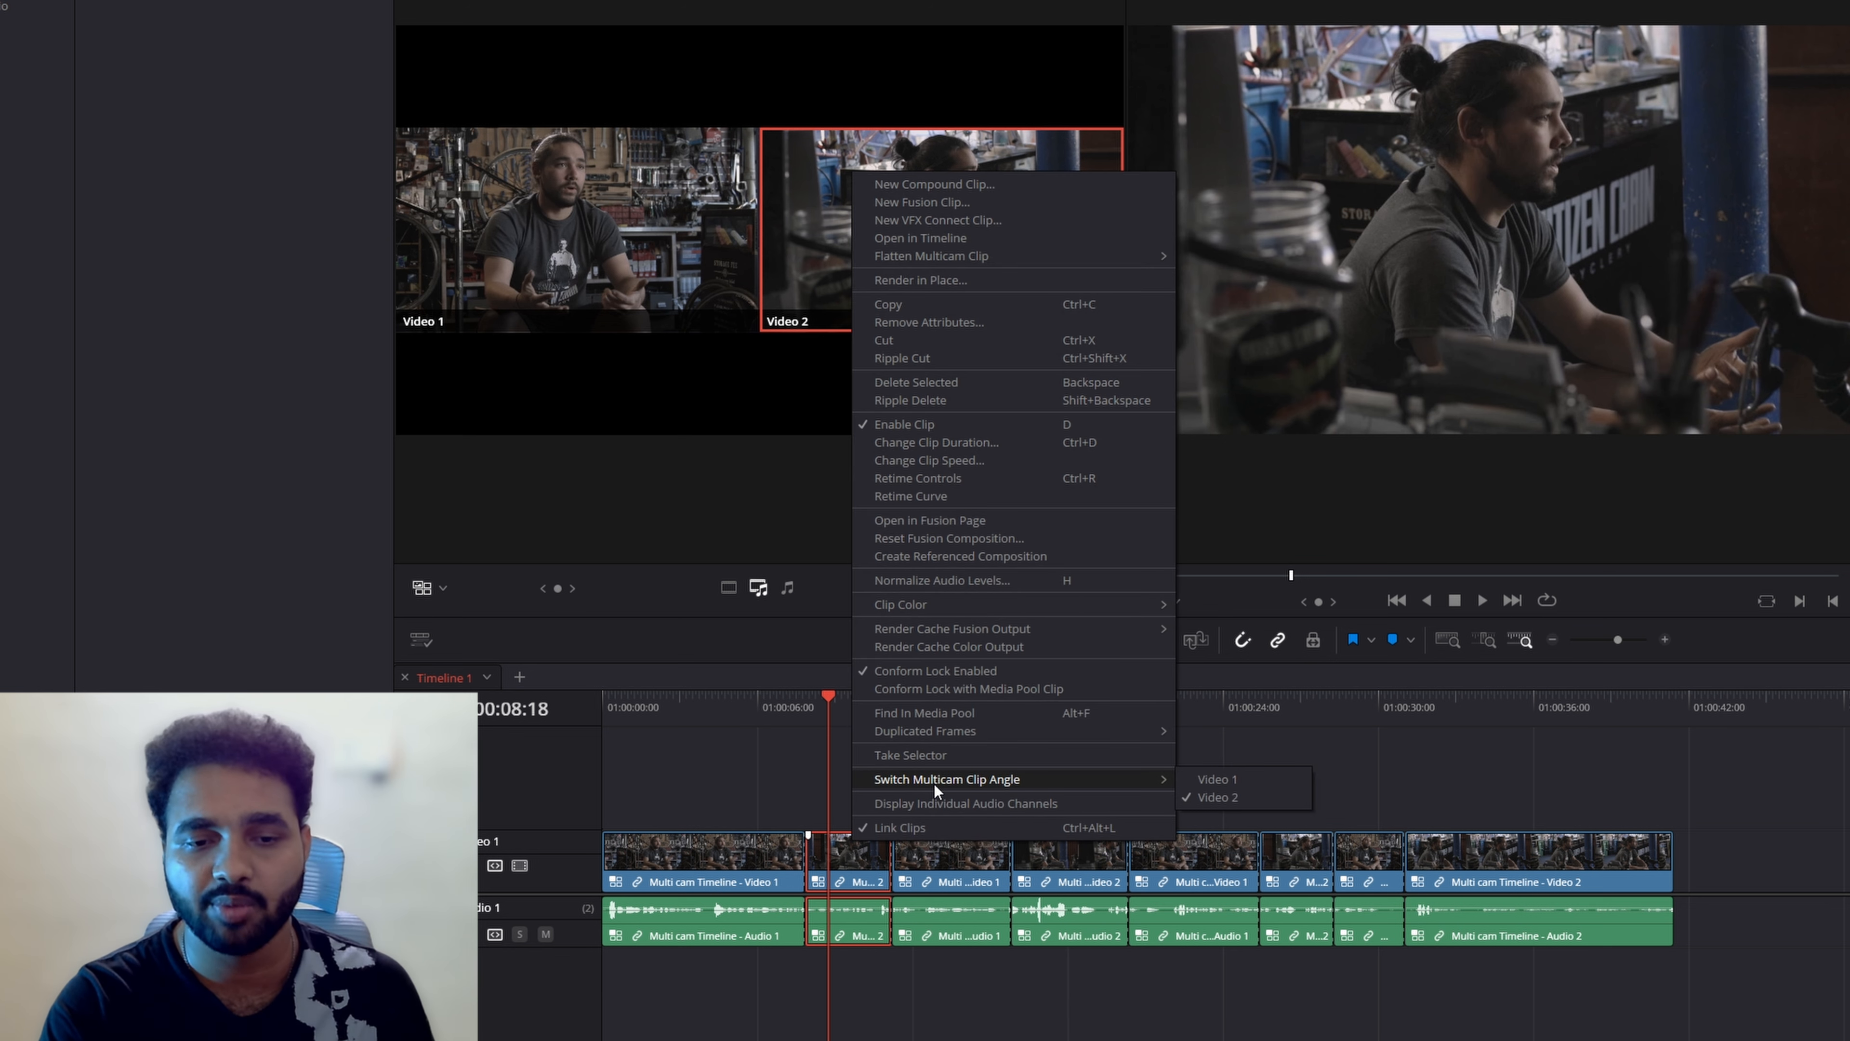
left_click(1217, 779)
left_click(1003, 994)
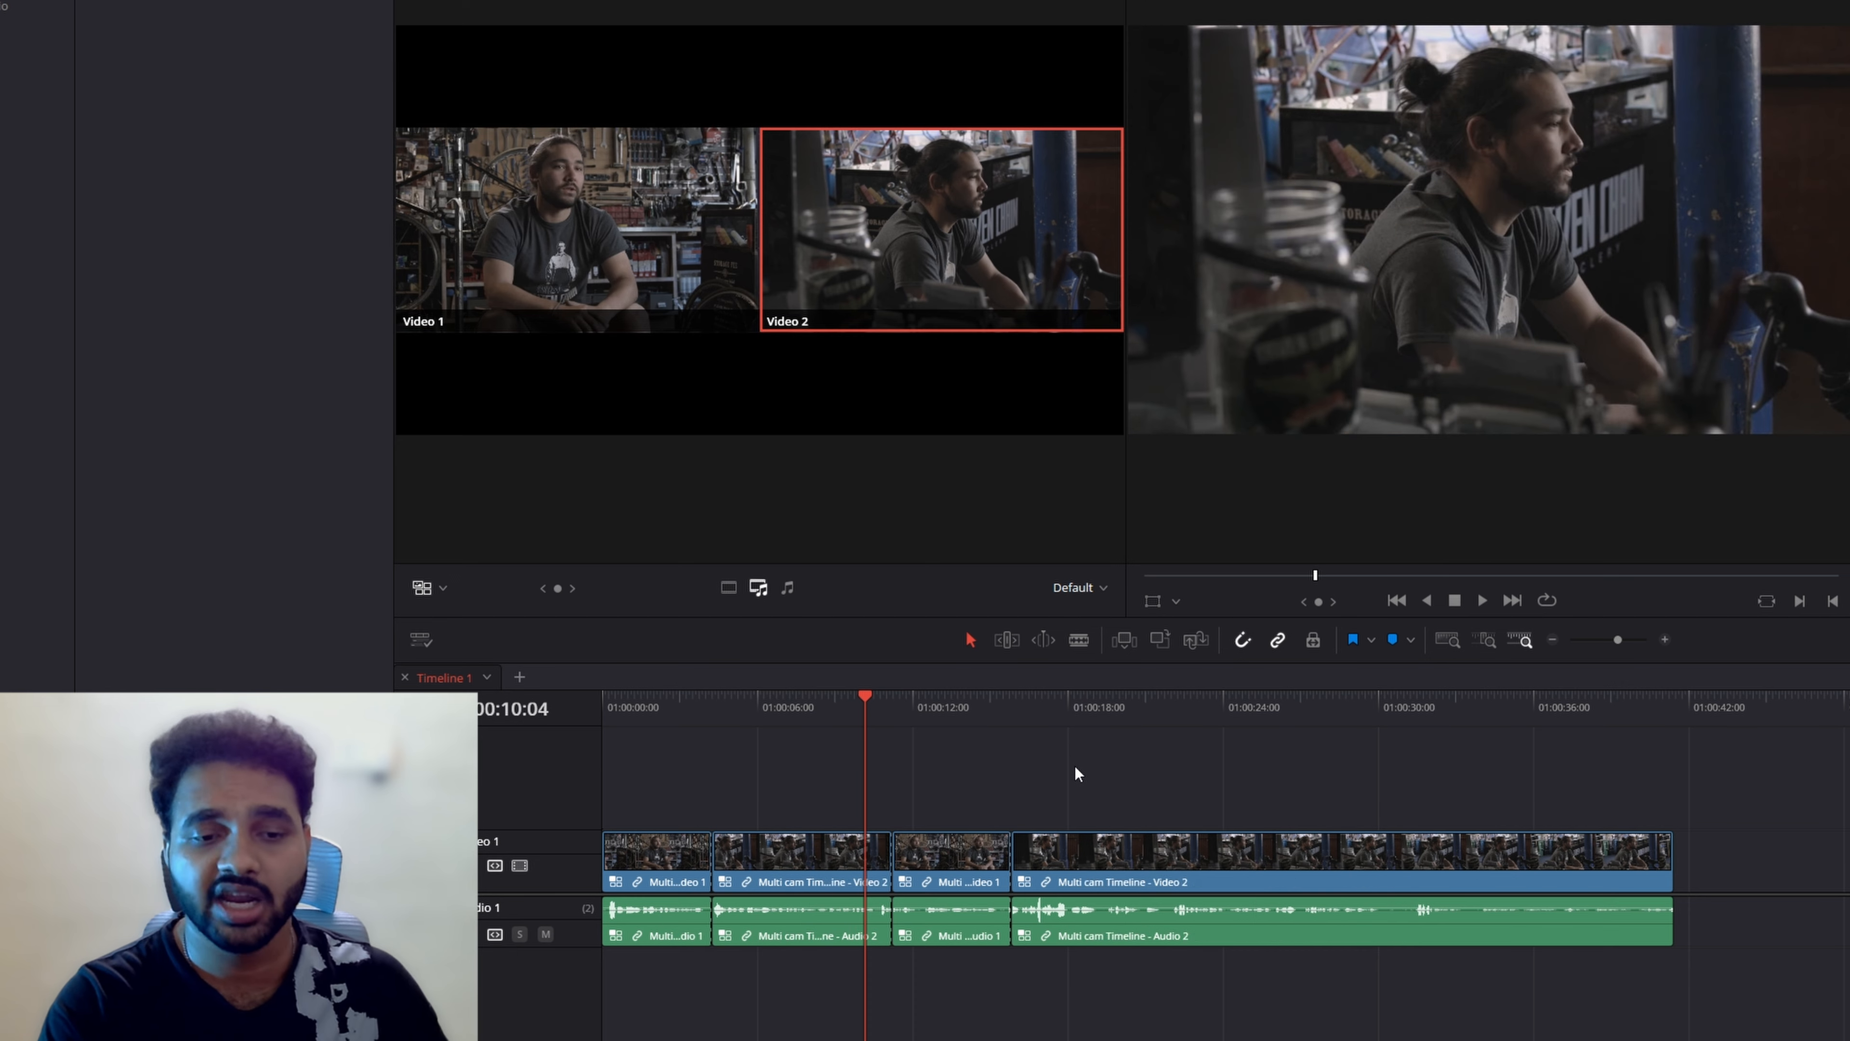
Undo the combined video-and-audio cuts until the multicam clip is whole again
key("ctrl+z")
key("ctrl+z")
key("ctrl+z")
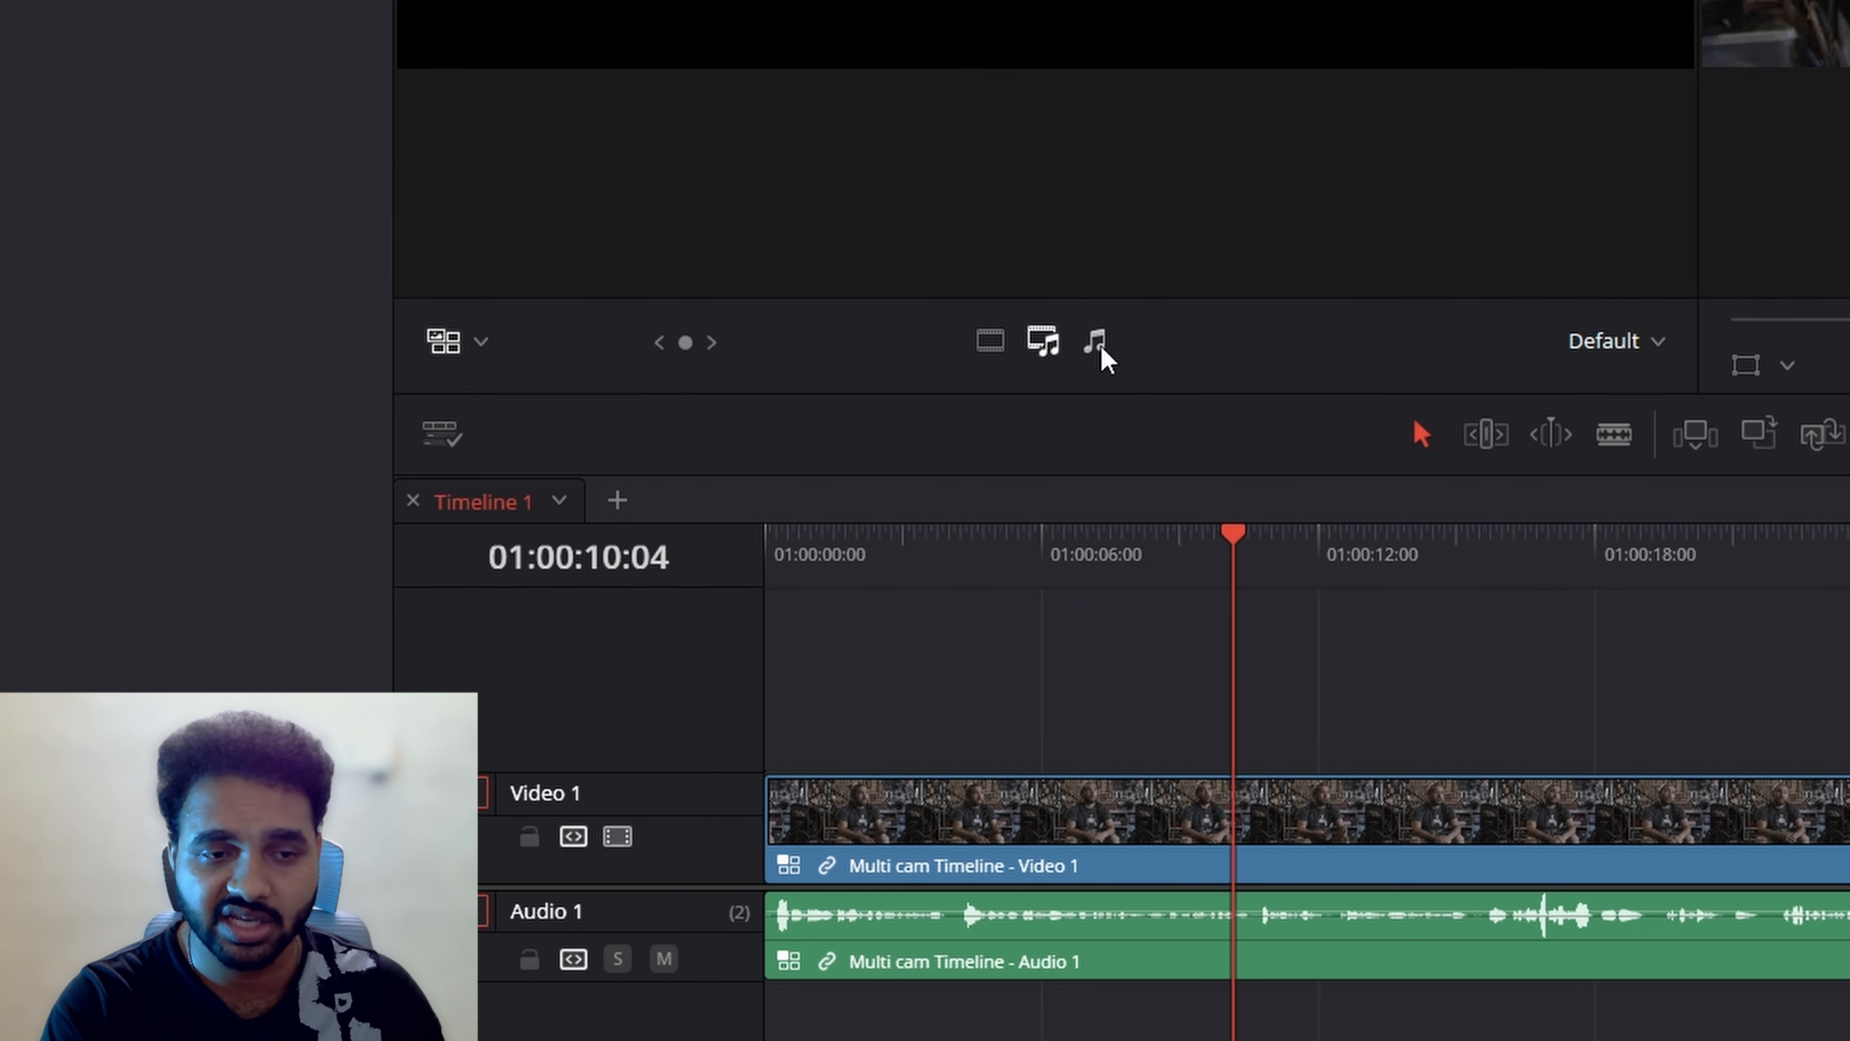
Set multicam switching to audio only and alternate live between Video 1 and Video 2 from the timeline start to about 16 seconds
left_click(1099, 345)
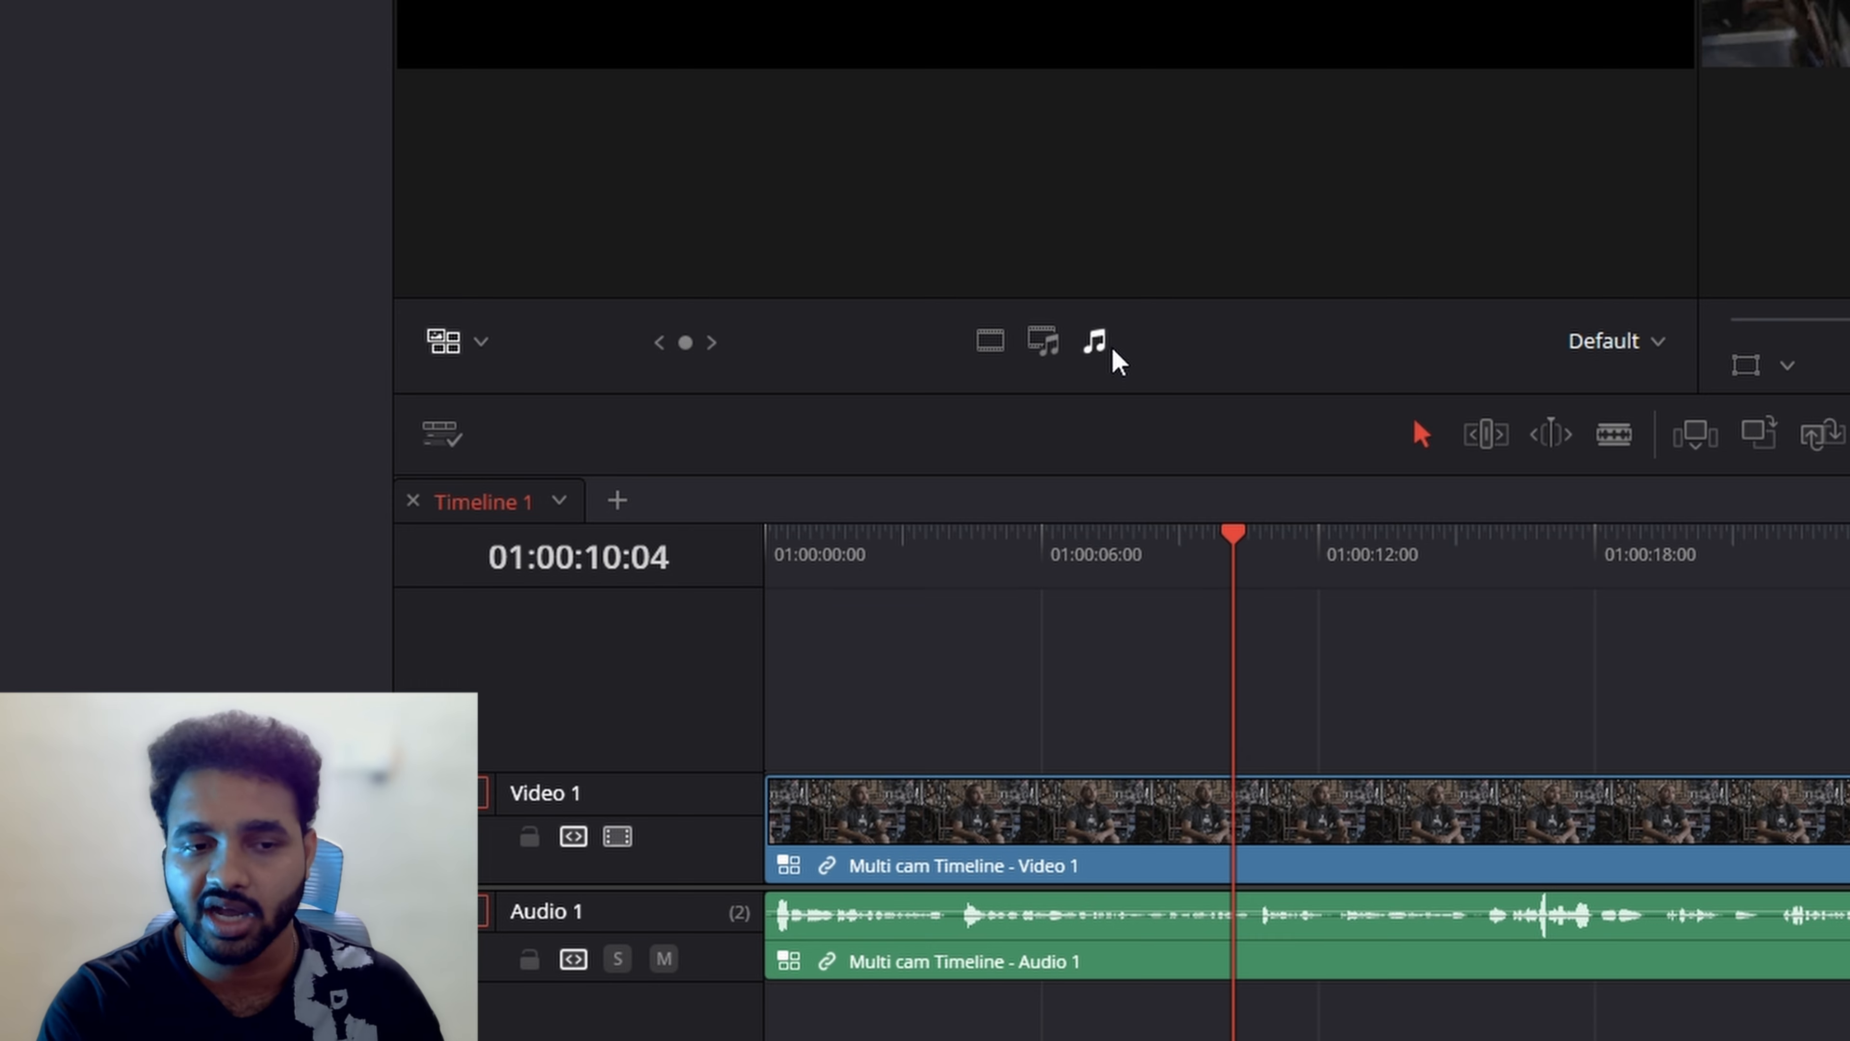
key("Home")
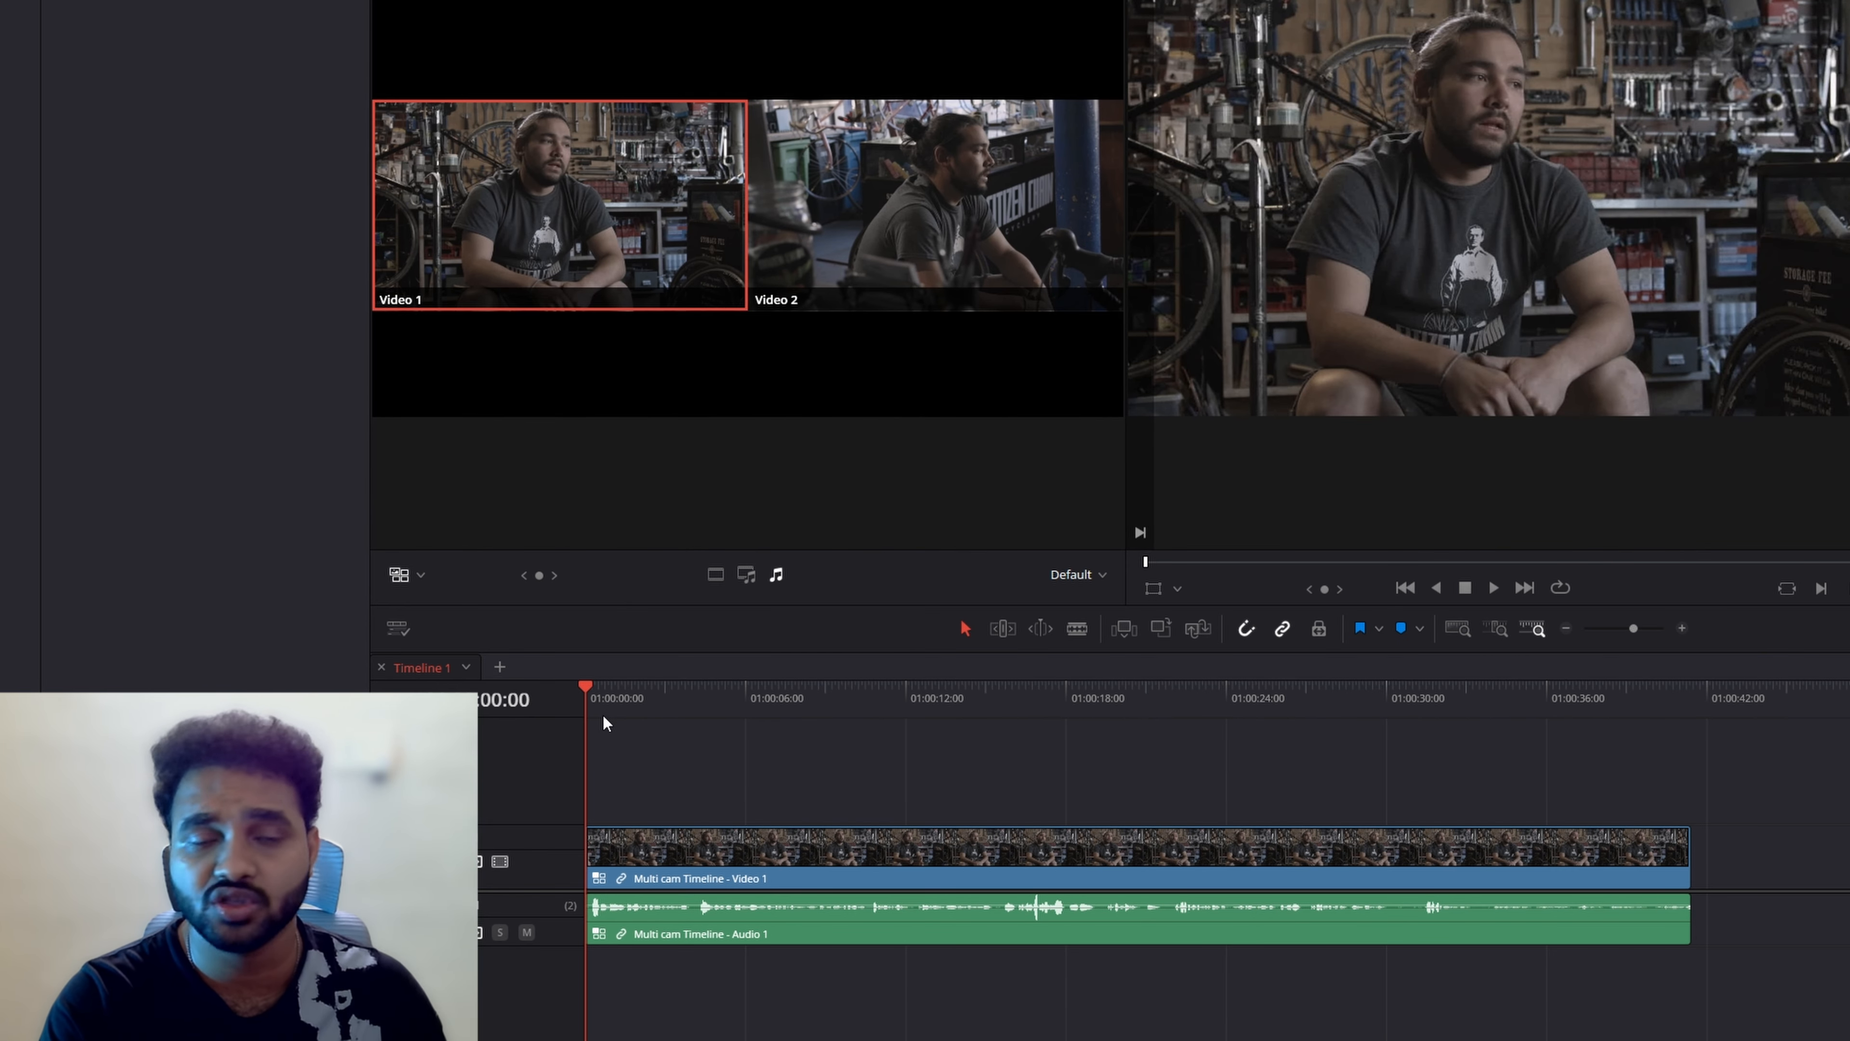
key("space")
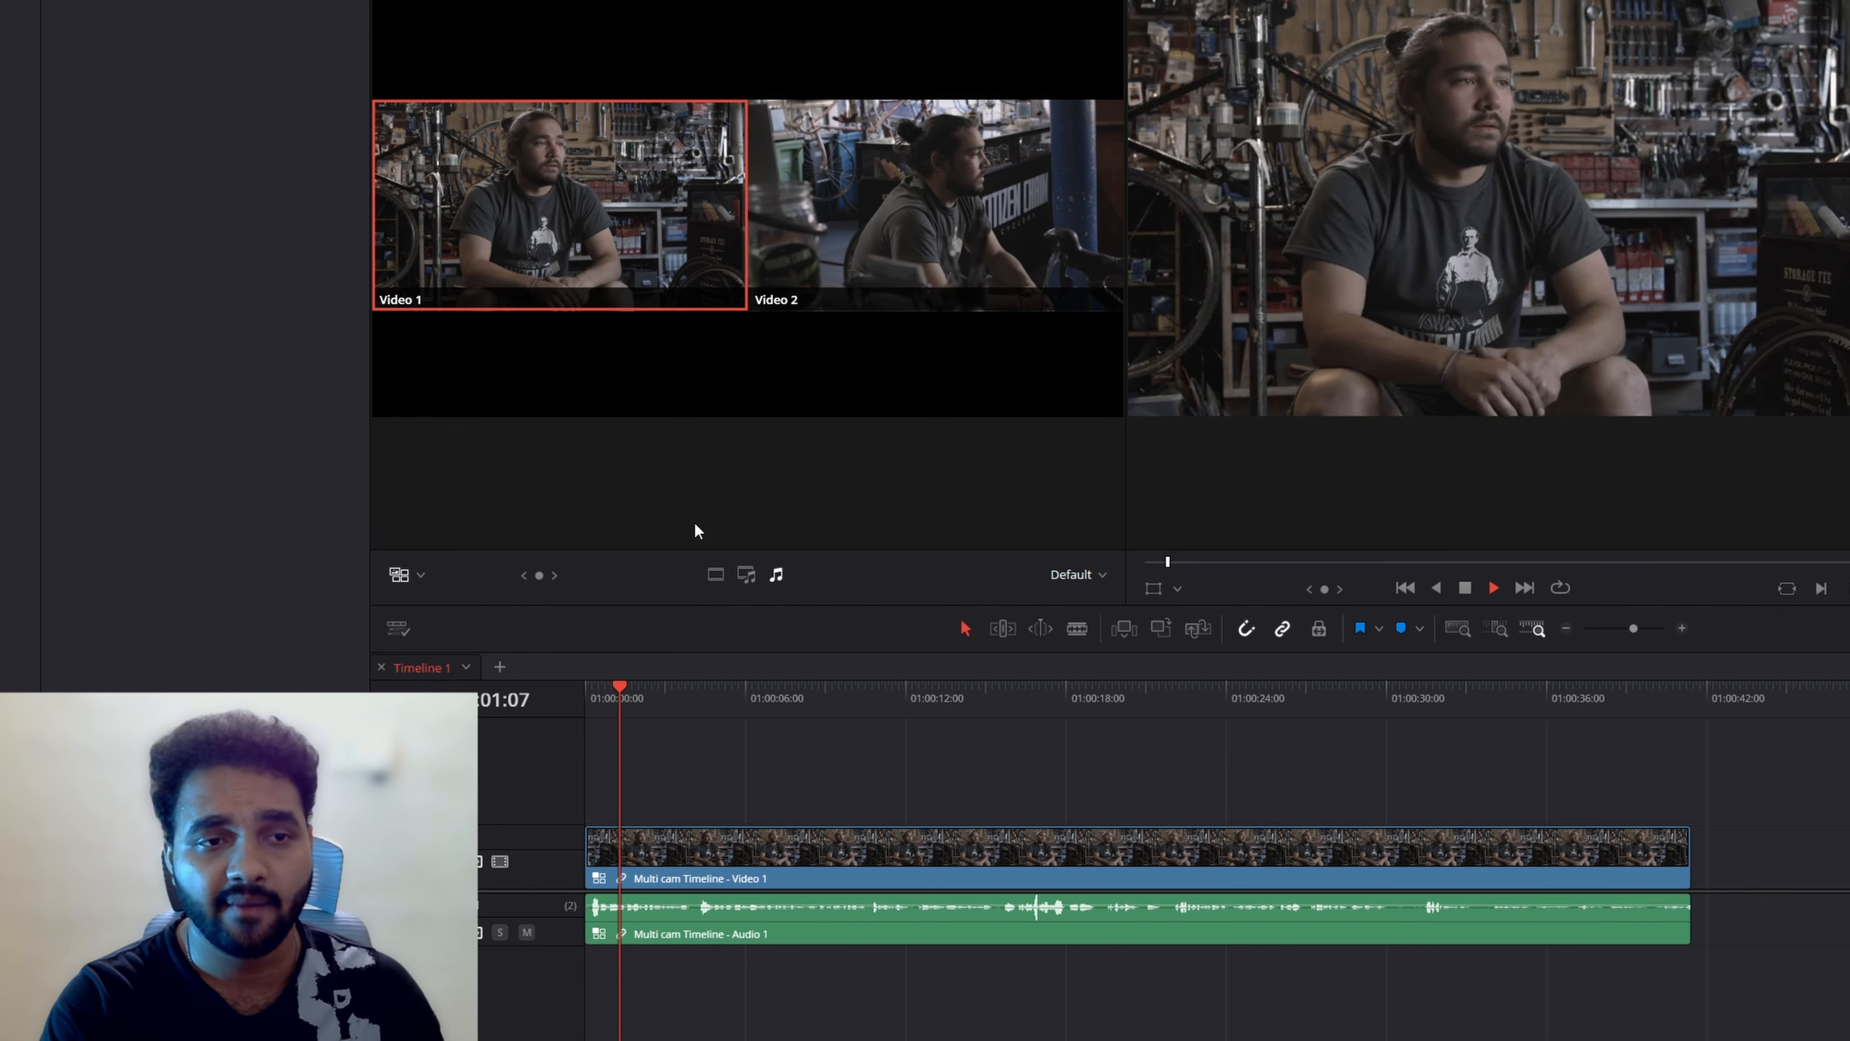
left_click(878, 252)
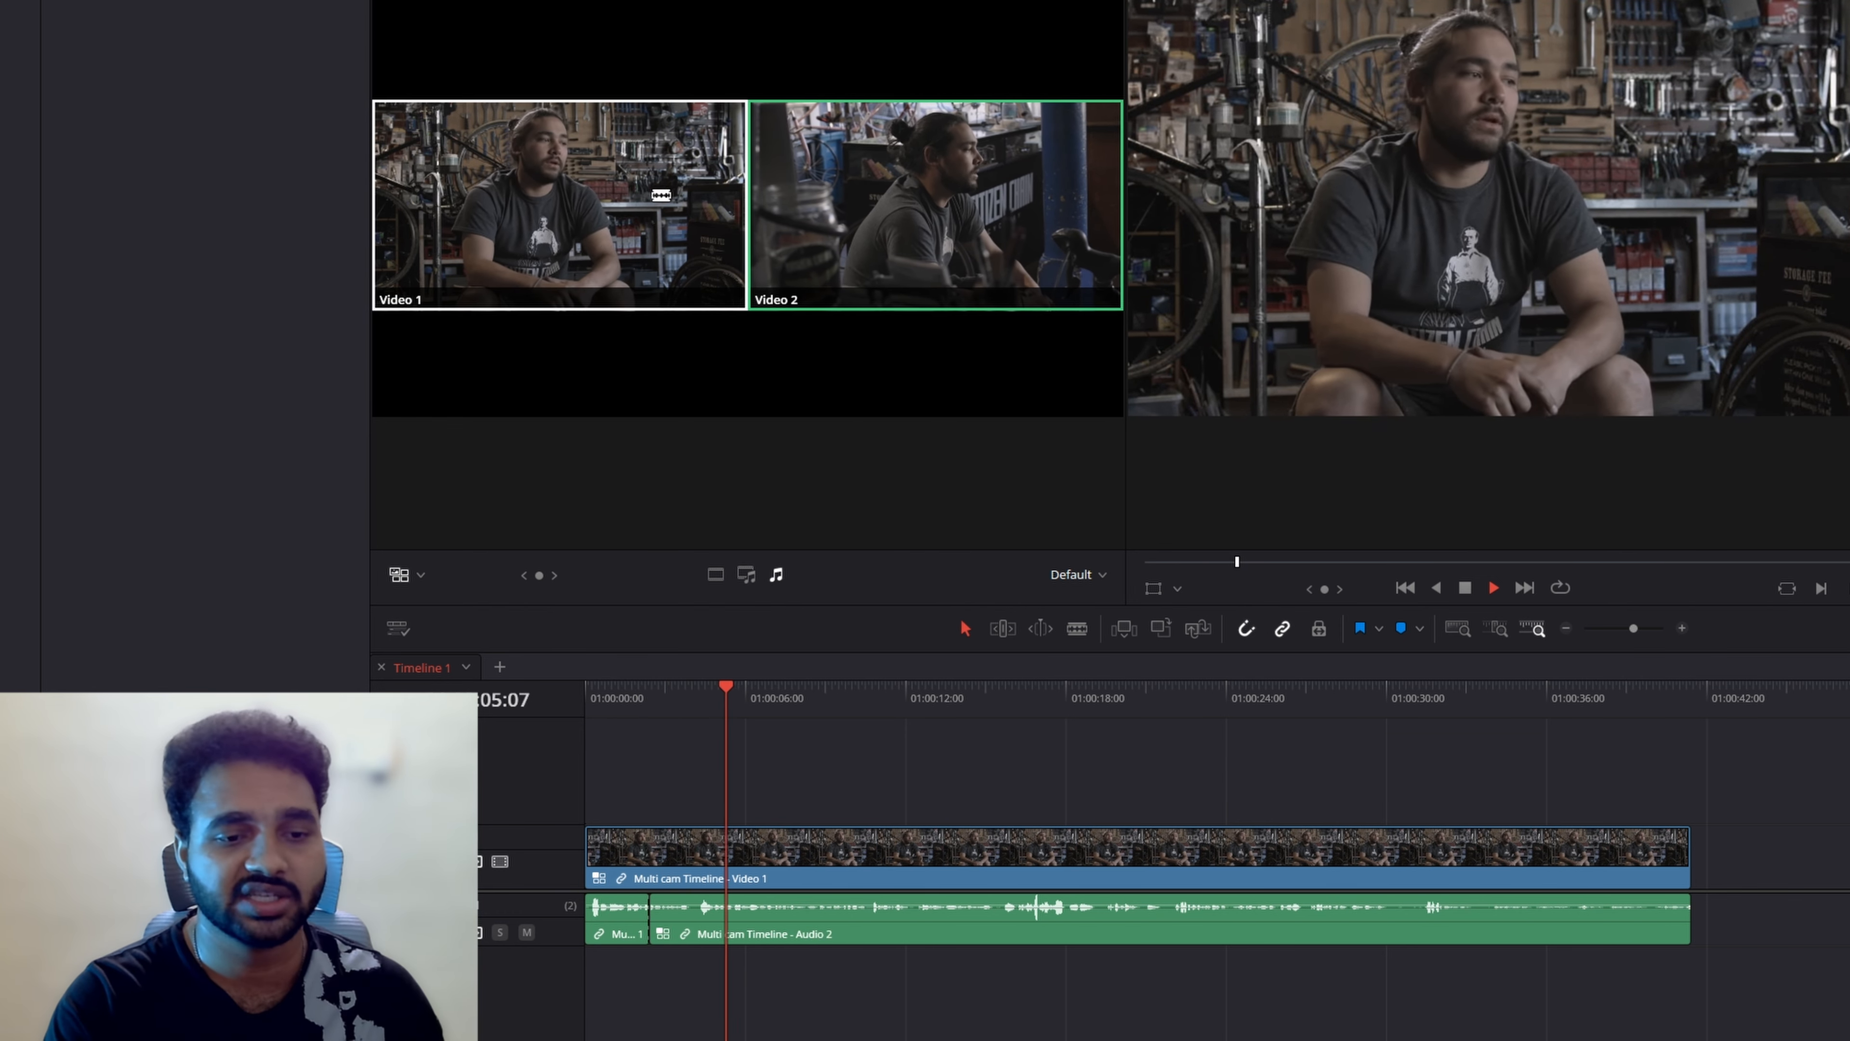
left_click(660, 256)
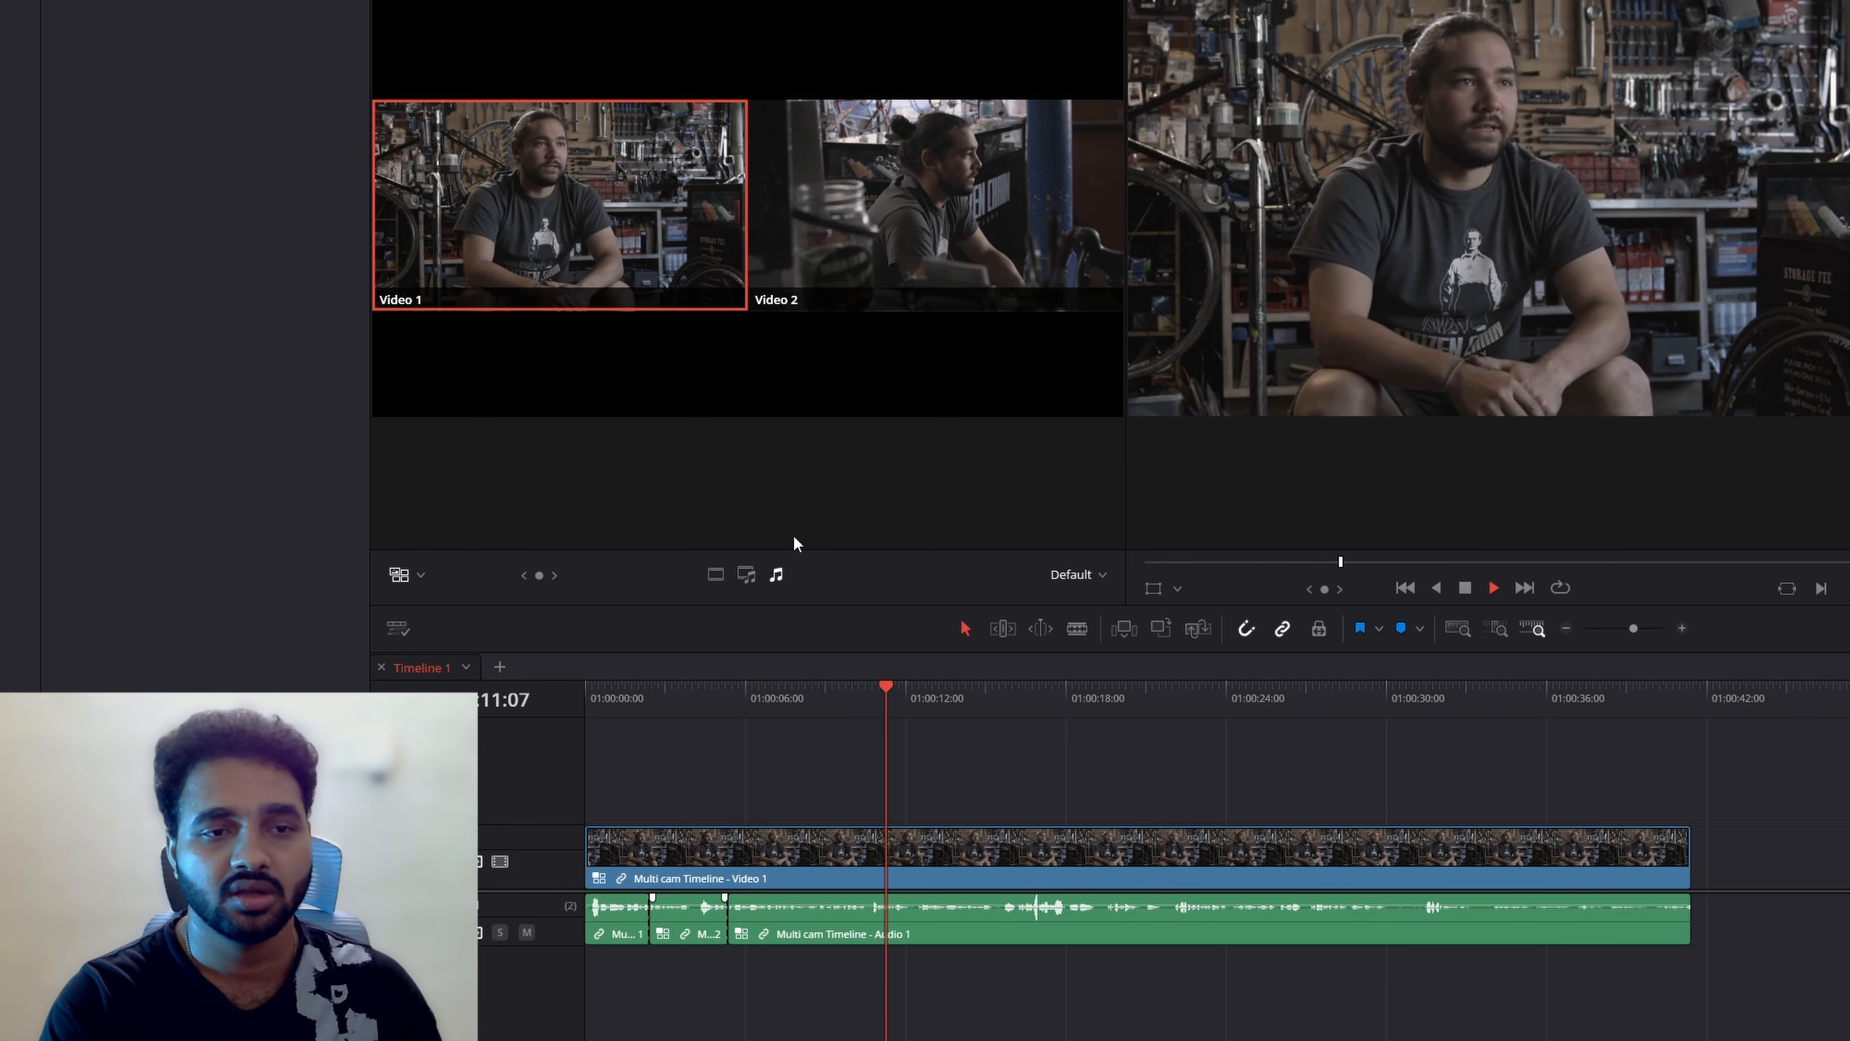
left_click(904, 235)
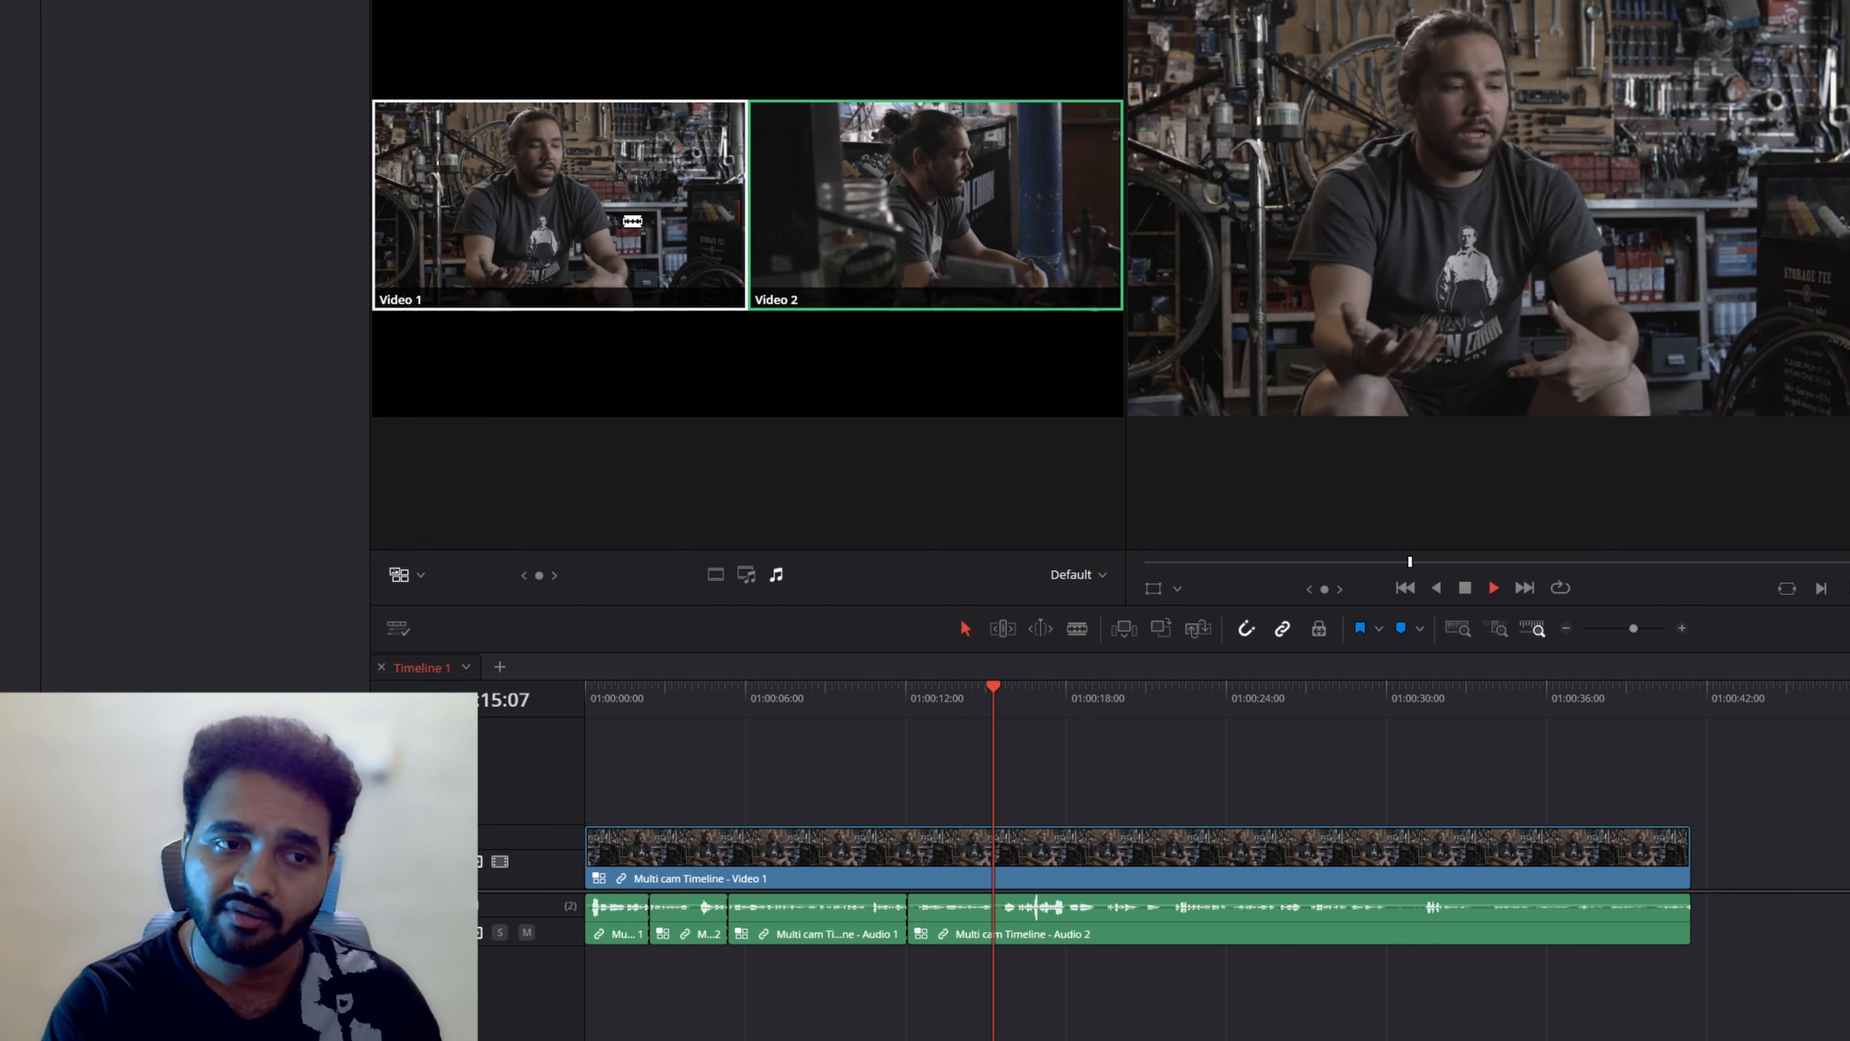
left_click(633, 221)
key("space")
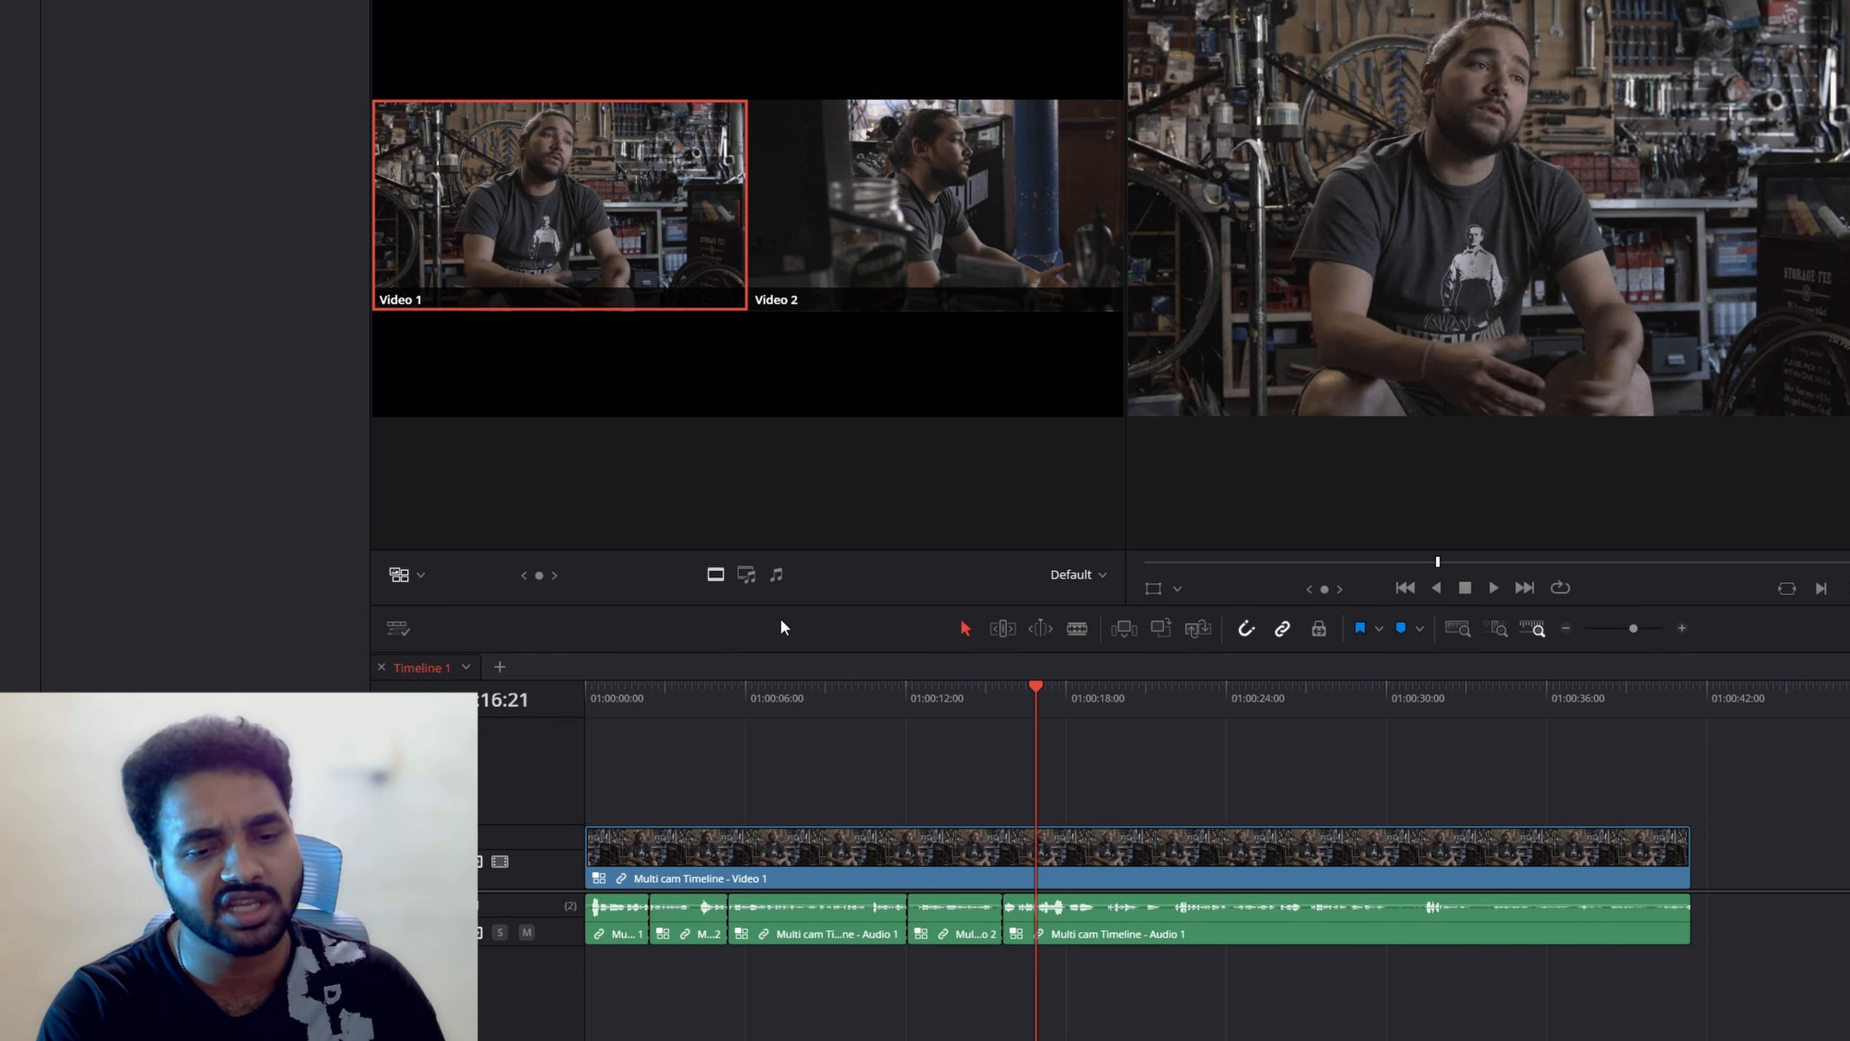
Using video-only switching, alternate live between the Video 2 and Video 1 angles from about 18 to 21 seconds
left_click(933, 194)
left_click(635, 205)
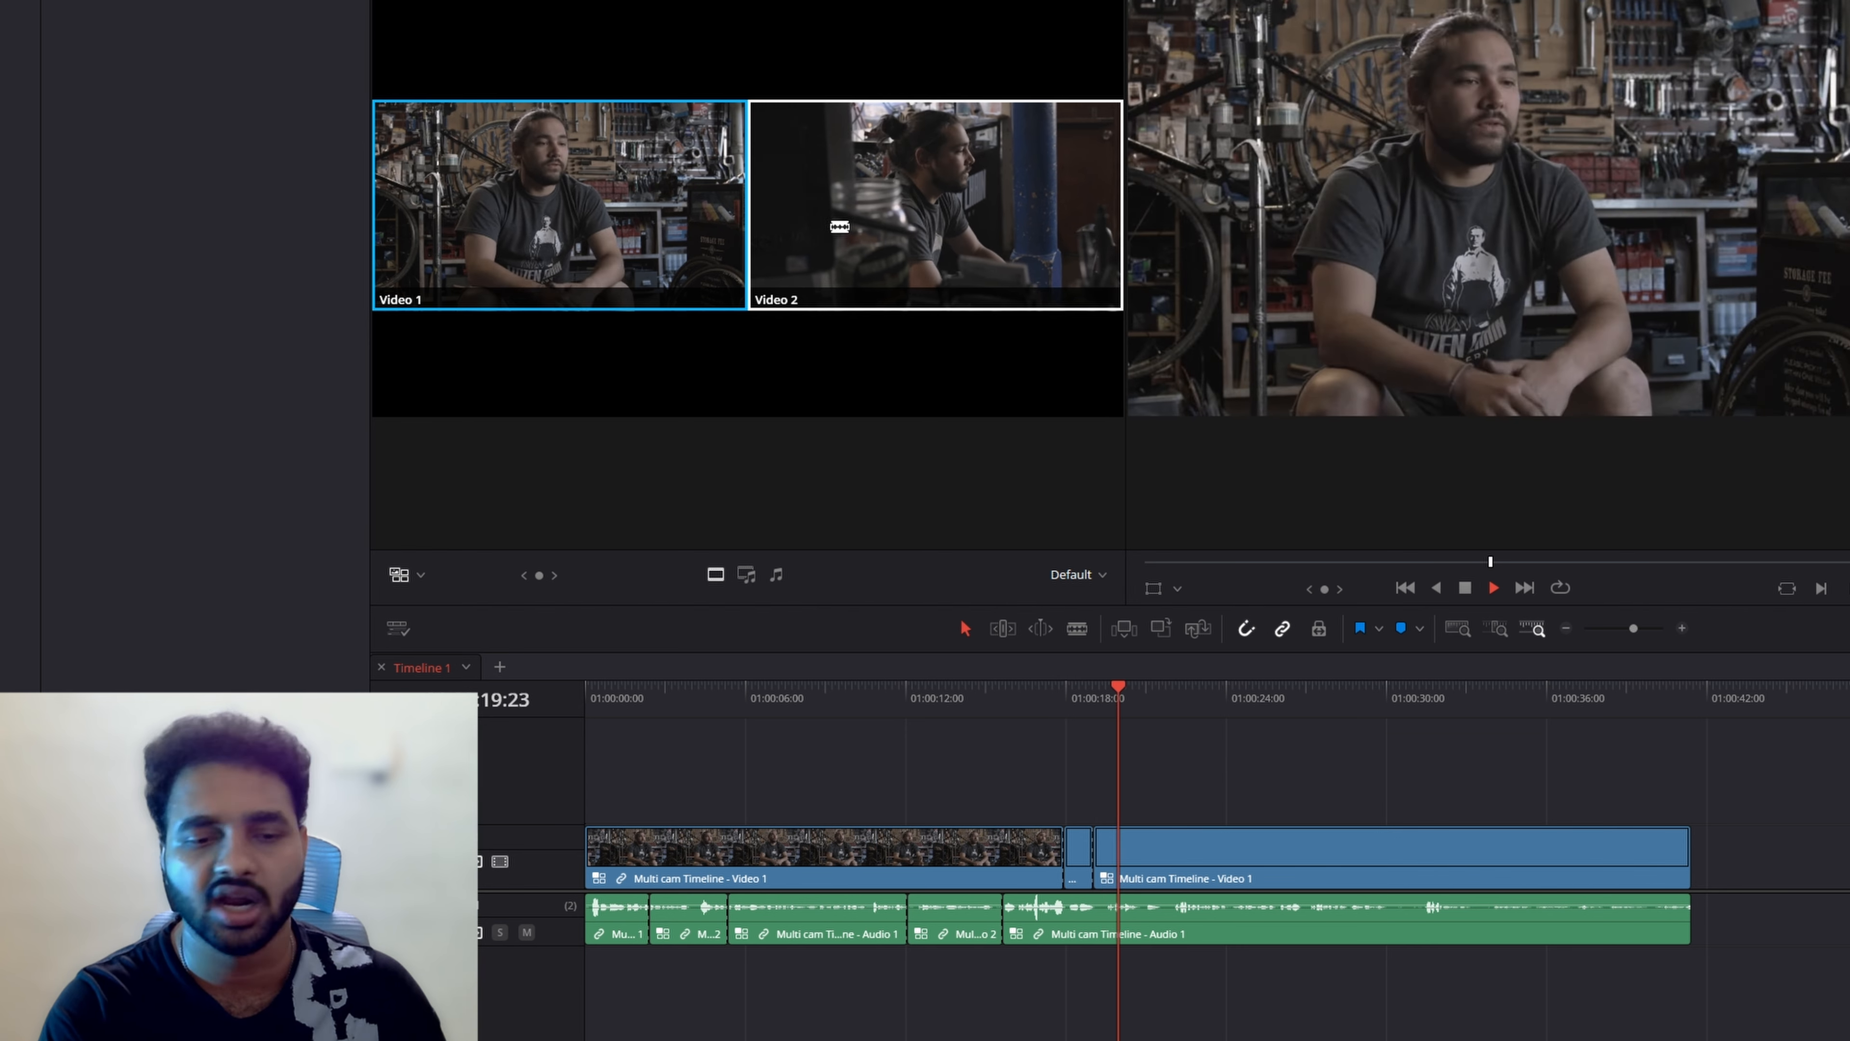
left_click(805, 235)
left_click(624, 201)
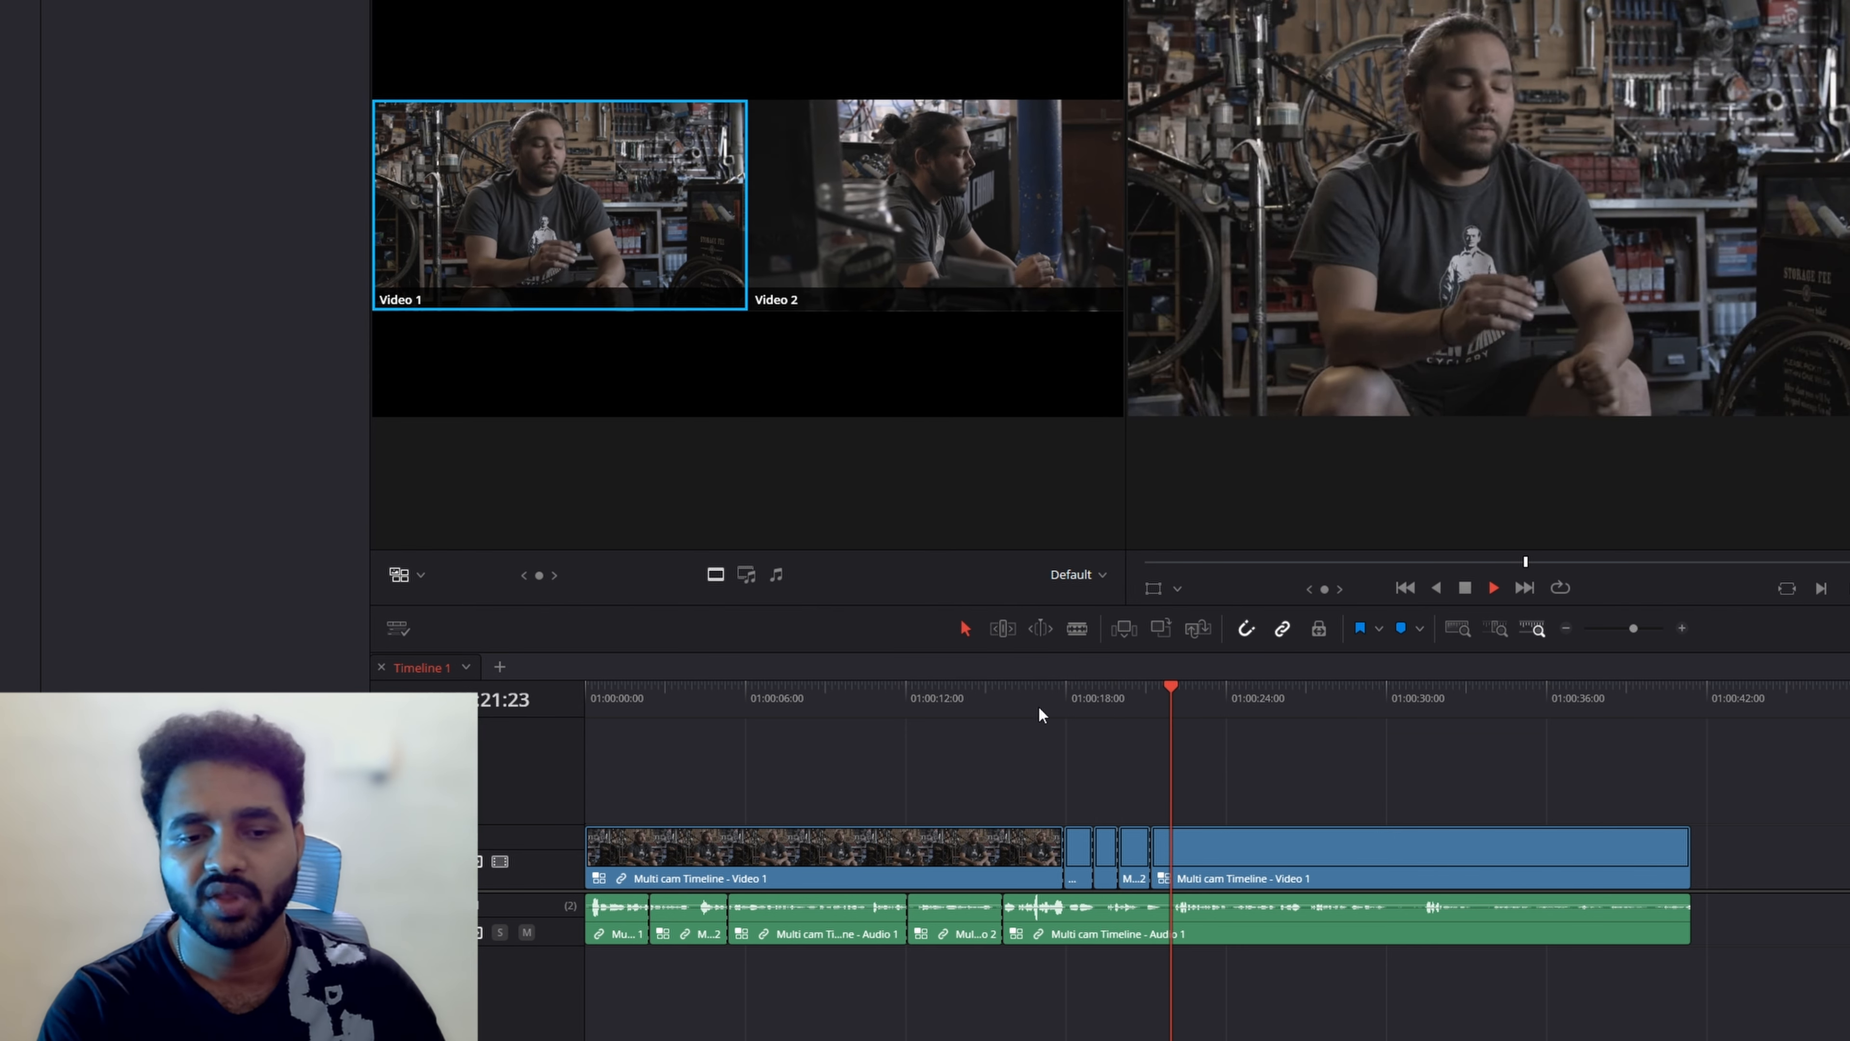
Switch the short video segment starting at 20 seconds to the Video 1 angle and play it back
left_click(1119, 711)
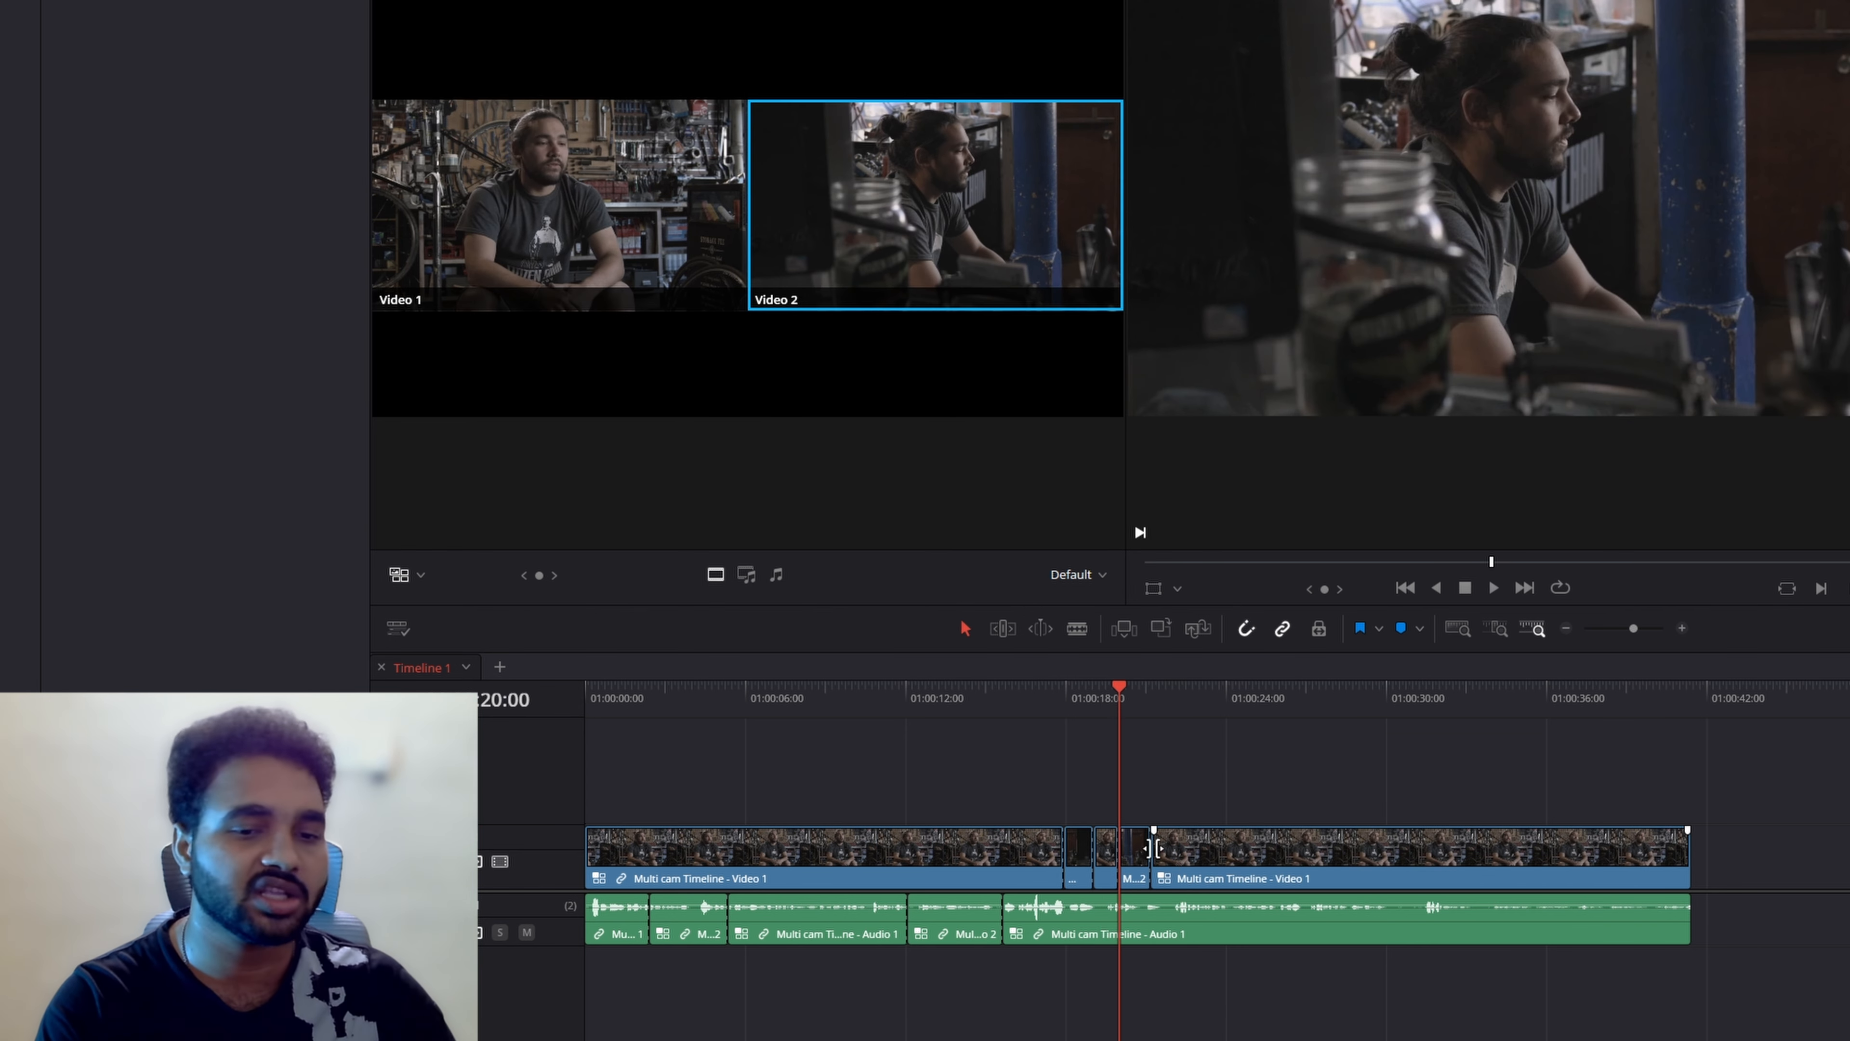
left_click(1147, 865)
right_click(1147, 866)
mouse_move(1195, 844)
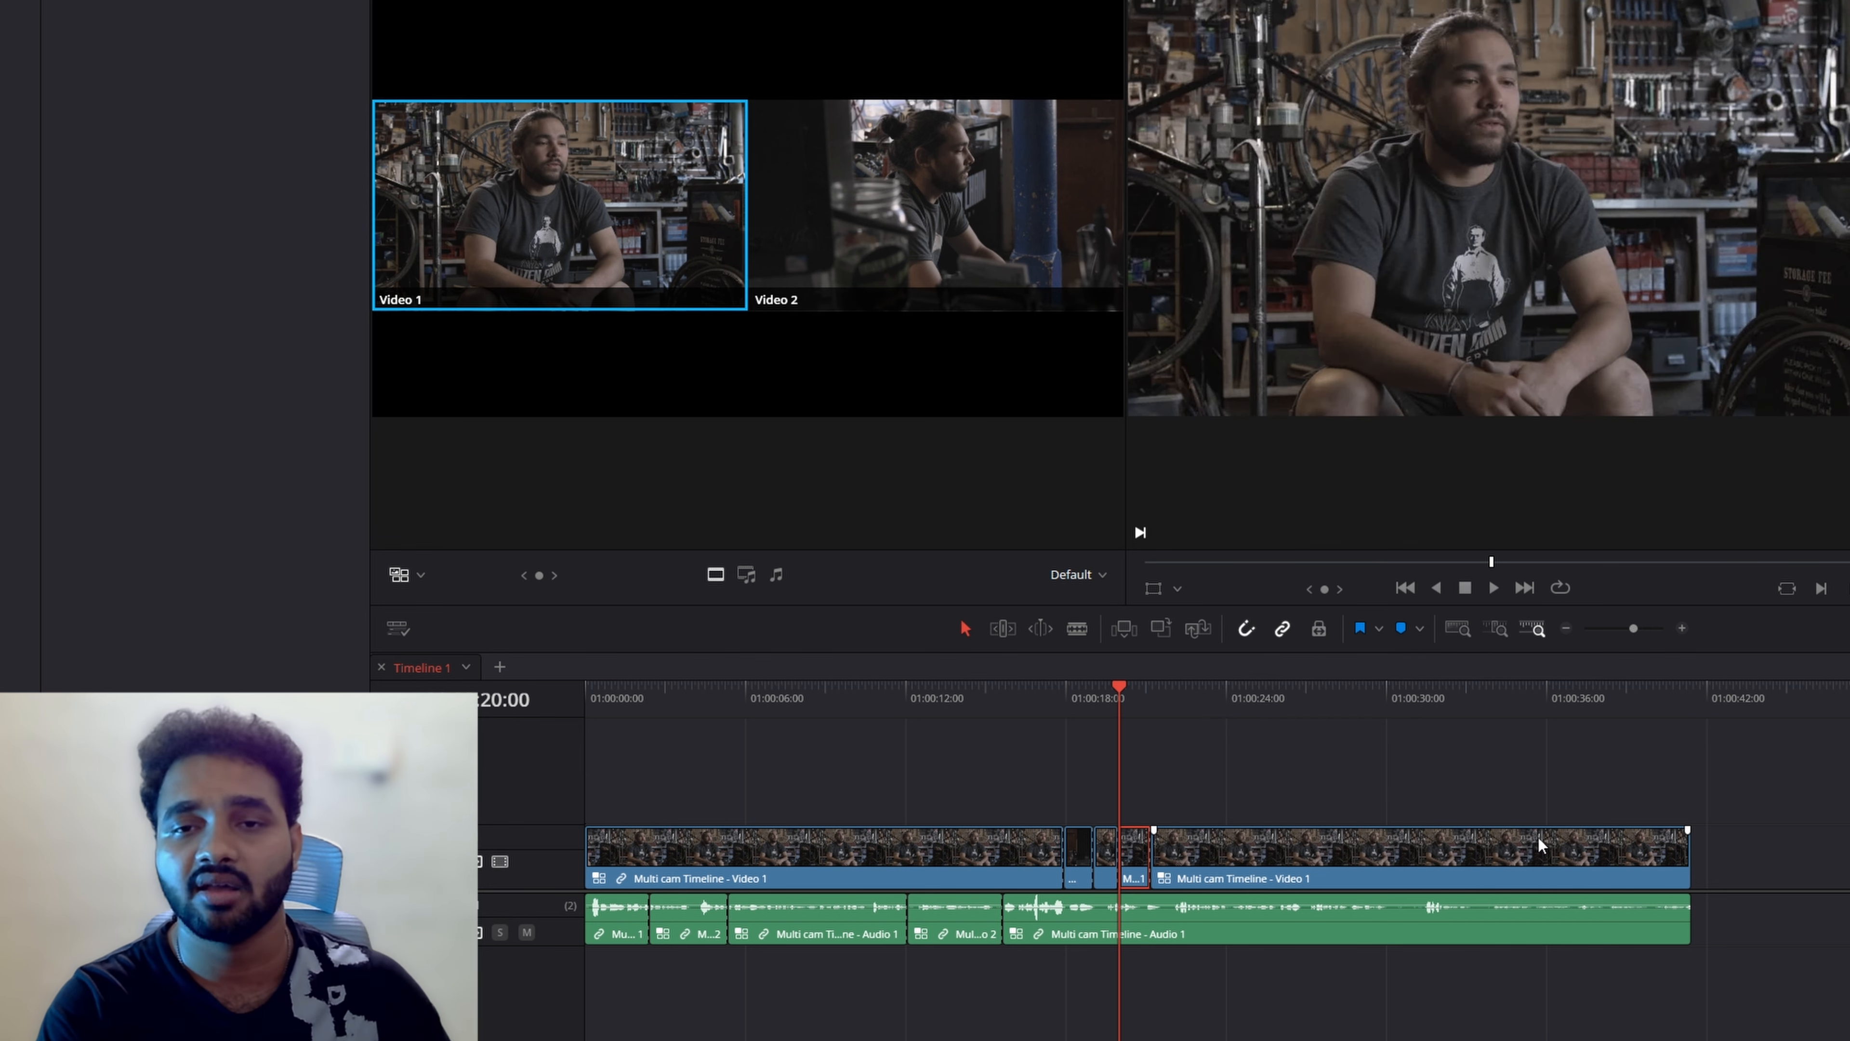
key("space")
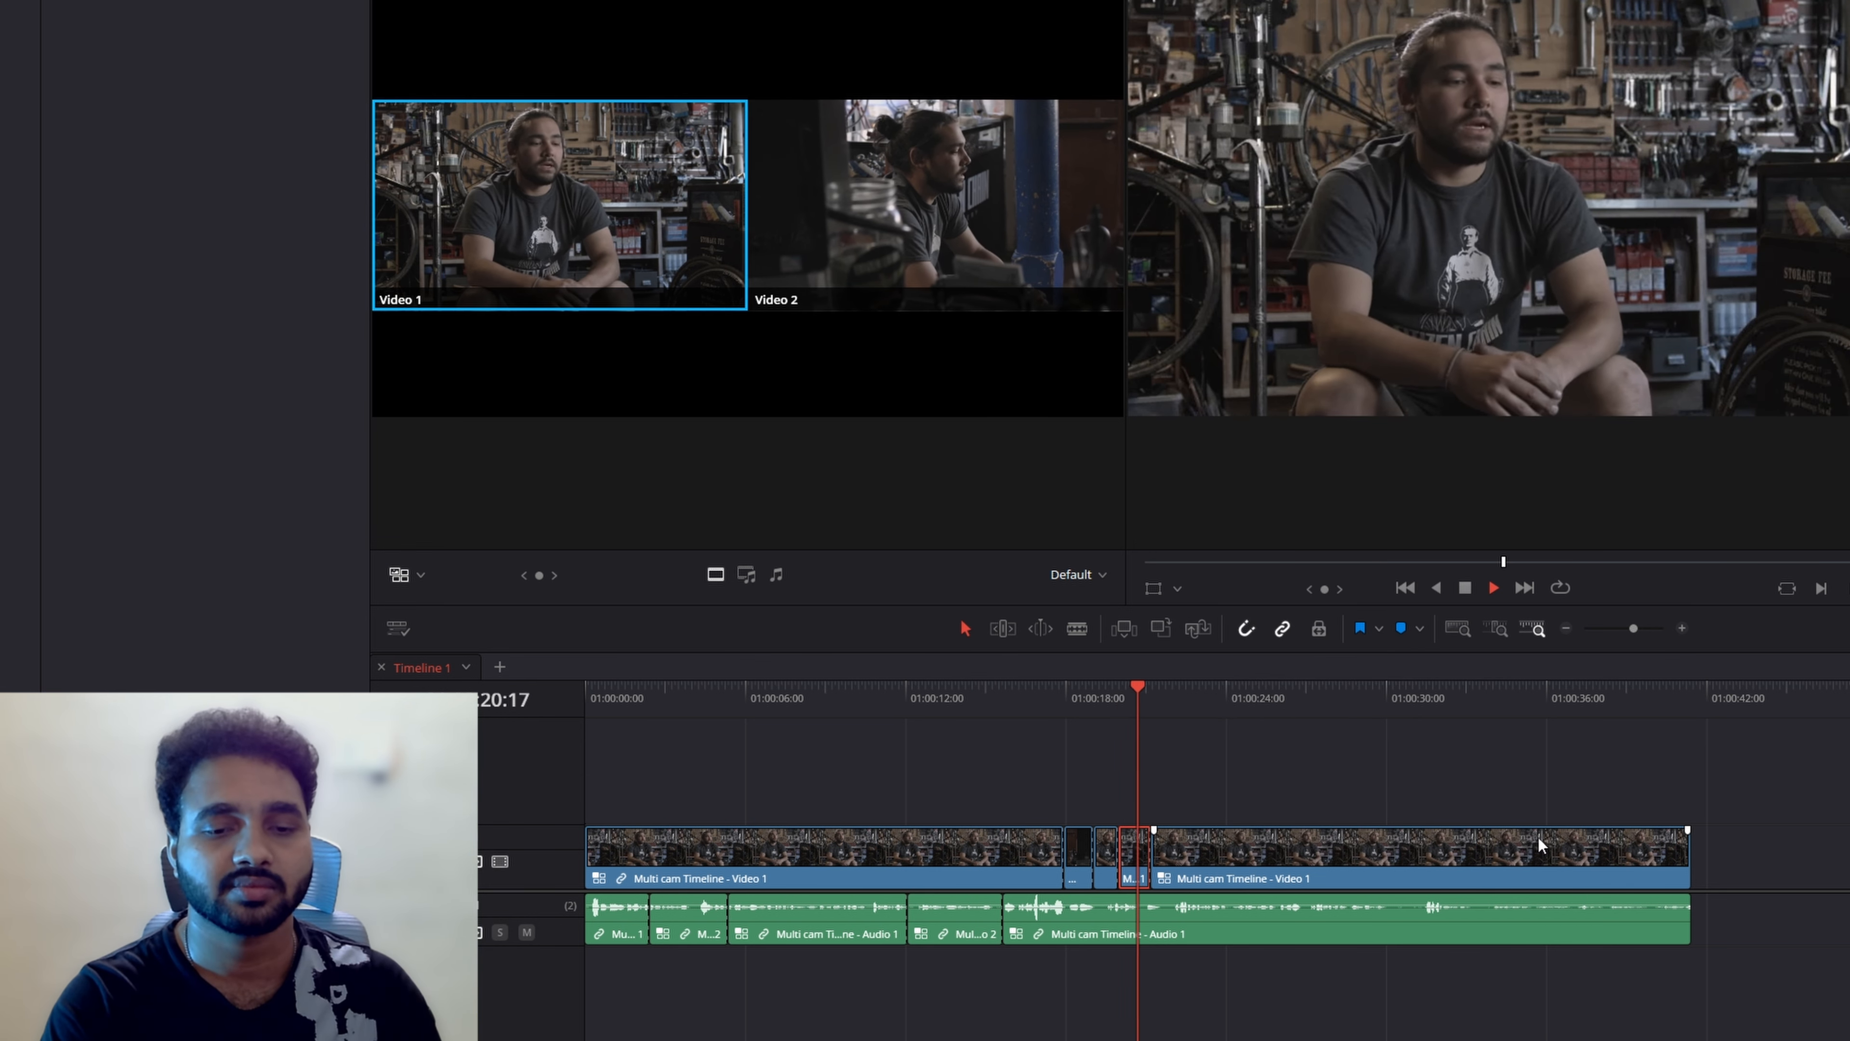